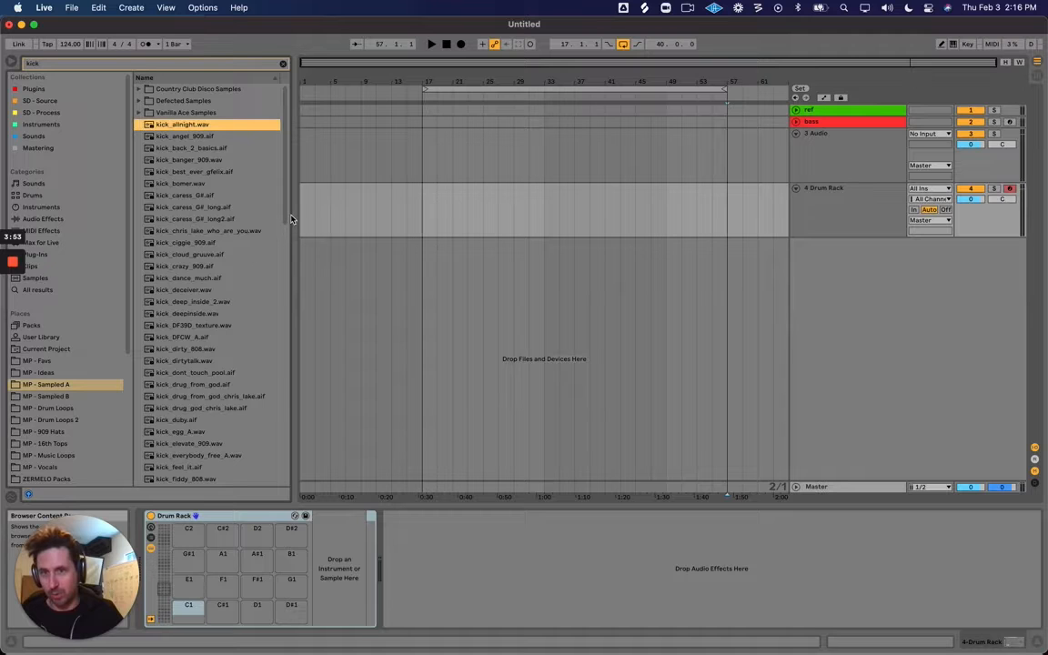
Load every kick sample from kick_allnight.wav through kick_work_909.aif onto the Drum Rack pads, starting from the lowest pads
scroll(245, 255, "down", 20)
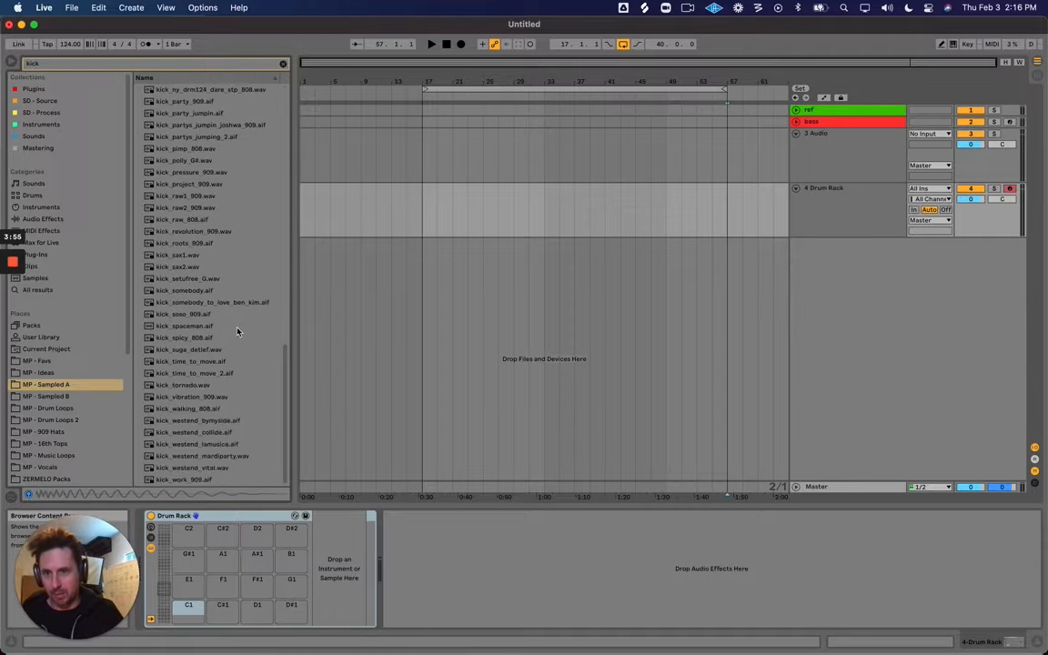
left_click(191, 479, "shift")
scroll(194, 273, "up", 20)
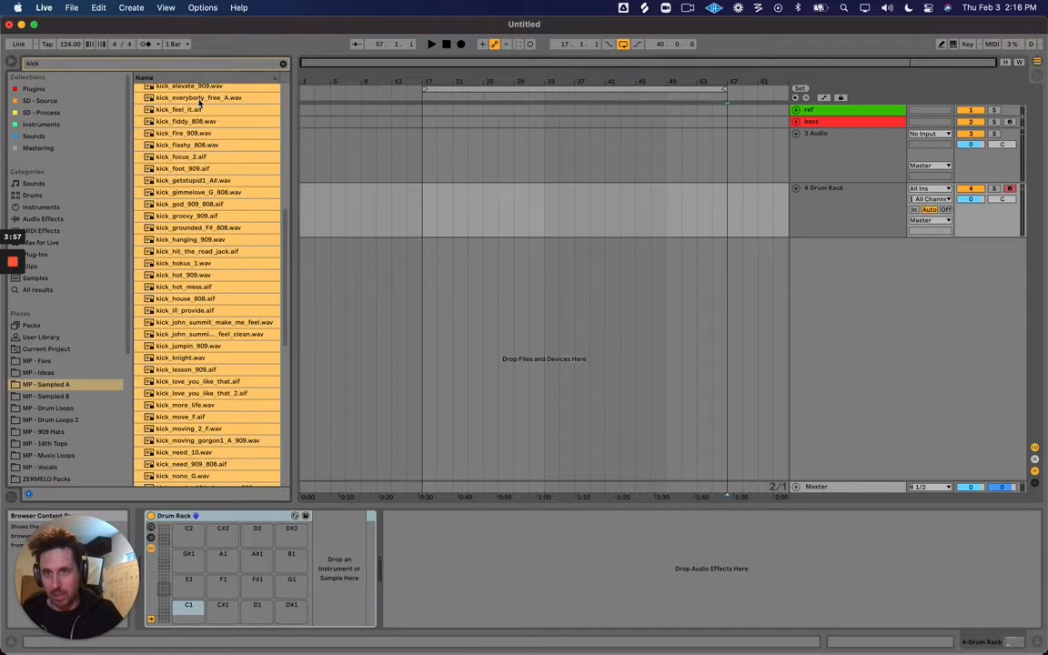
left_click_drag(187, 132, 290, 608)
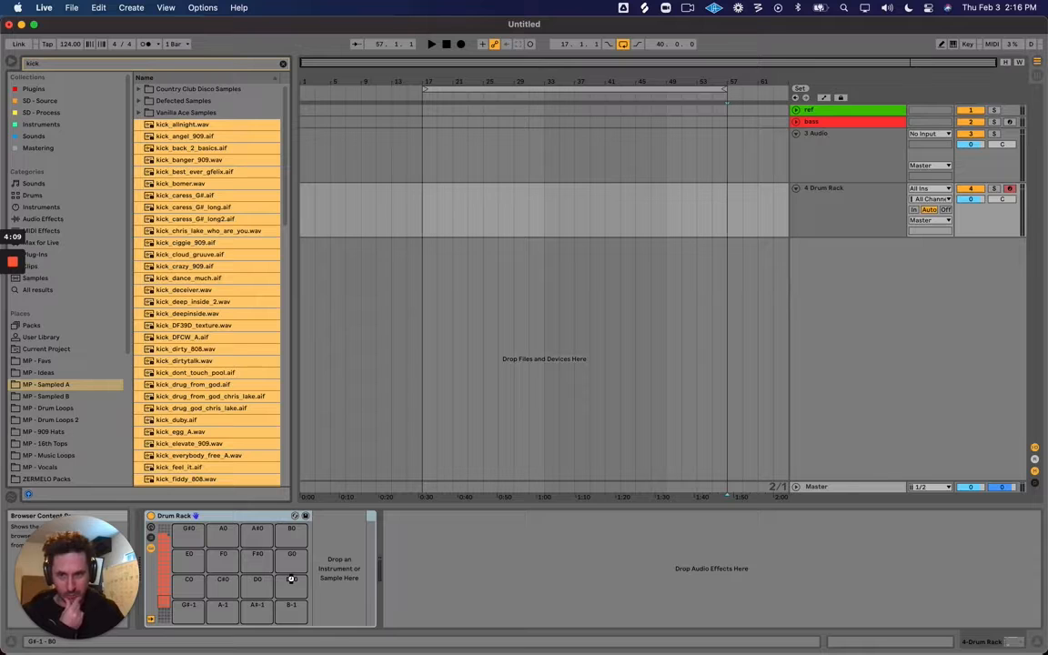
left_click_drag(291, 578, 293, 583)
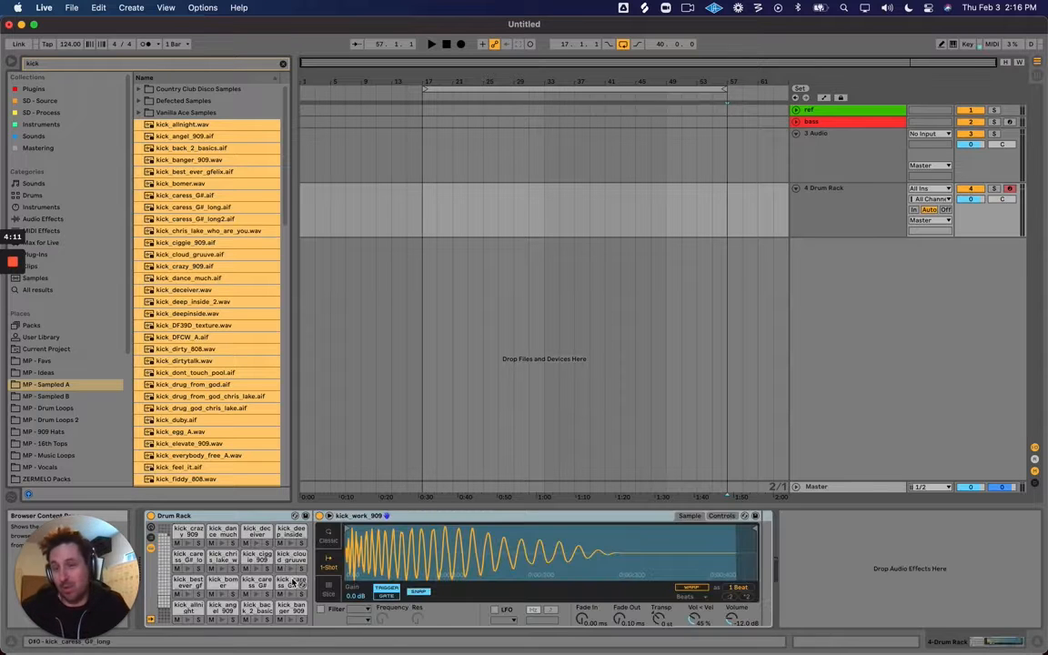
Create an empty MIDI clip from bar 17 to bar 25 on the Drum Rack track and loop the arrangement over it
left_click(422, 202)
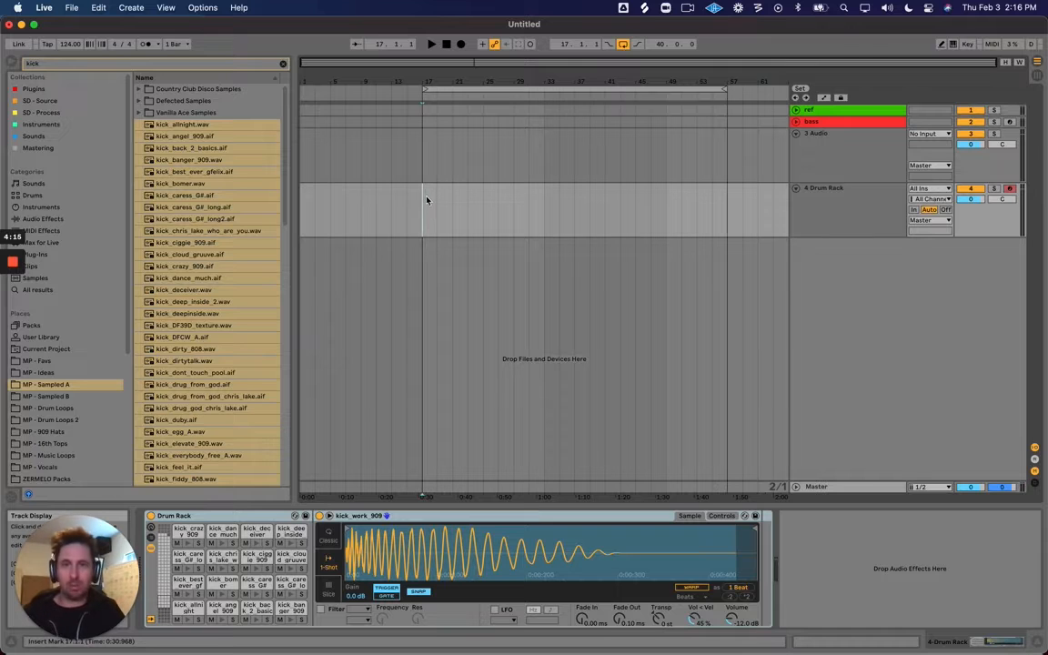
left_click_drag(427, 200, 481, 200)
key("super+shift+m")
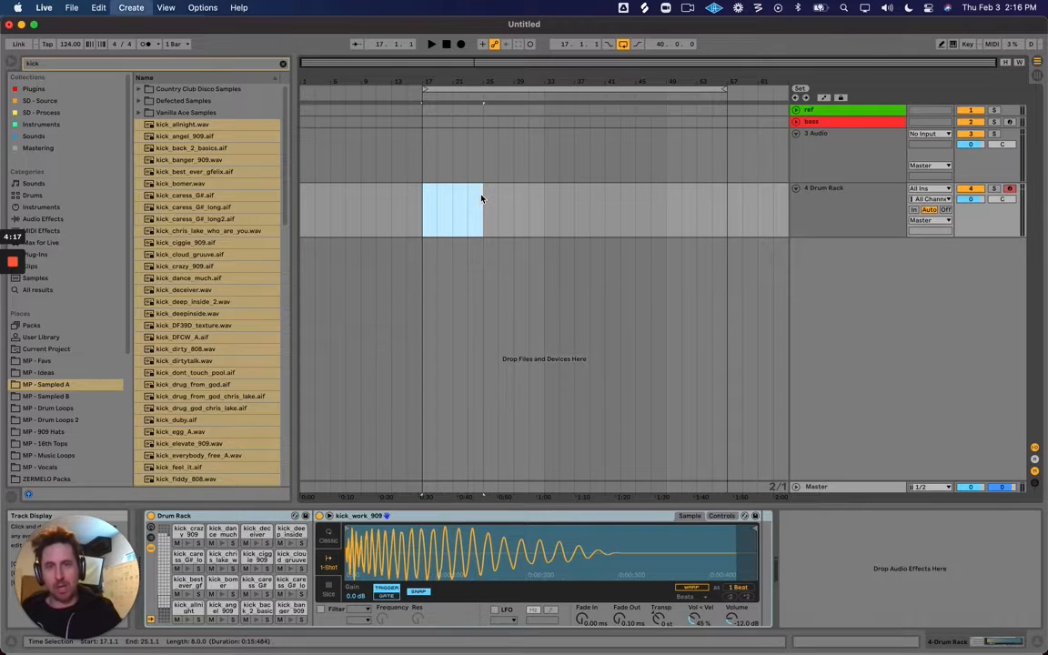
key("super+l")
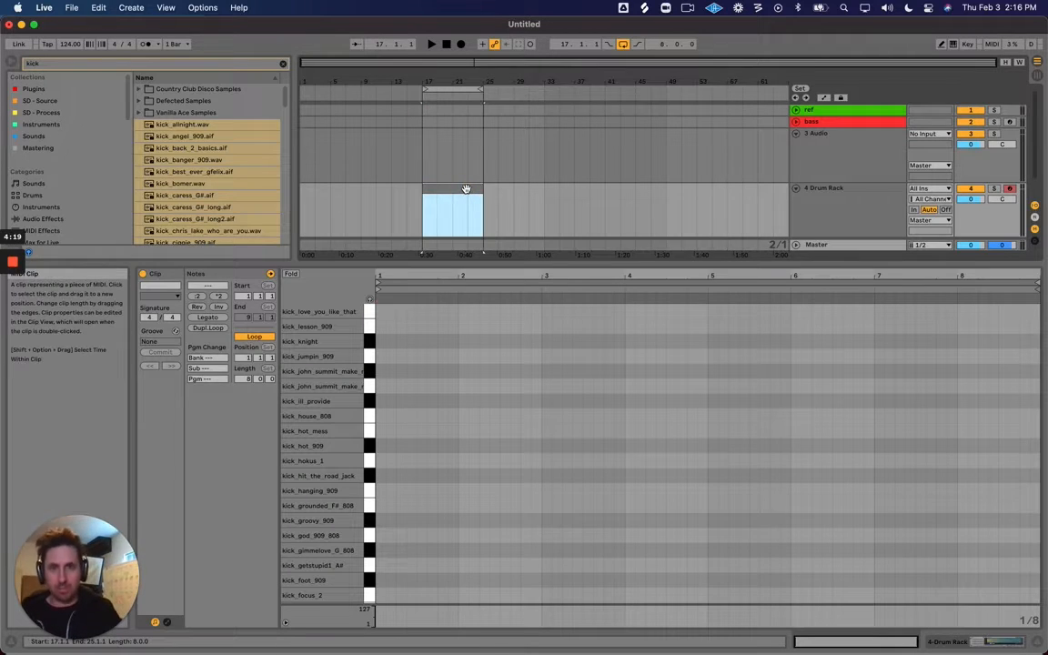
Set the clip's note grid to a fixed 1/4 and draw one kick_allnight note on the first beat
scroll(424, 206, "down", 1)
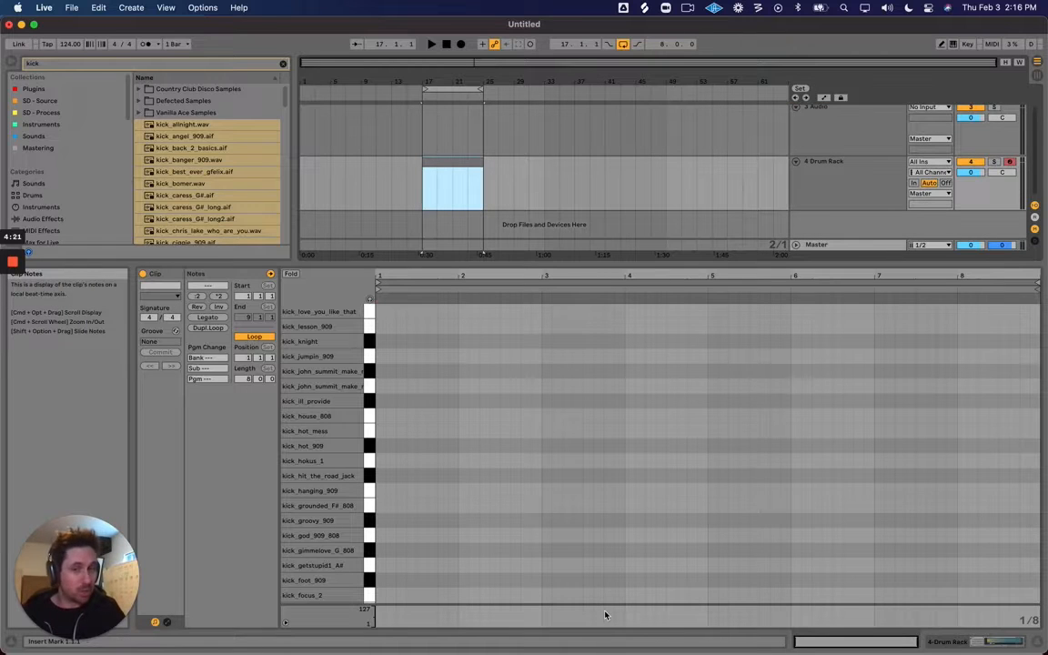
scroll(533, 533, "down", 5)
scroll(532, 533, "down", 7)
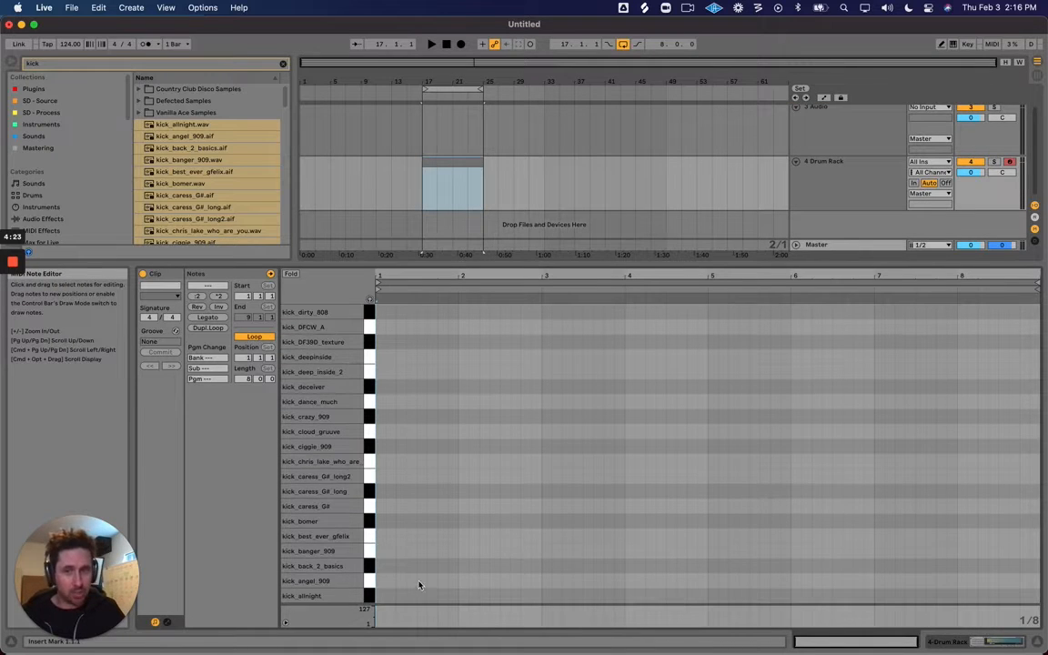
left_click(419, 584)
right_click(423, 566)
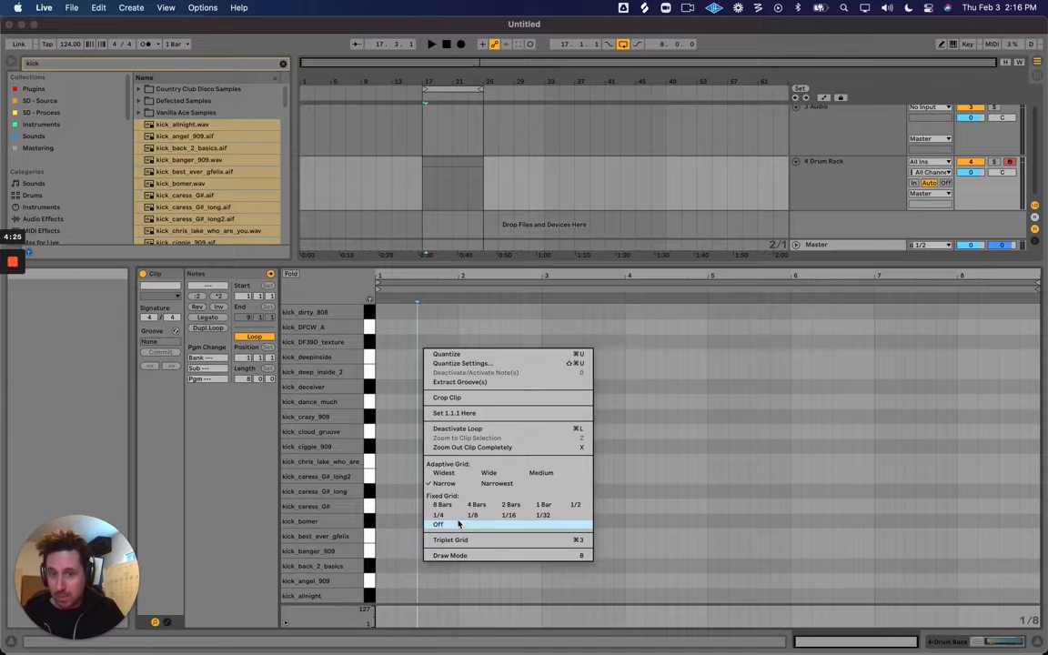
left_click(437, 515)
key("b")
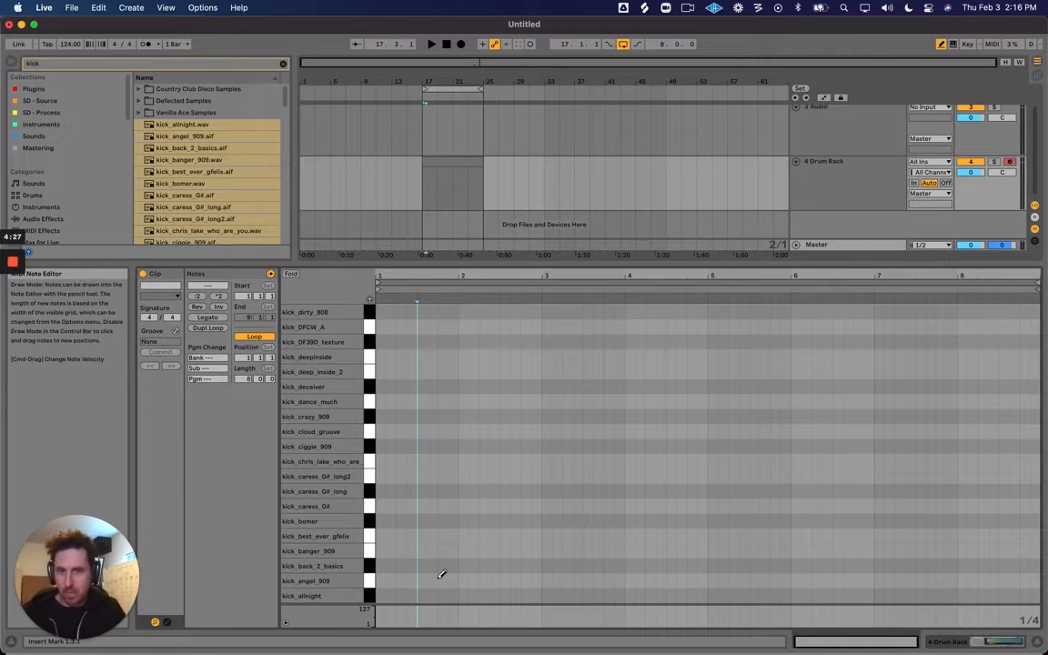
left_click(386, 595)
key("b")
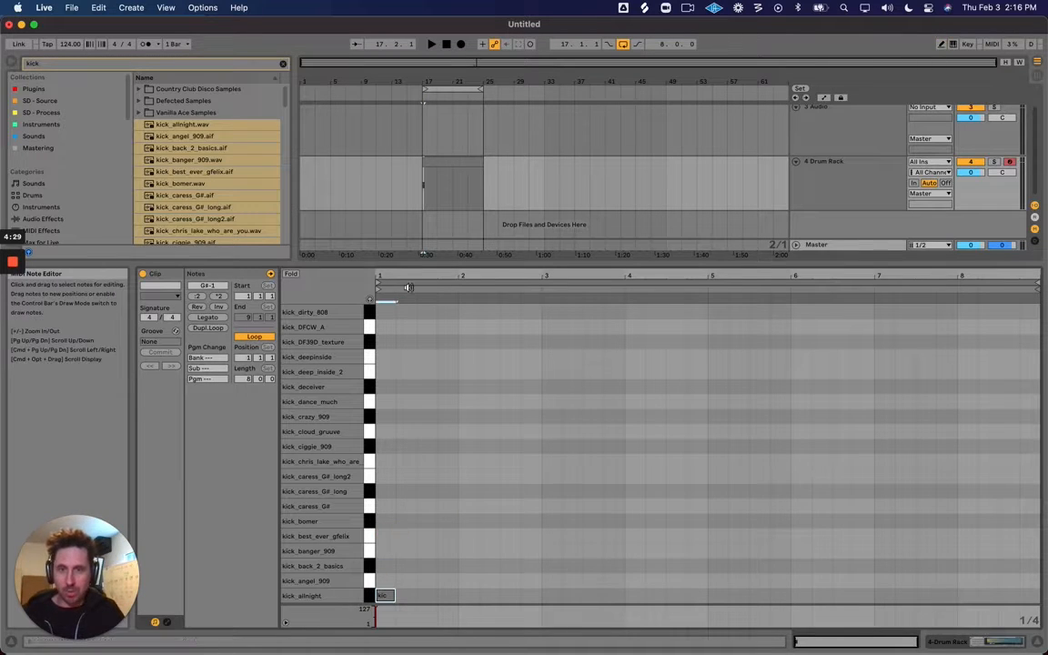
Set the clip's loop to the single beat covered by the kick_allnight note
left_click(388, 595)
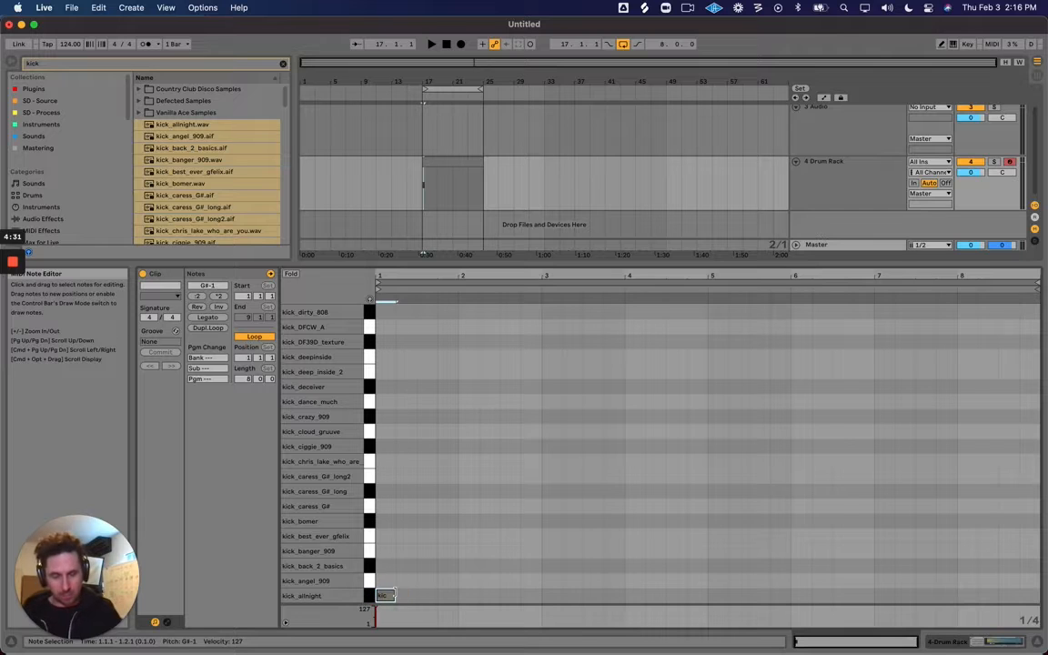
right_click(536, 524)
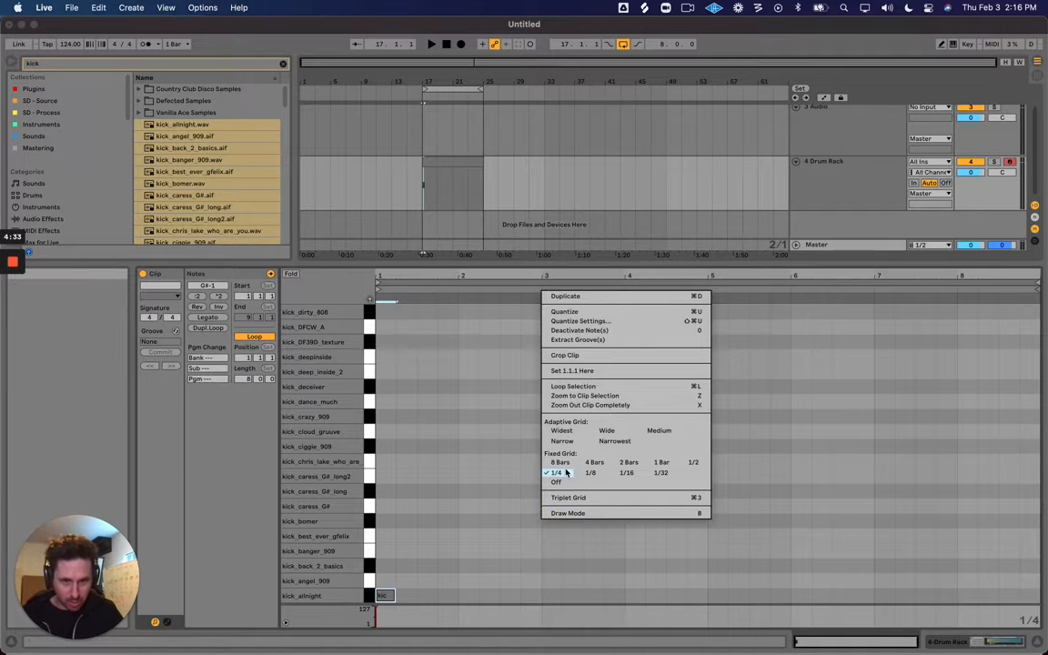
left_click(386, 611)
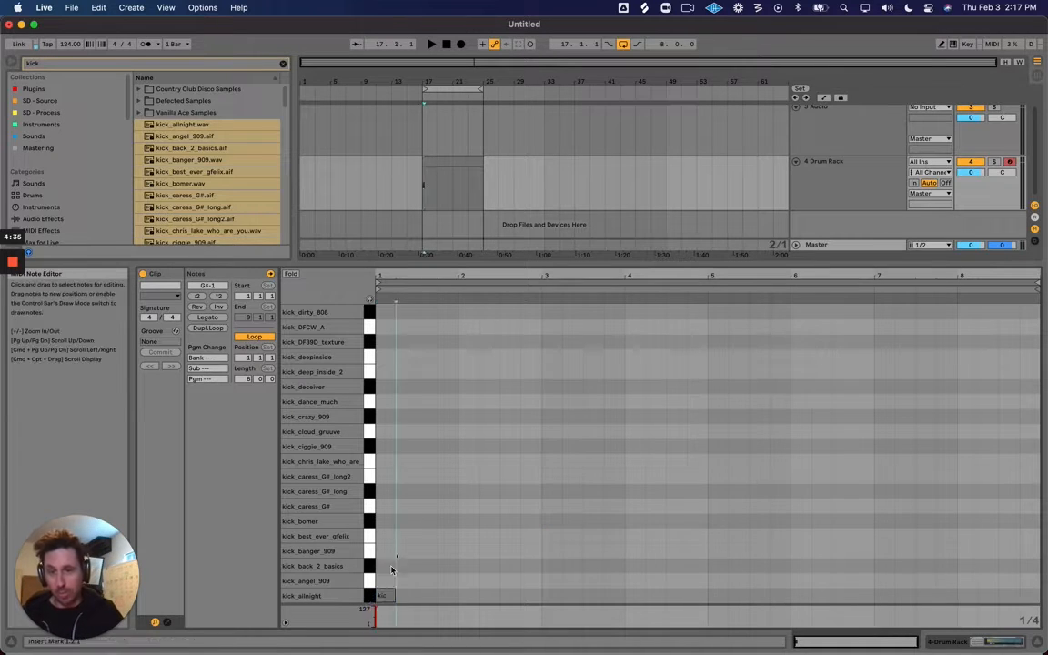
left_click(376, 601)
key("super+l")
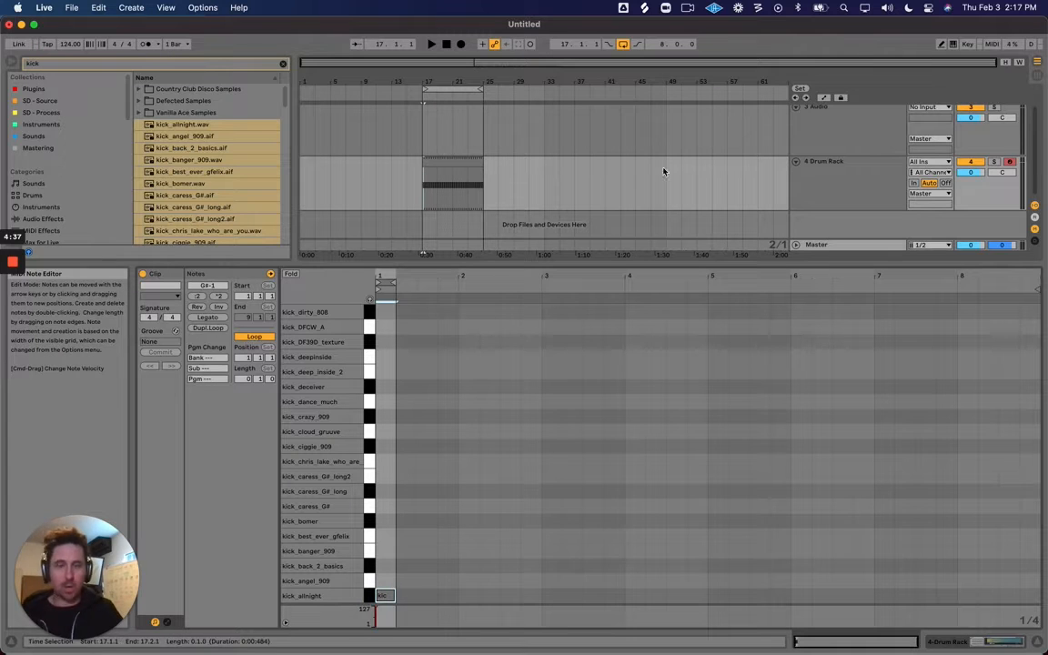
Shorten both the arrangement loop and the Drum Rack clip to one bar, from bar 17 to bar 18
left_click_drag(431, 81, 433, 79)
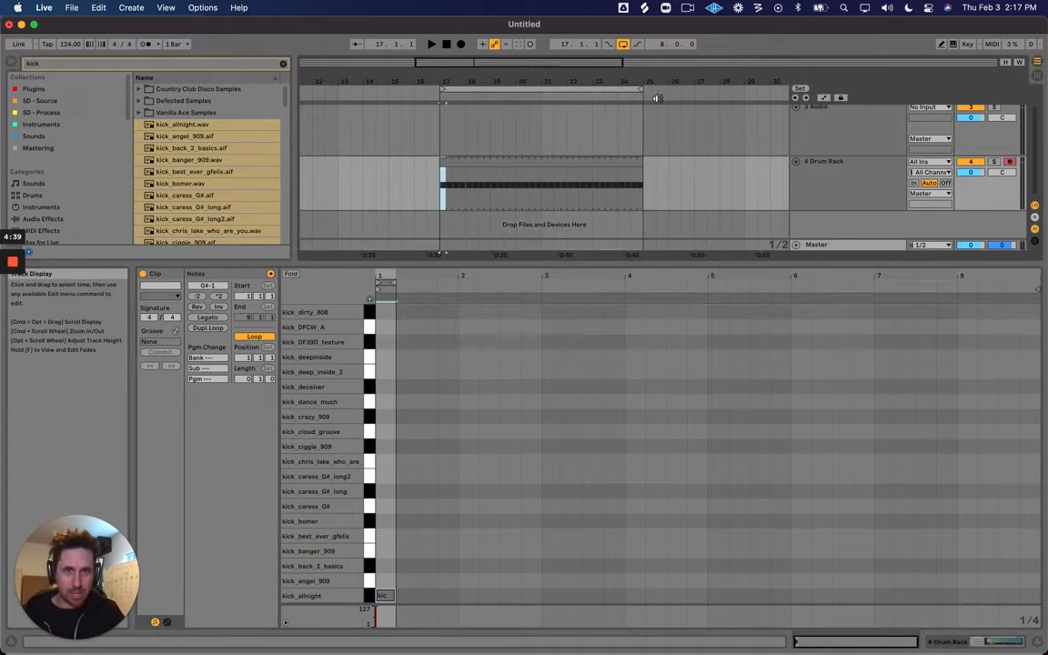
left_click_drag(640, 91, 466, 93)
left_click_drag(637, 158, 462, 148)
left_click_drag(457, 85, 492, 127)
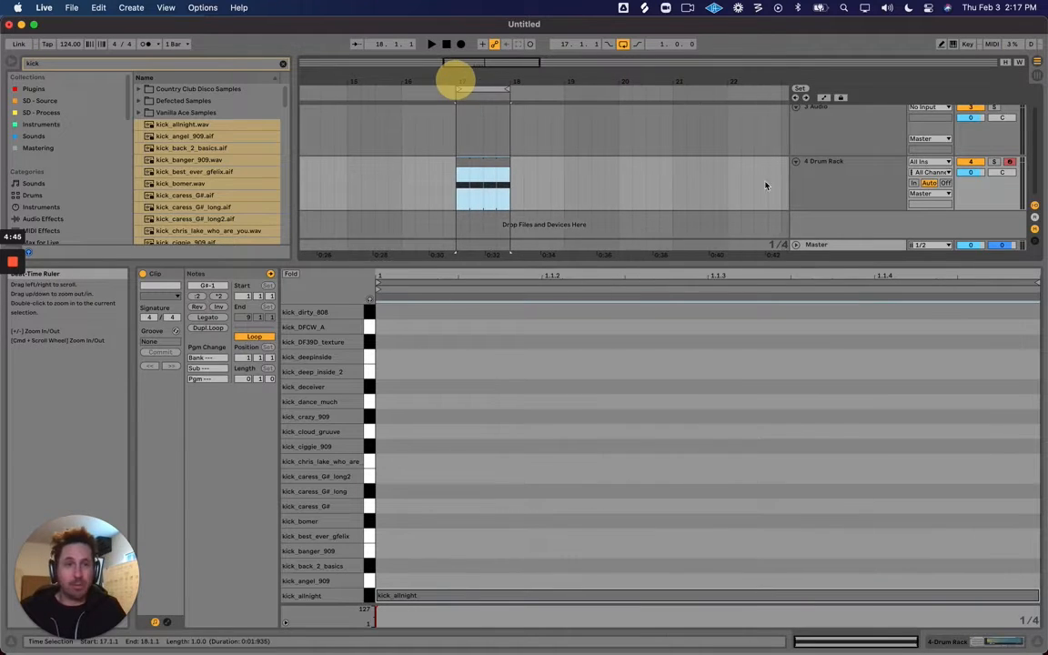
Listen to the one-bar kick loop with the Drum Rack's devices shown, and clear the browser search
key("space")
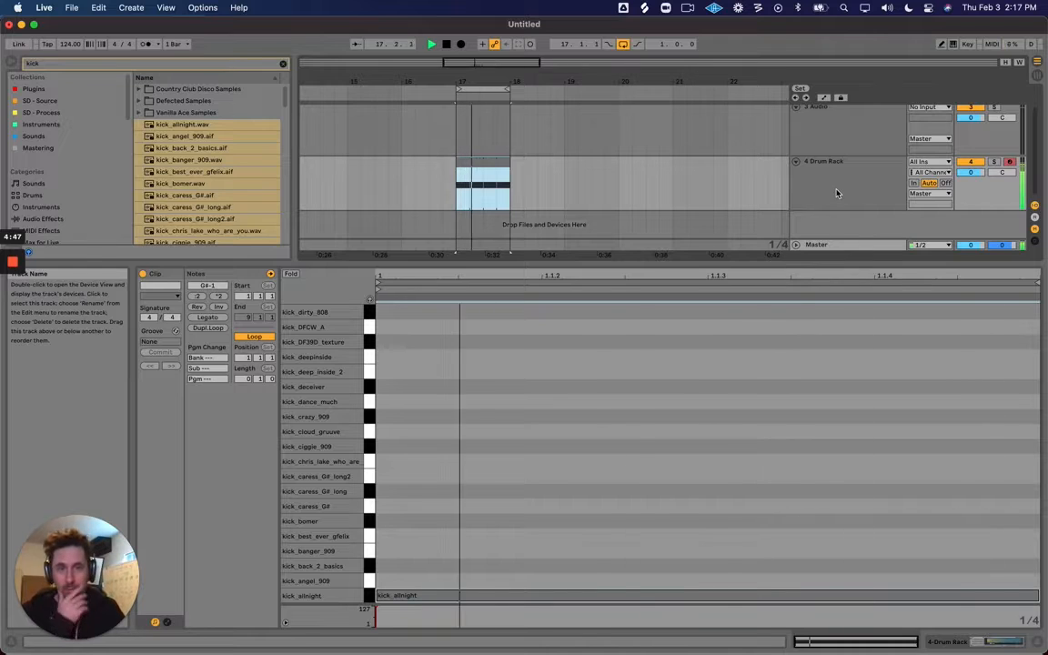
left_click(835, 191)
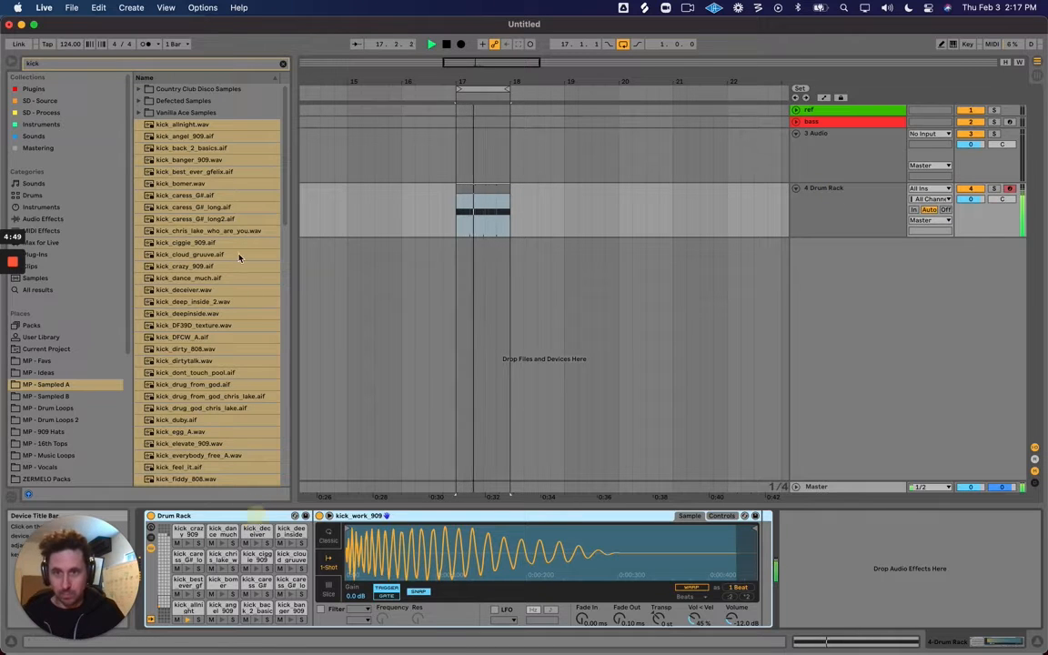
left_click(284, 63)
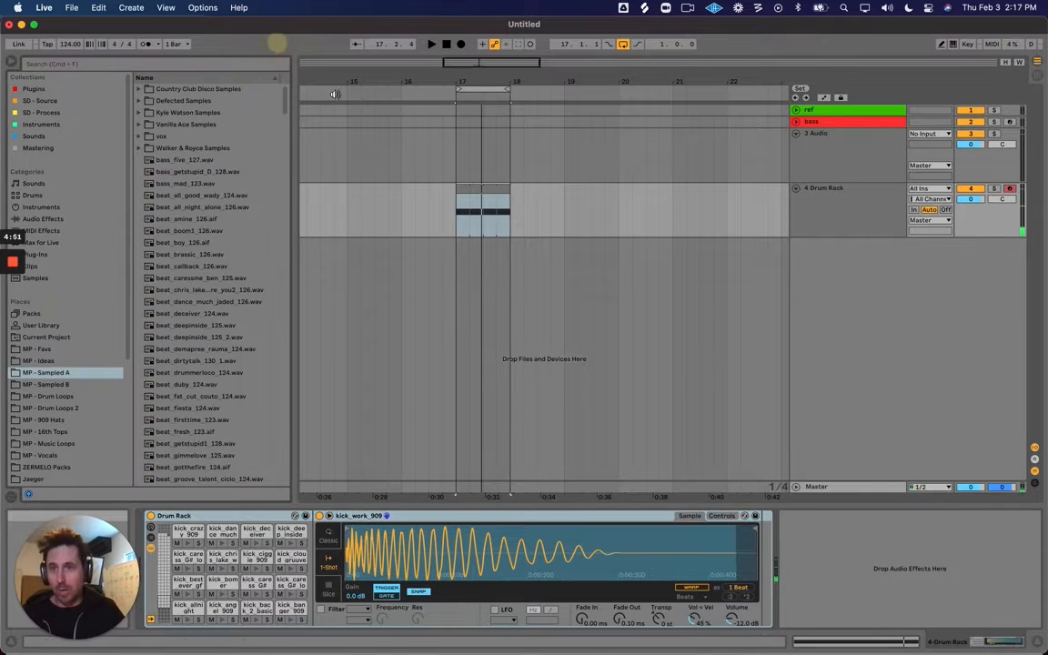
Play the kick loop and examine its frequency curve in the enlarged Spectrum display on the Master track
left_click(816, 486)
scroll(691, 561, "right", 10)
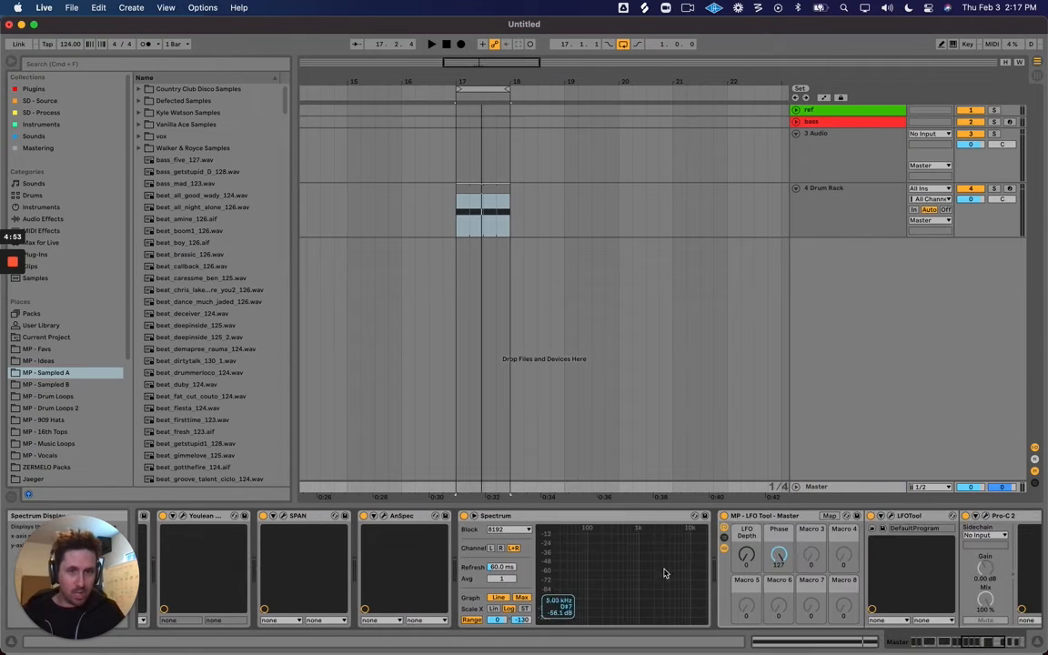
double_click(619, 569)
key("space")
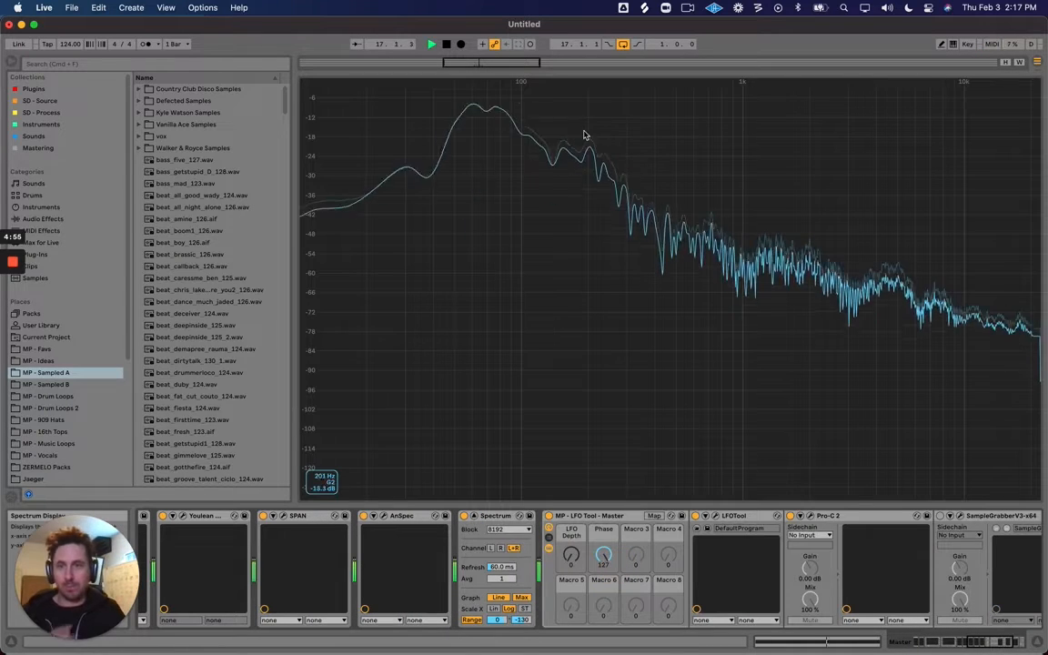
key("space")
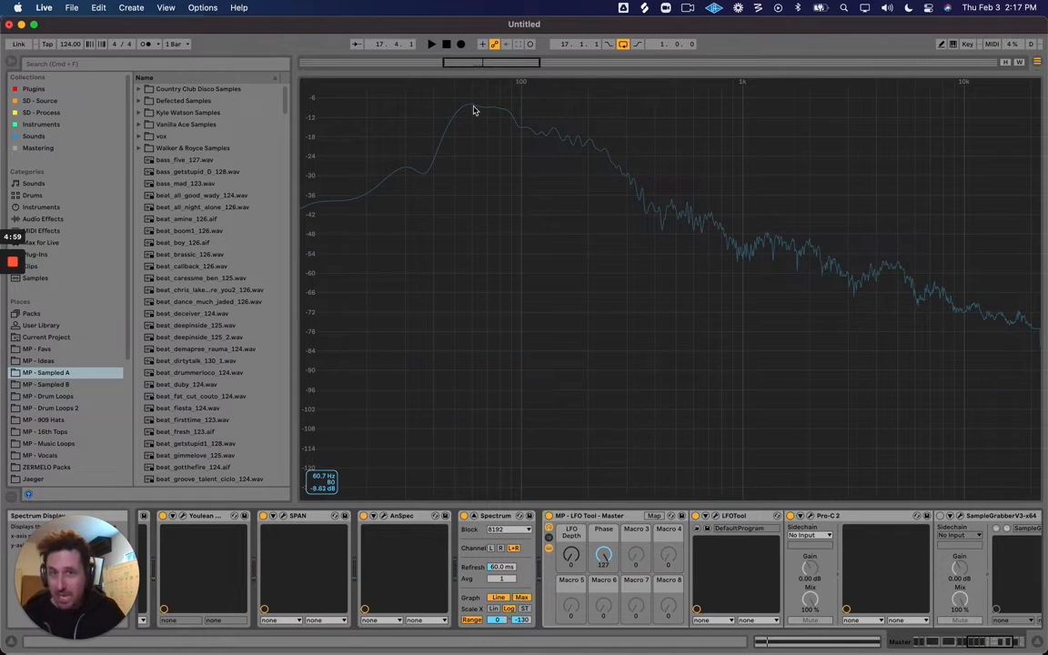
double_click(520, 339)
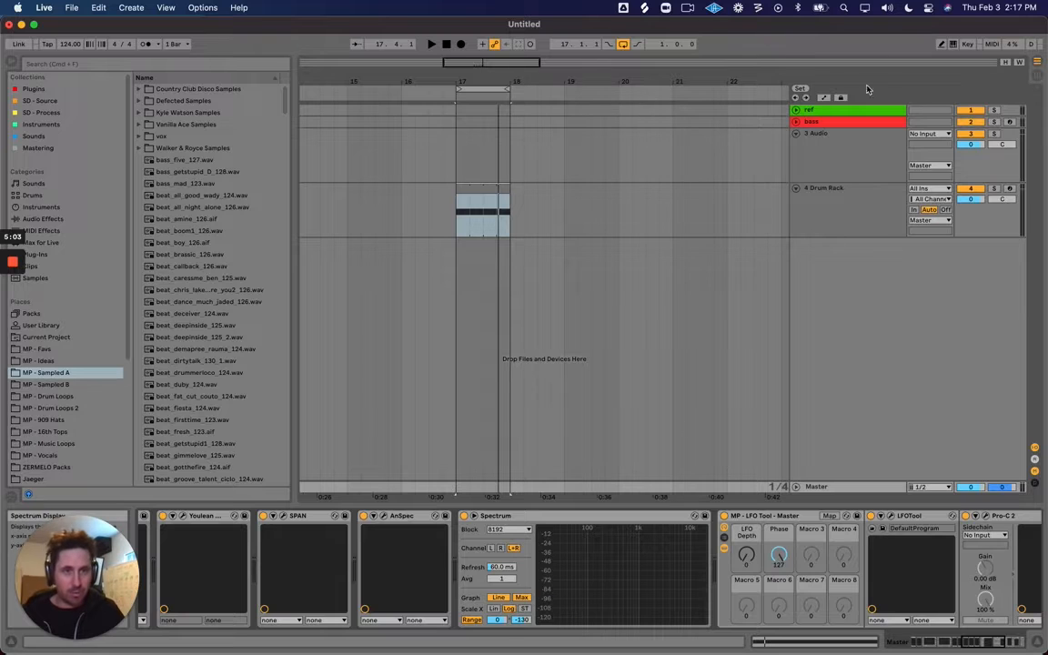
Search the Plugins collection for "level" and add LevelMeter.amxd after the Drum Rack on its track
left_click(821, 222)
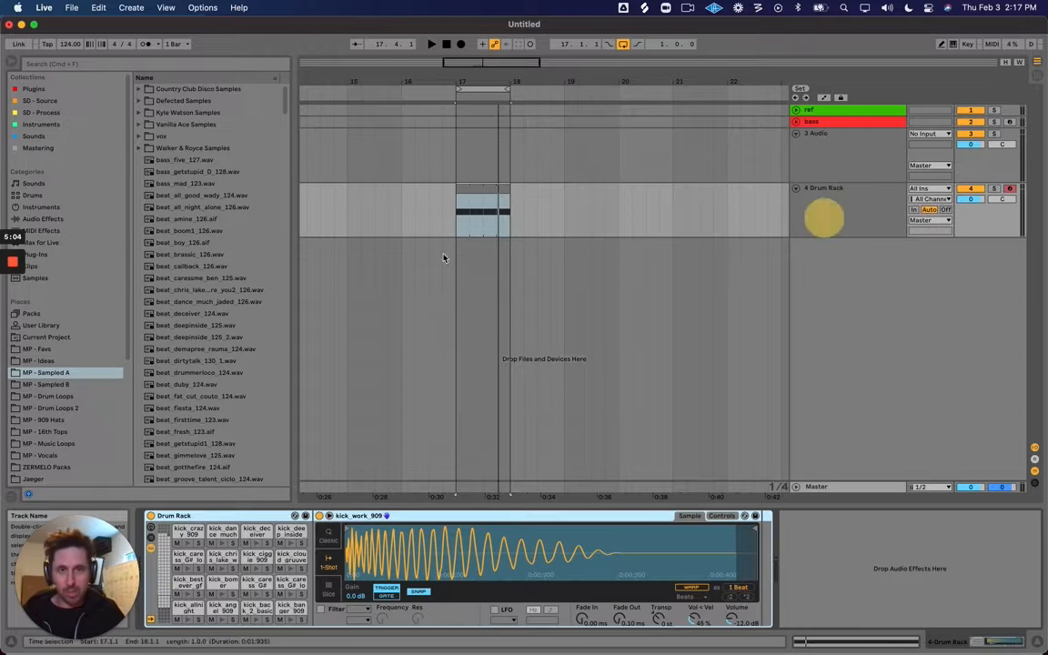
left_click(94, 66)
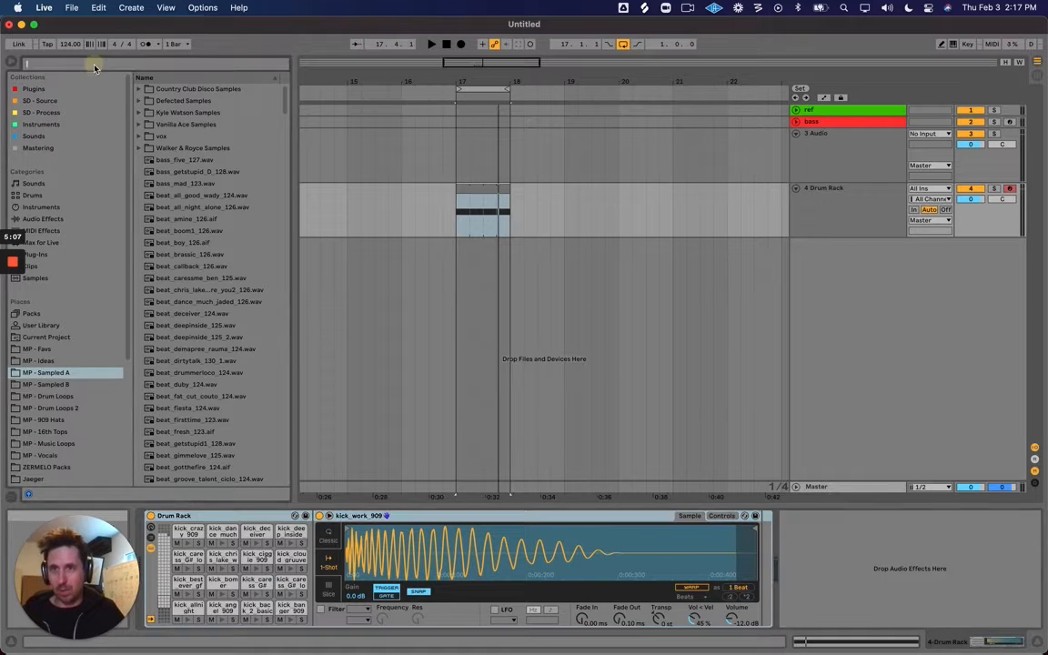
type("level")
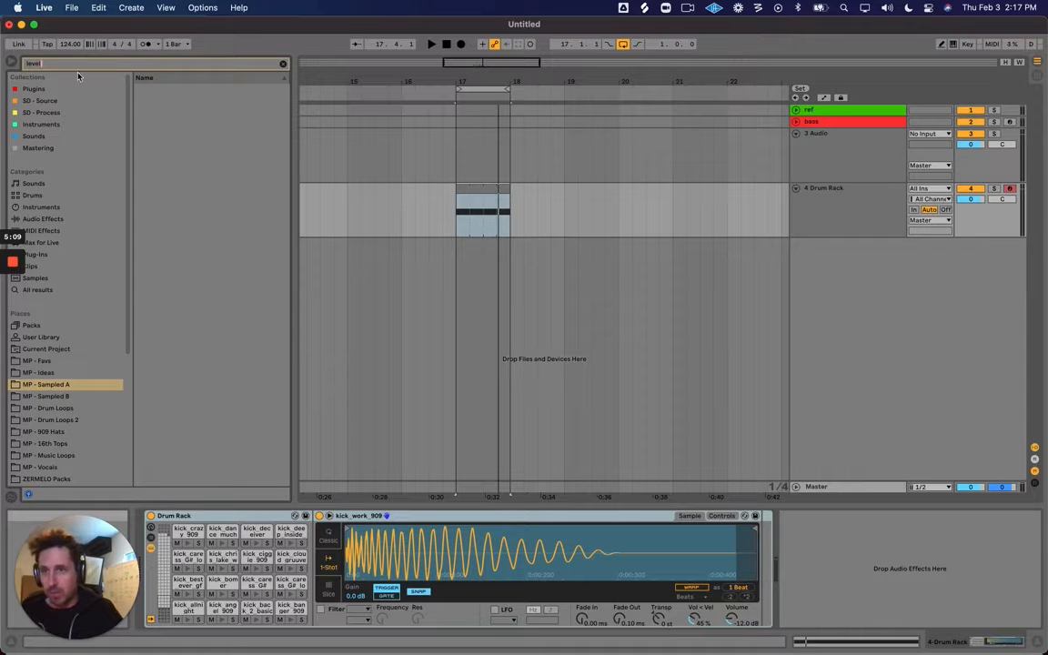
left_click(76, 88)
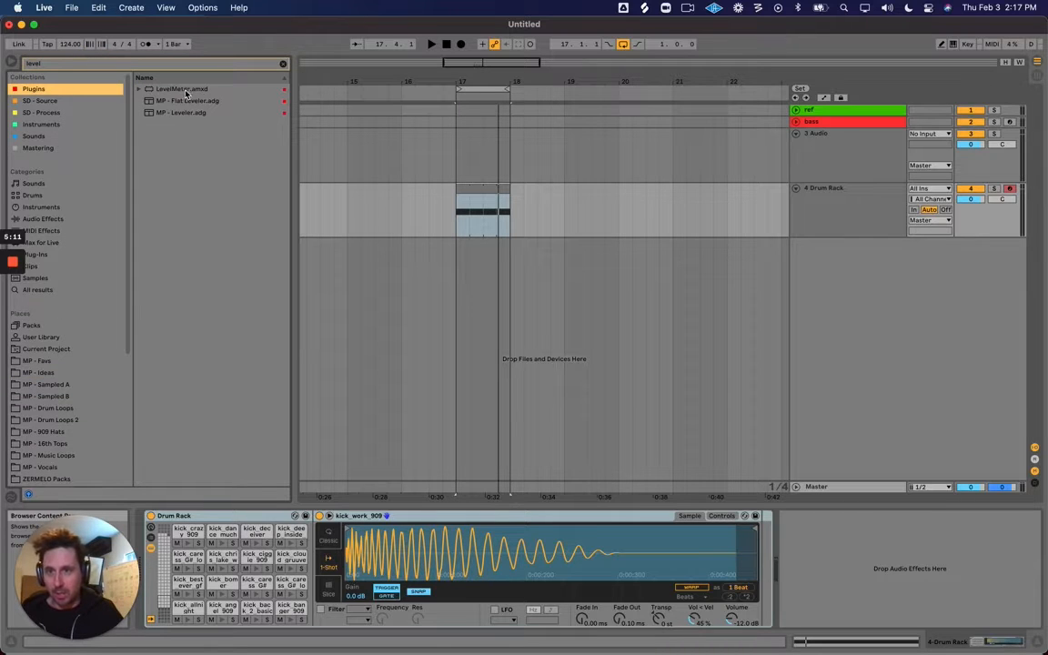
left_click_drag(188, 94, 874, 571)
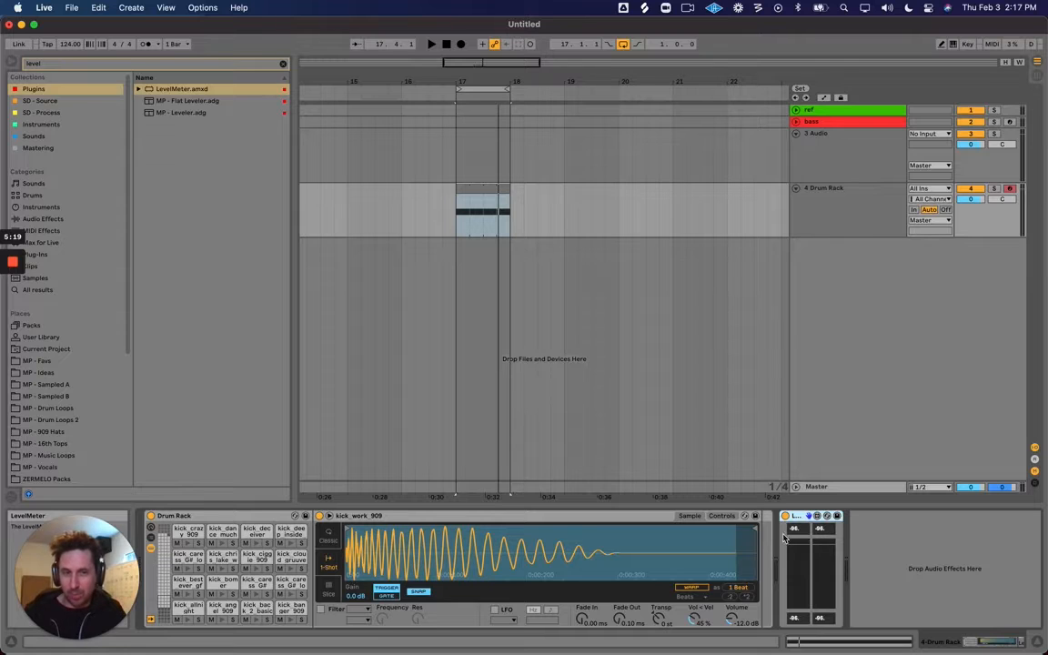
Play the kick loop repeatedly and check its peak level on the LevelMeter
key("space")
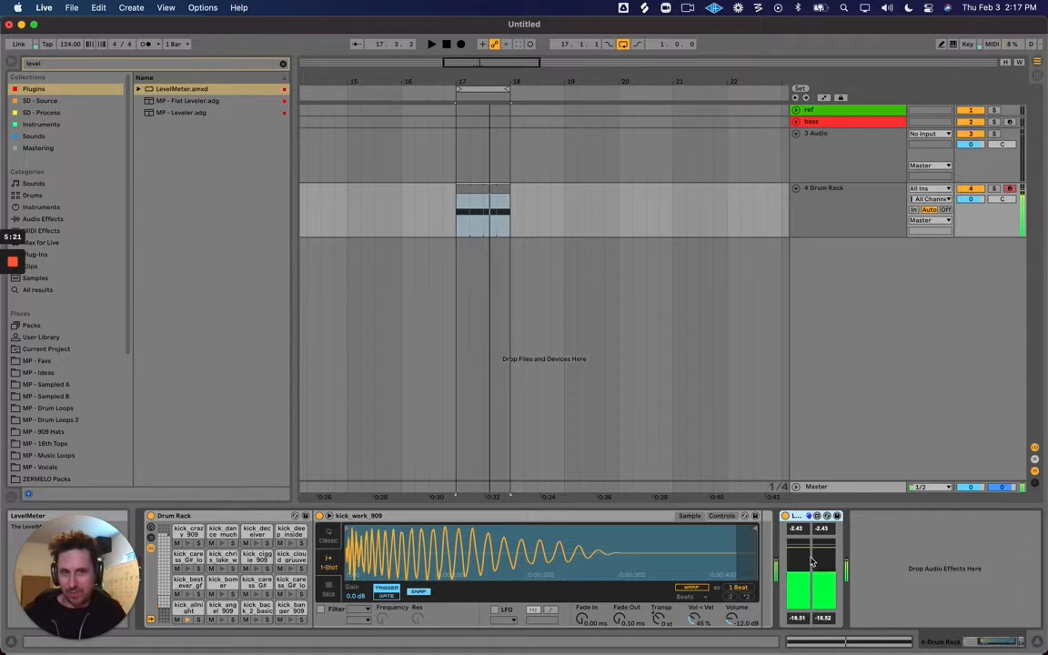
left_click(943, 569)
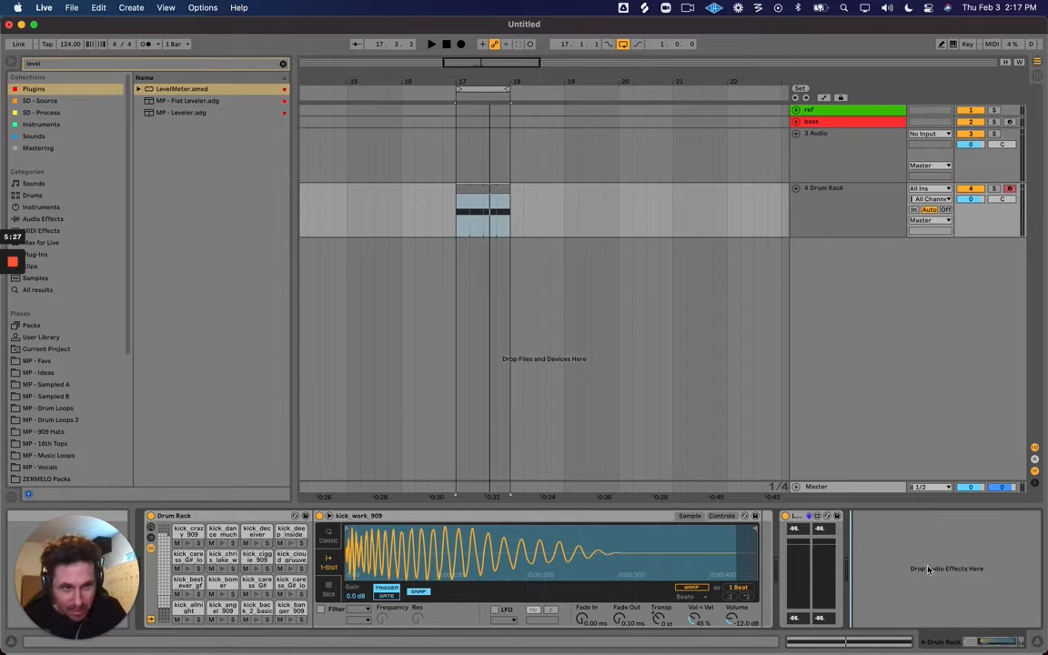
key("space")
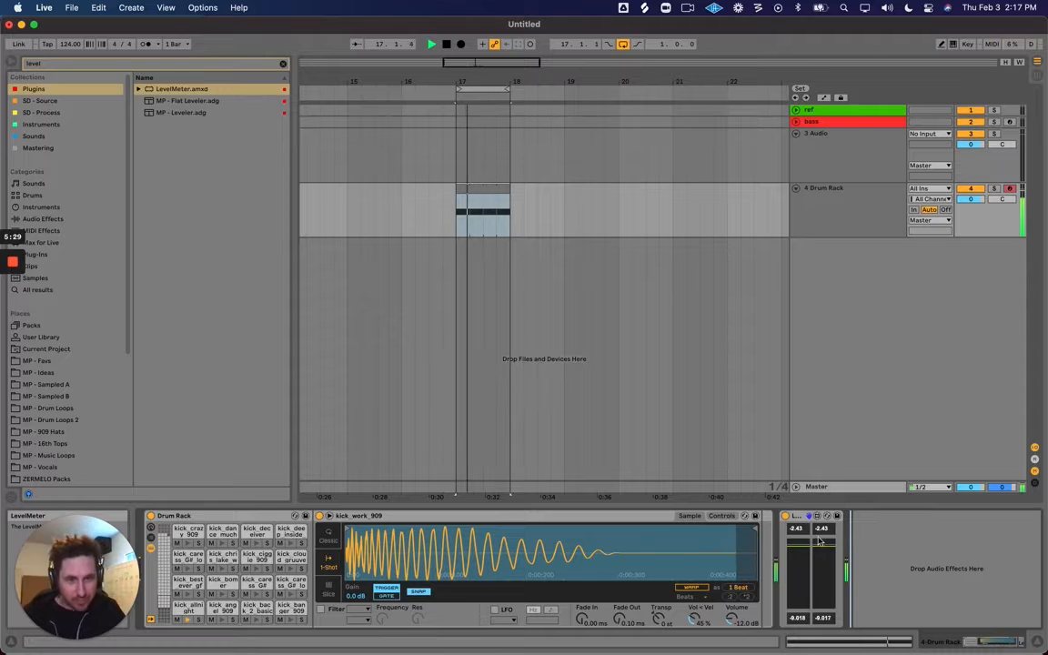
key("space")
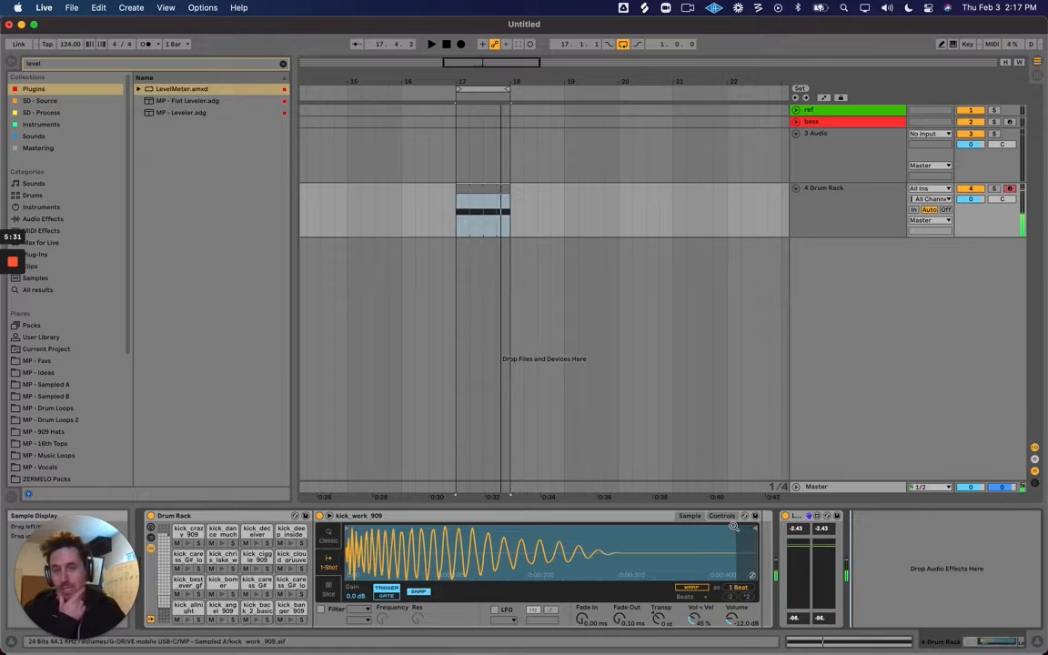
key("space")
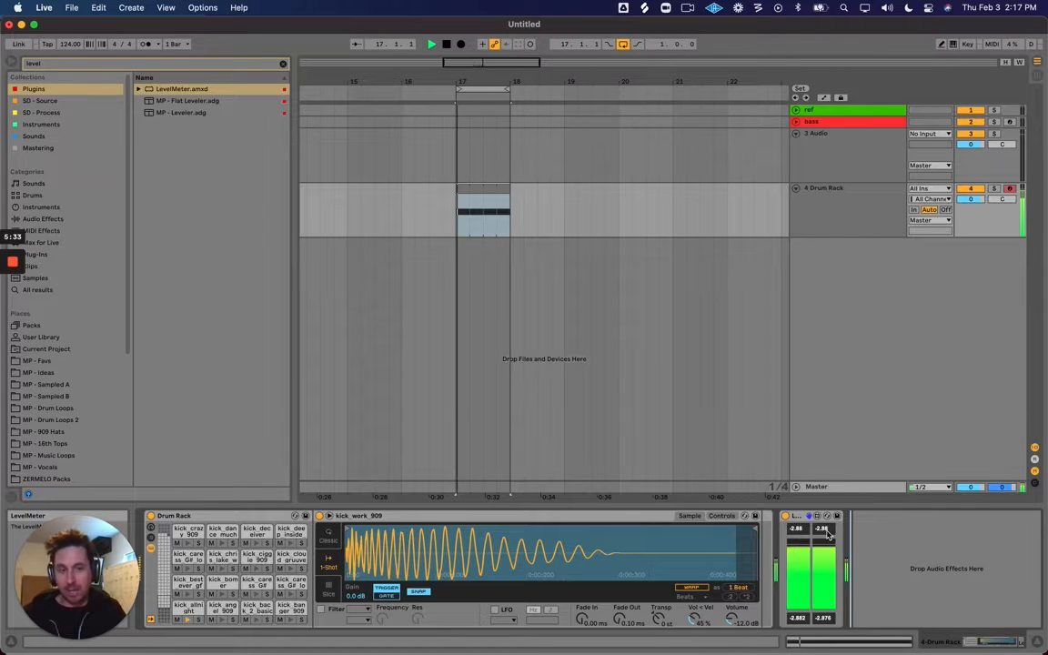
Play the kick loop and check the Drum Rack track's peak level in the Session View mixer
key("space")
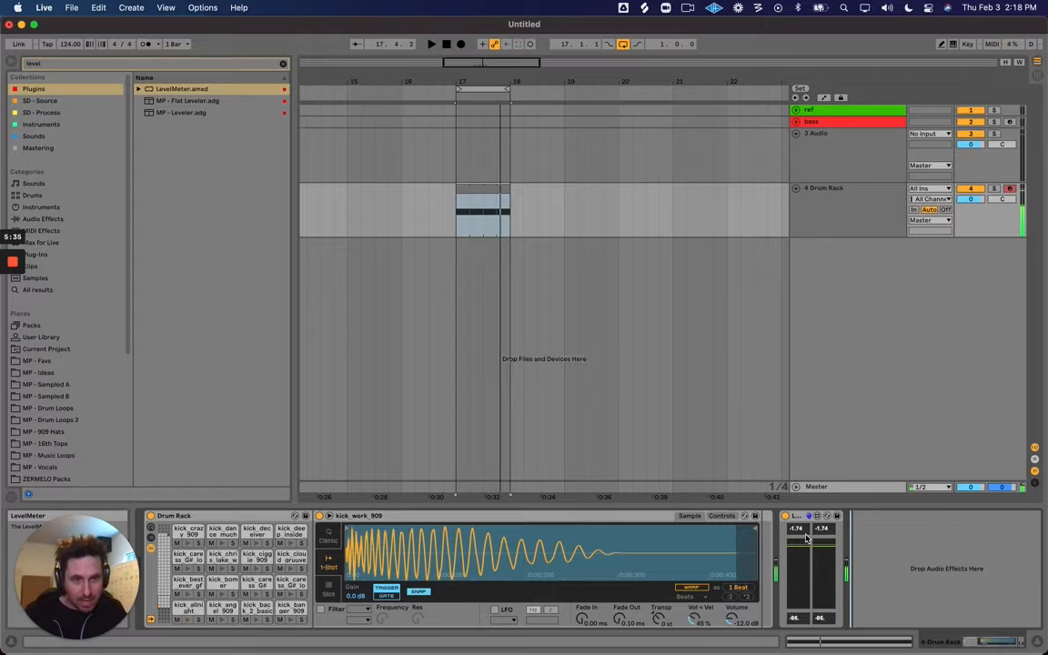
key("Tab")
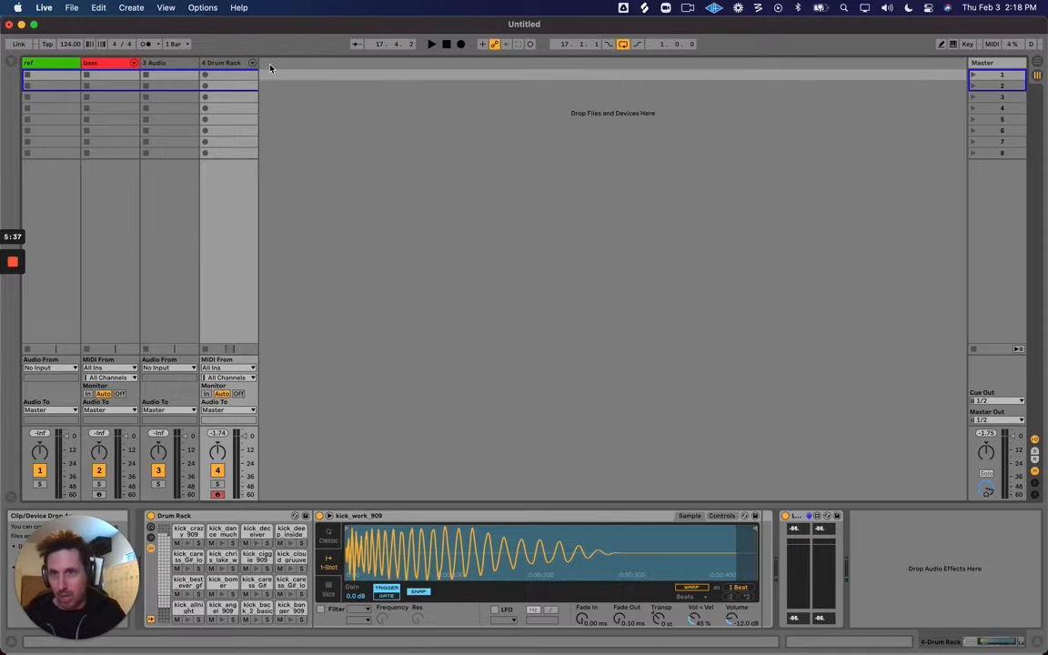
key("space")
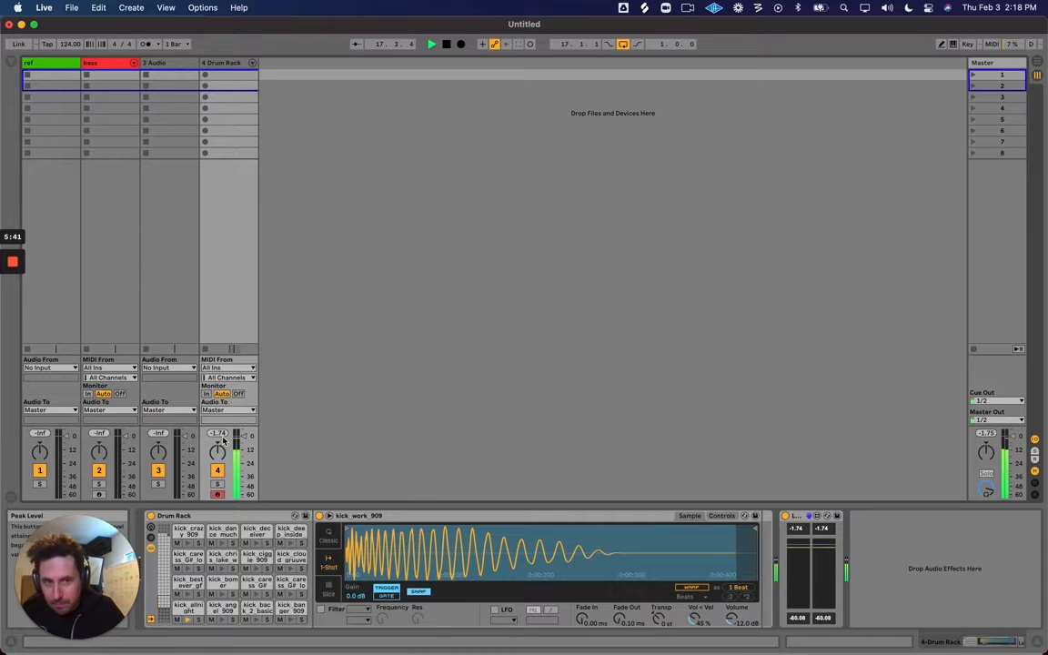
key("space")
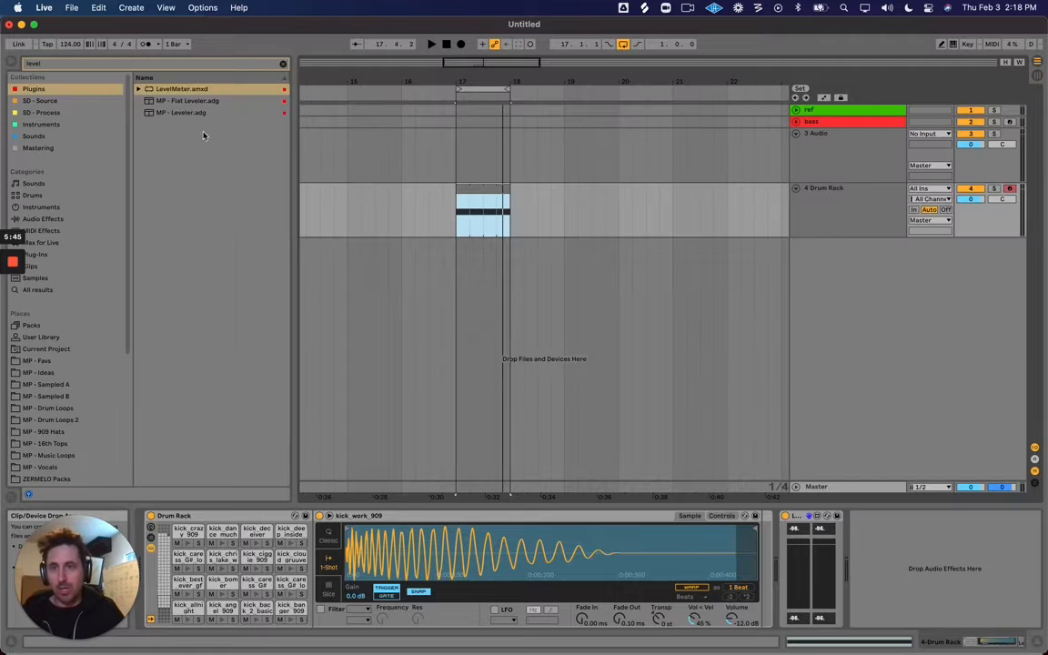
Search the Plugins collection for "l1", add L1 limiter Stereo after the LevelMeter on the Drum Rack track, and set its threshold to -2
left_click(282, 64)
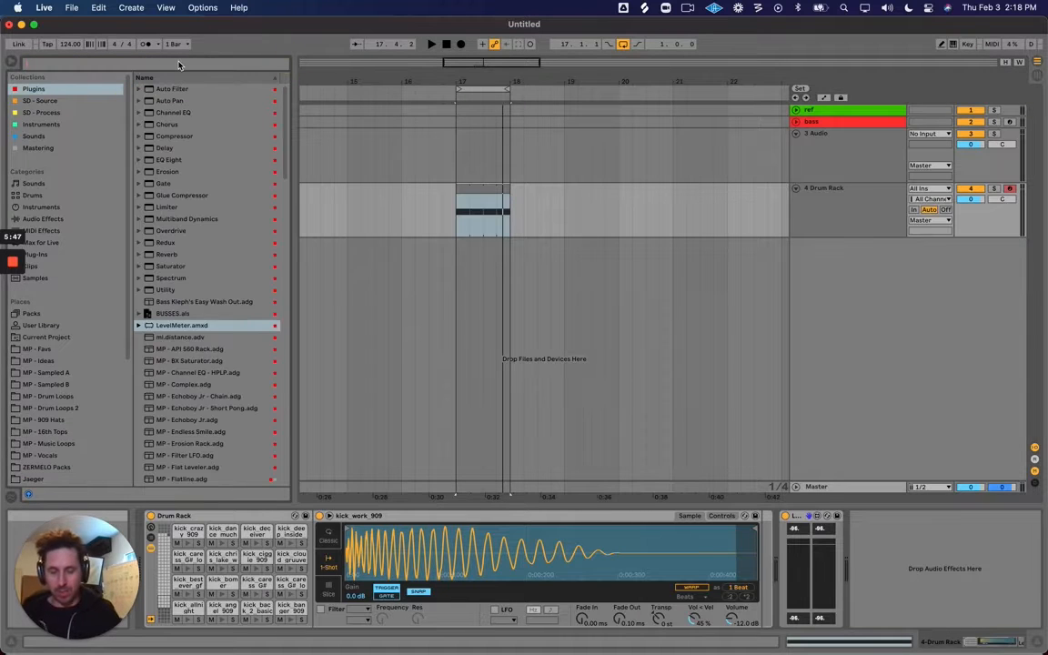
type("l1")
left_click_drag(165, 102, 912, 568)
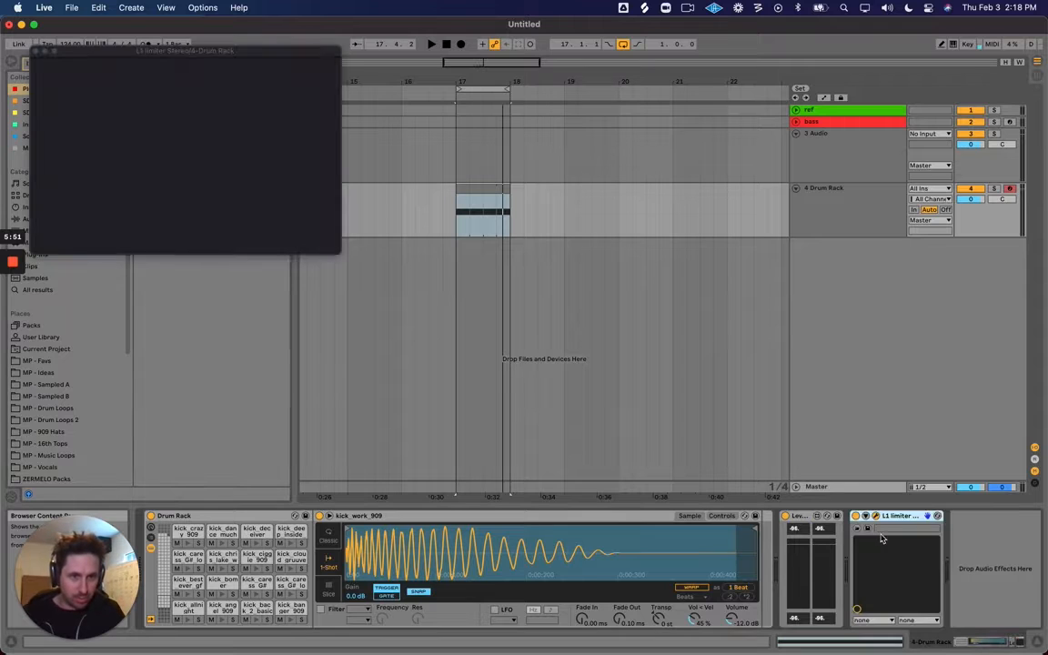
left_click(81, 122)
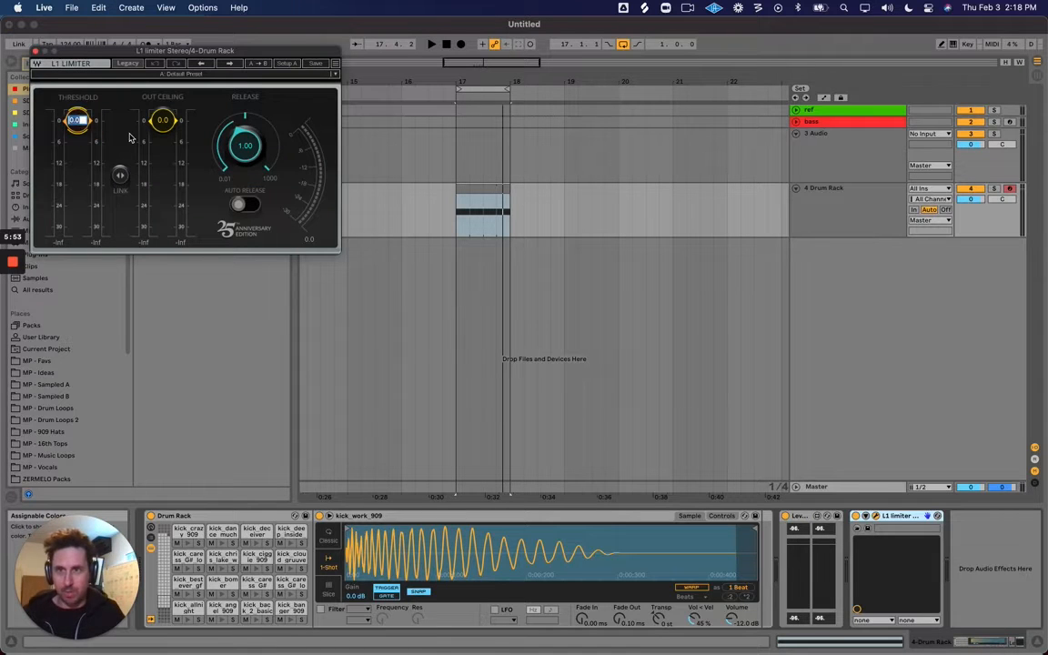
type("-2")
key("Return")
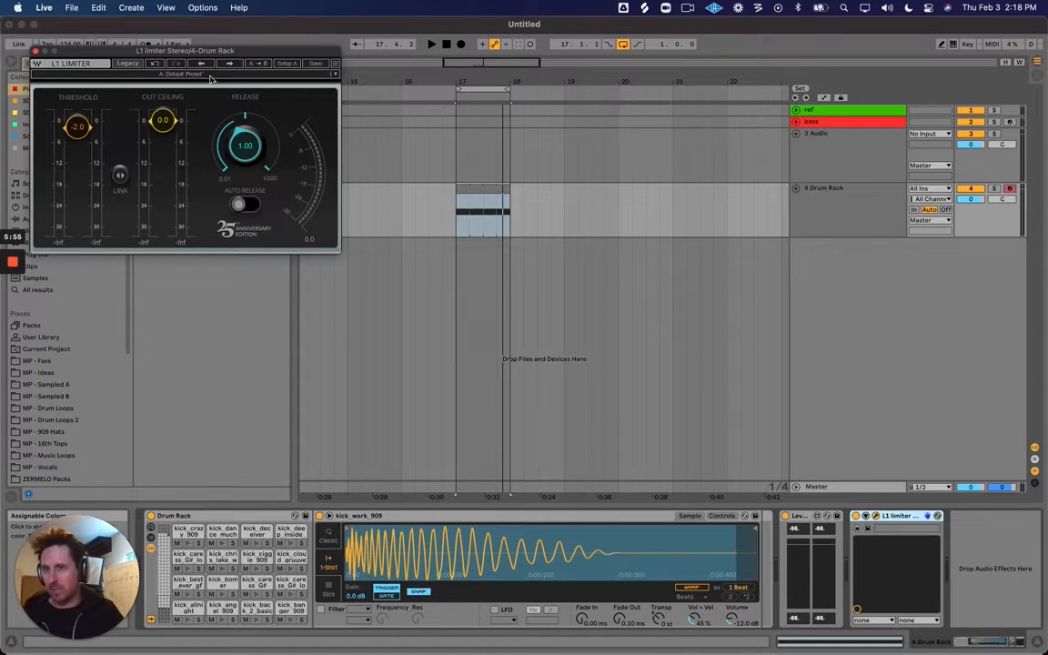
Play the kick loop and check the input and output peaks on the L1 limiter's meters, resetting the readings between passes
left_click(187, 261)
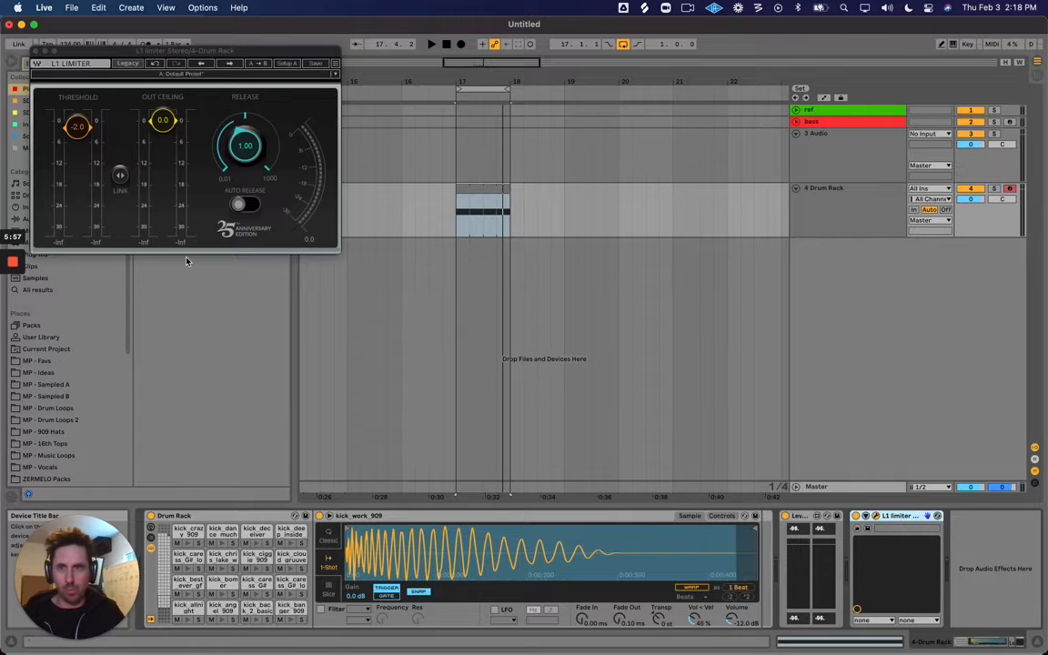
key("space")
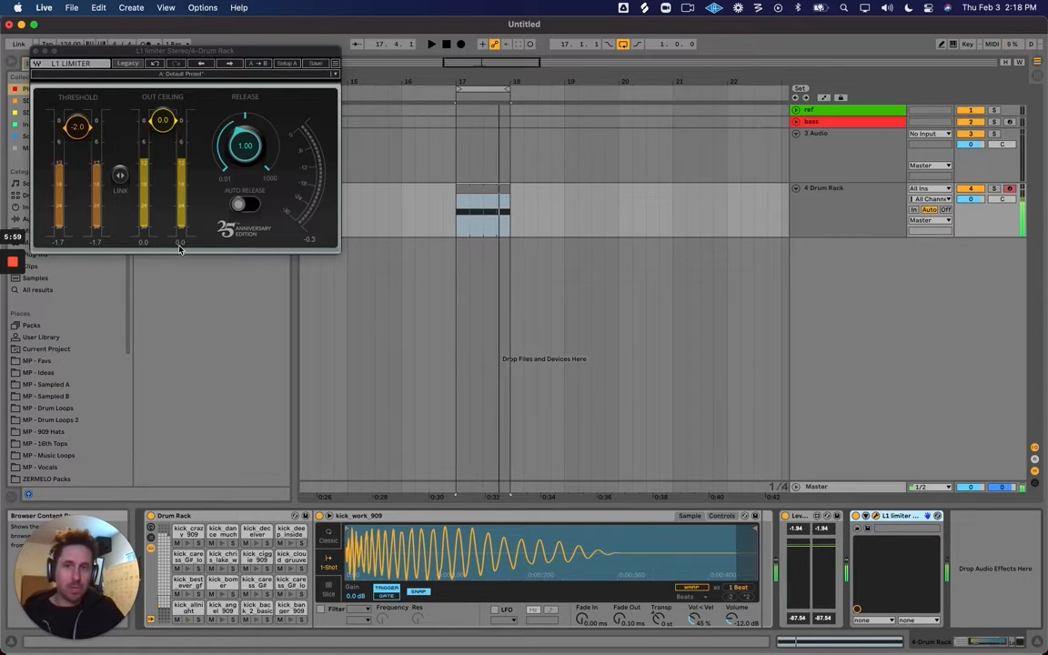
left_click(181, 235)
left_click(187, 242)
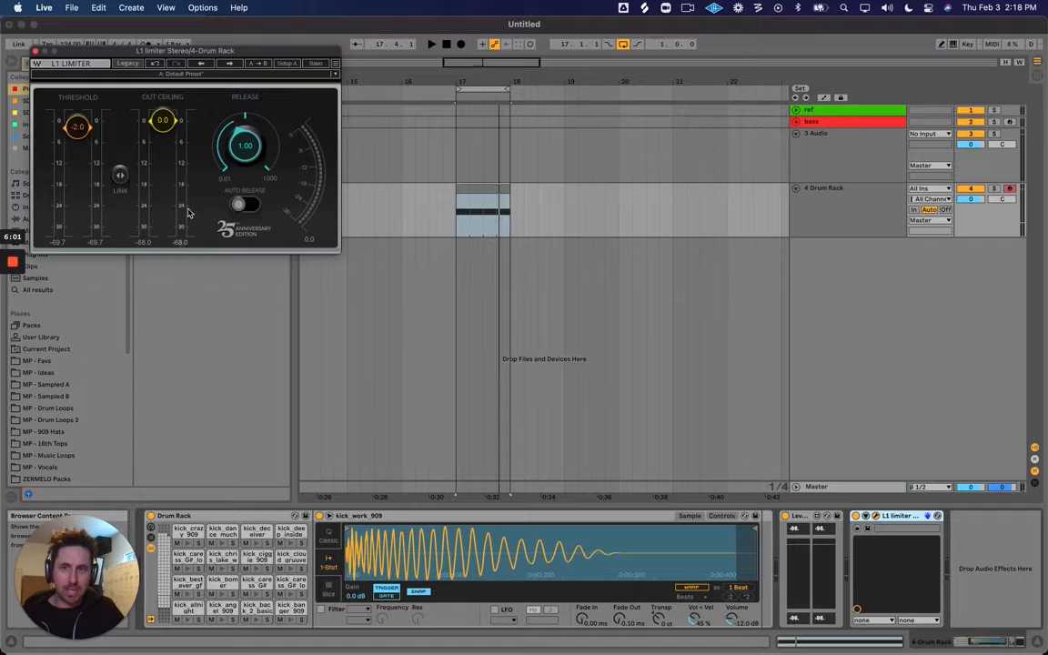
left_click_drag(224, 55, 263, 133)
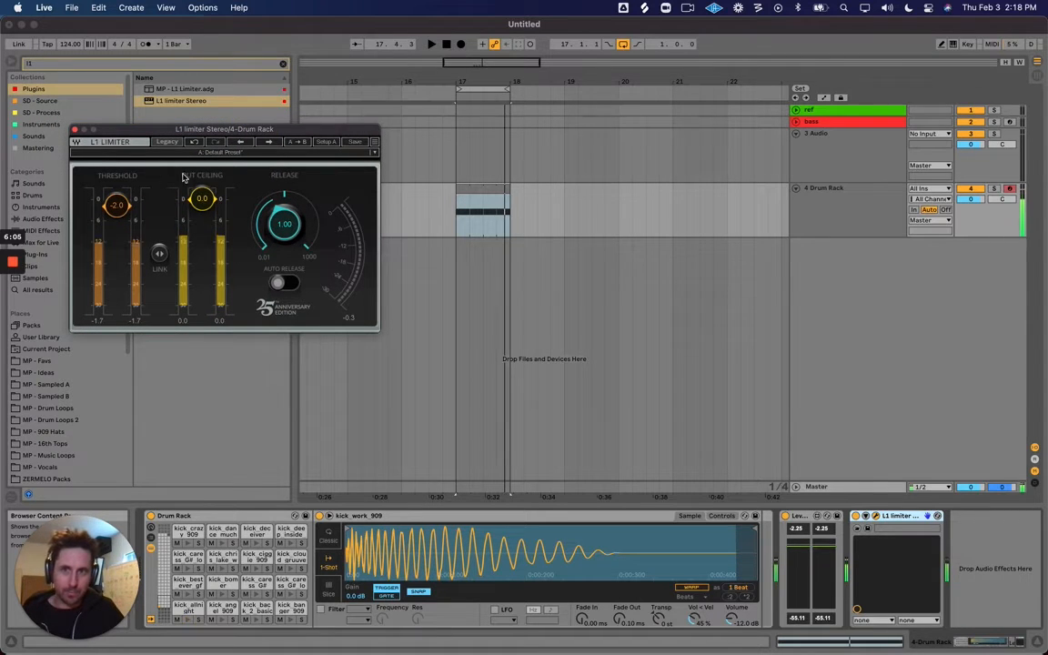
Play the kick loop in Session View and check the mixer peak levels of the Drum Rack and Master tracks
left_click(838, 222)
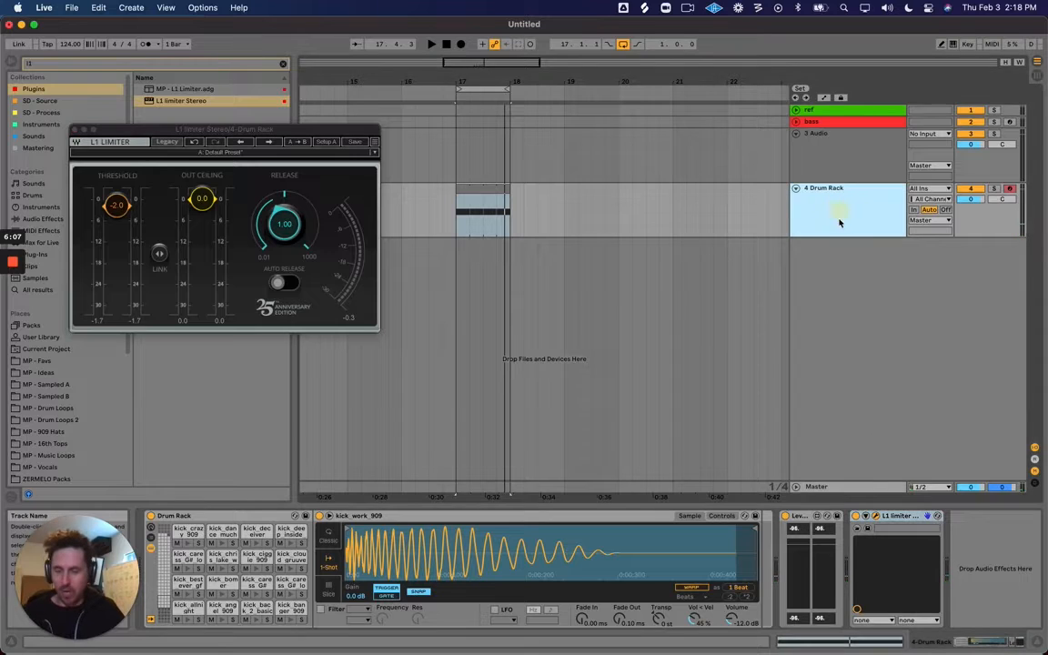
key("Tab")
left_click_drag(249, 136, 791, 193)
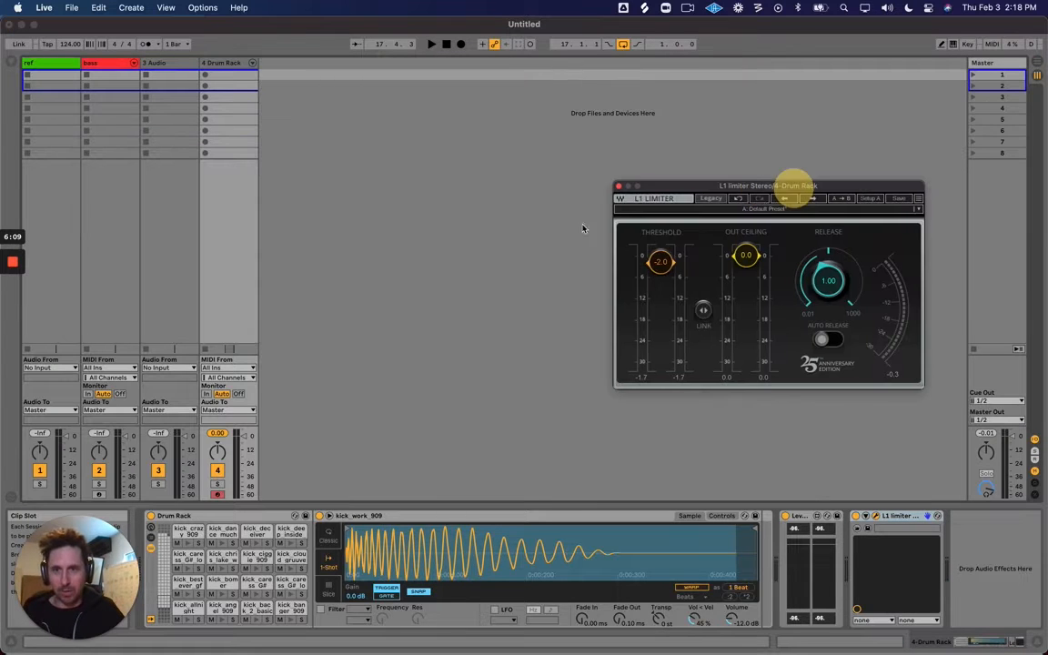
key("space")
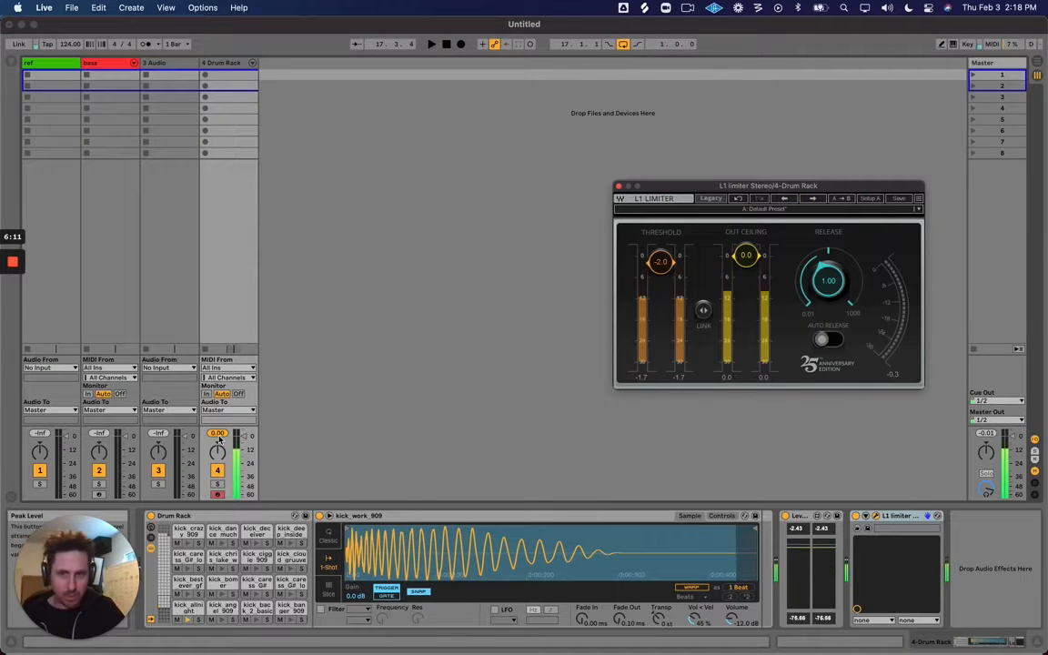
key("space")
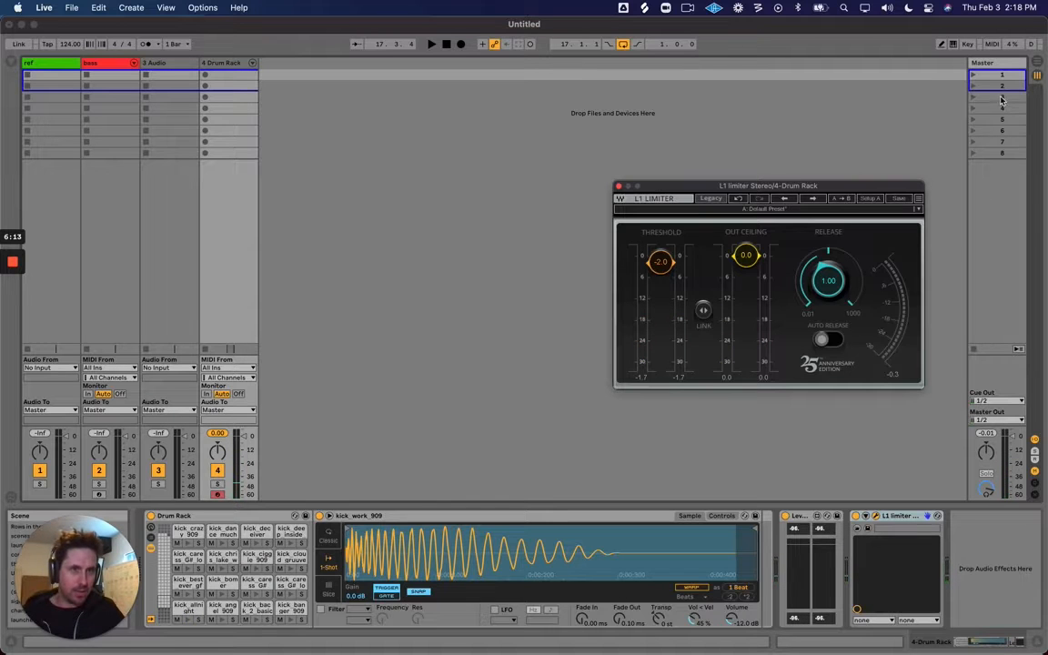
left_click(1000, 67)
key("space")
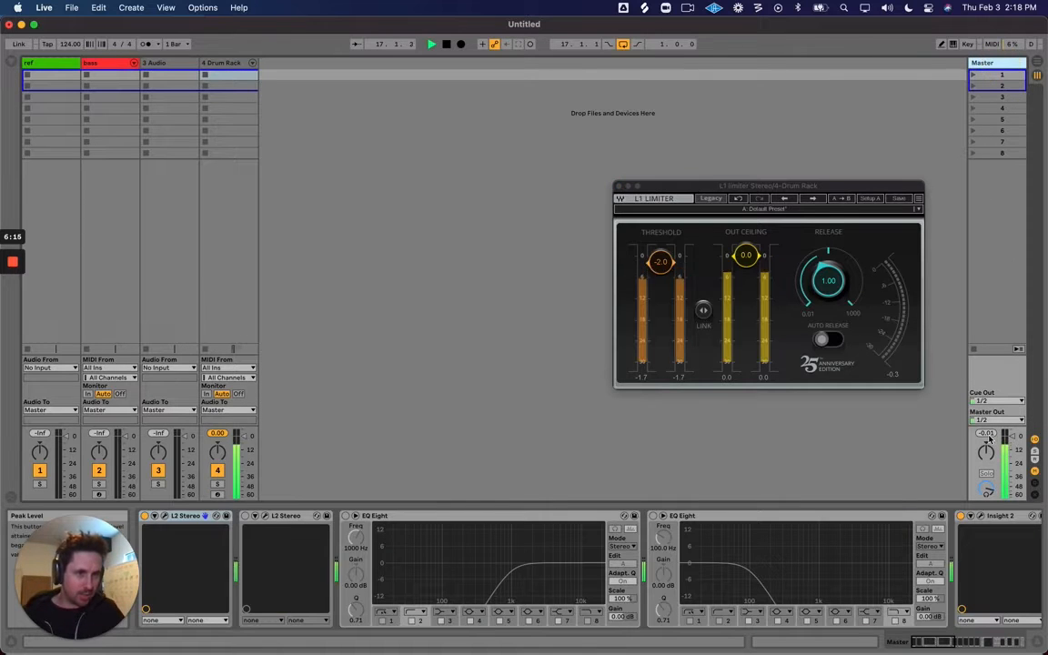
key("space")
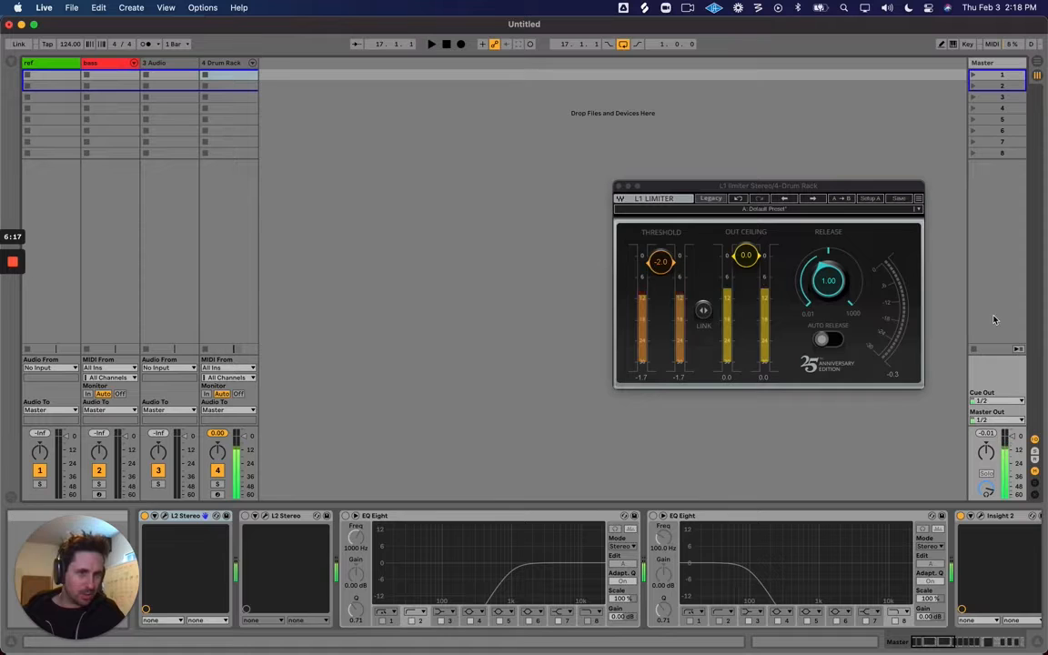
Enlarge the Spectrum display on the Master track and examine the limited kick's frequency curve during playback
left_click(998, 64)
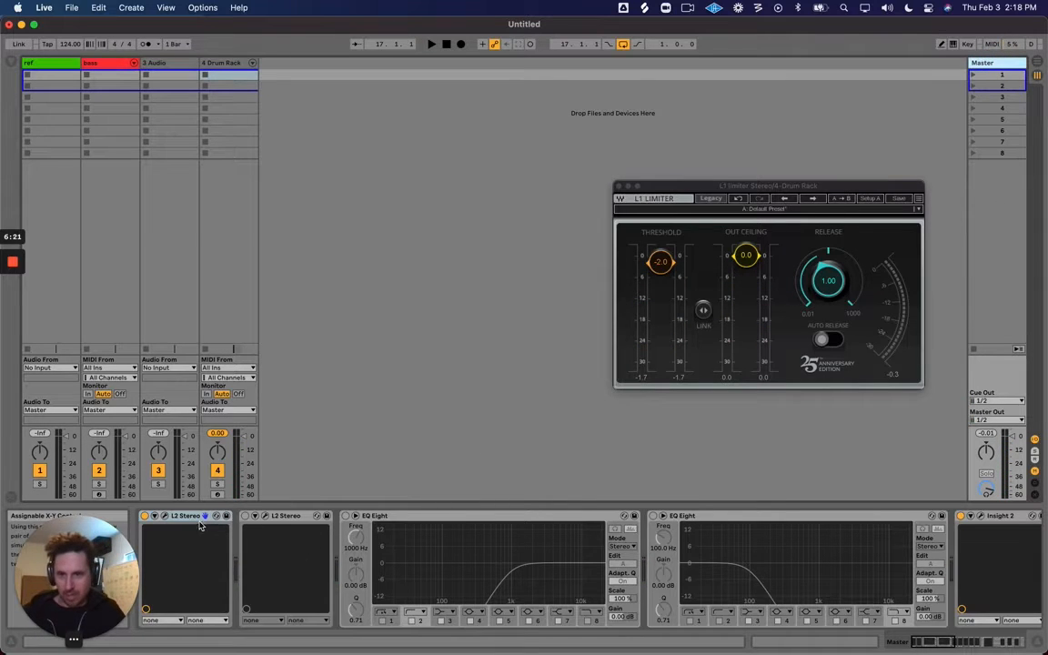
scroll(528, 543, "right", 10)
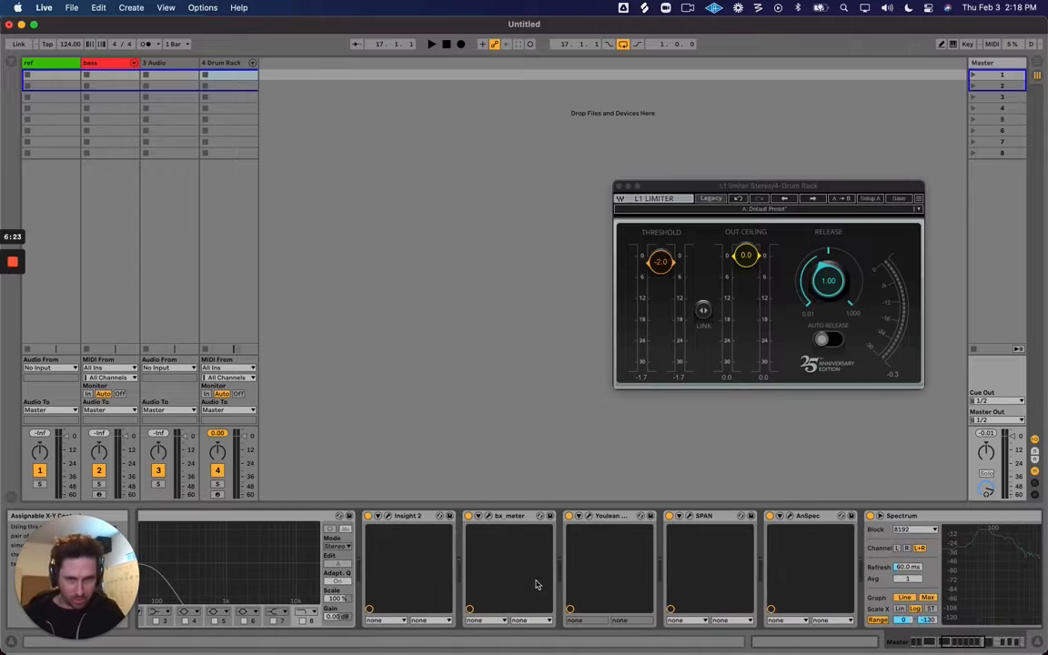
scroll(485, 582, "left", 10)
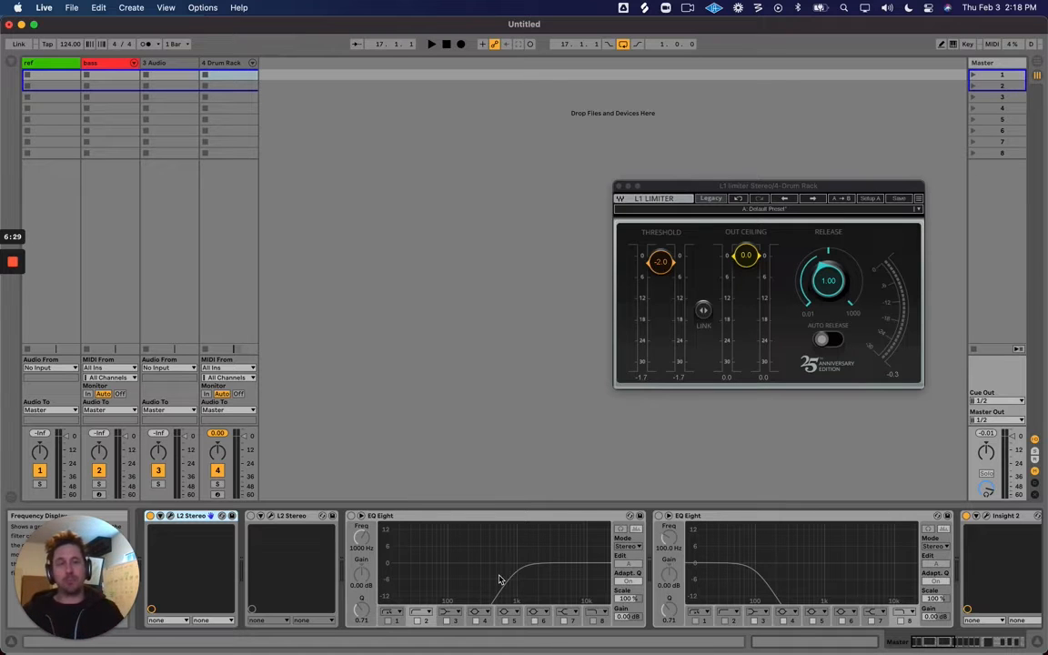
scroll(507, 577, "right", 10)
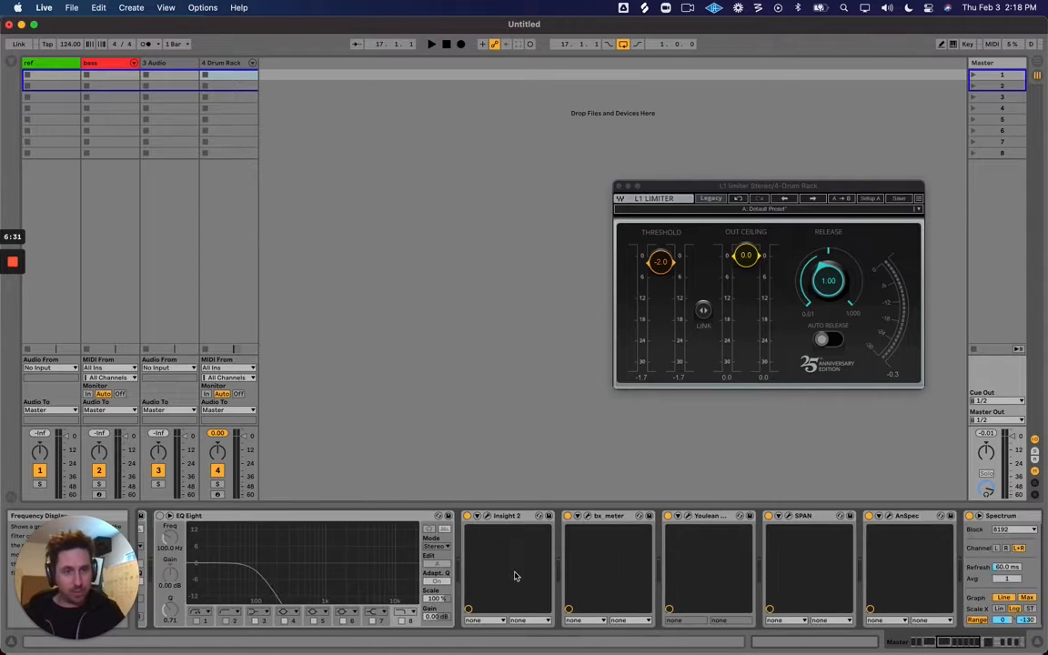
double_click(699, 611)
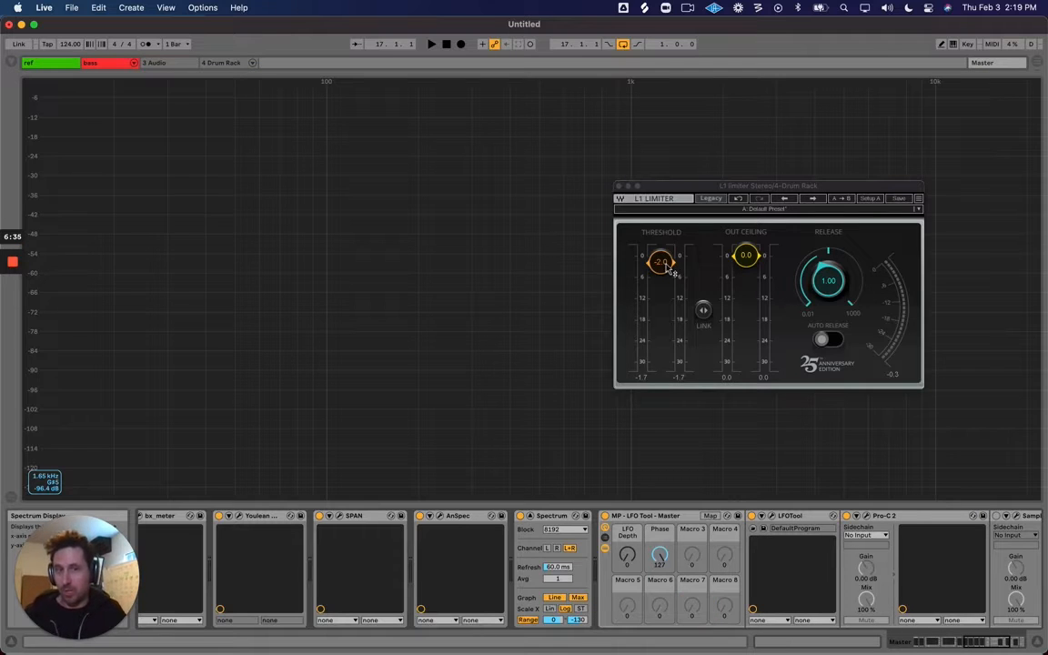
key("space")
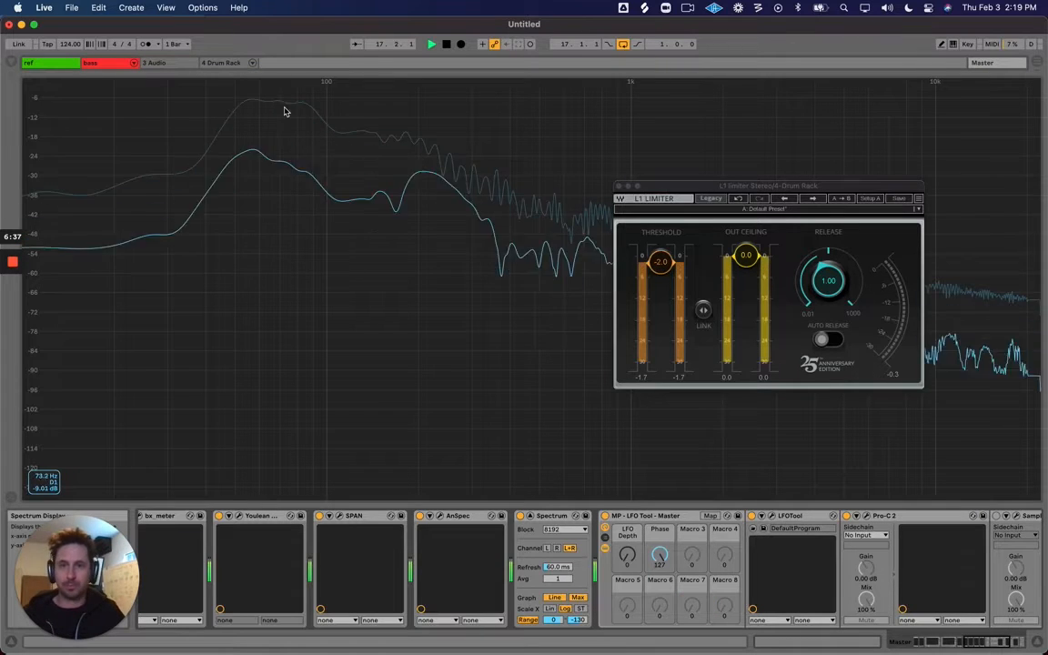
key("space")
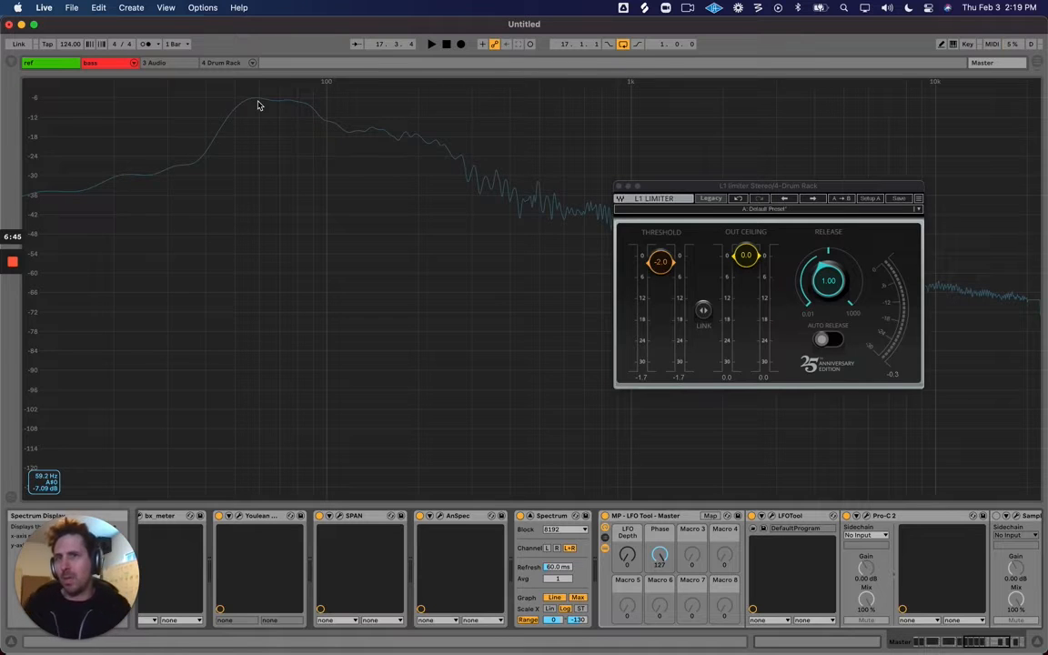
Return to the Arrangement with the Drum Rack track's devices shown, and clear the browser search
double_click(369, 210)
left_click(521, 184)
key("Tab")
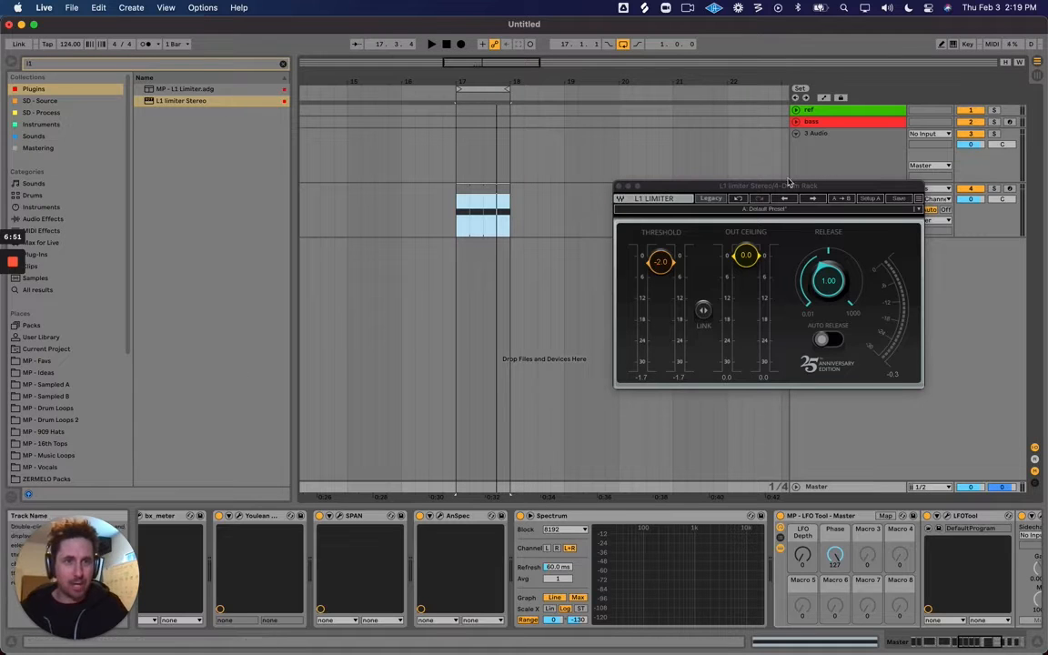
left_click_drag(790, 182, 852, 261)
left_click(846, 210)
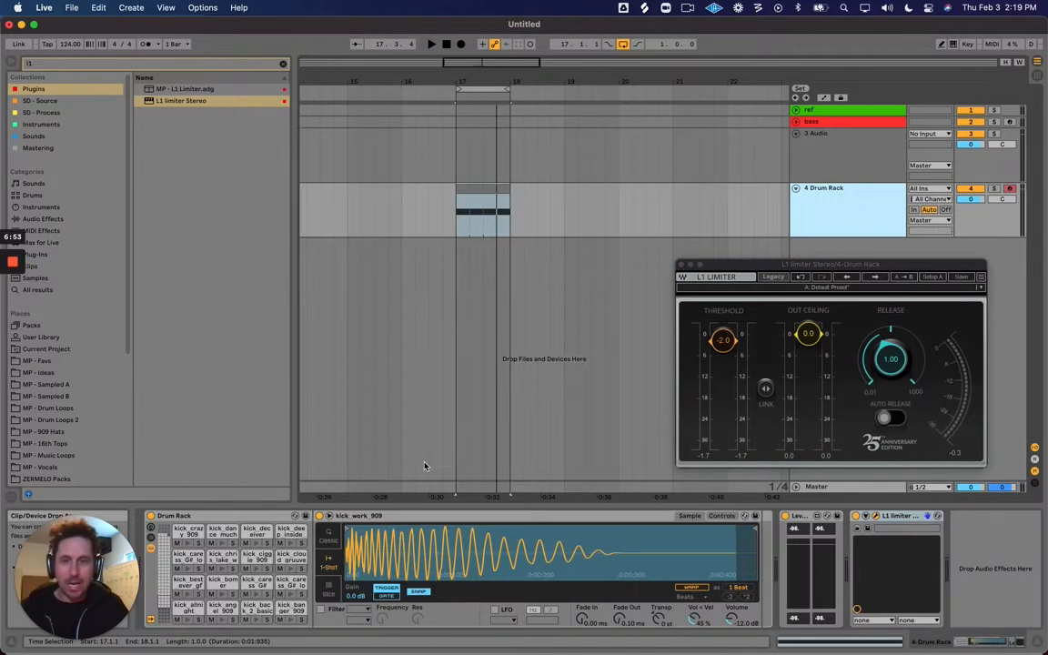
left_click(463, 553)
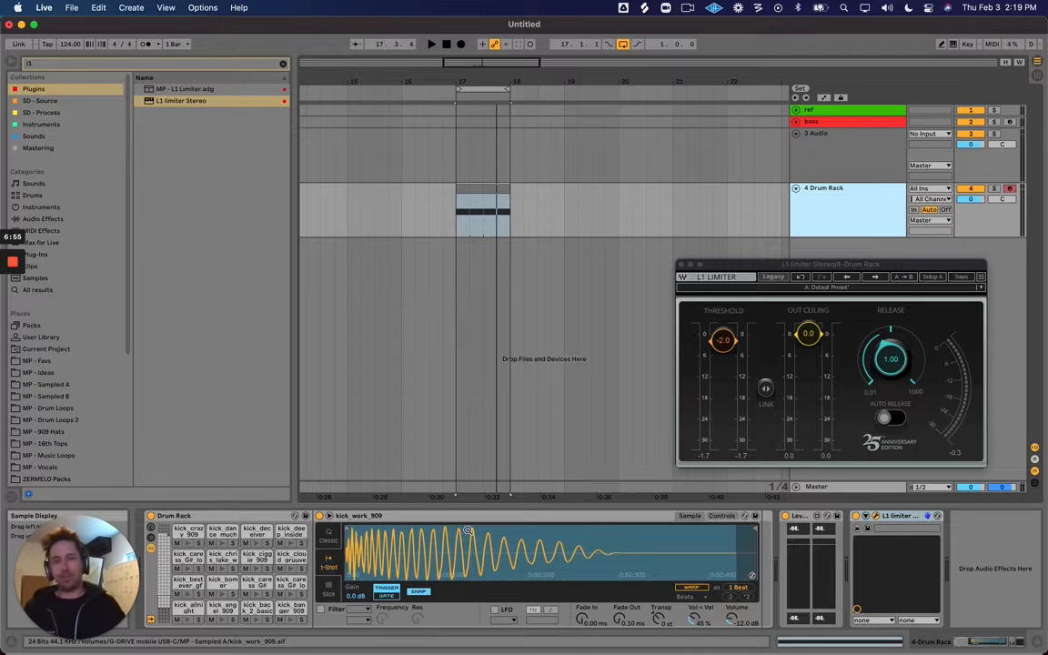
left_click(282, 66)
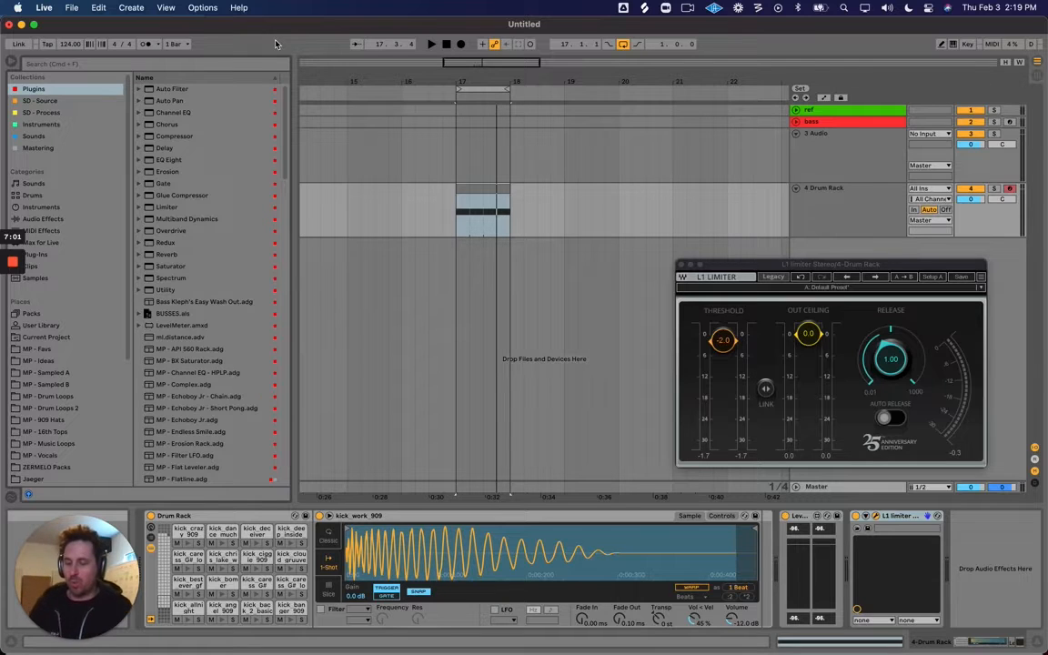
Switch to Gmail in Chrome and reread the emailed question about kick levels in the spectrum analyzer and the limiter setting
key("super+Tab")
left_click(369, 379)
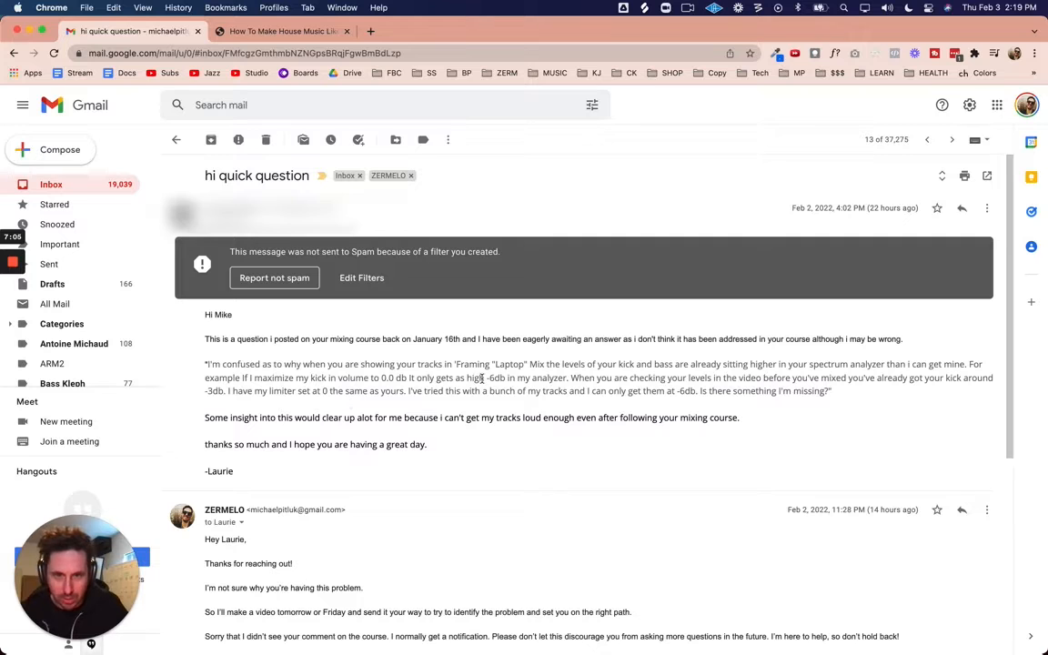
left_click_drag(486, 378, 537, 378)
left_click_drag(205, 392, 255, 392)
left_click(330, 390)
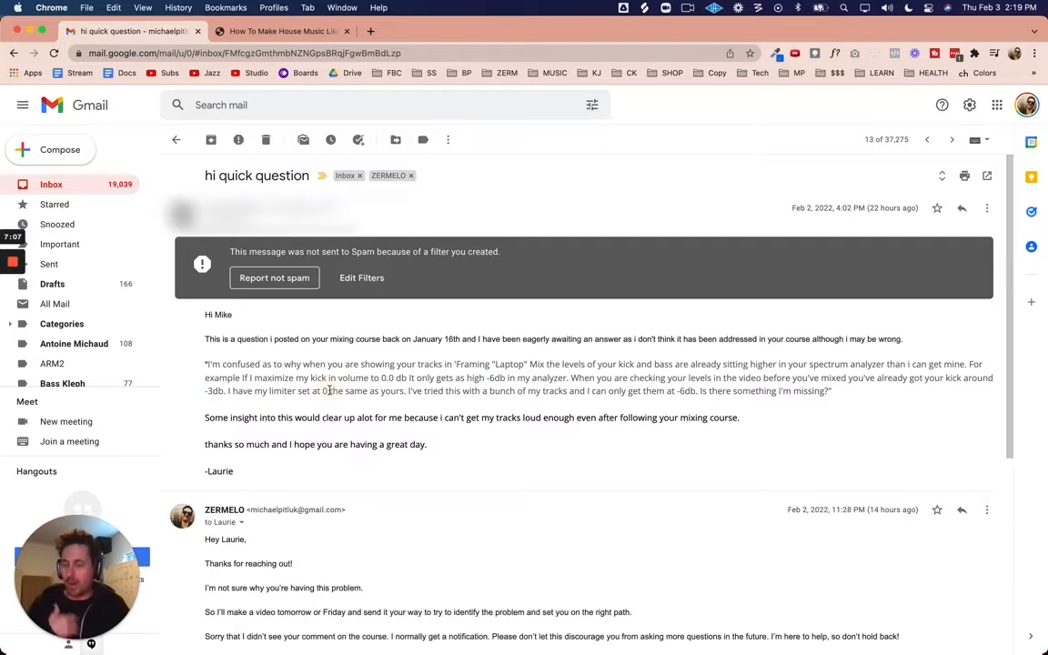
left_click_drag(484, 379, 570, 376)
left_click(582, 378)
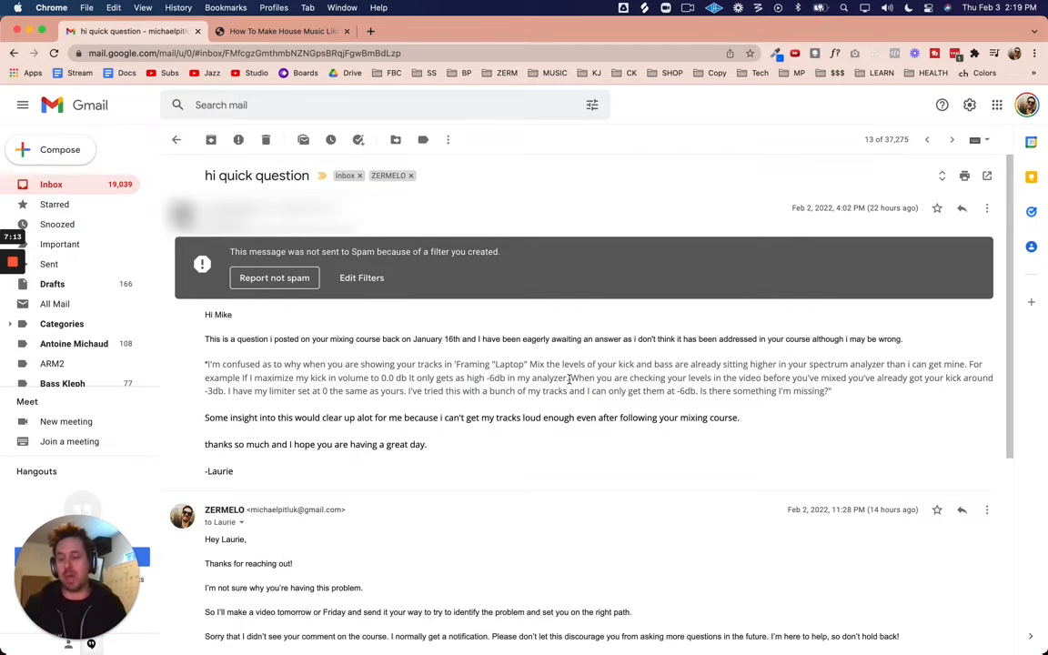
Switch back to Ableton Live and position the L1 limiter window in the empty Arrangement area below the Drum Rack track
key("super+Tab")
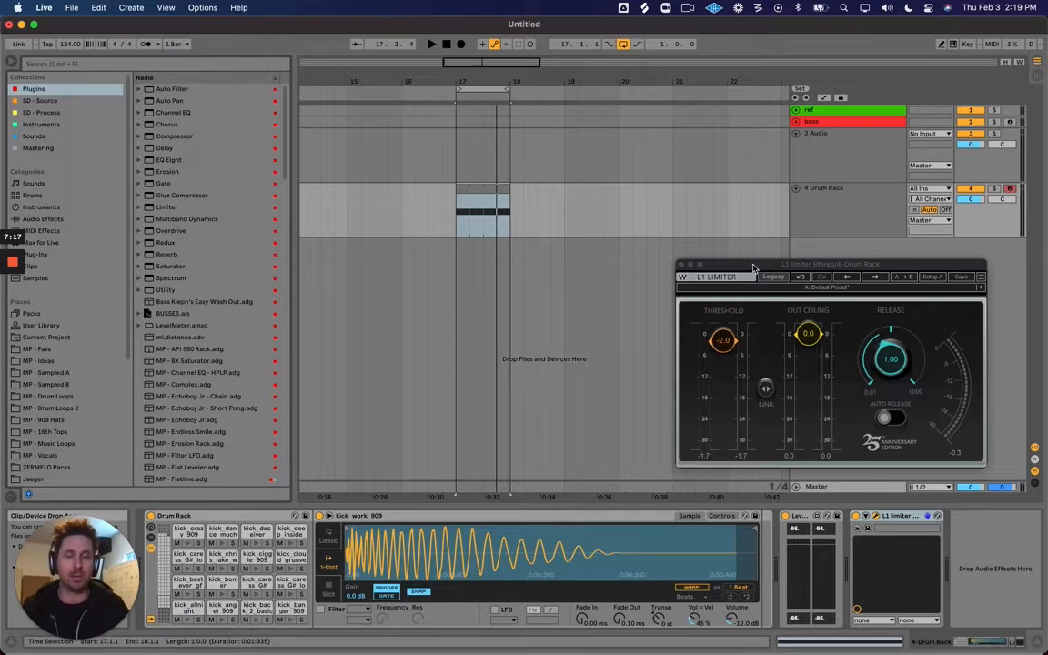
left_click_drag(756, 268, 728, 254)
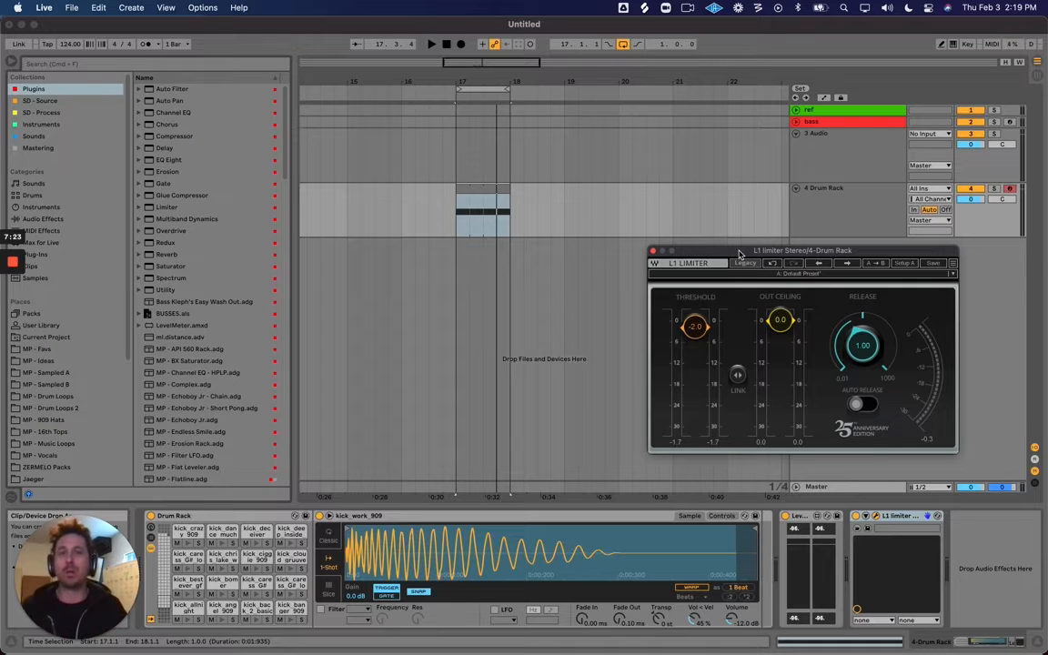
mouse_move(740, 255)
left_mouse_down()
mouse_move(709, 201)
mouse_move(737, 265)
left_mouse_up()
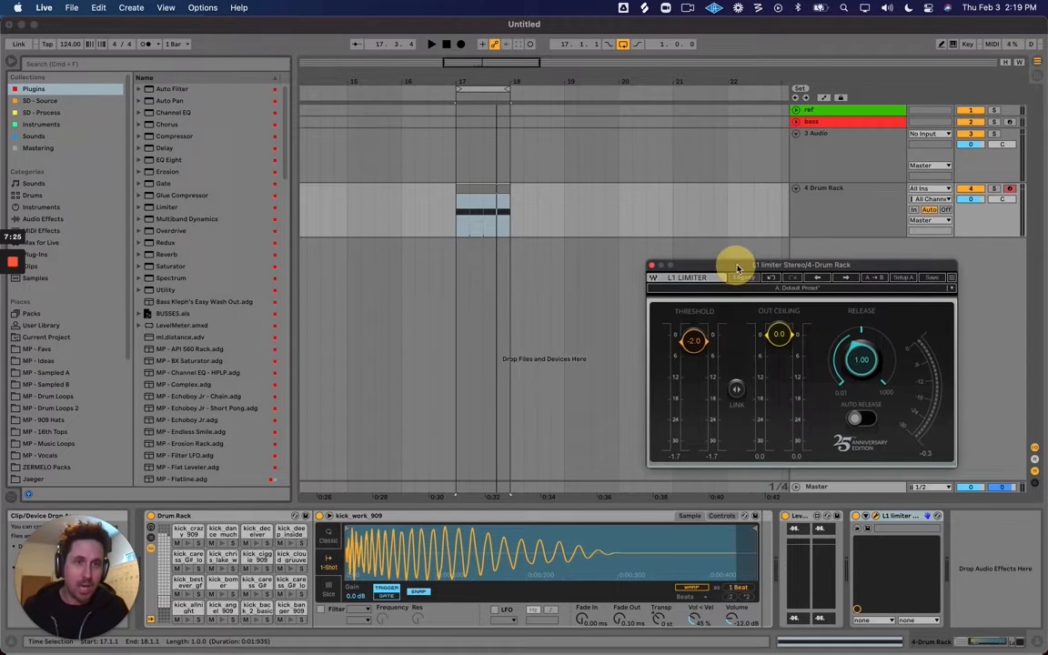
Enlarge the Master track's Spectrum, play the kick loop to examine its curve, restore the Arrangement, and close the L1 limiter window
left_click(838, 491)
scroll(719, 571, "right", 15)
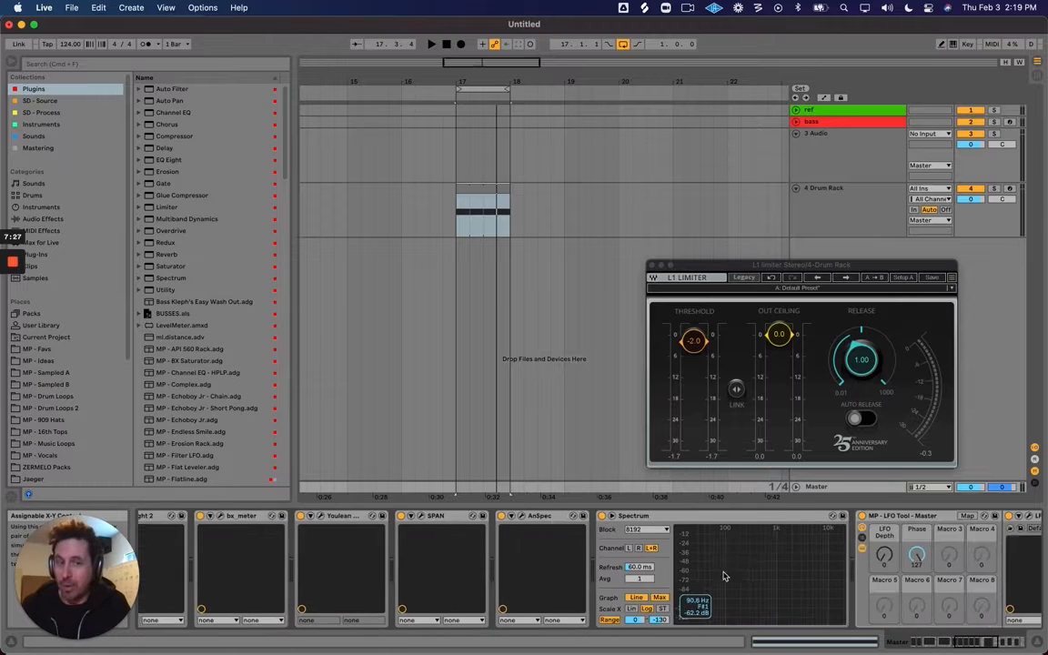
double_click(627, 567)
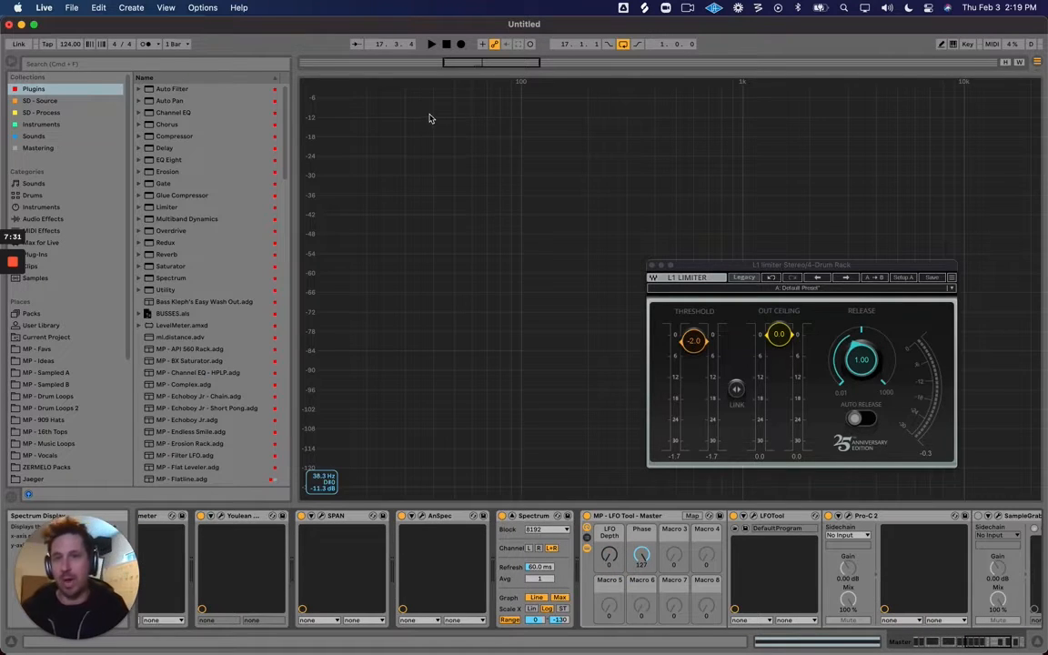
key("space")
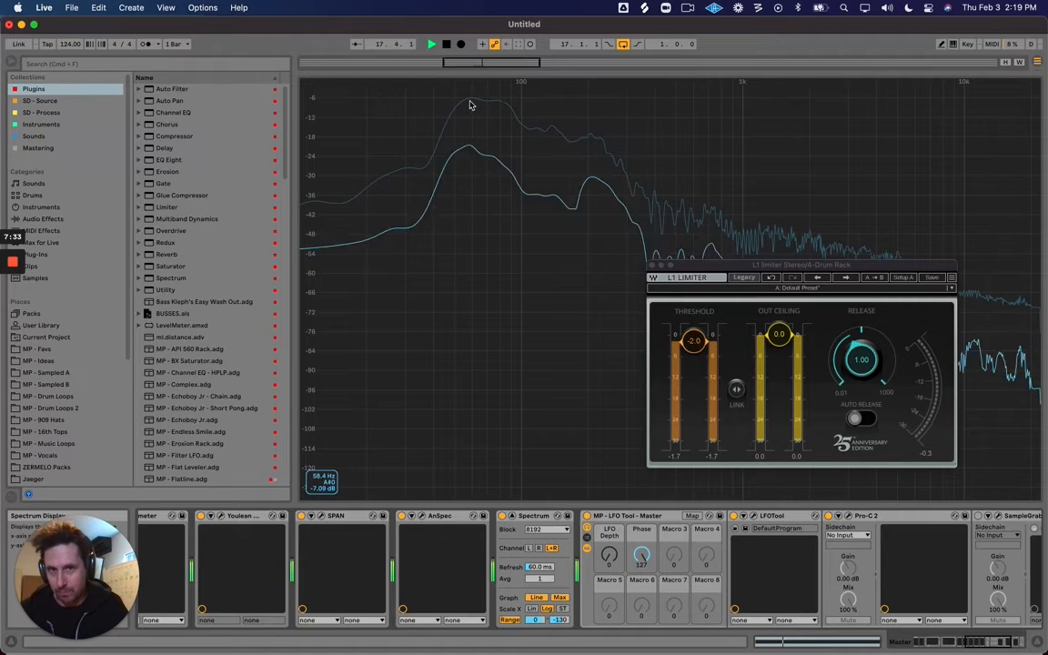
key("space")
double_click(514, 173)
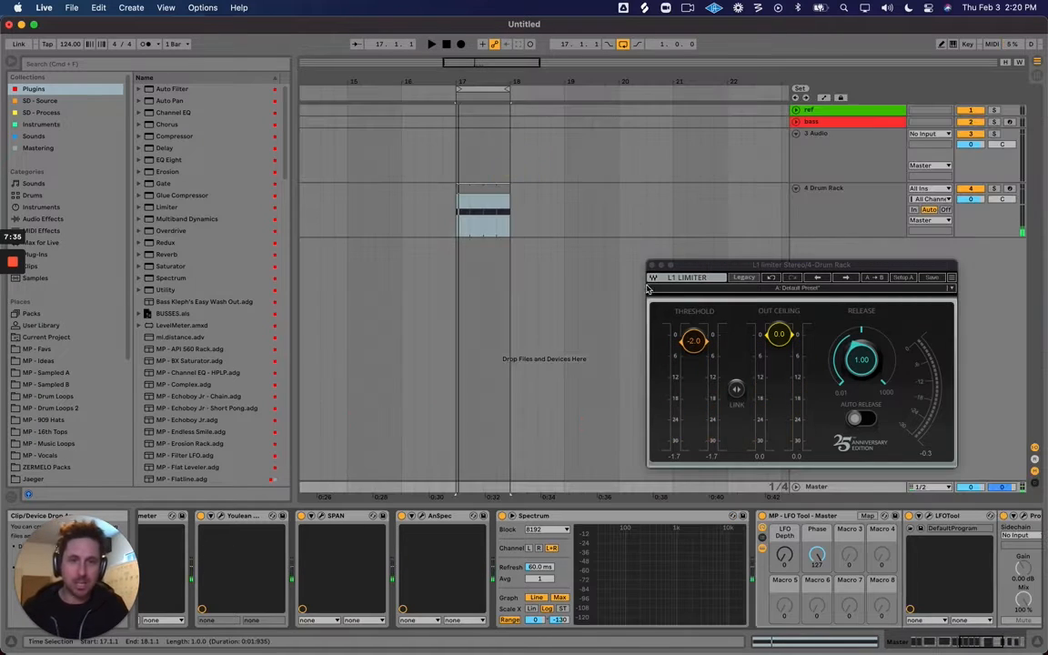
left_click(652, 266)
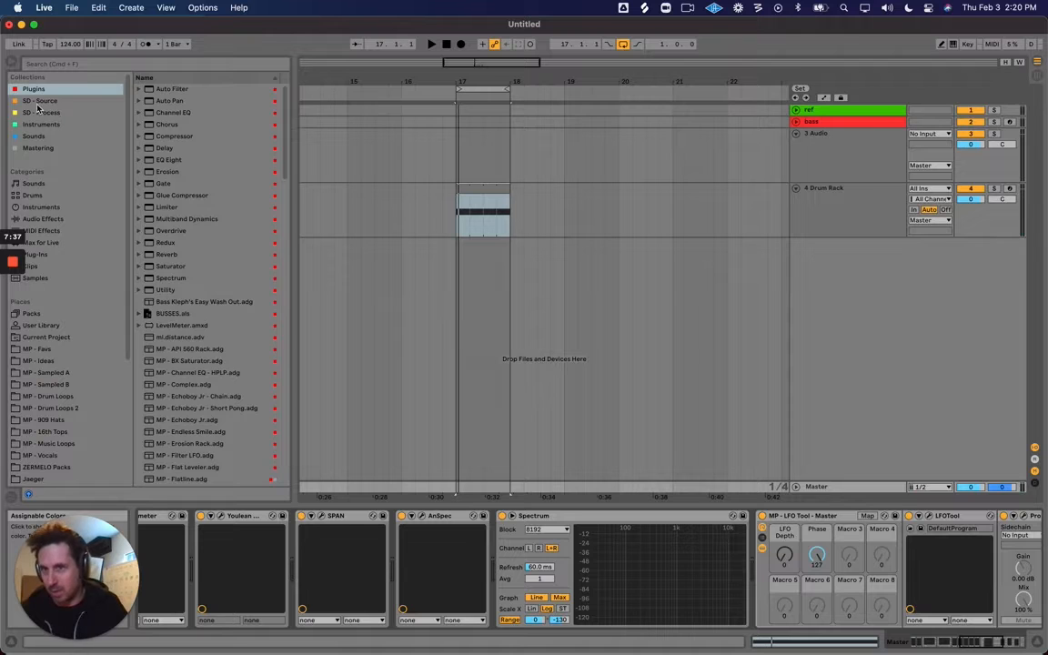
Add a Spectrum at the end of the Drum Rack track's device chain and delete the other Spectrum with the -200 to -330 range
left_click(33, 89)
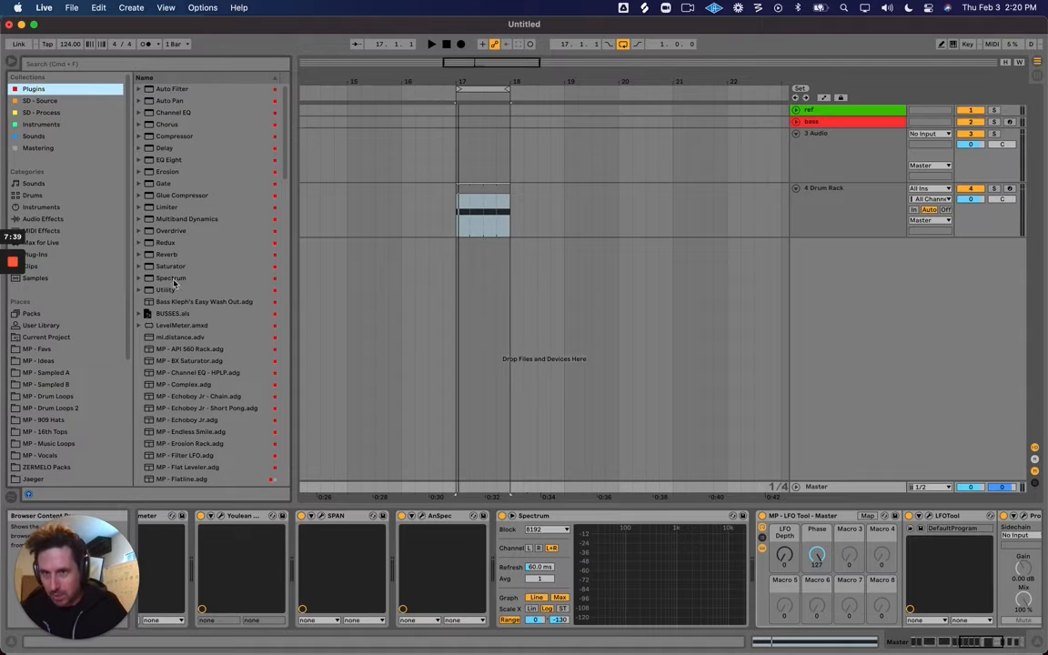
left_click_drag(171, 278, 873, 219)
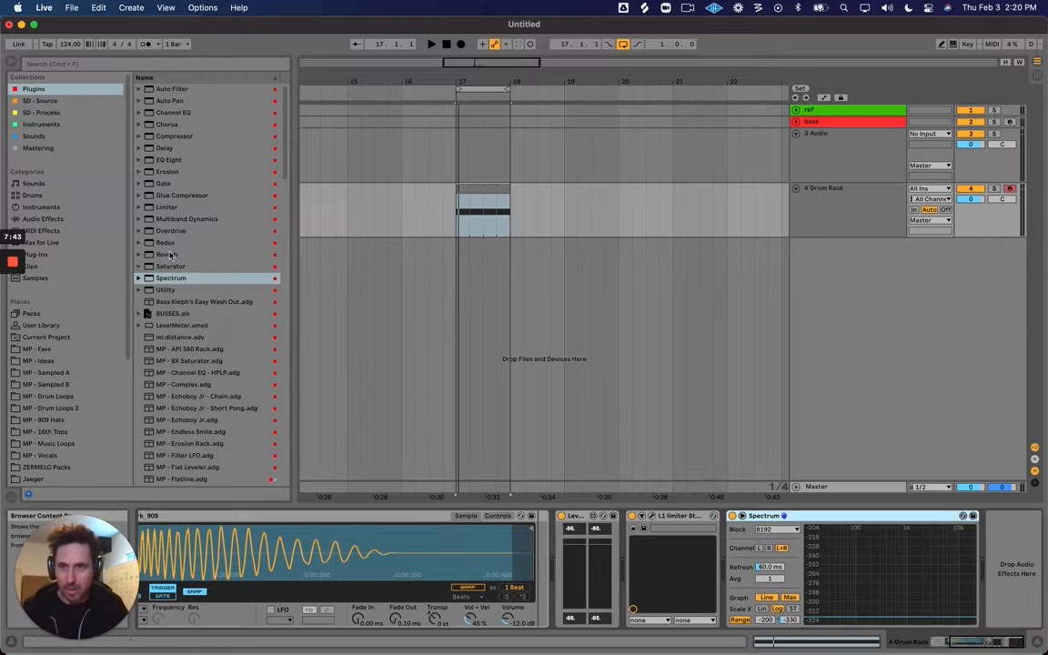
left_click_drag(173, 278, 850, 545)
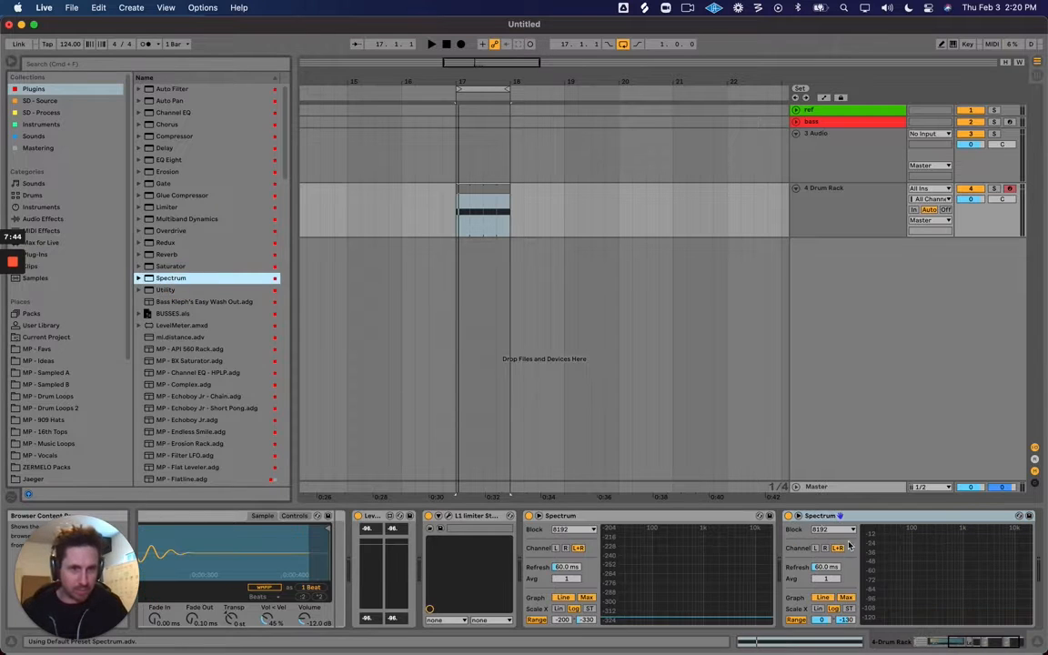
left_click(676, 515)
key("Delete")
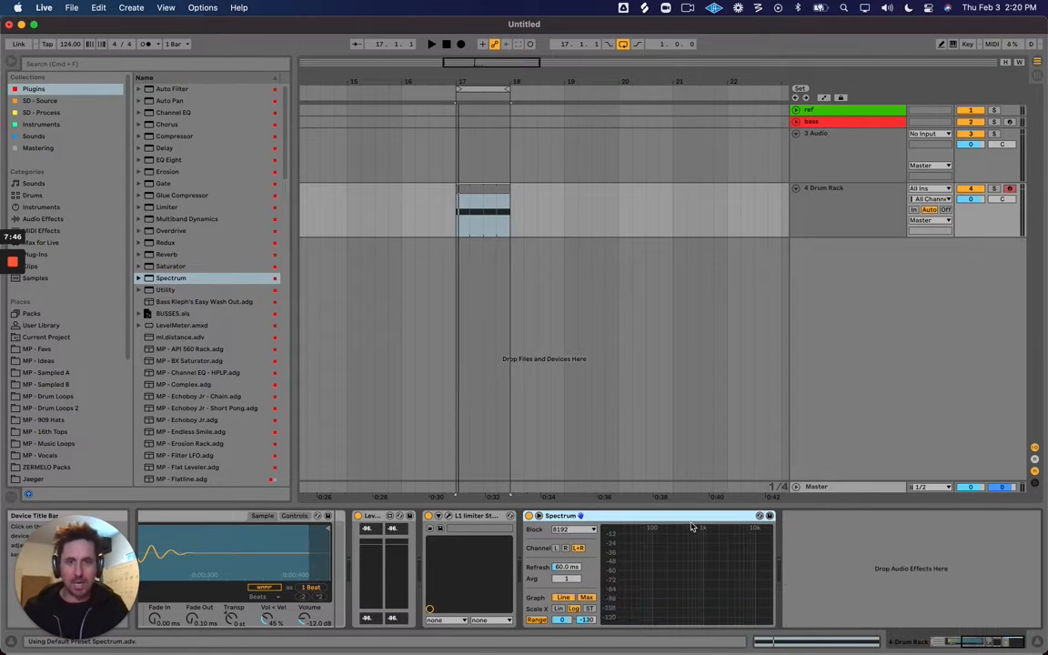
Enlarge the Drum Rack track's Spectrum, examine the limited kick's frequency curve during playback, and restore the Arrangement
double_click(672, 565)
key("space")
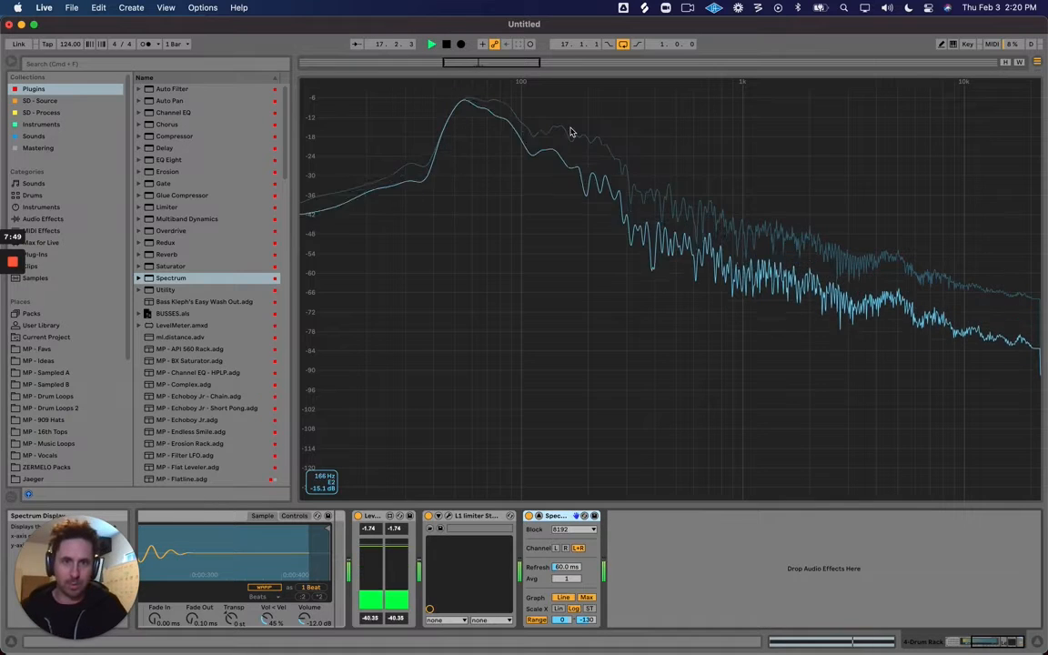
key("space")
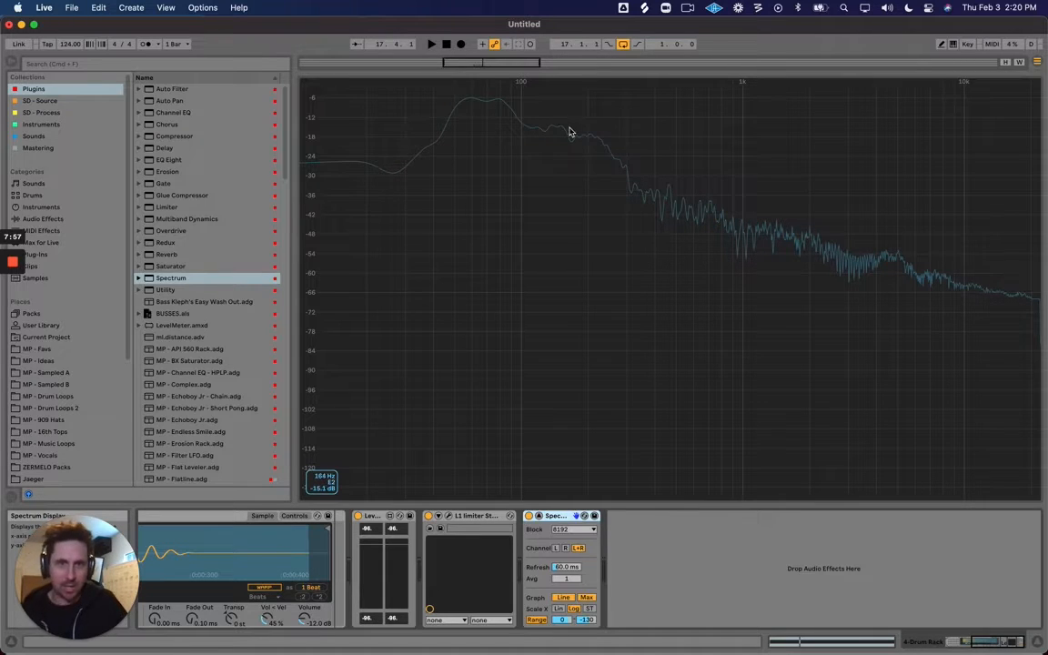
key("space")
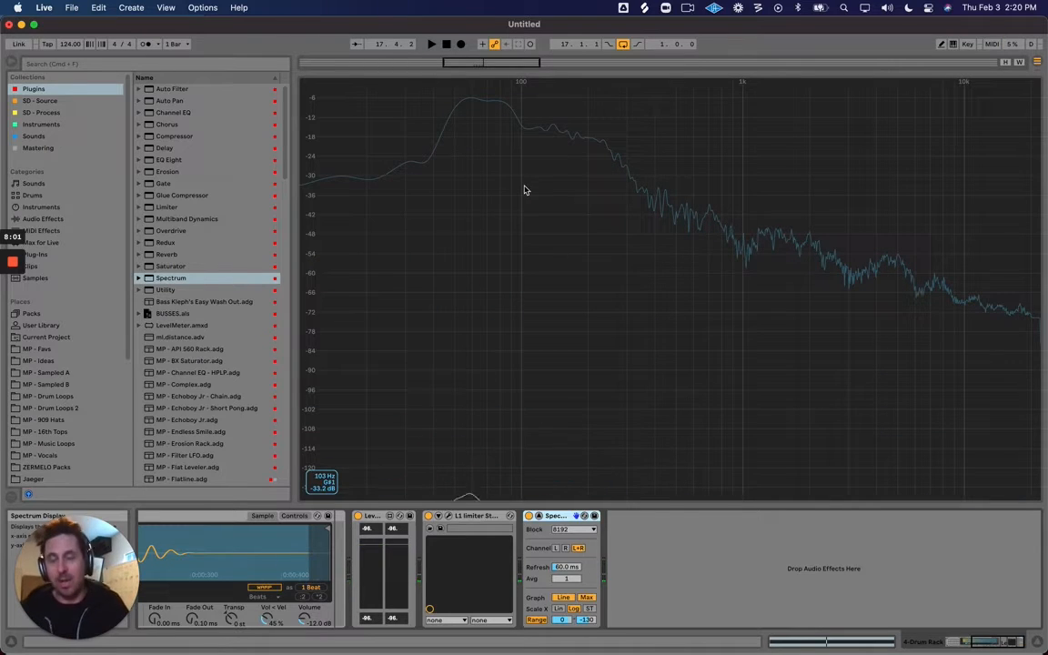
left_click(522, 187)
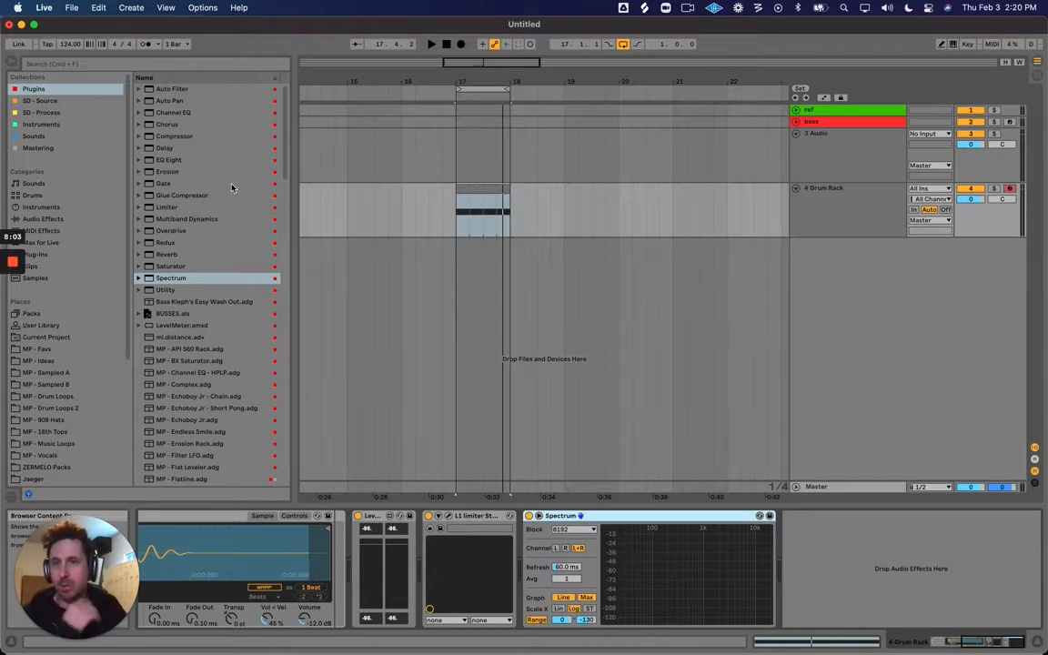
Open LFOTool from the Master track's device chain and position its window over the empty Arrangement area below the Drum Rack track
left_click(817, 485)
scroll(687, 552, "right", 15)
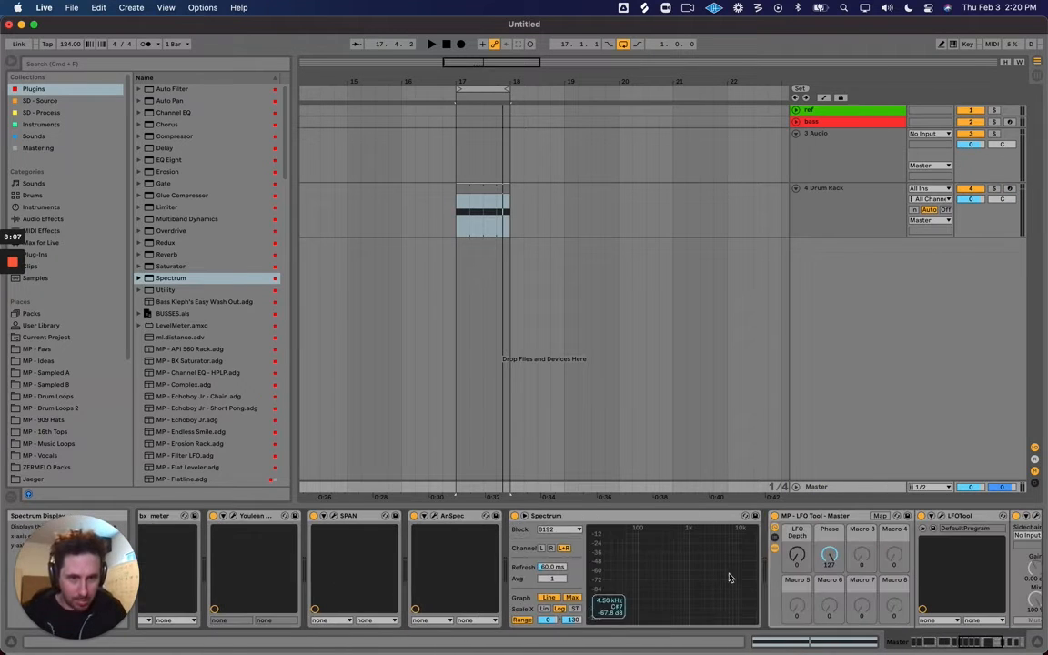
left_click(931, 516)
left_click(496, 129)
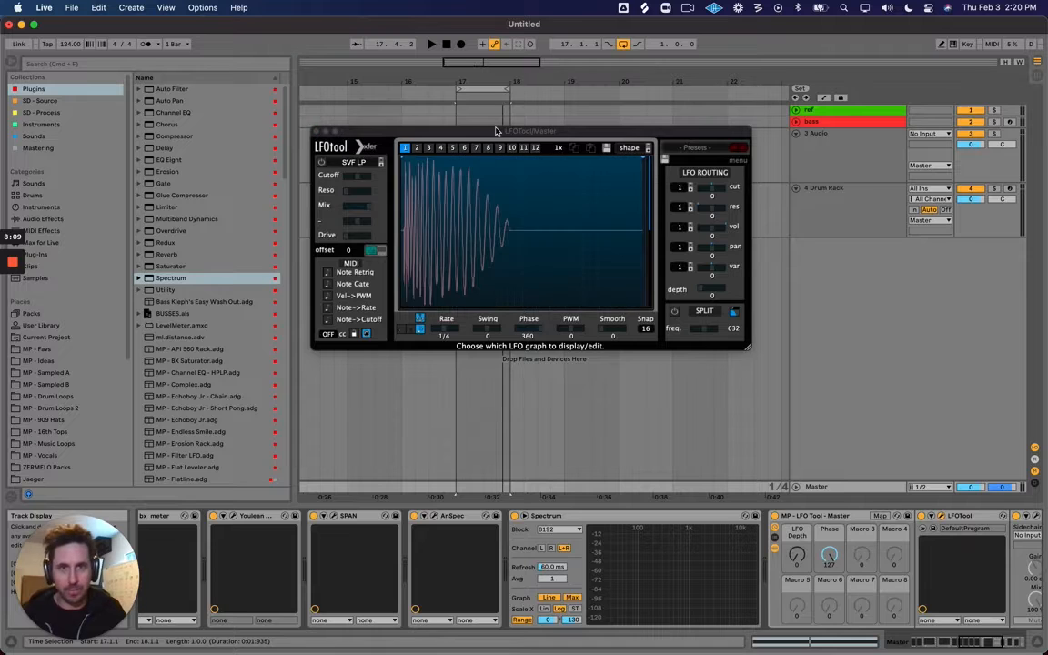
left_click_drag(496, 129, 728, 233)
Play the kick loop and examine its waveform in the LFOTool graph
key("space")
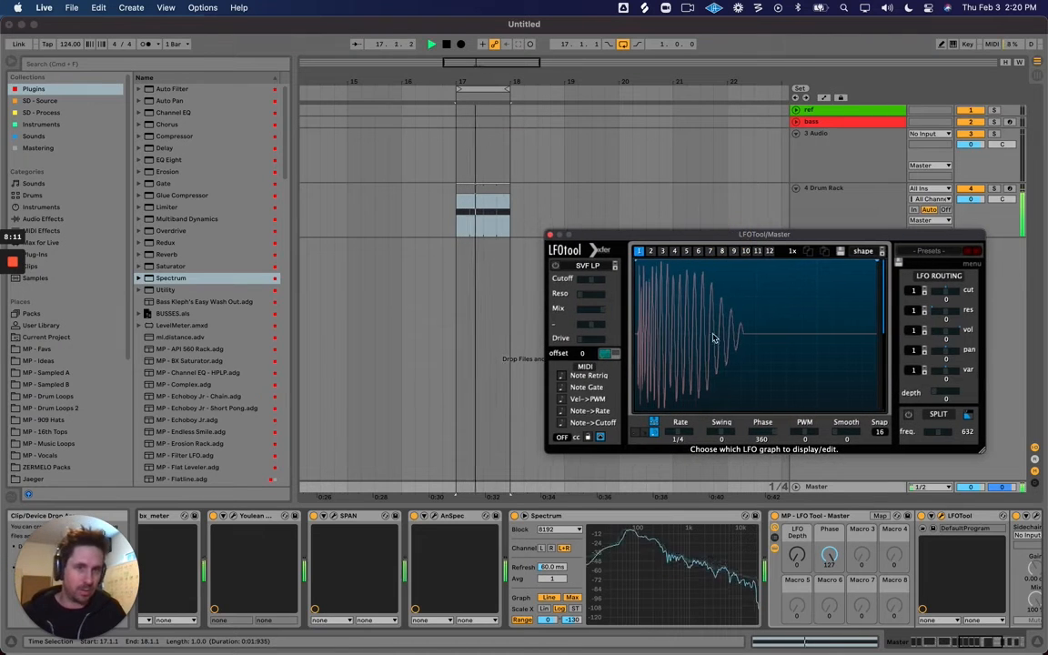
key("space")
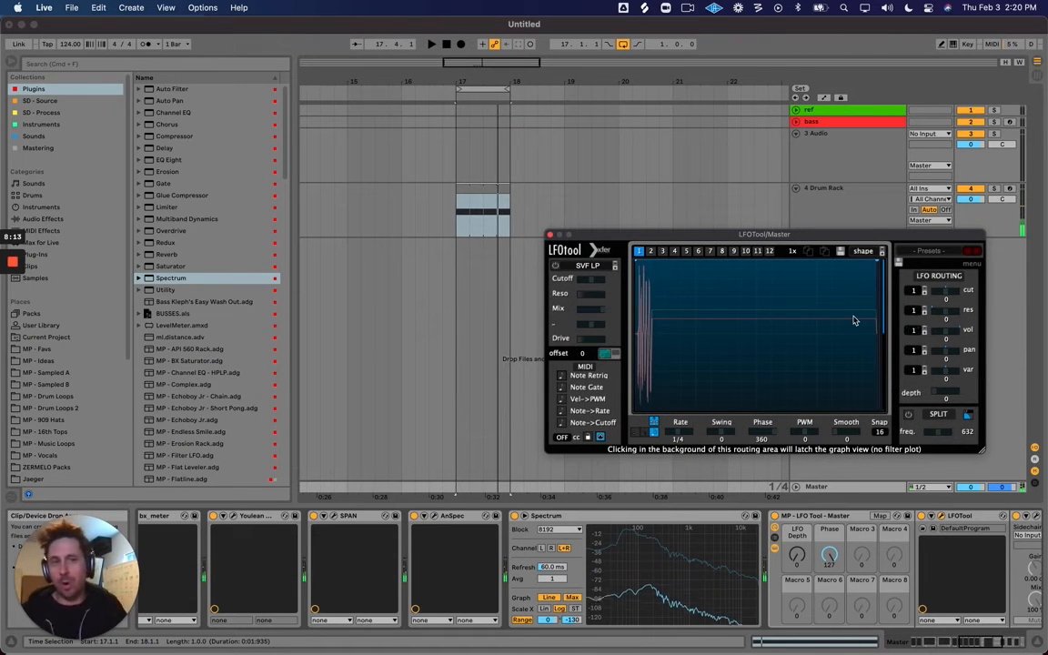
key("space")
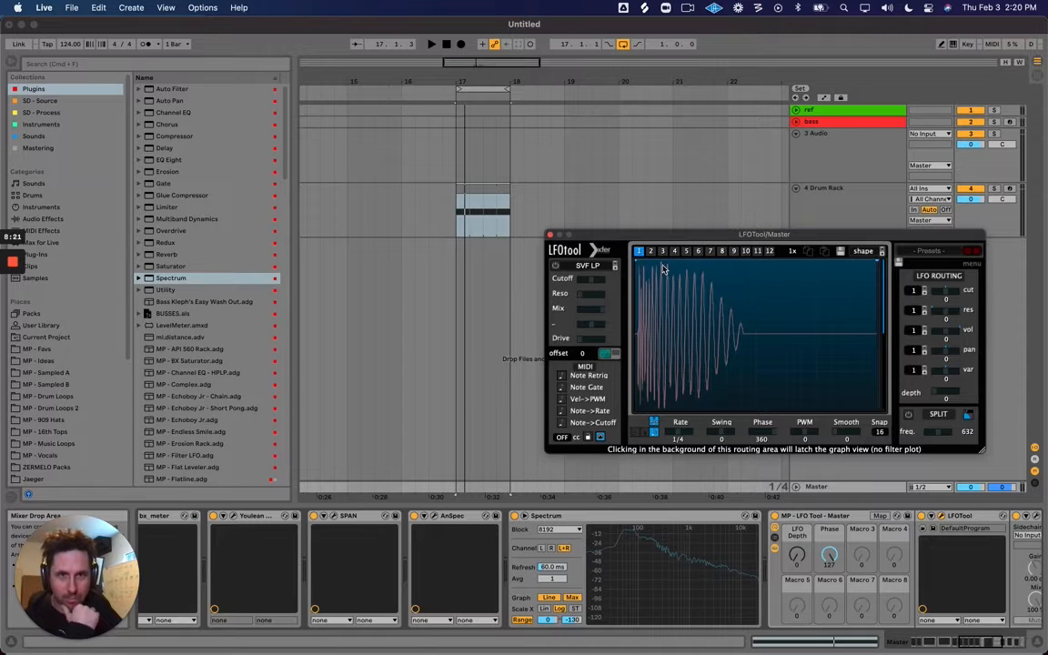
Add a point at the kick waveform's peak on the LFOTool graph and pull it to the start of the waveform
double_click(663, 266)
left_click_drag(664, 264, 637, 265)
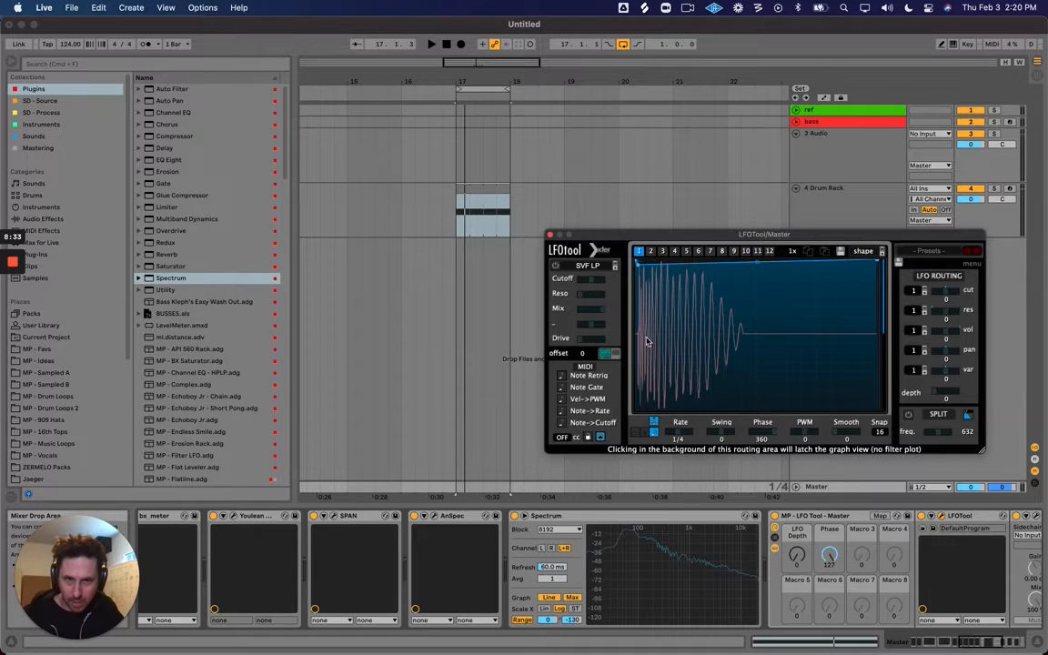
Move the LFOTool window towards the browser, open Pro-C 2 from the Master track's chain, and position its window over the Arrangement
left_click_drag(638, 266, 290, 192)
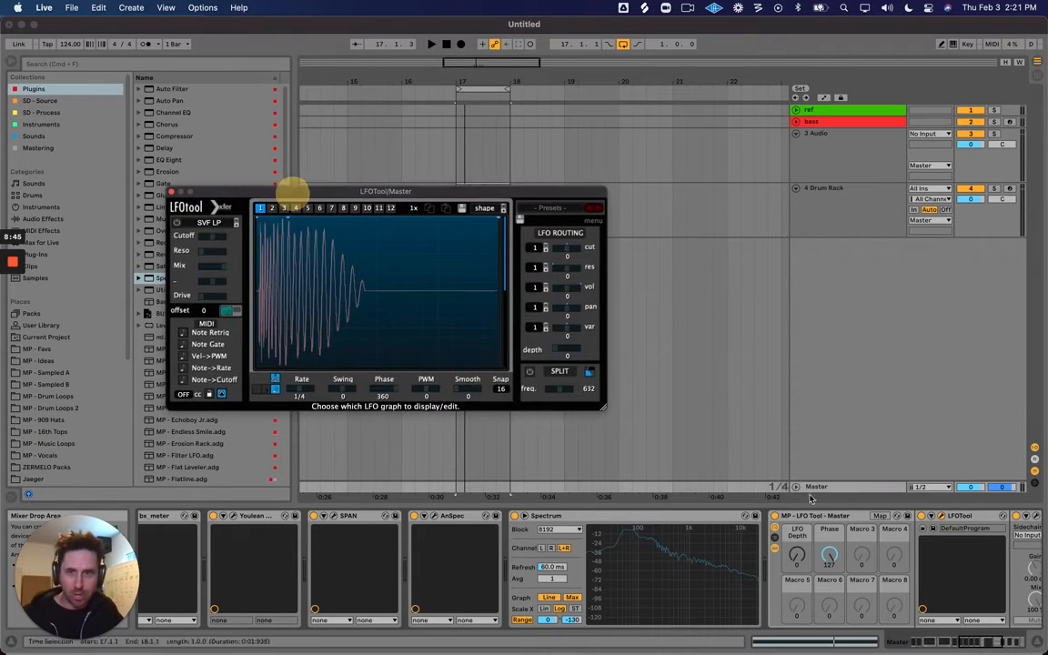
scroll(817, 546, "right", 3)
scroll(819, 519, "right", 3)
scroll(809, 546, "right", 3)
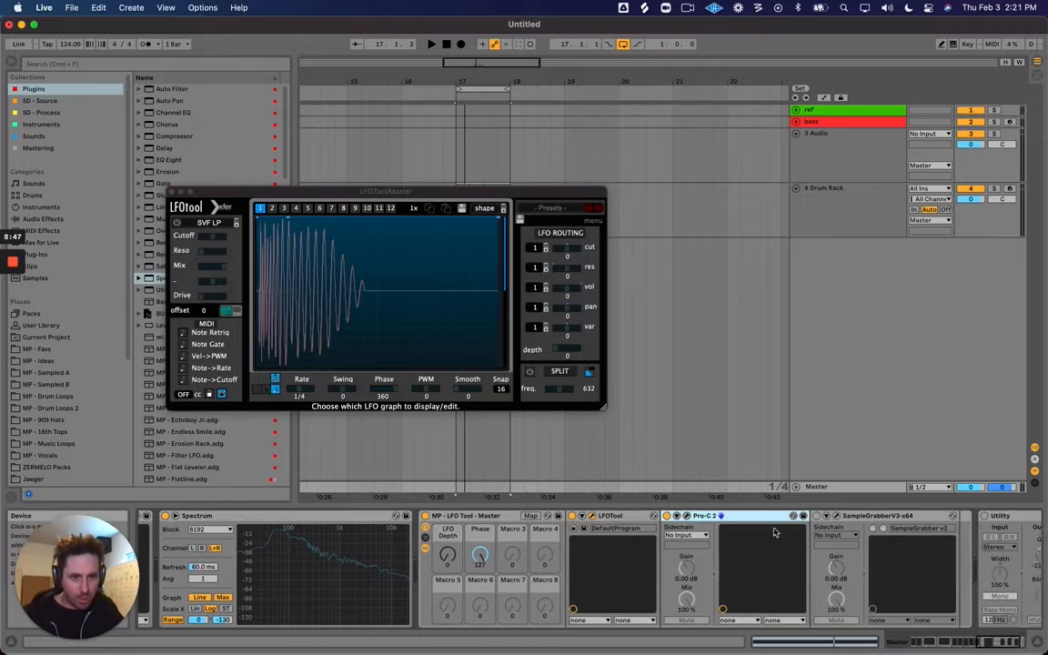
left_click(644, 516)
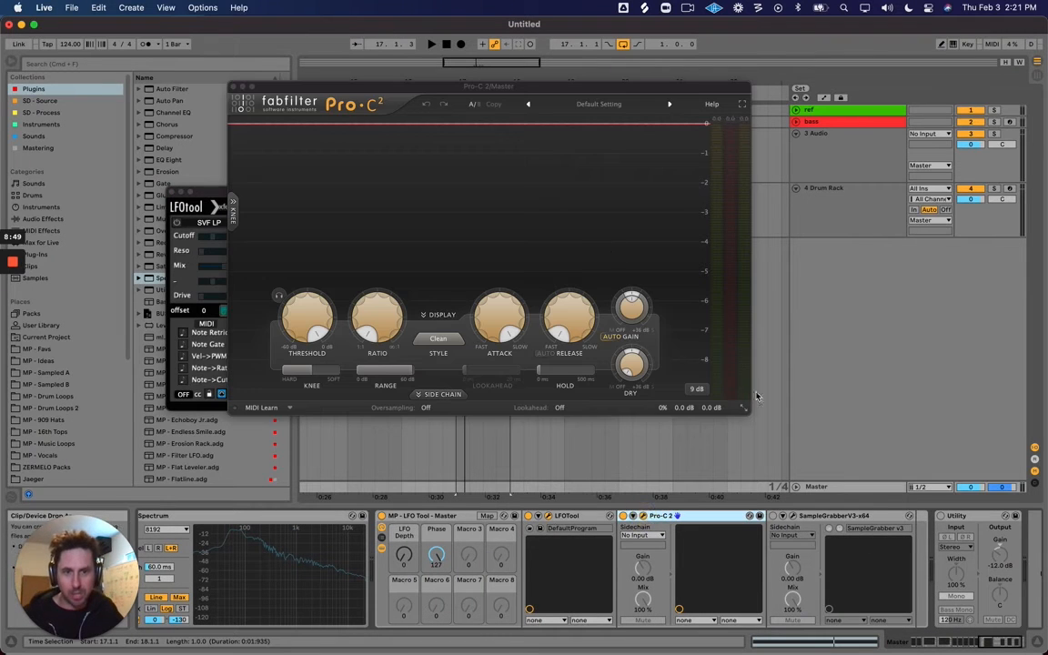
left_click_drag(658, 90, 785, 179)
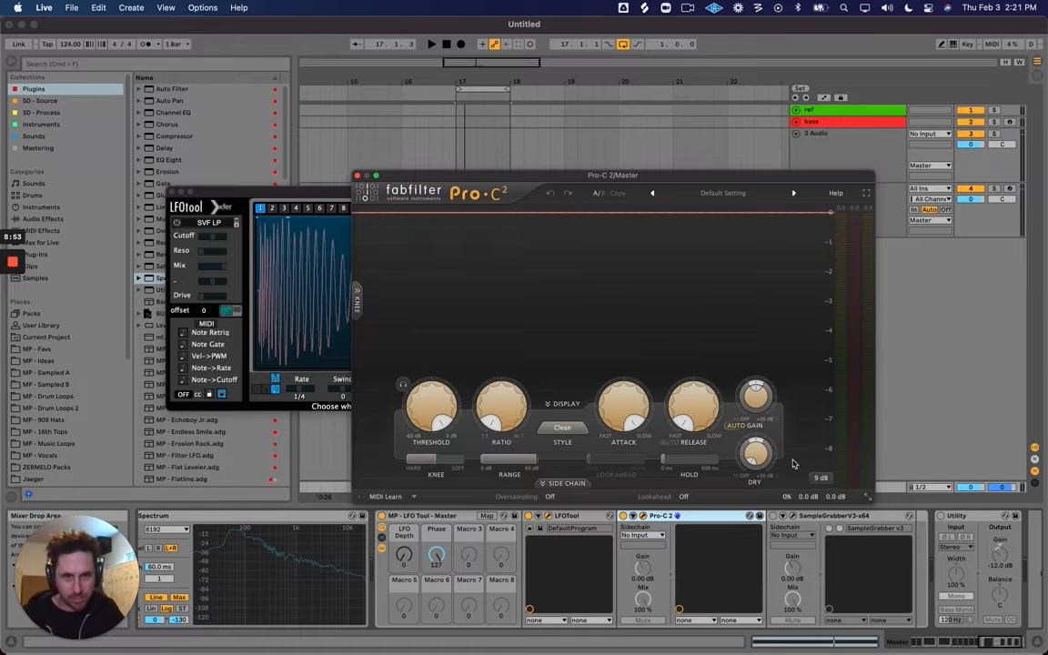
Spread the Pro-C 2 and LFOTool windows apart and play the kick loop to compare its peaks in both displays
key("space")
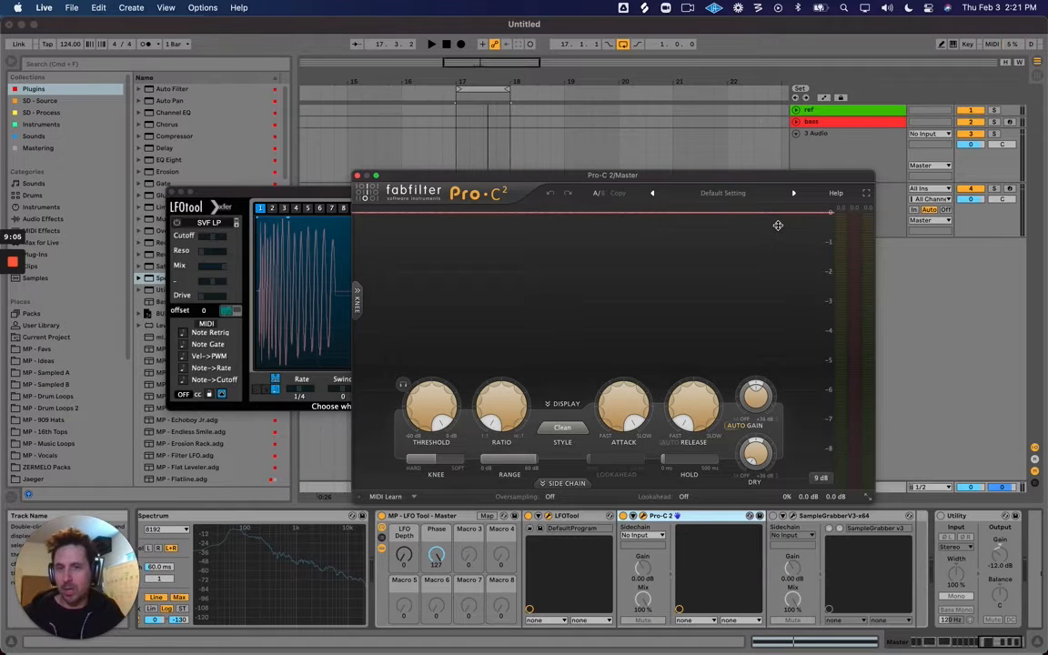
left_click_drag(617, 174, 697, 157)
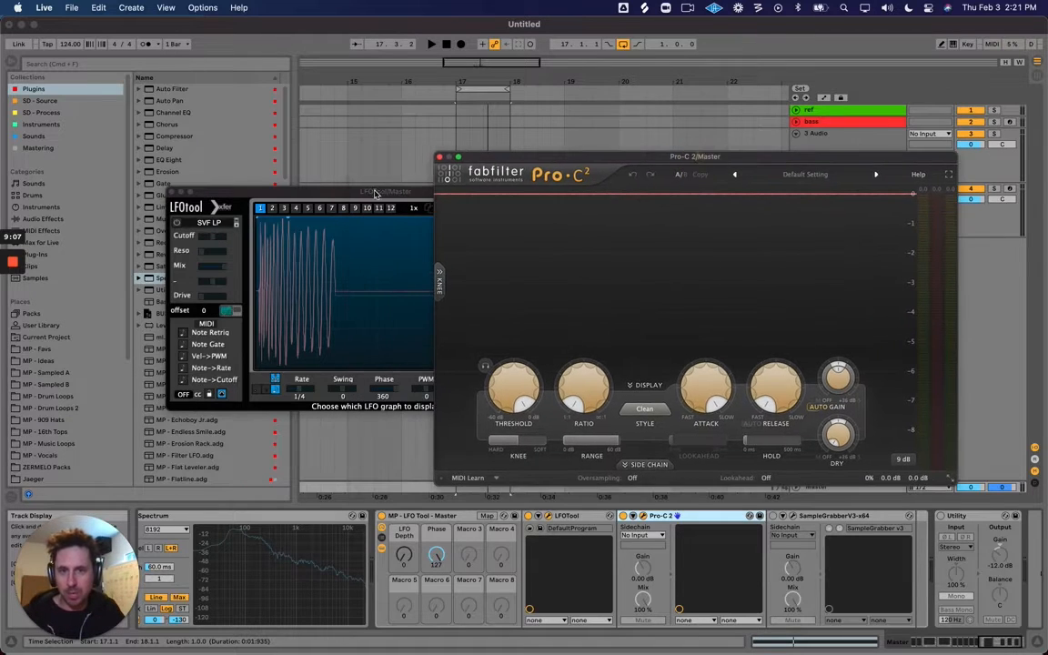
left_click_drag(375, 193, 318, 199)
left_click(707, 248)
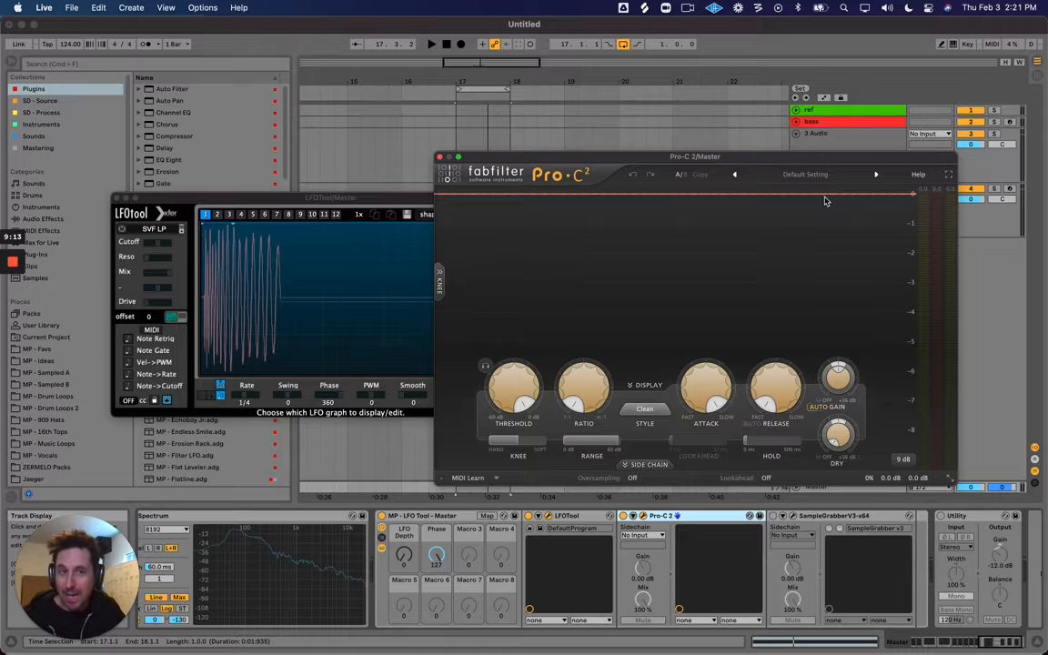
key("space")
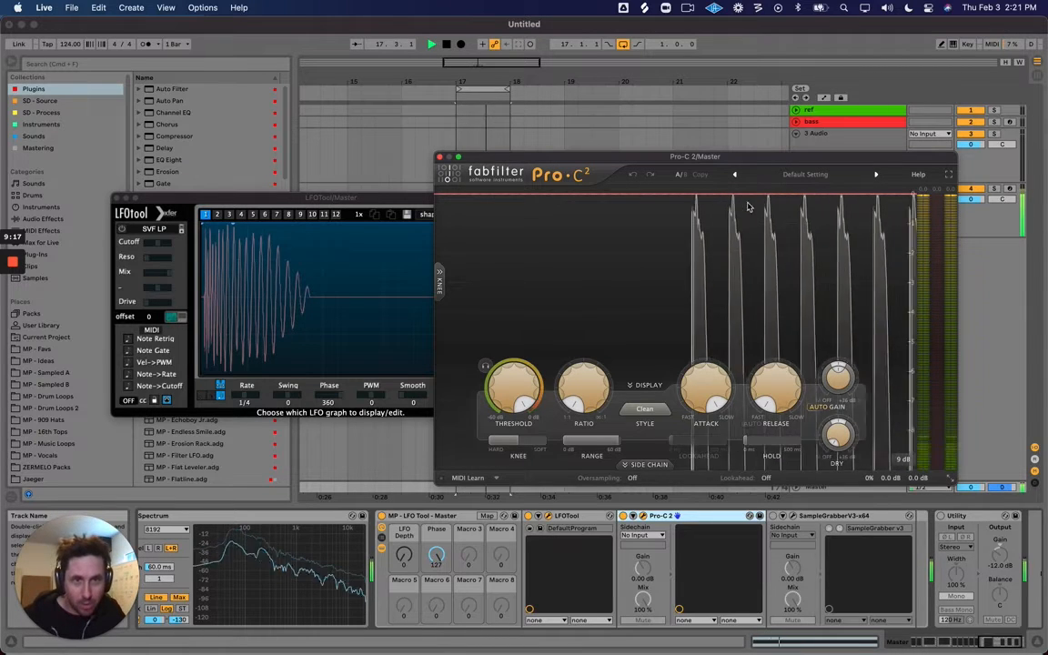
key("space")
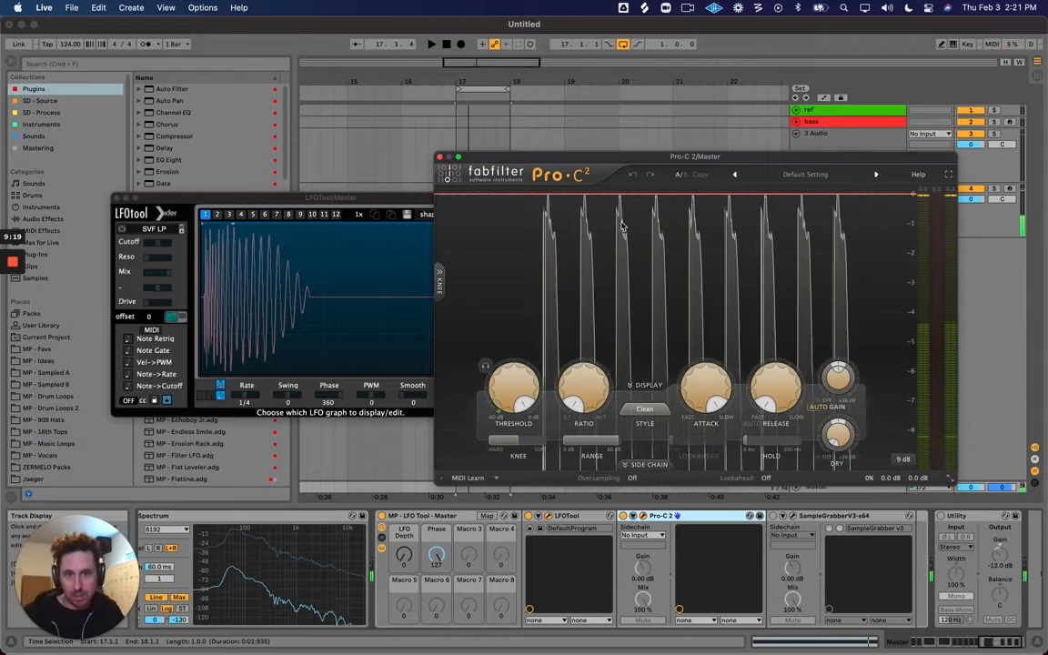
Close the Pro-C 2 window and move the LFOTool window to the middle of the Arrangement
left_click_drag(506, 155, 530, 161)
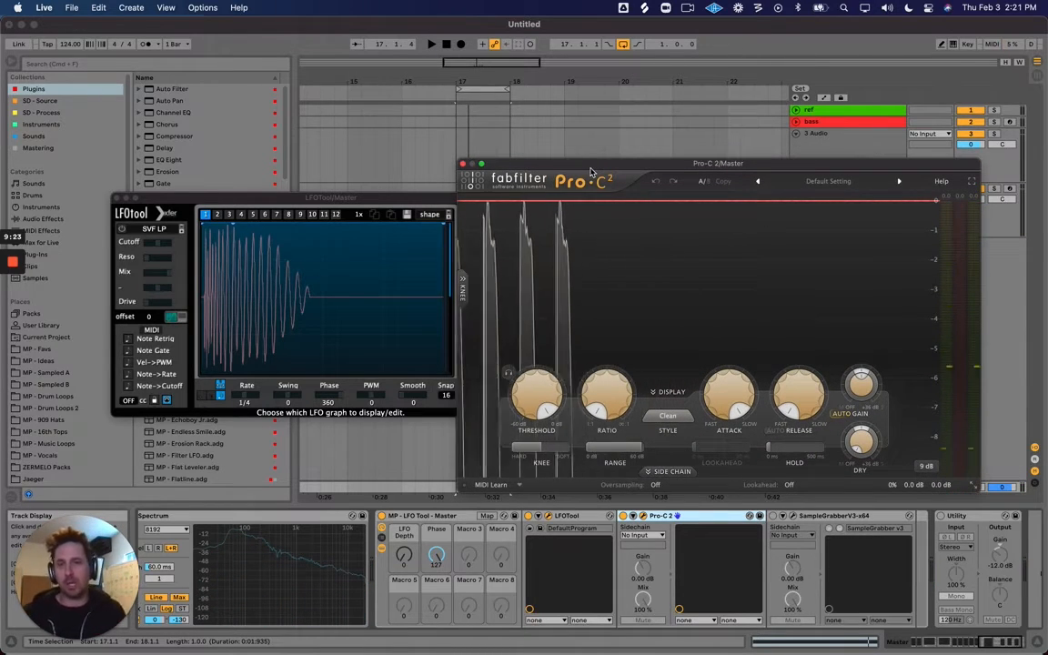
left_click(464, 166)
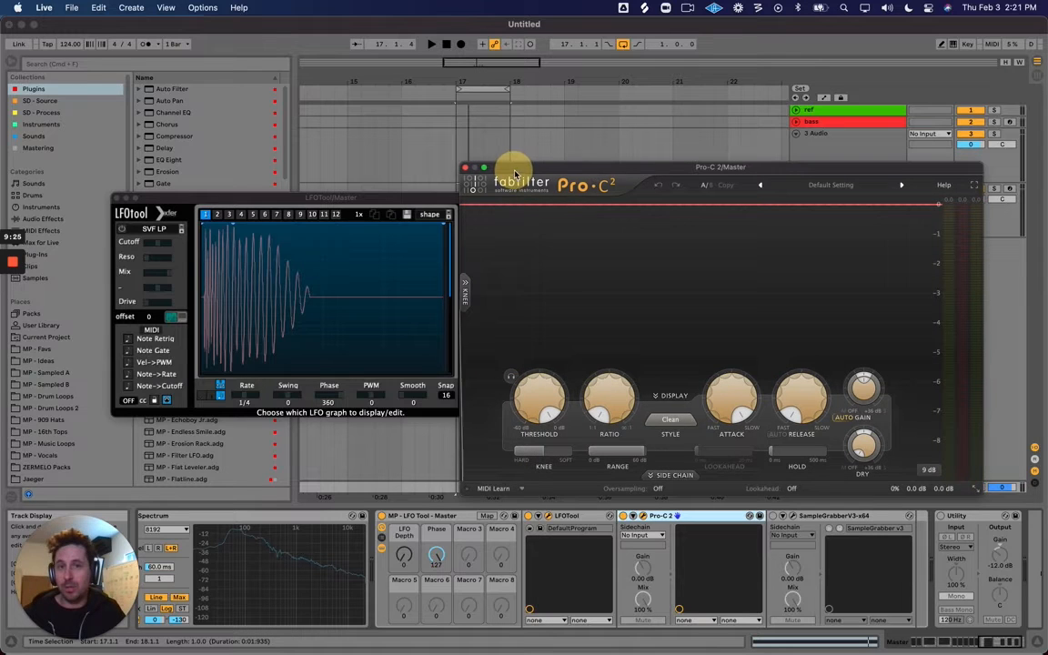
left_click(463, 165)
left_click_drag(300, 197, 556, 189)
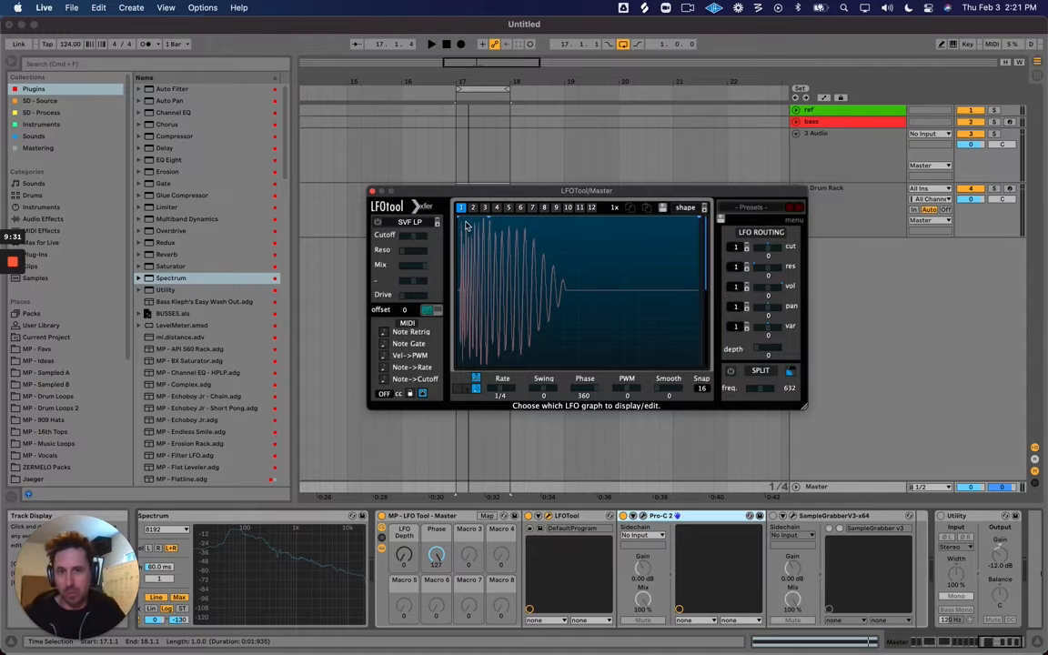
Remove the extra point from the upper line of the LFOTool graph, near the kick's loudest peaks
left_click(518, 224)
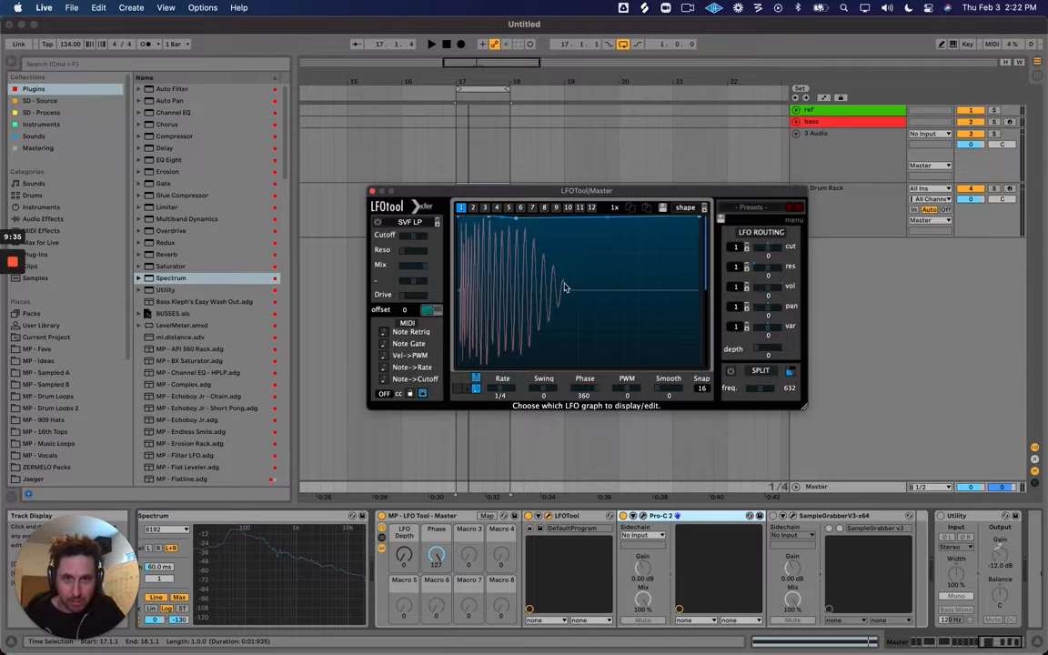
left_click(492, 218)
double_click(489, 219)
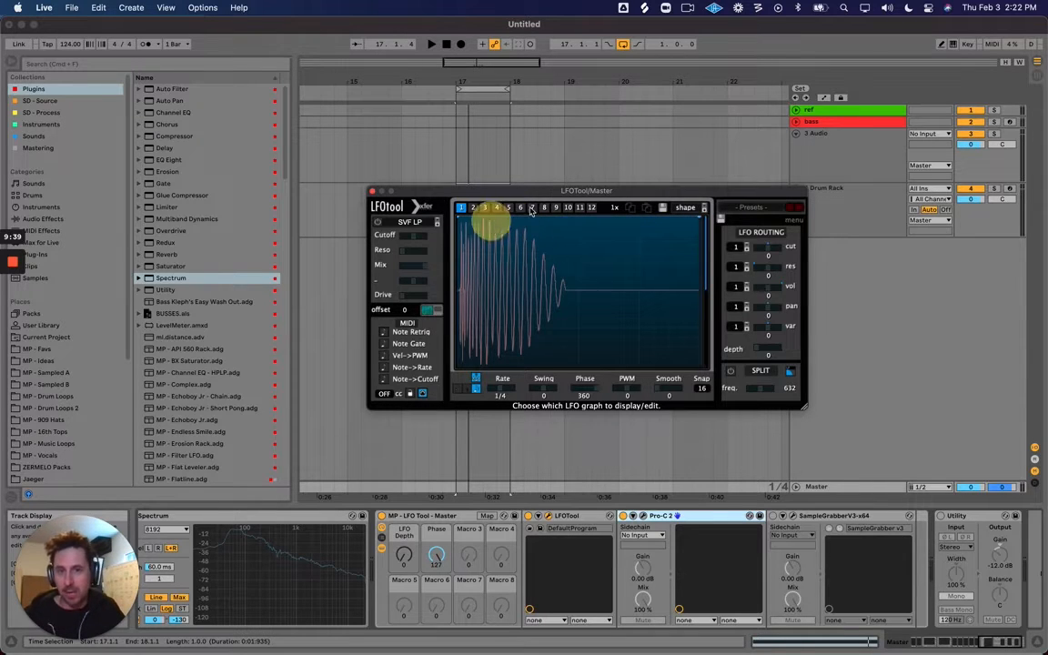
Select the Drum Rack track and insert EQ Eight ahead of its level meter, keeping the LFOTool window over the Arrangement
left_click_drag(559, 192, 810, 241)
left_click(863, 205)
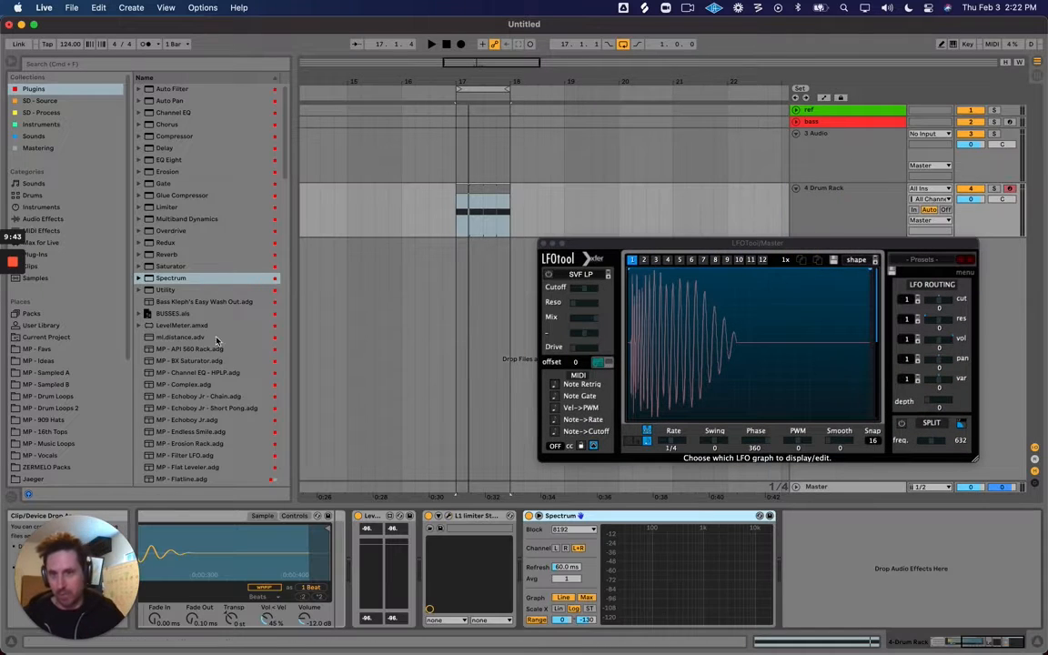
left_click(169, 161)
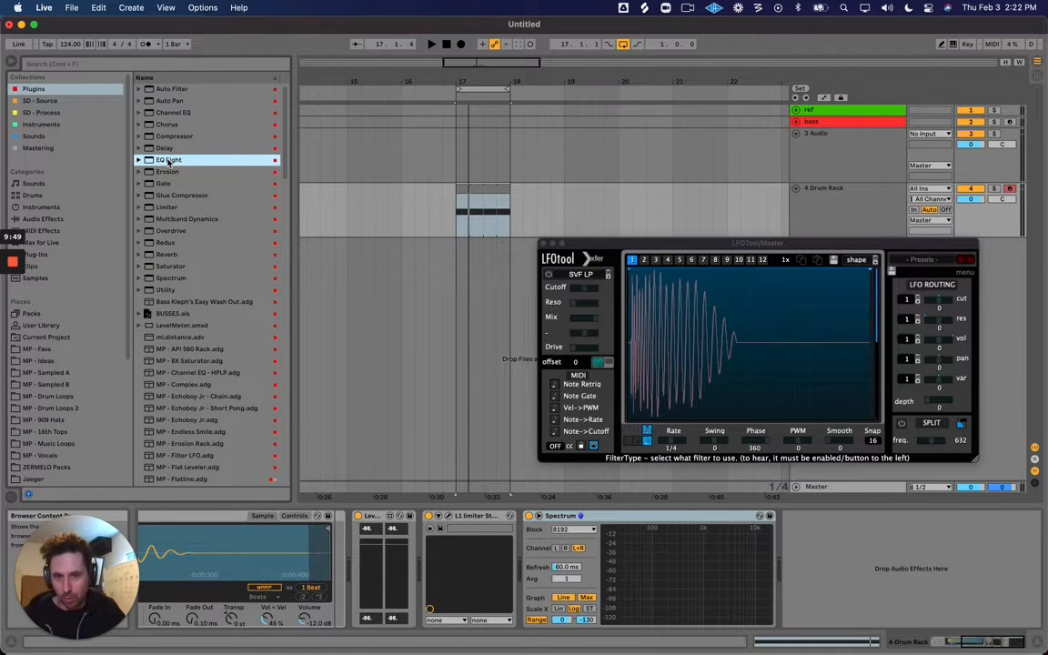
left_click_drag(170, 160, 349, 573)
left_click_drag(763, 244, 775, 203)
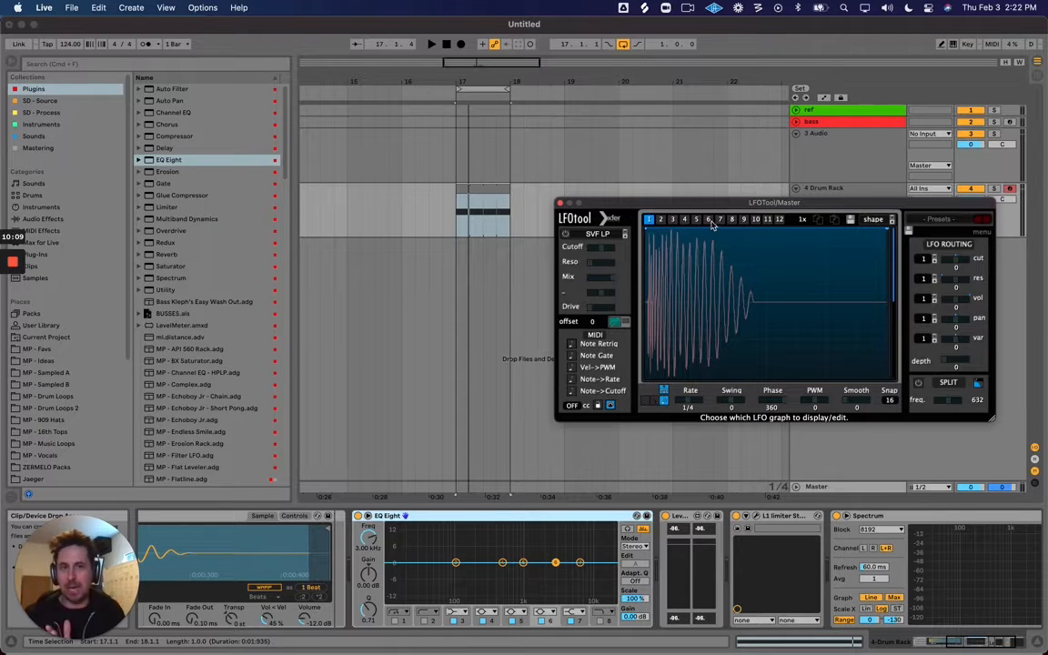
left_click_drag(714, 206, 709, 206)
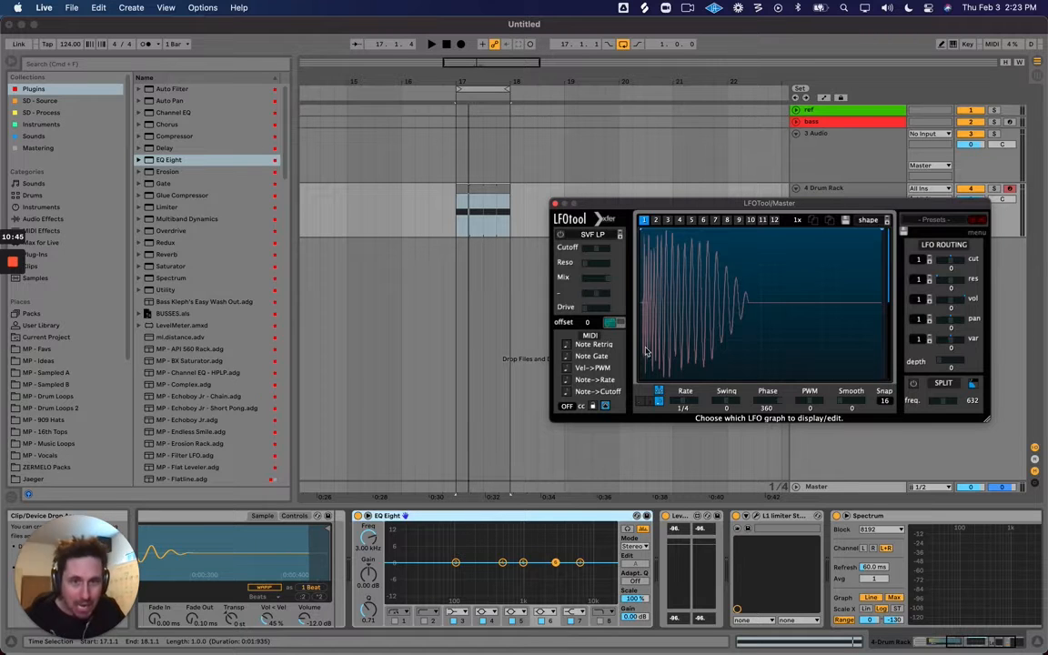
left_click(657, 286)
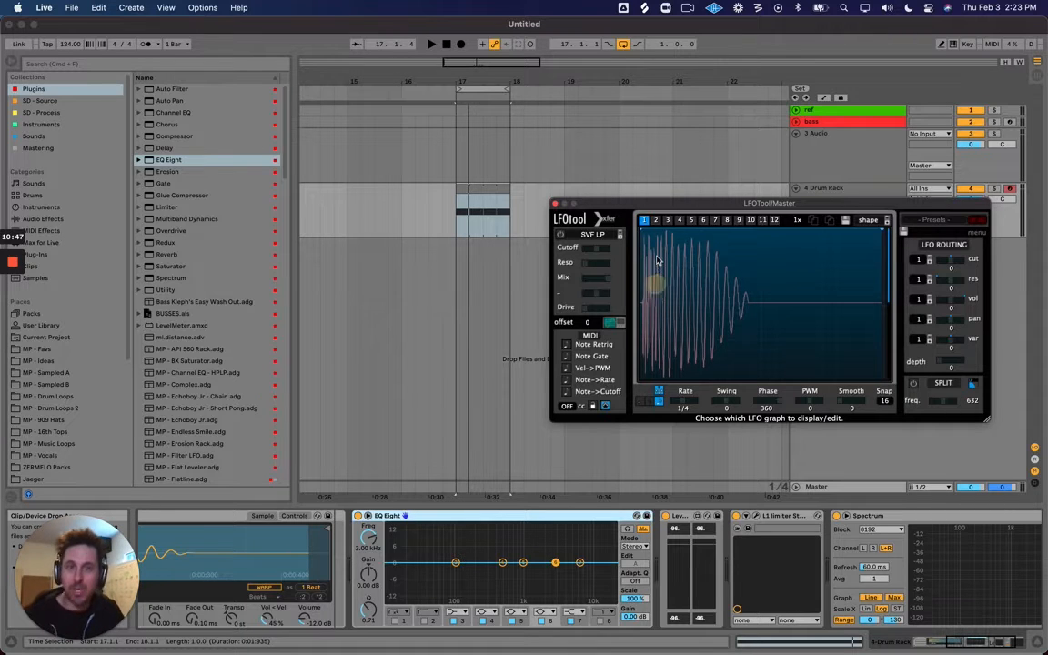
left_click(671, 260)
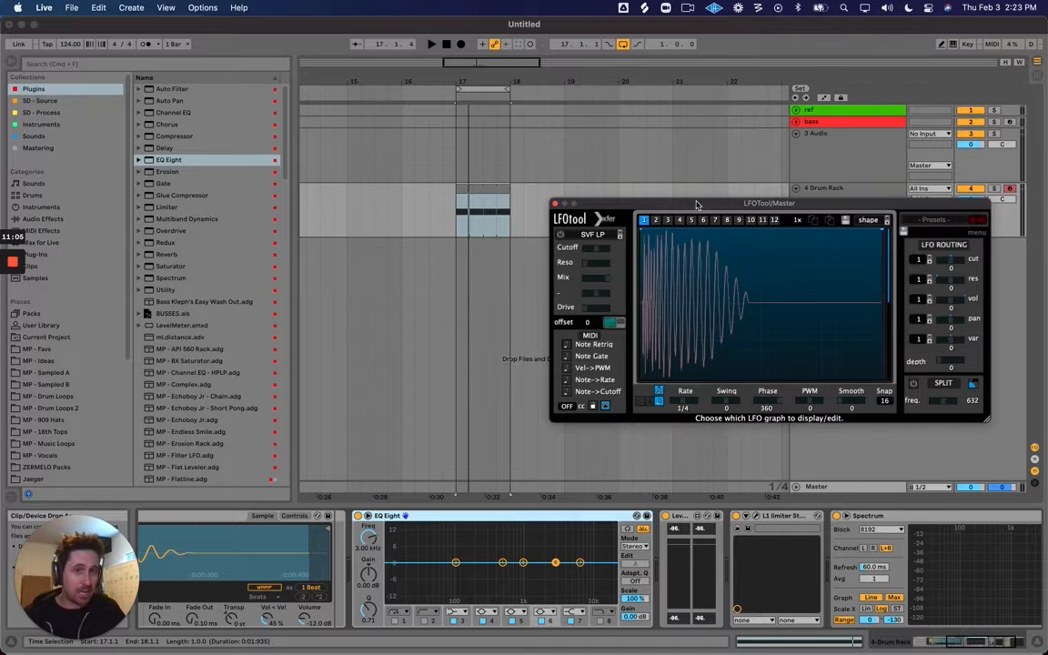
left_click_drag(695, 203, 694, 209)
Create an EQ Eight bell boost with Q 2.82, tuning it to 51.7 Hz and 4.45 dB while auditioning the kick loop
left_click_drag(502, 562, 456, 539)
left_click_drag(363, 613, 363, 587)
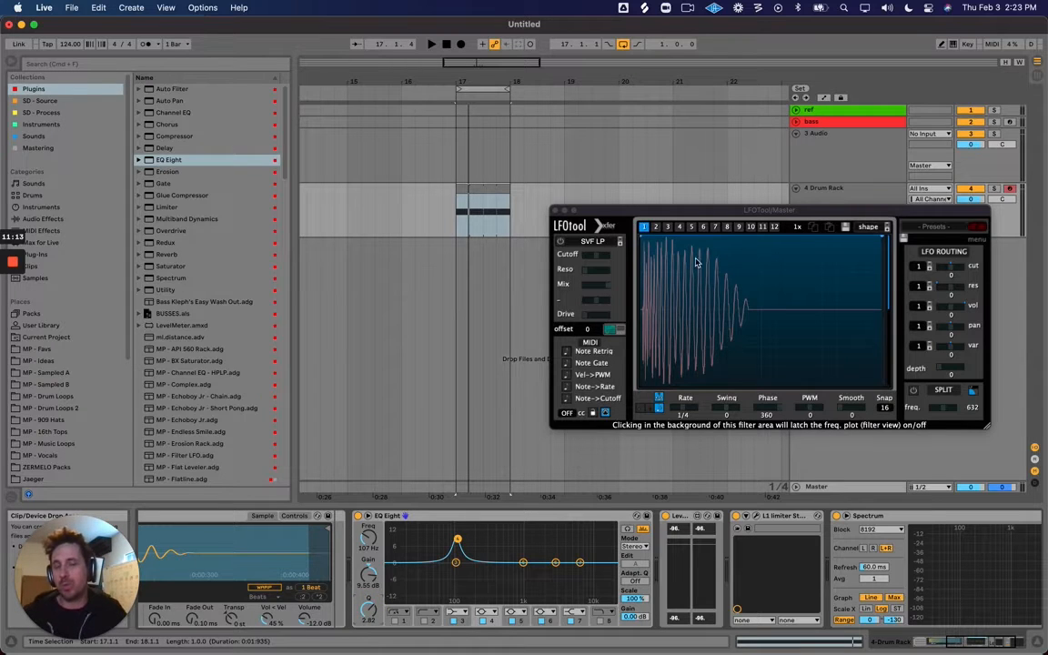
key("space")
left_click(369, 570)
mouse_move(370, 571)
left_mouse_down()
mouse_move(367, 537)
mouse_move(367, 581)
left_mouse_up()
key("space")
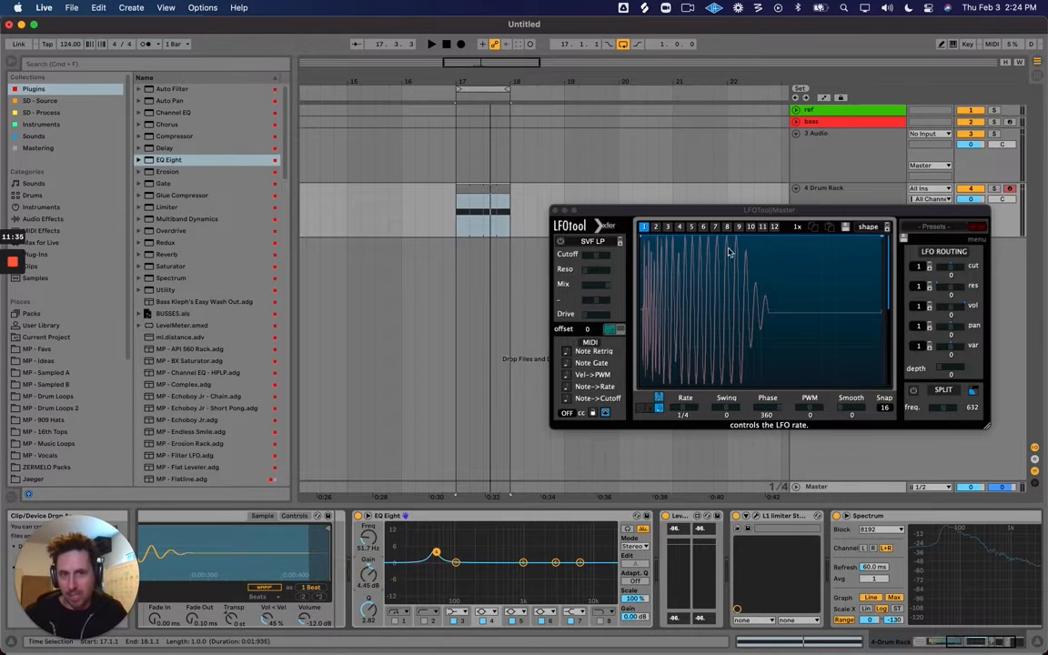
Audition the kick loop and try the EQ Eight boost at 138 Hz and at 110 Hz
key("space")
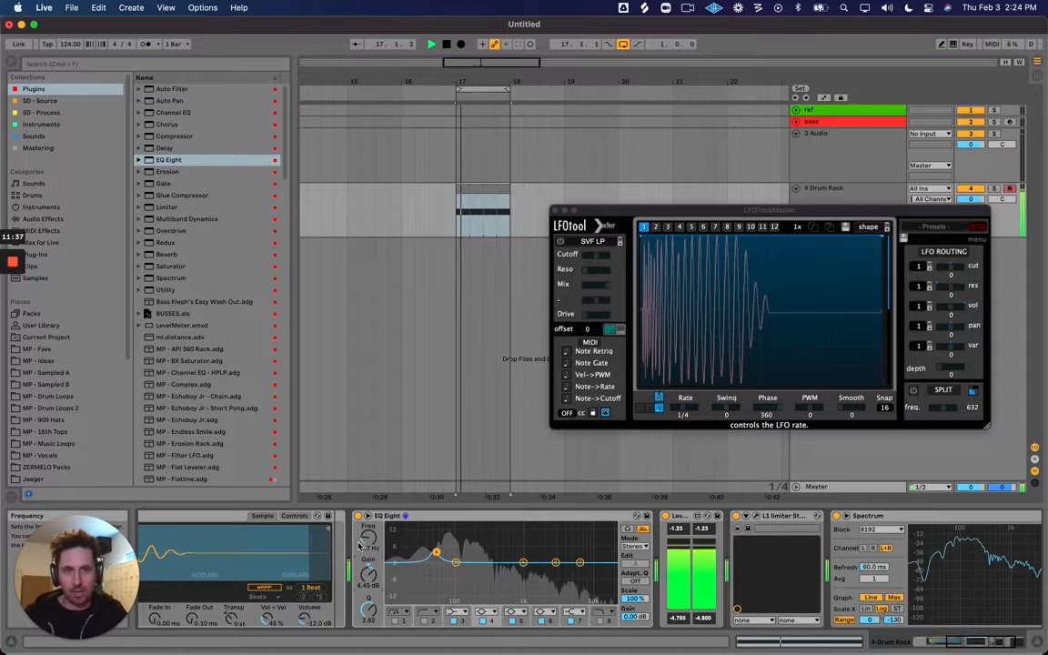
key("space")
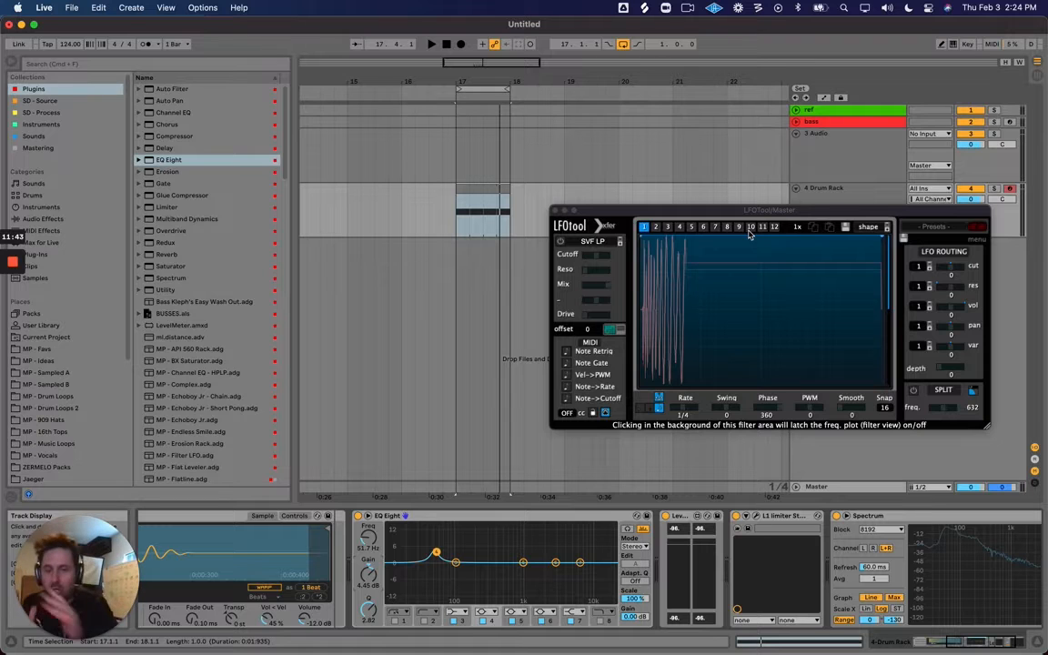
key("space")
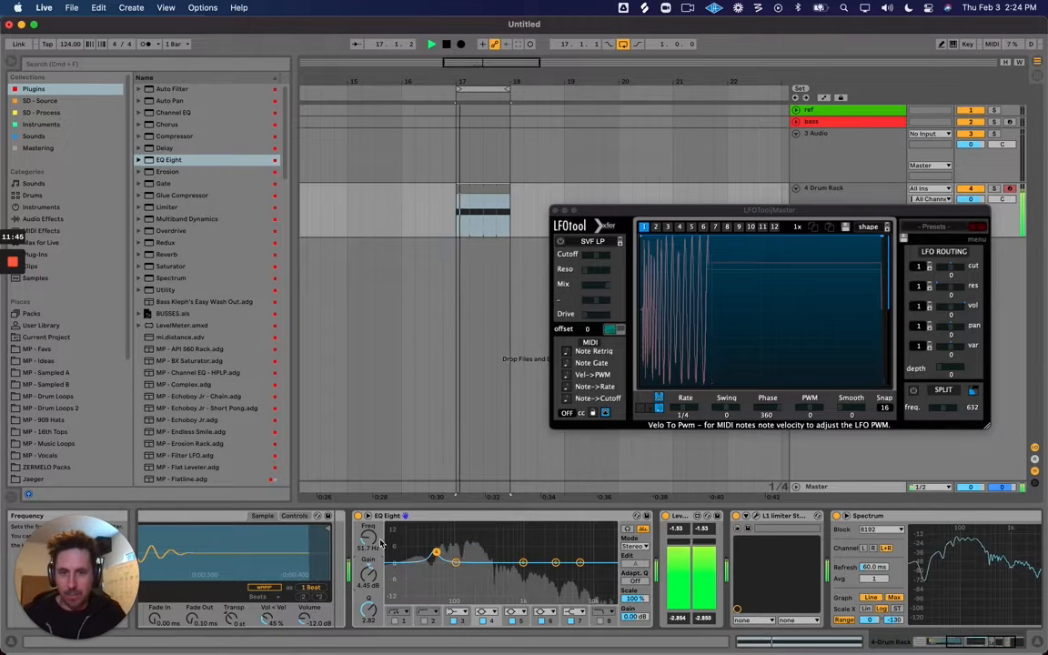
left_click_drag(368, 533, 368, 529)
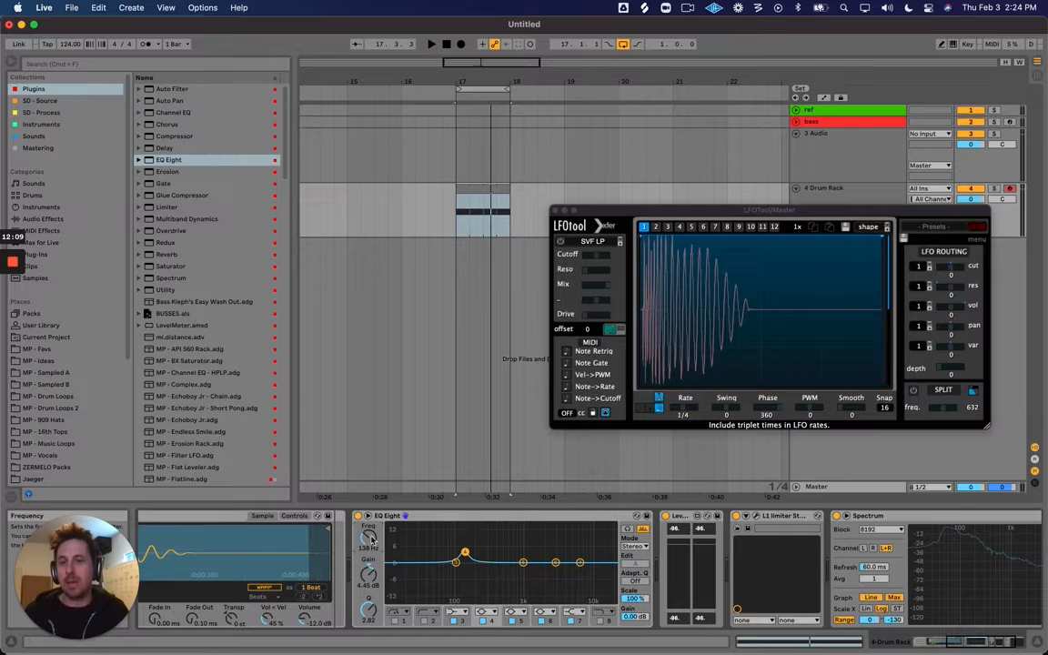
left_click_drag(372, 538, 372, 549)
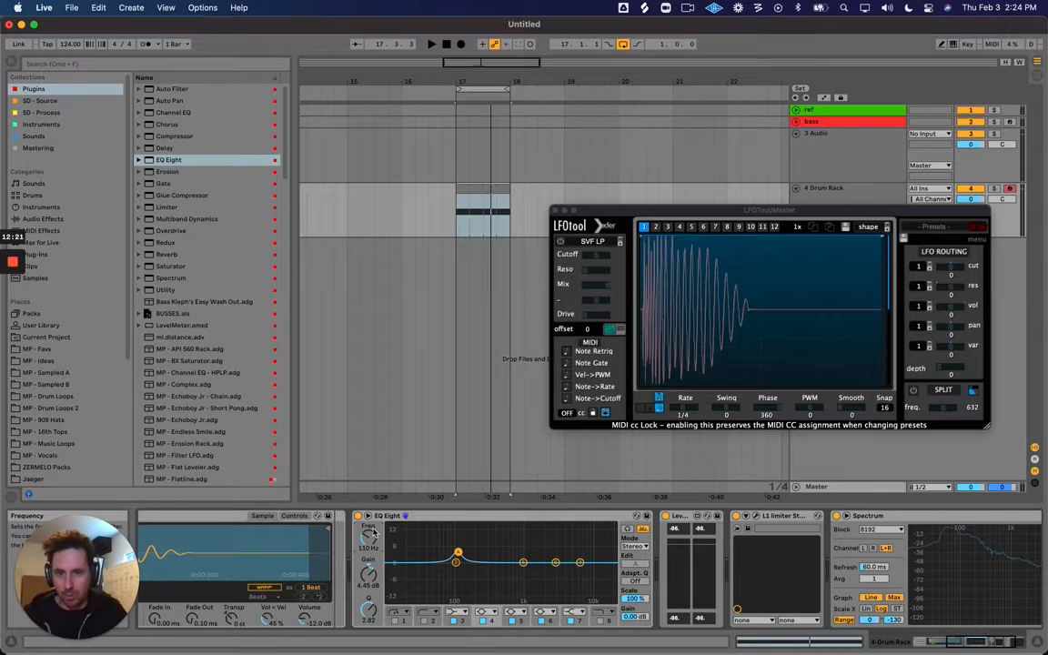
Lower the EQ Eight bell to 50.2 Hz and 0.76 dB of gain while the kick loop plays
key("space")
left_click_drag(368, 539, 367, 576)
key("space")
Play the loop briefly, open the Drum Rack track's L1 limiter, and move its window over the browser
key("space")
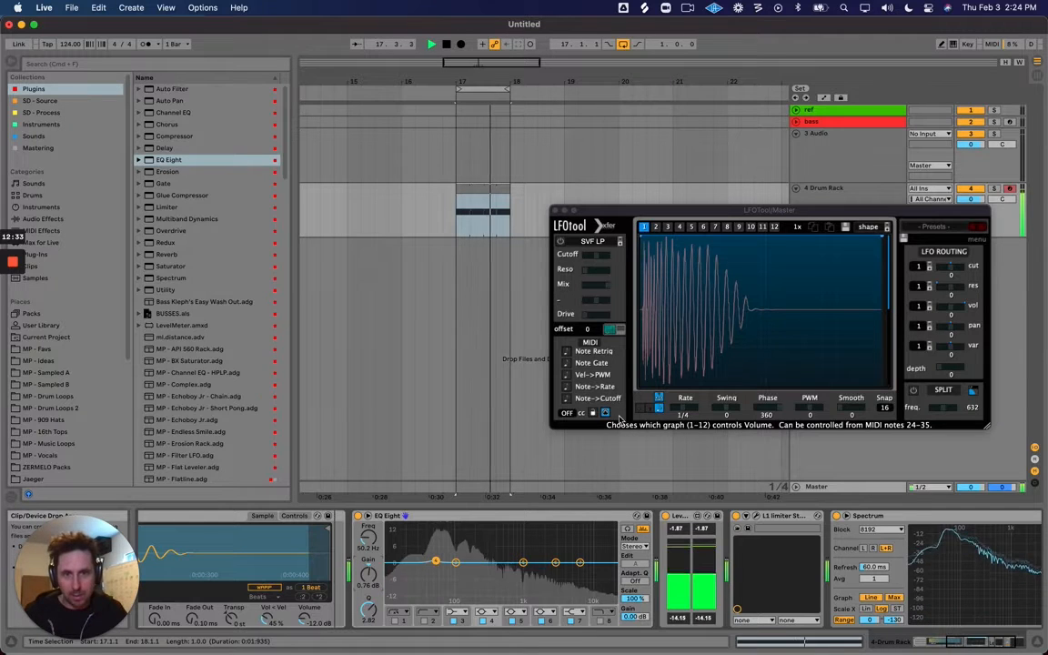
left_click(783, 517)
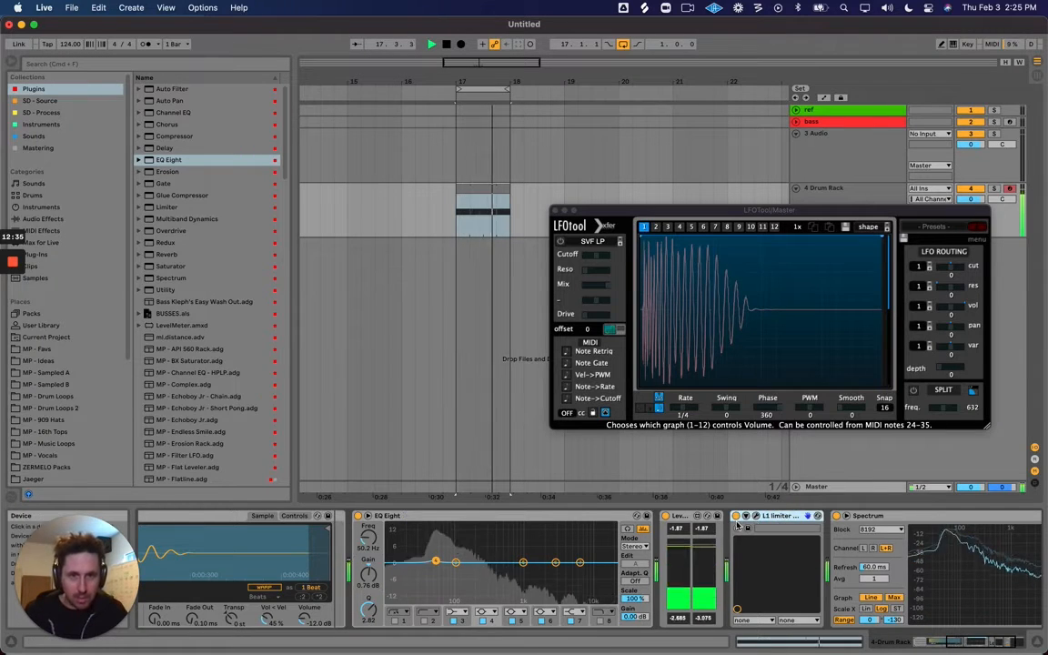
key("space")
left_click(745, 528)
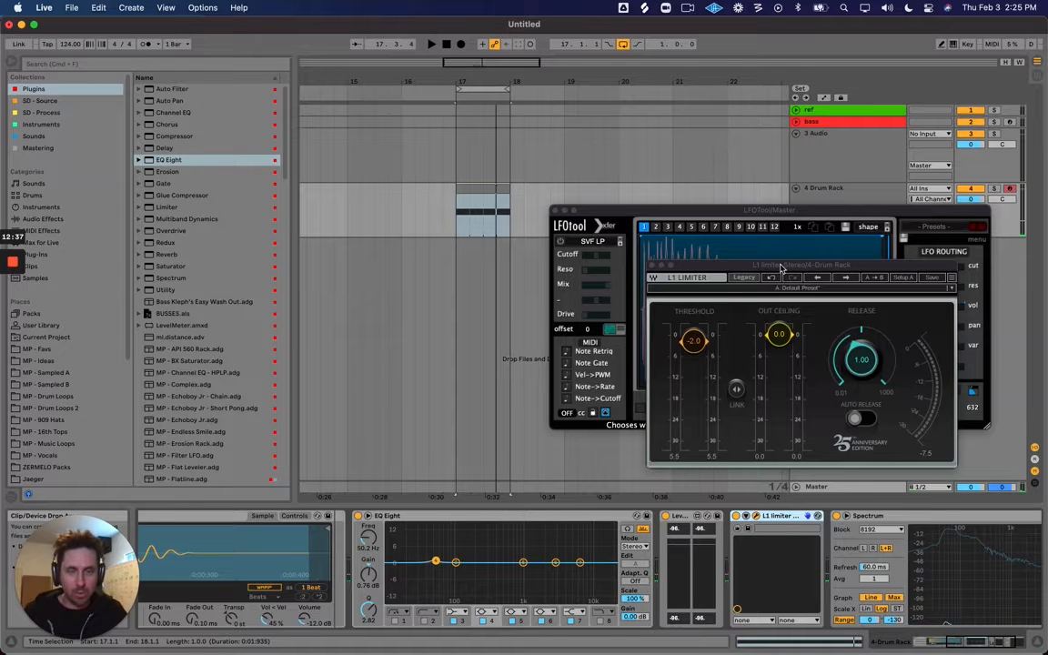
left_click_drag(780, 267, 220, 110)
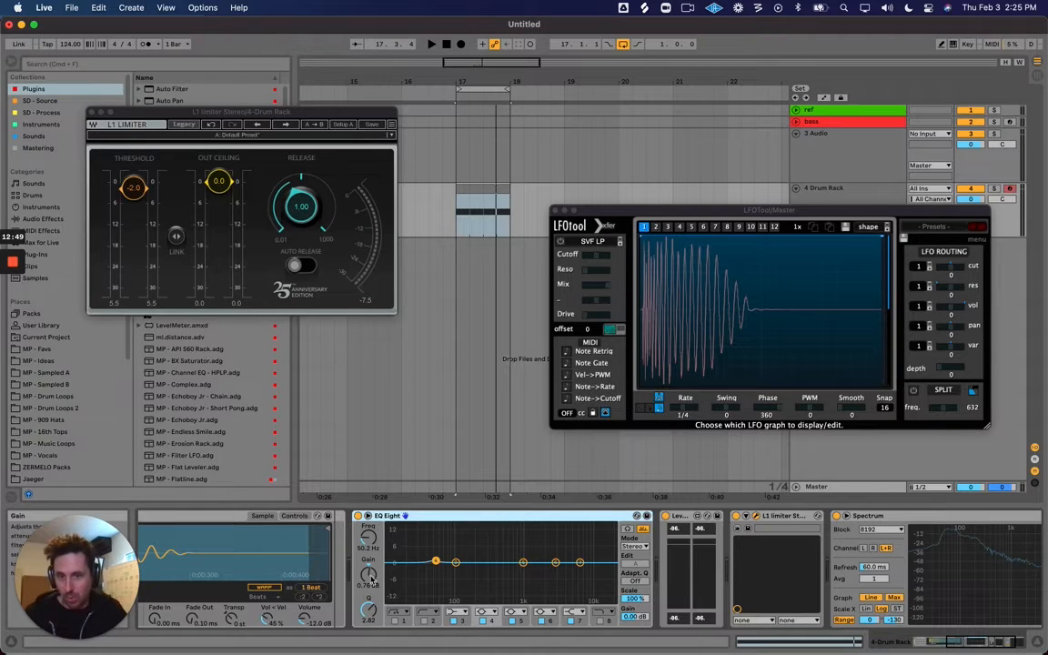
Set the EQ Eight bell gain to 0.48 dB, play the loop, and raise the gain to 2.38 dB against the limiter's peak meters
left_click_drag(371, 579, 371, 589)
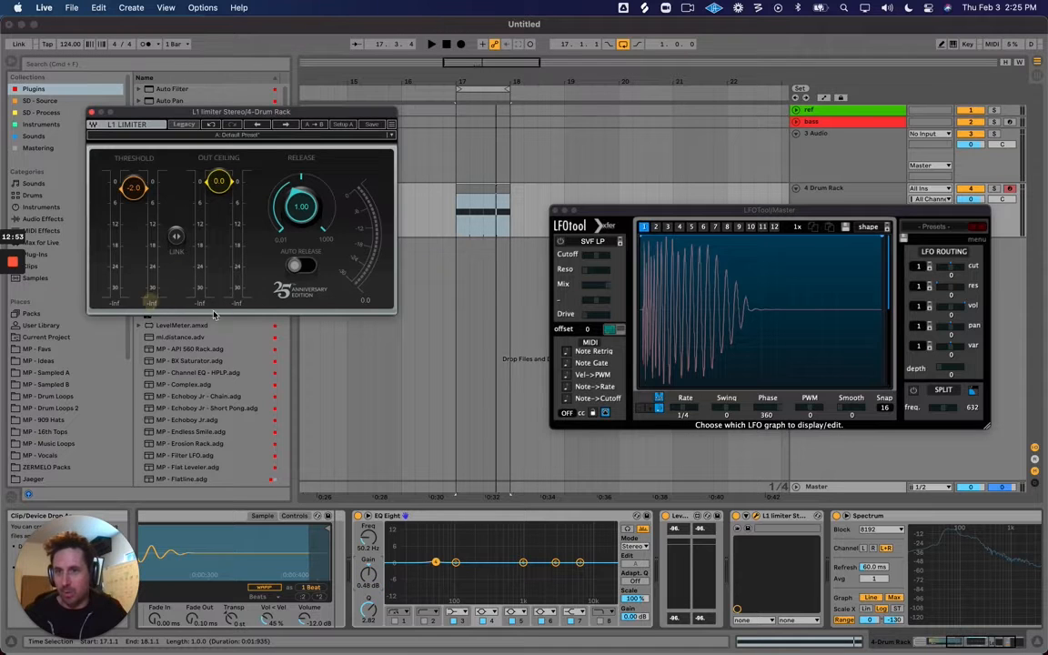
key("space")
left_click_drag(372, 583, 369, 574)
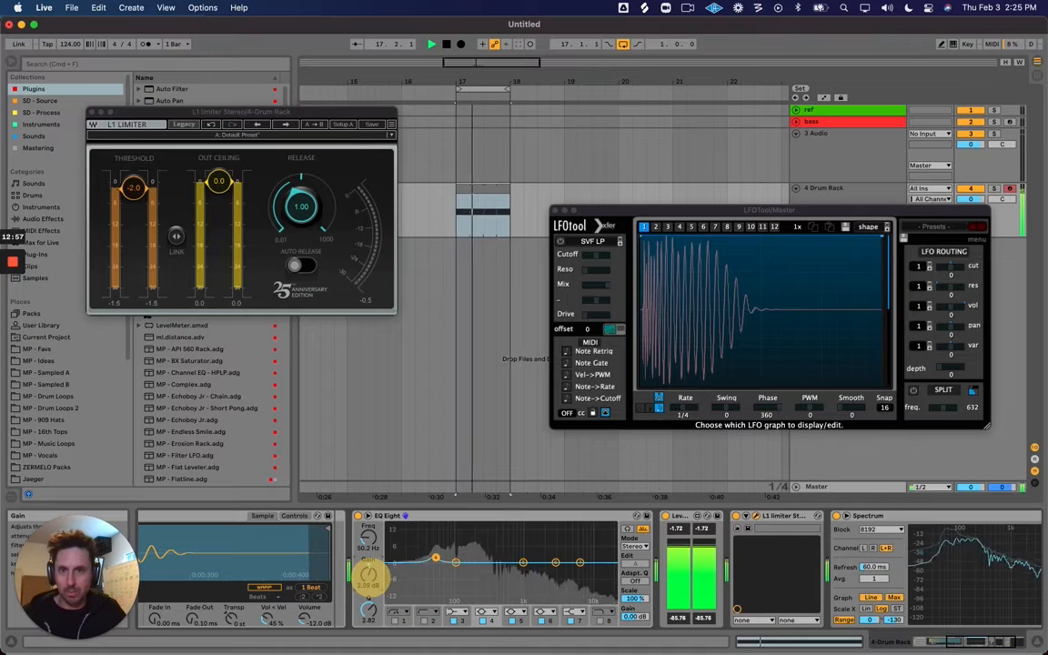
key("space")
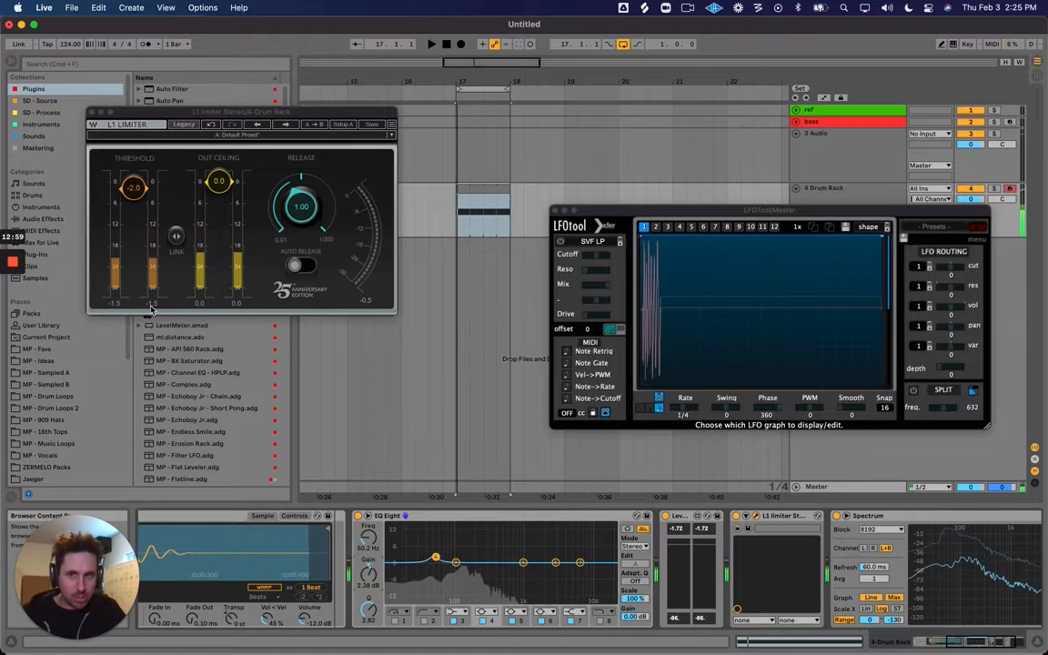
Clear the L1 peak readings, check the loop with the bell at 0 dB, and try 1.40 dB before returning to 0 dB
left_click(150, 304)
double_click(369, 575)
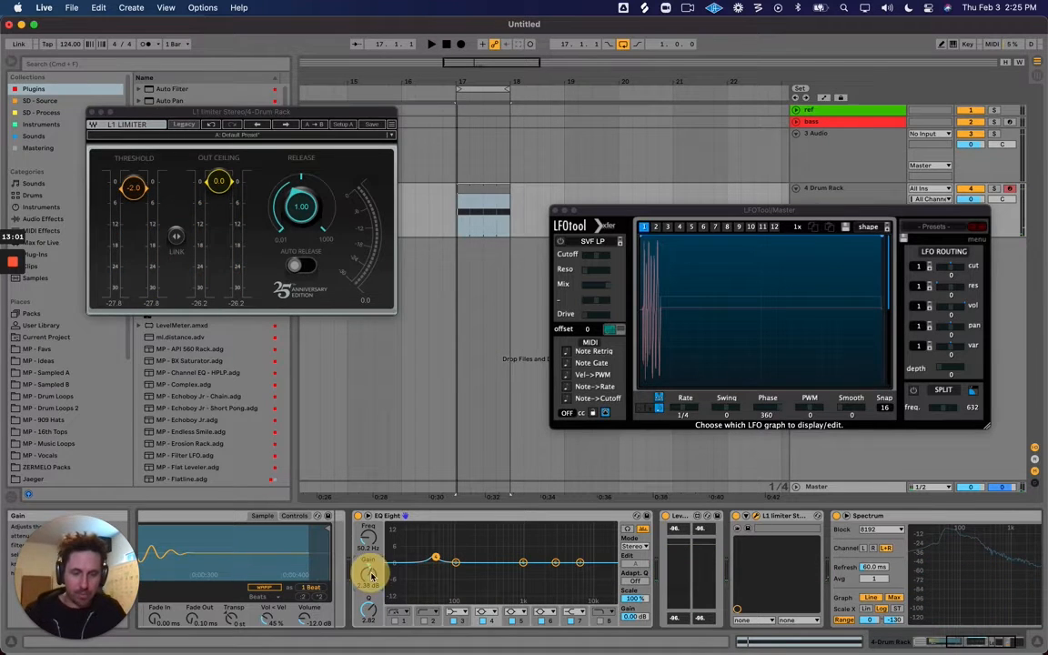
key("space")
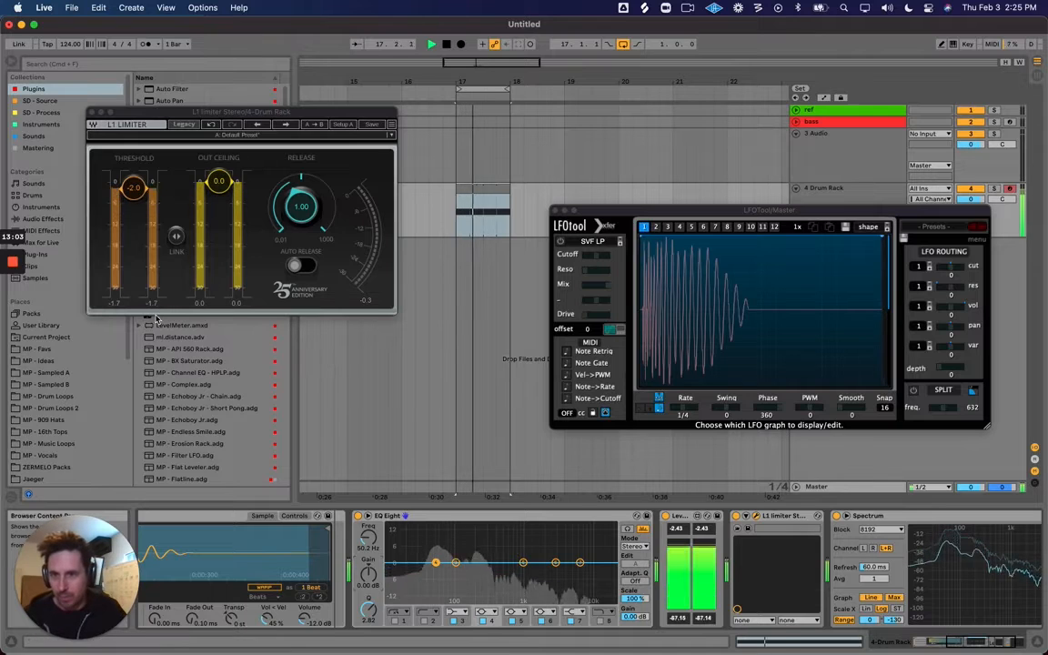
key("space")
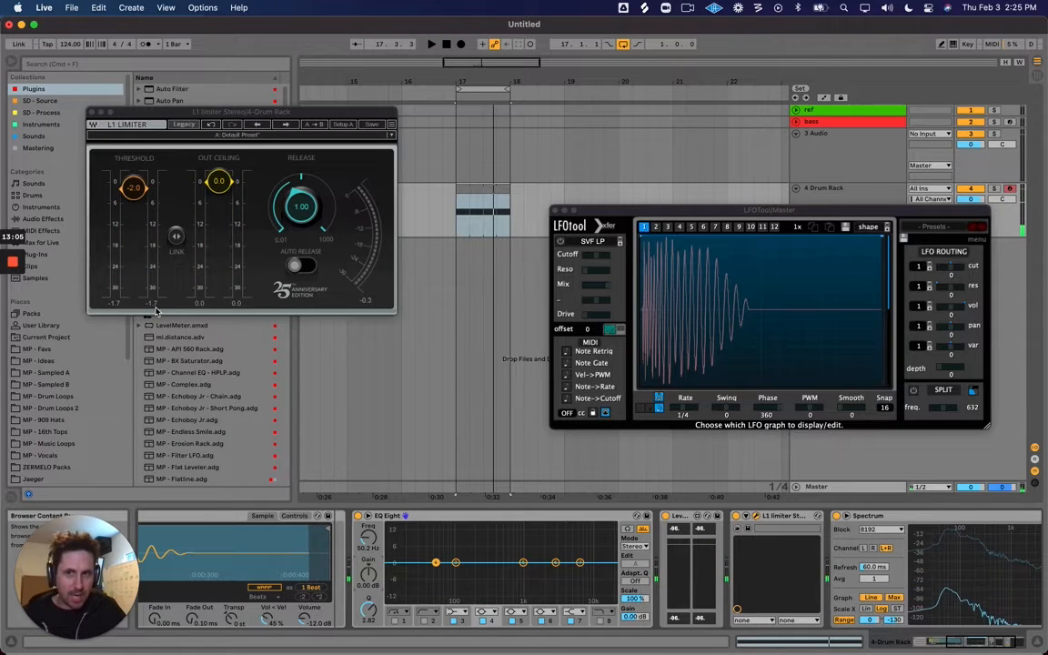
left_click_drag(368, 575, 369, 571)
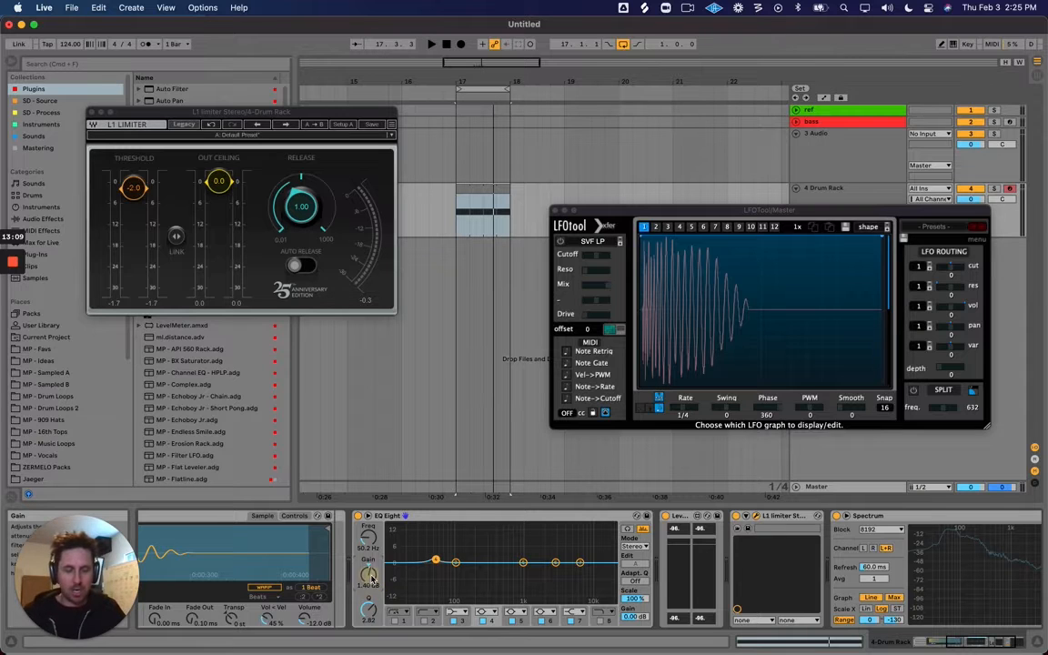
double_click(371, 578)
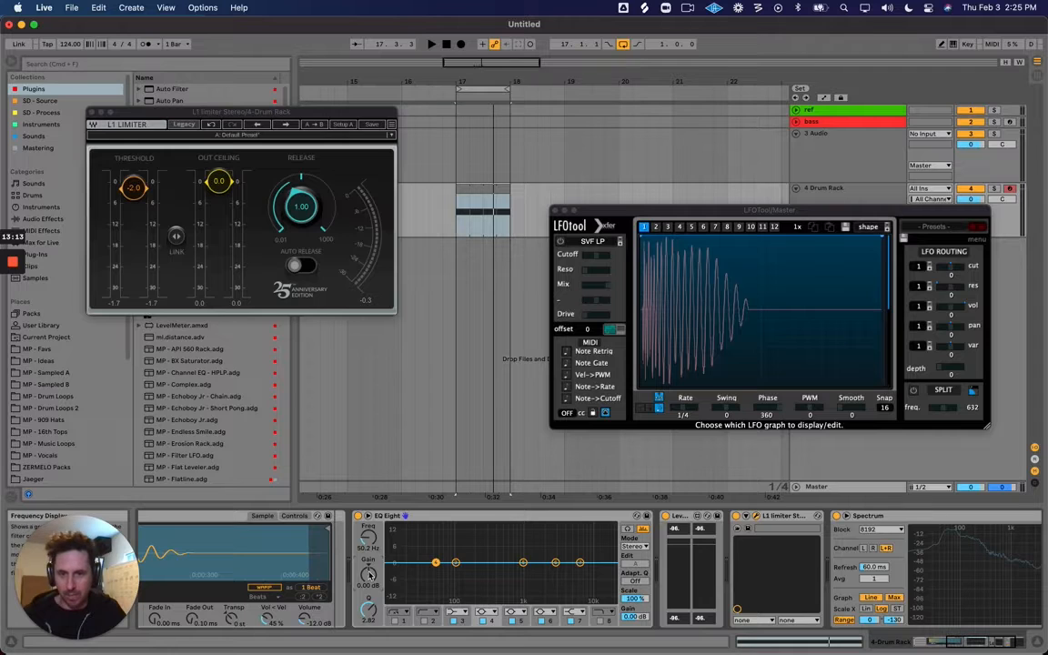
Play the kick loop while raising the EQ Eight bell gain to 2.10 dB to compare the limiter and LFOTool displays
key("space")
left_click_drag(369, 575, 368, 564)
key("space")
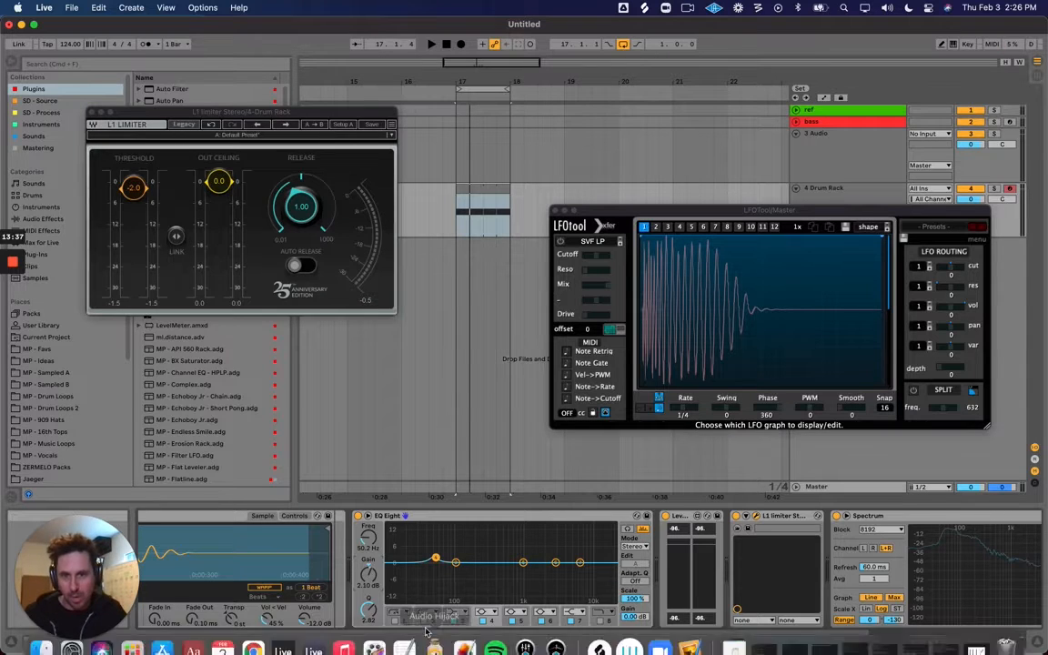
Reset the bell gain to 0 dB, then raise it to 2.00 dB and replay the loop to compare the waveform peaks
double_click(366, 576)
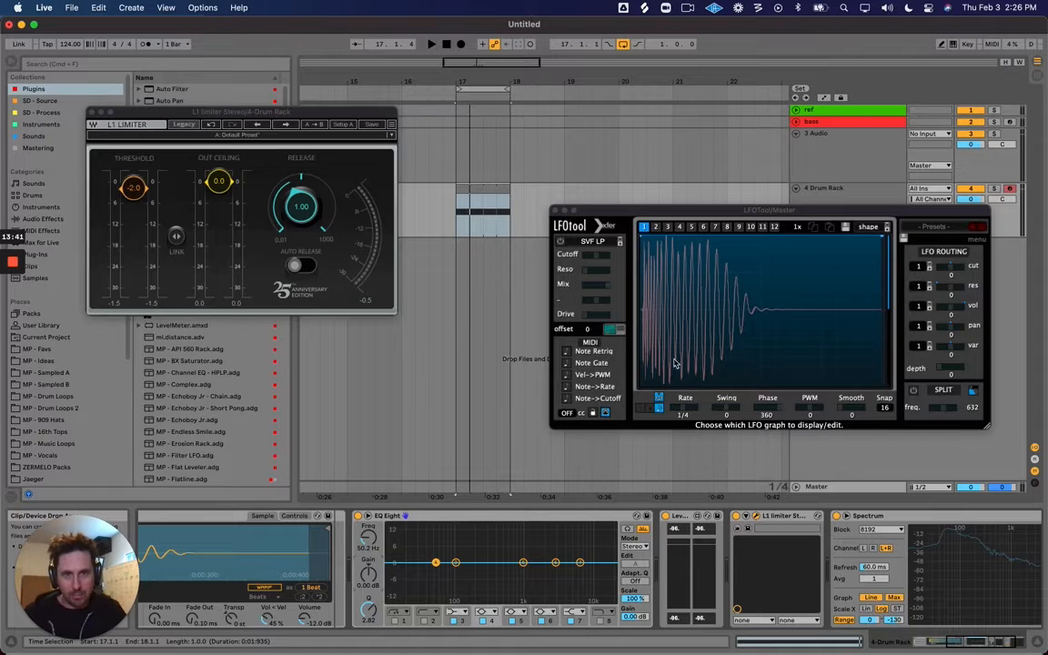
key("space")
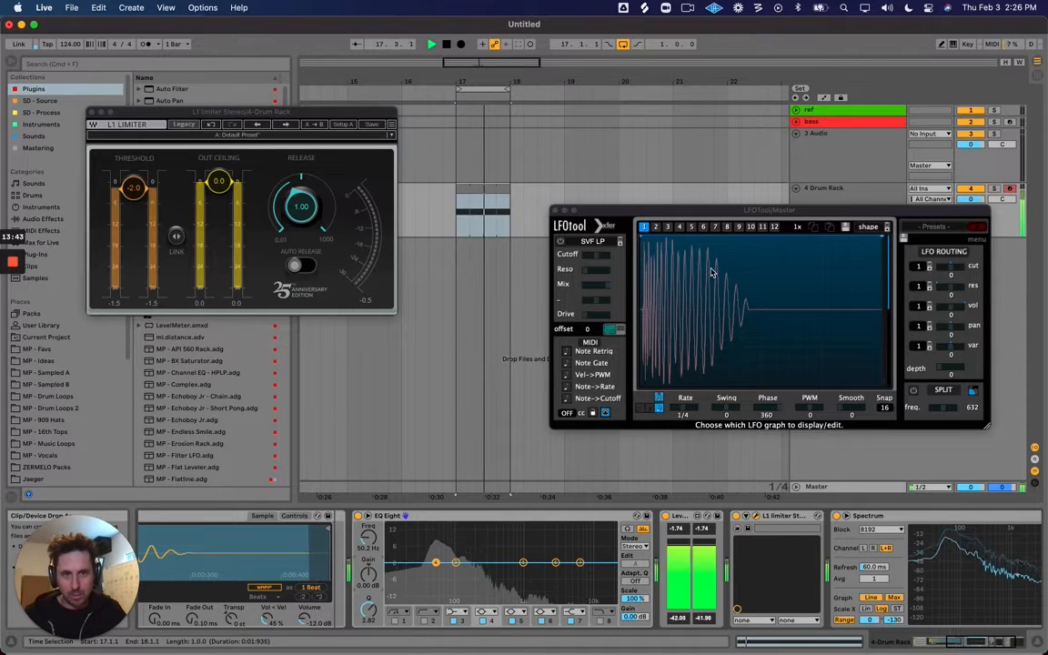
key("space")
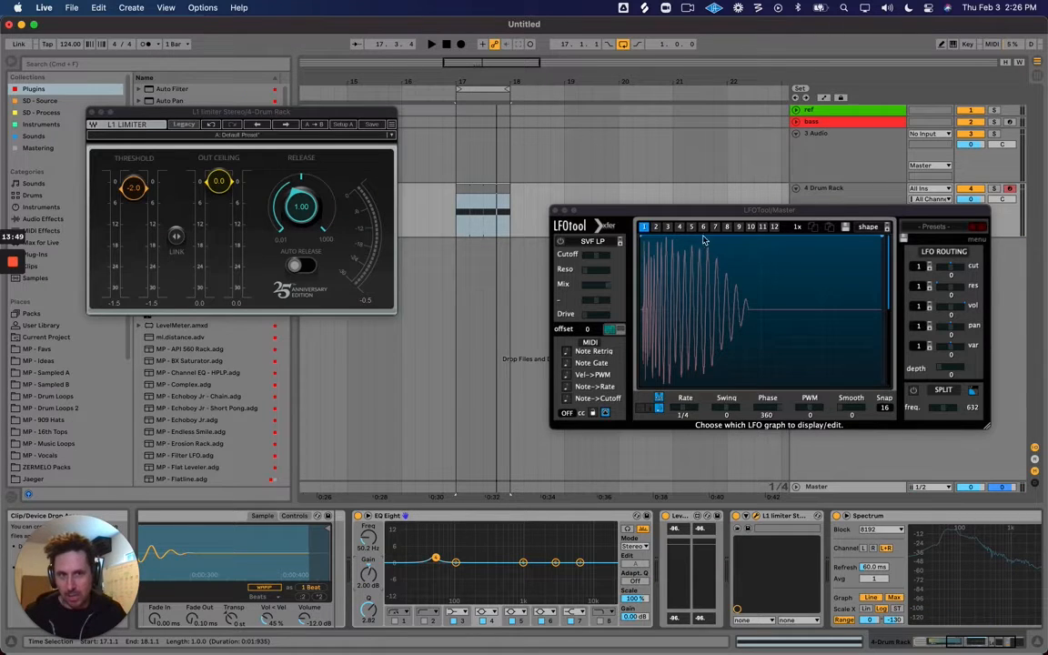
key("space")
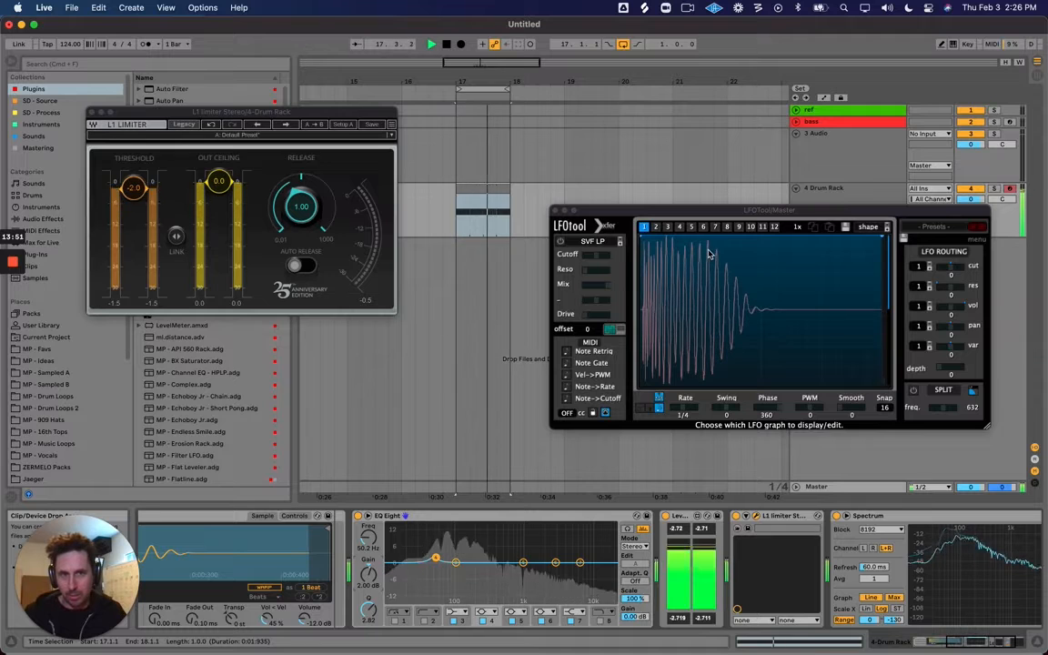
key("space")
Tune the EQ Eight bell to 49.2 Hz and set its Q to 3.50
left_click_drag(373, 543, 368, 540)
left_click(368, 573)
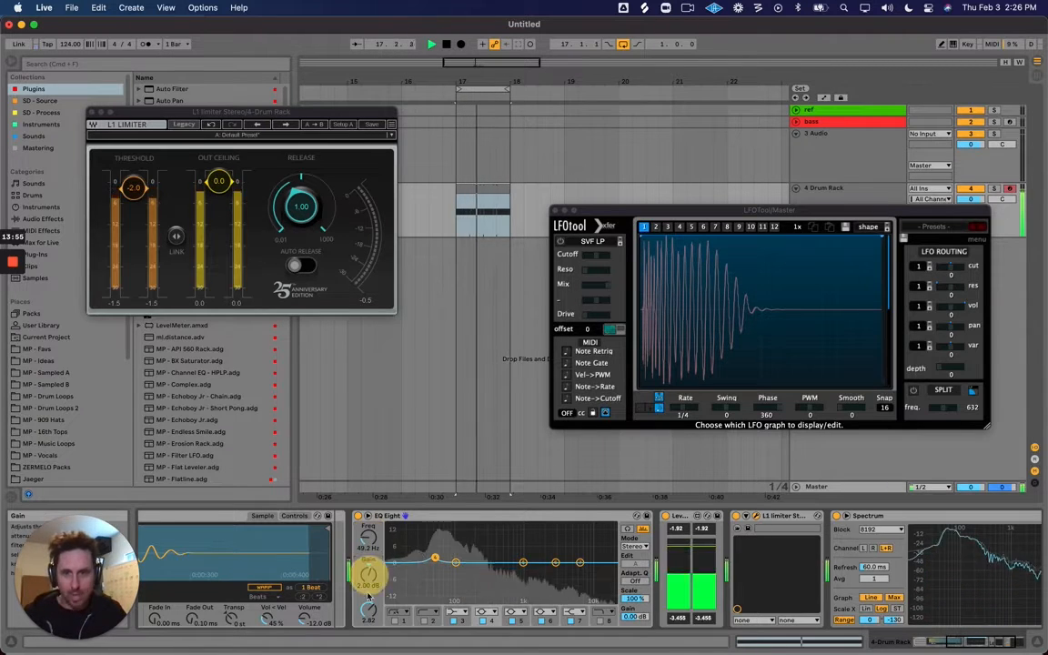
left_click_drag(367, 613, 366, 611)
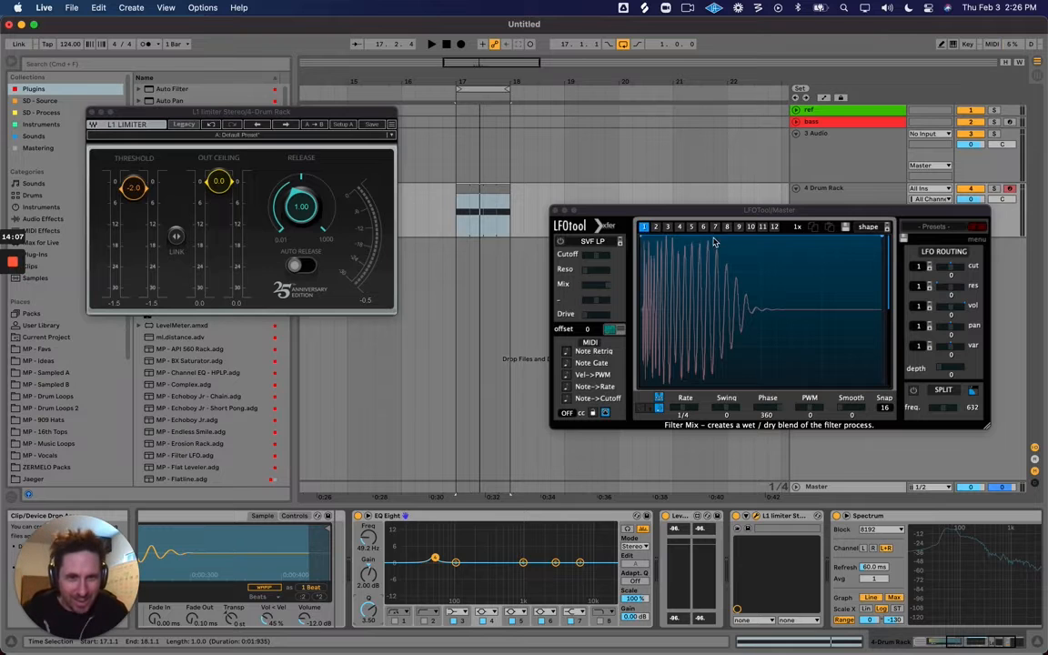
Play the kick loop again and fine-tune the EQ Eight bell to 2.05 dB gain and Q 3.56
key("space")
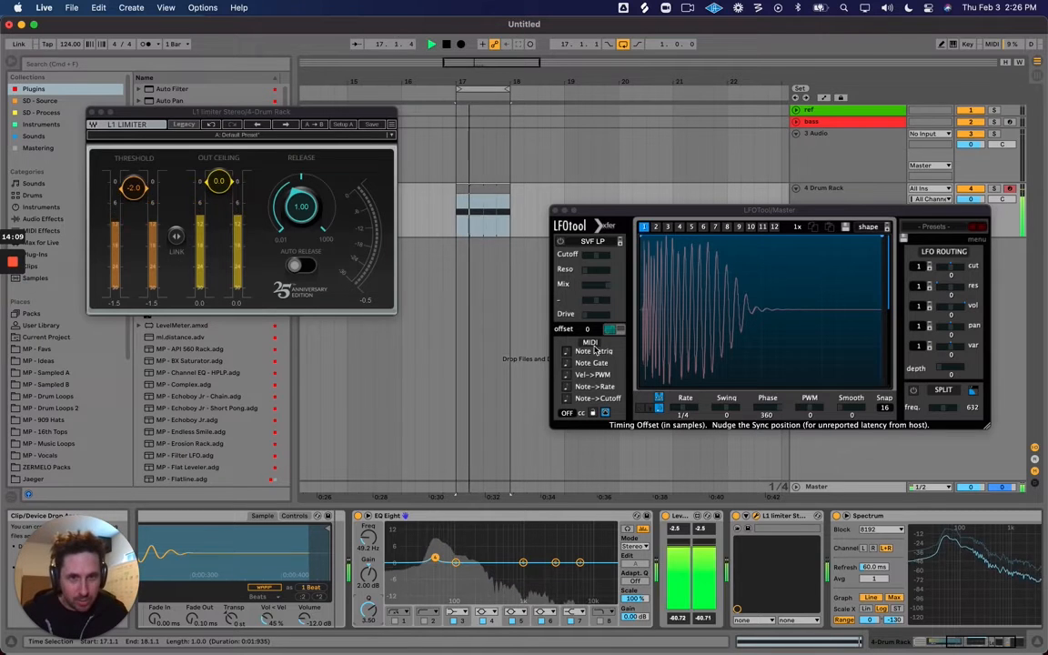
left_click(368, 575)
key("space")
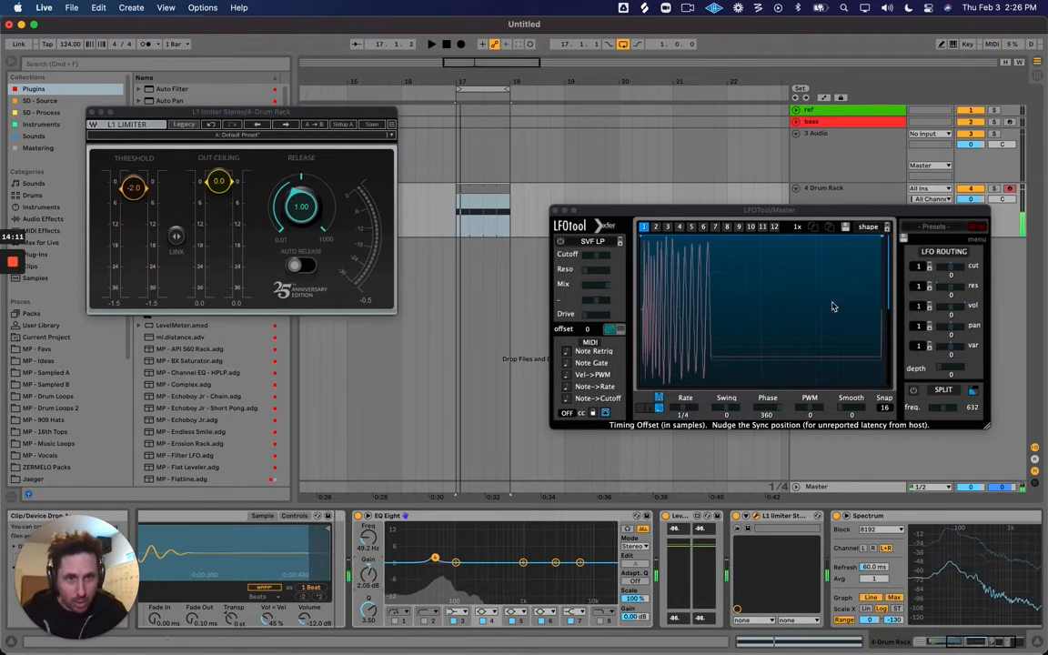
left_click(367, 610)
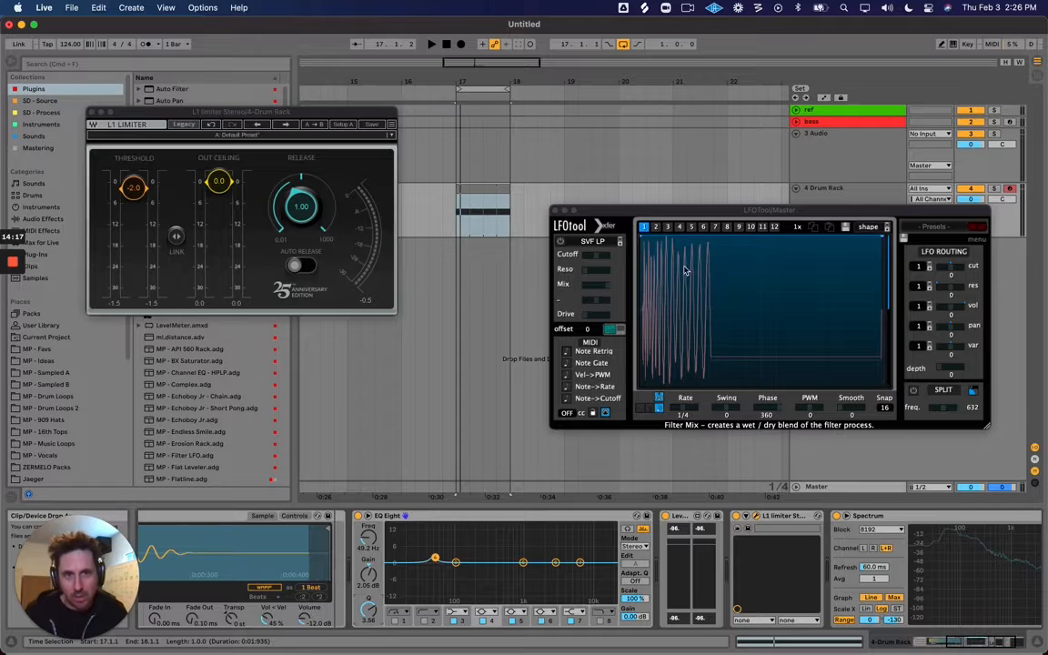
Raise the EQ Eight bell gain to 2.98 dB, set its frequency to 50.0 Hz, and replay the kick loop
key("space")
left_click_drag(369, 577, 370, 582)
key("space")
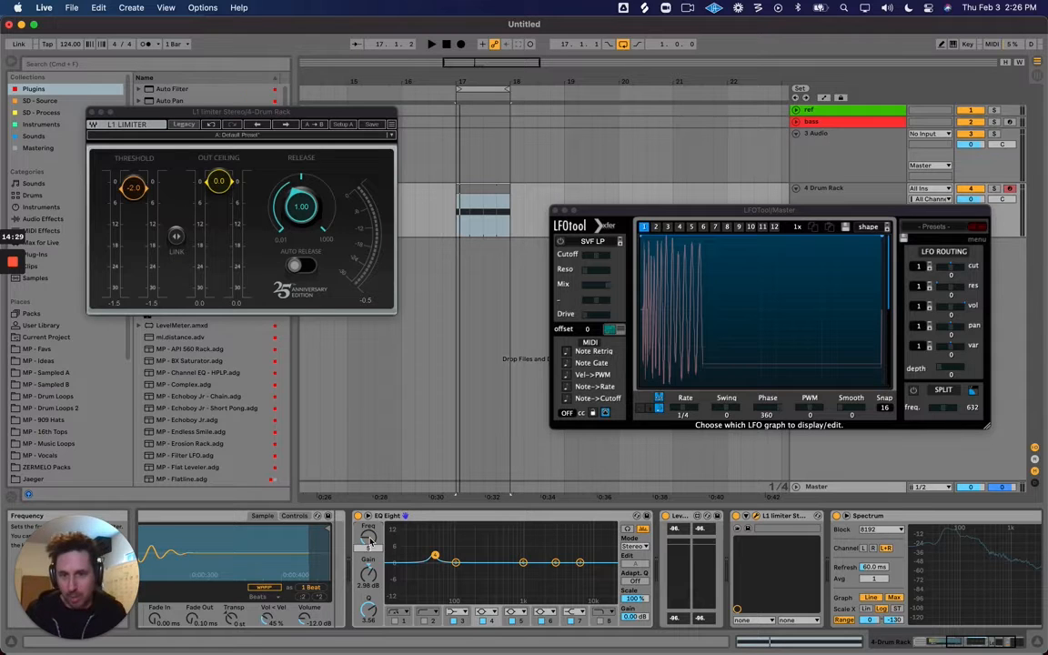
key("space")
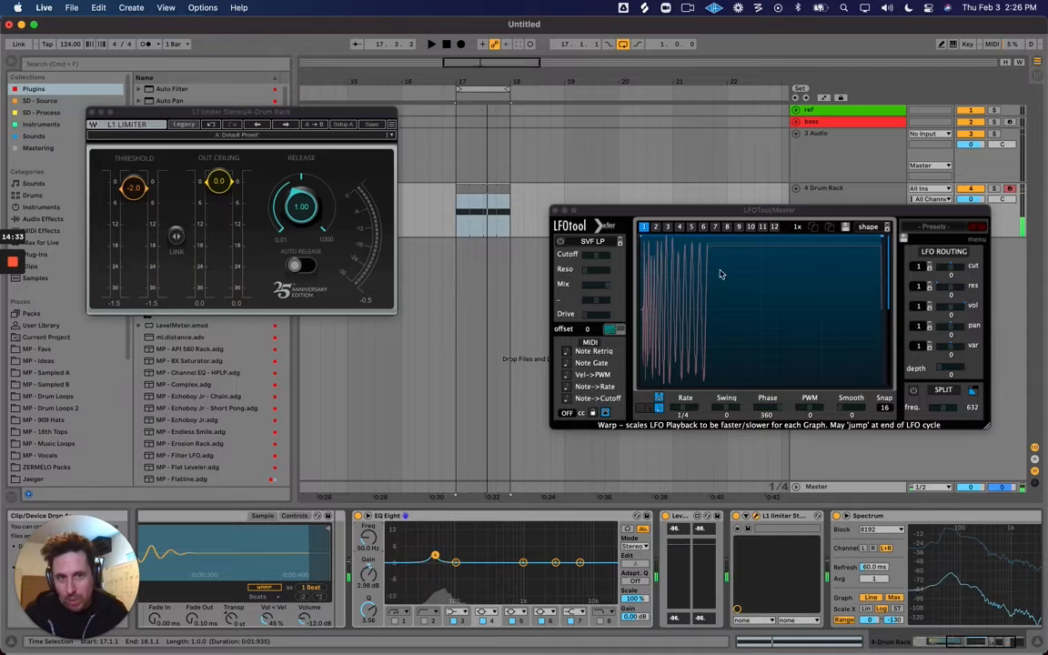
Enlarge the Spectrum display, clear the plug-in windows away from the low end, and inspect the playing kick's low-frequency peak
double_click(967, 578)
key("space")
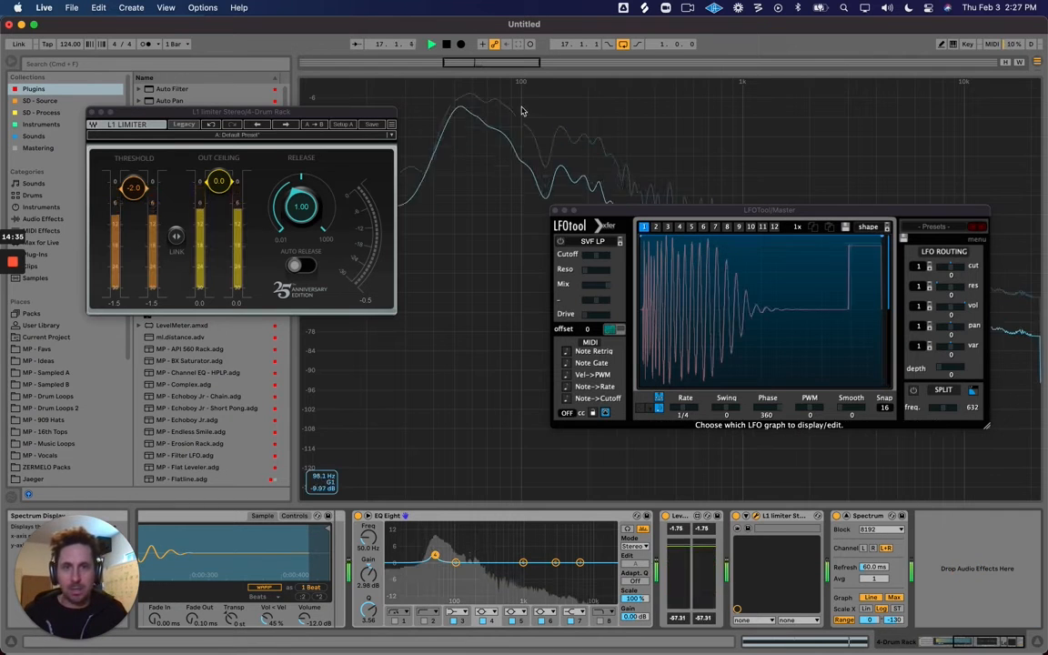
left_click_drag(339, 121, 255, 150)
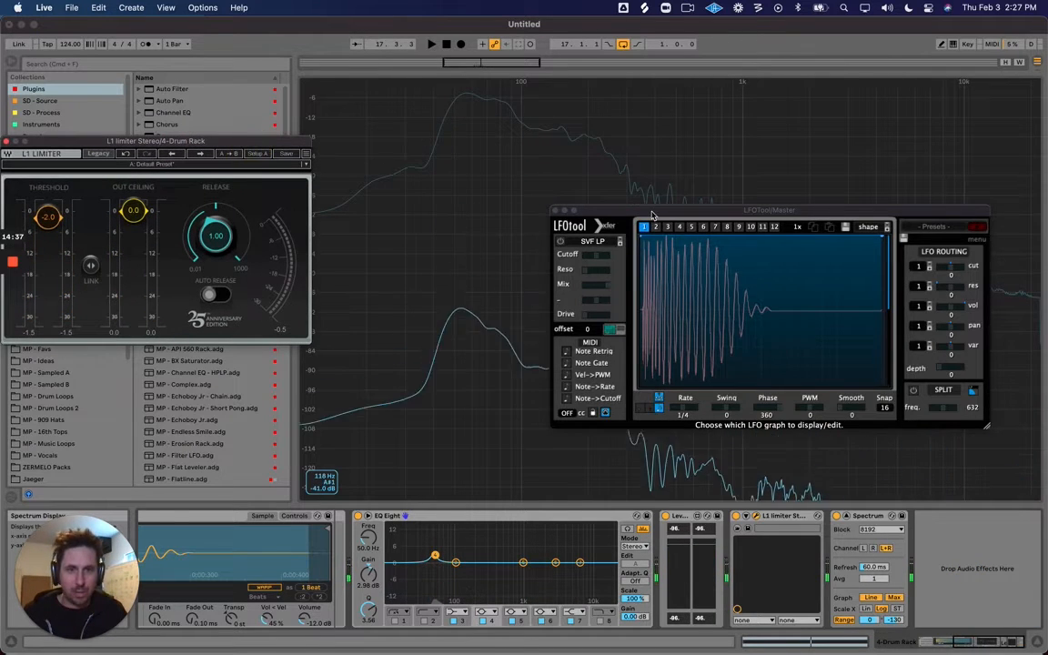
left_click_drag(652, 208, 863, 275)
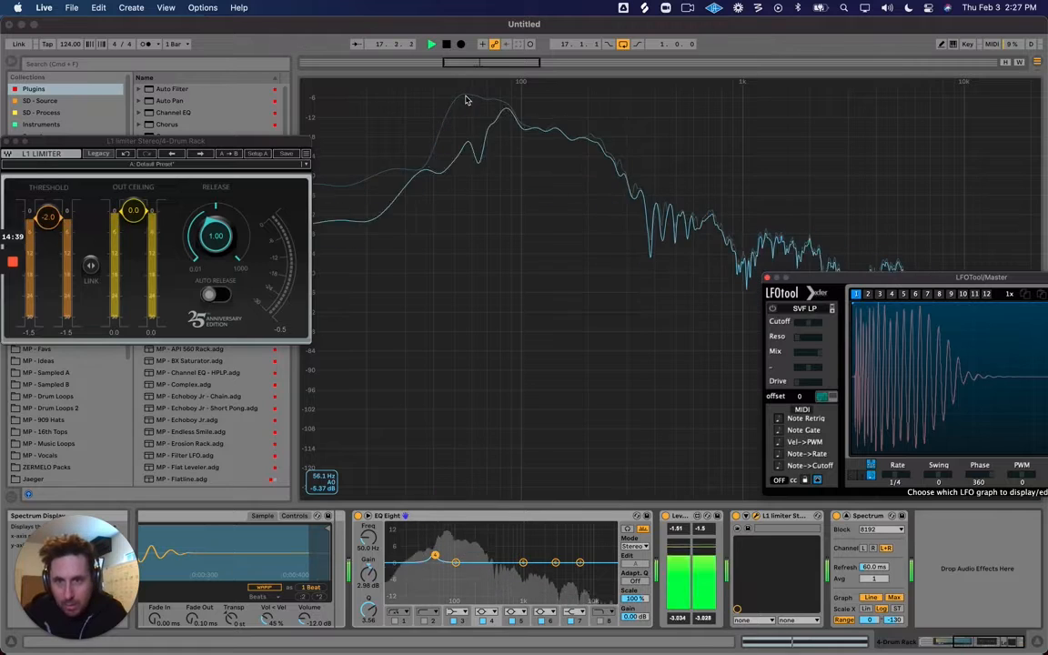
key("space")
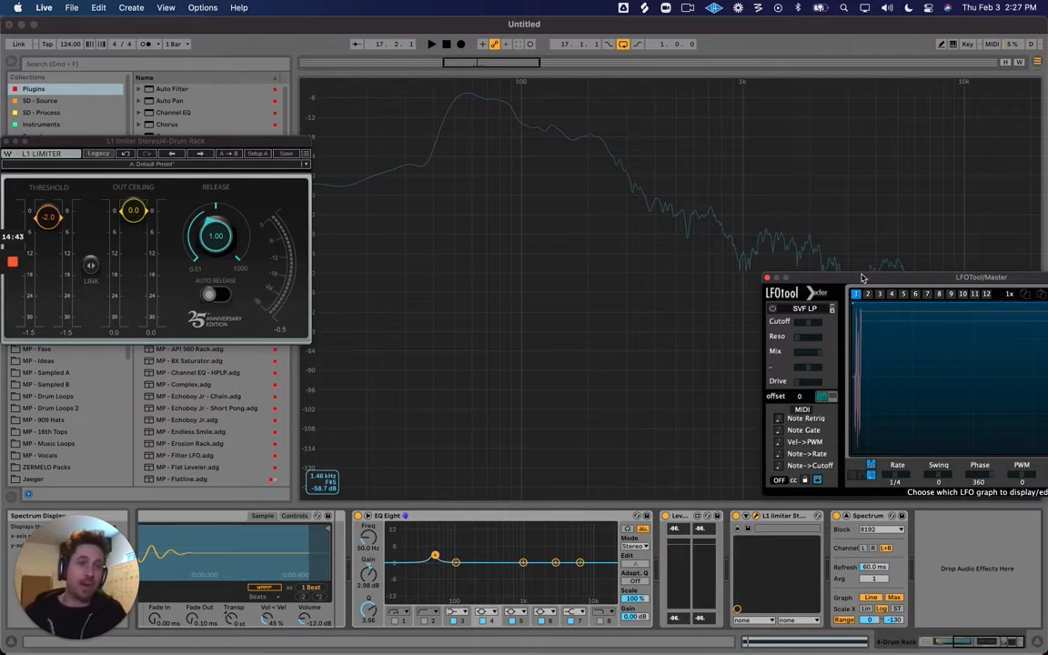
left_click_drag(862, 277, 665, 204)
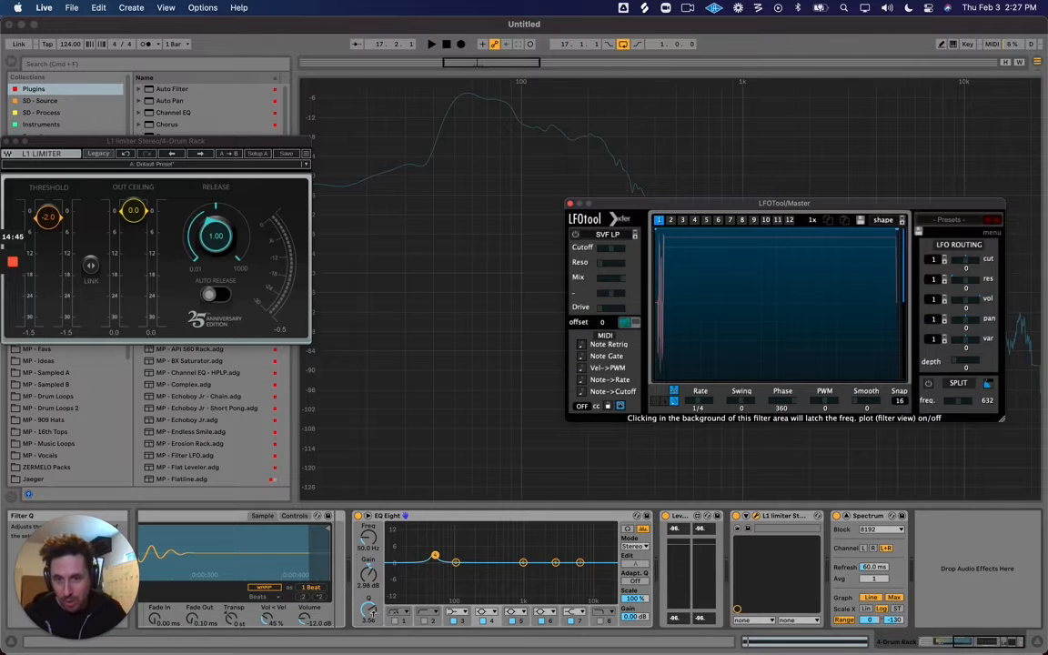
With the kick loop playing, set the EQ Eight bell to Q 4.40 and 4.07 dB gain while checking Spectrum's low-end peak
key("space")
left_click_drag(371, 612, 367, 570)
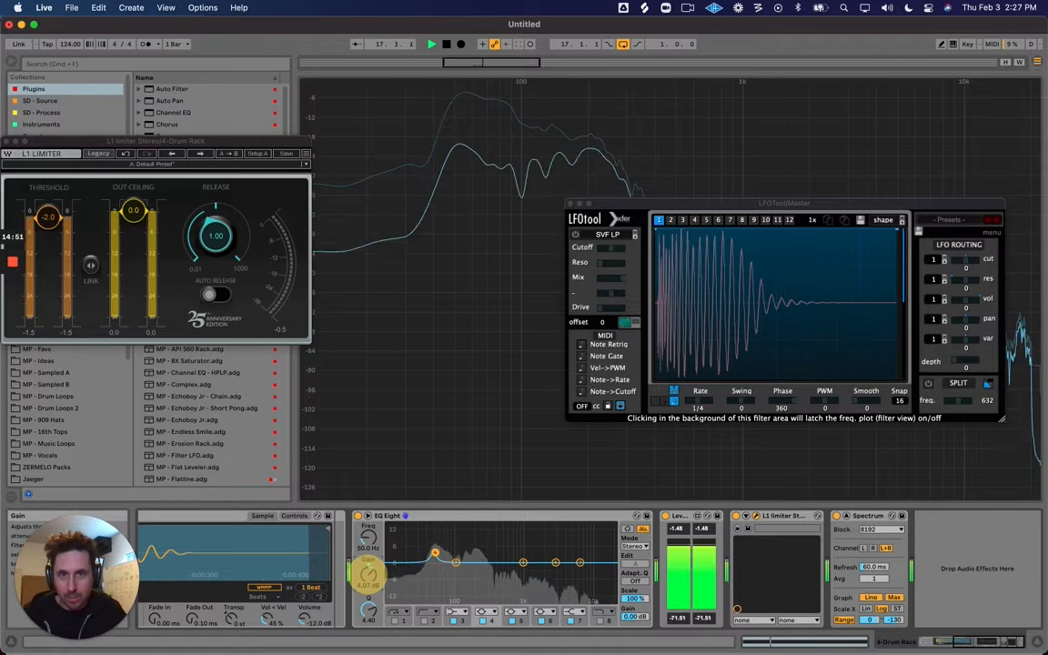
left_click(479, 110)
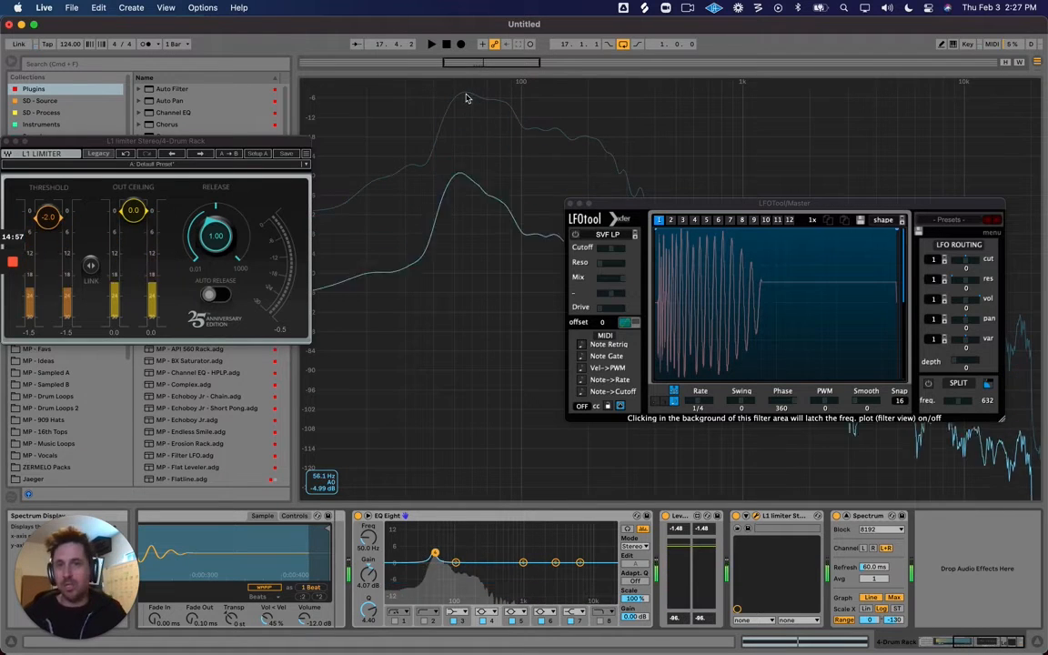
Close the LFOTool and L1 limiter plug-in windows
left_click(569, 203)
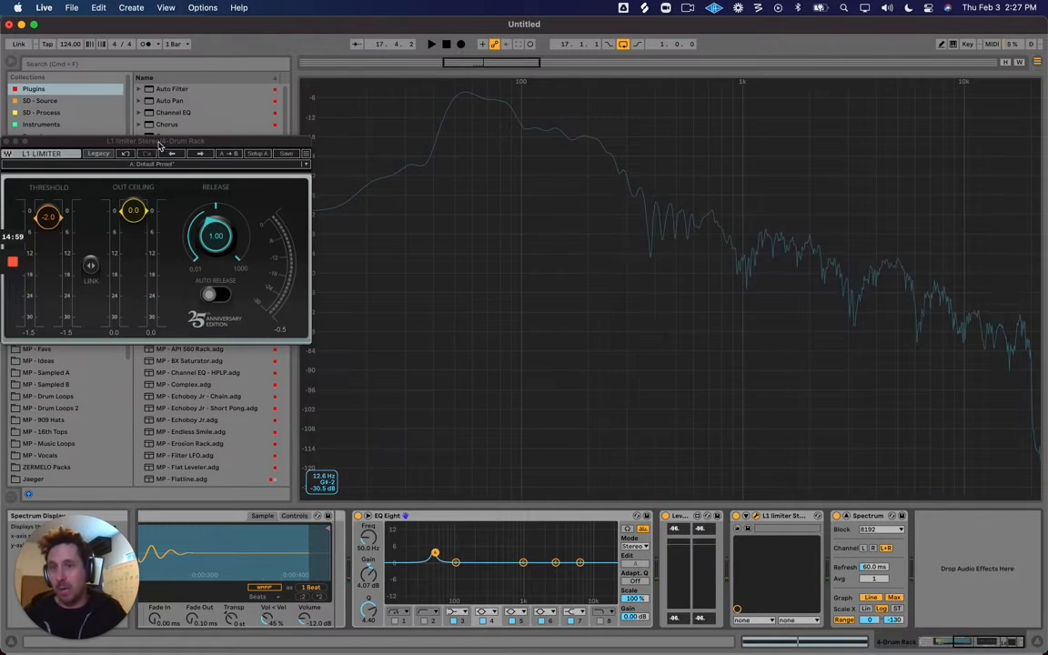
left_click_drag(160, 143, 660, 269)
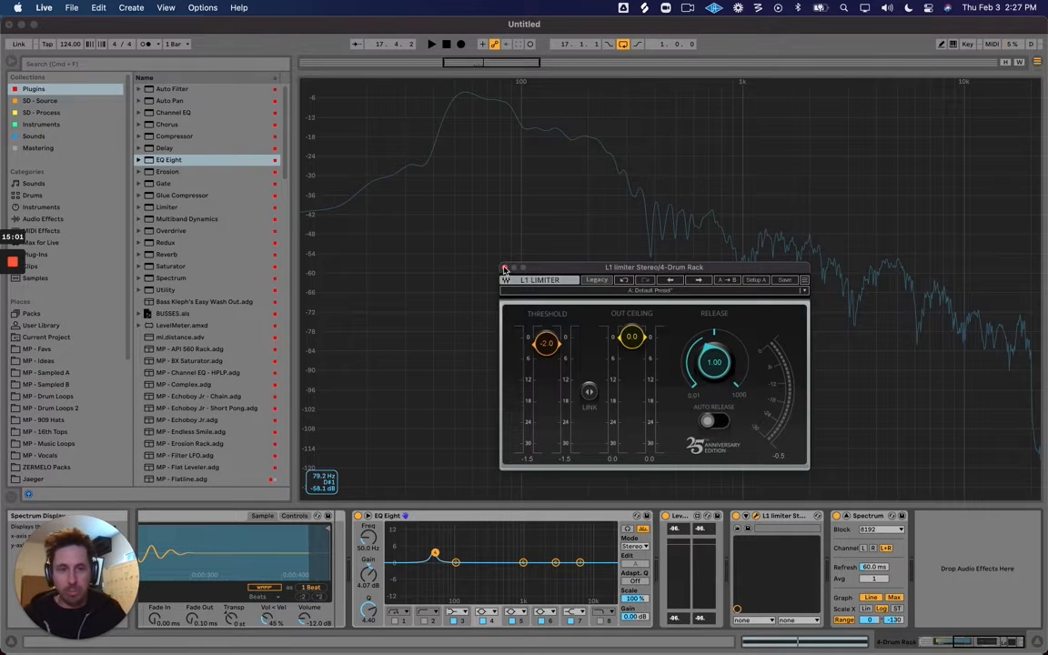
left_click(505, 268)
Search the browser for "lfo" and insert the MP - LFO Tool.adg preset between the L1 limiter and Spectrum
left_click(177, 62)
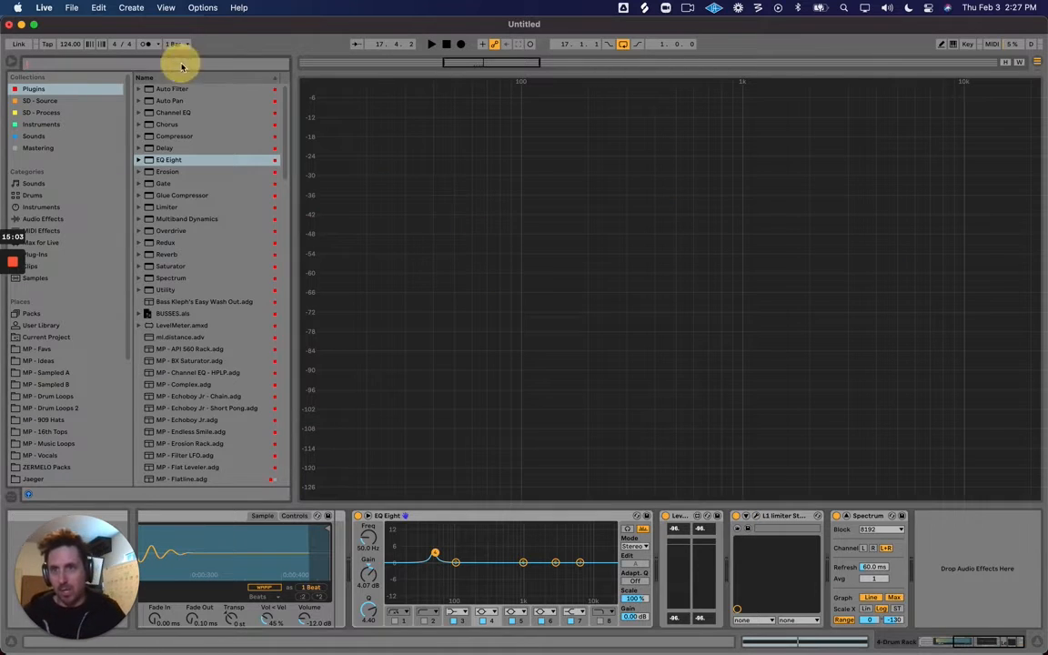
type("lfo")
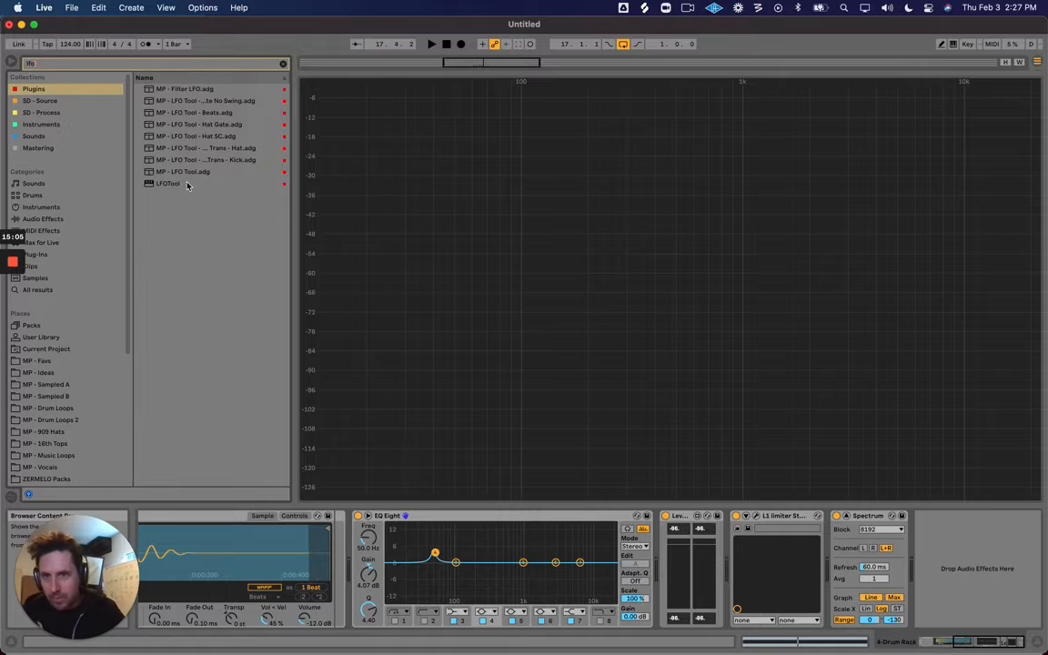
left_click(171, 171)
left_click_drag(179, 177, 826, 545)
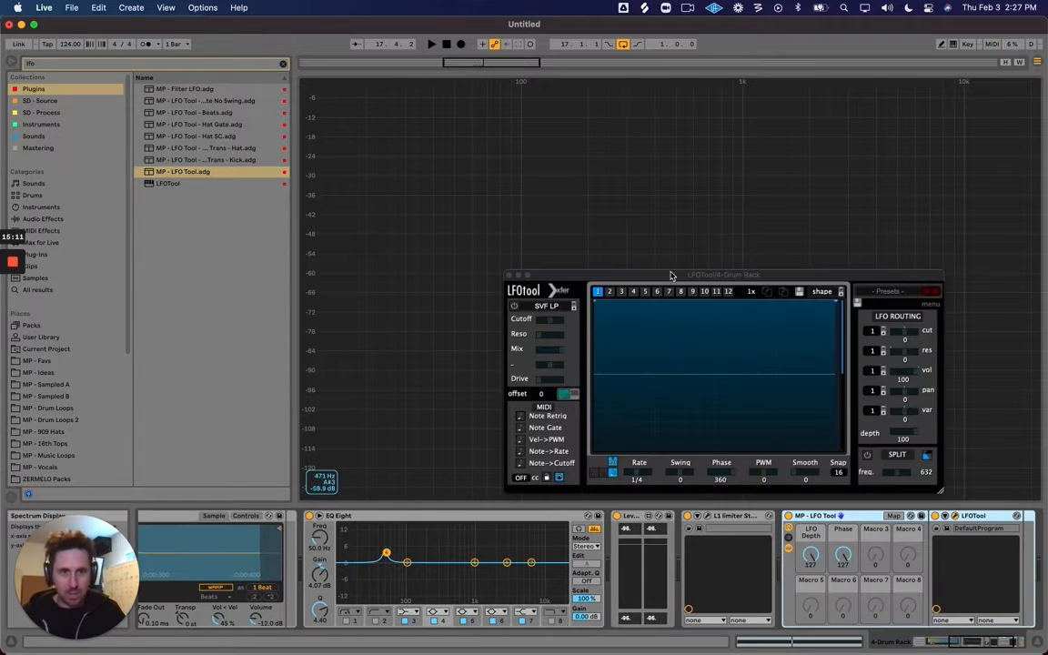
left_click_drag(671, 275, 438, 182)
With the loop playing, shape LFOTool's volume curve to drop after about a third of the cycle, reach zero near halfway, and recover at the end
key("space")
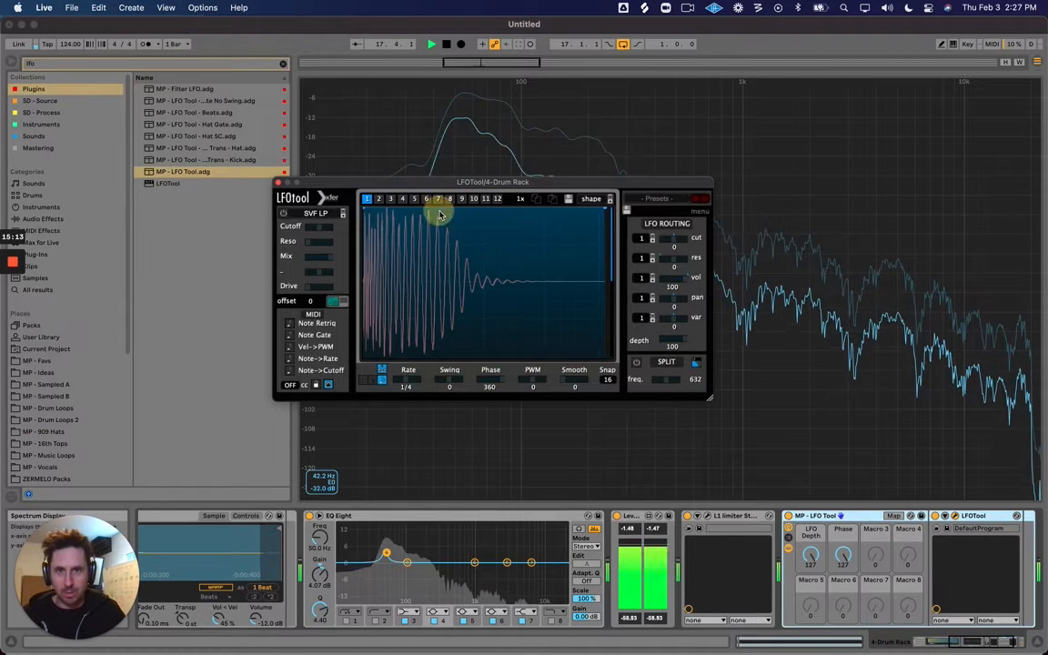
double_click(440, 215)
double_click(486, 215)
left_click_drag(486, 216, 470, 371)
double_click(561, 254)
left_click_drag(561, 254, 596, 397)
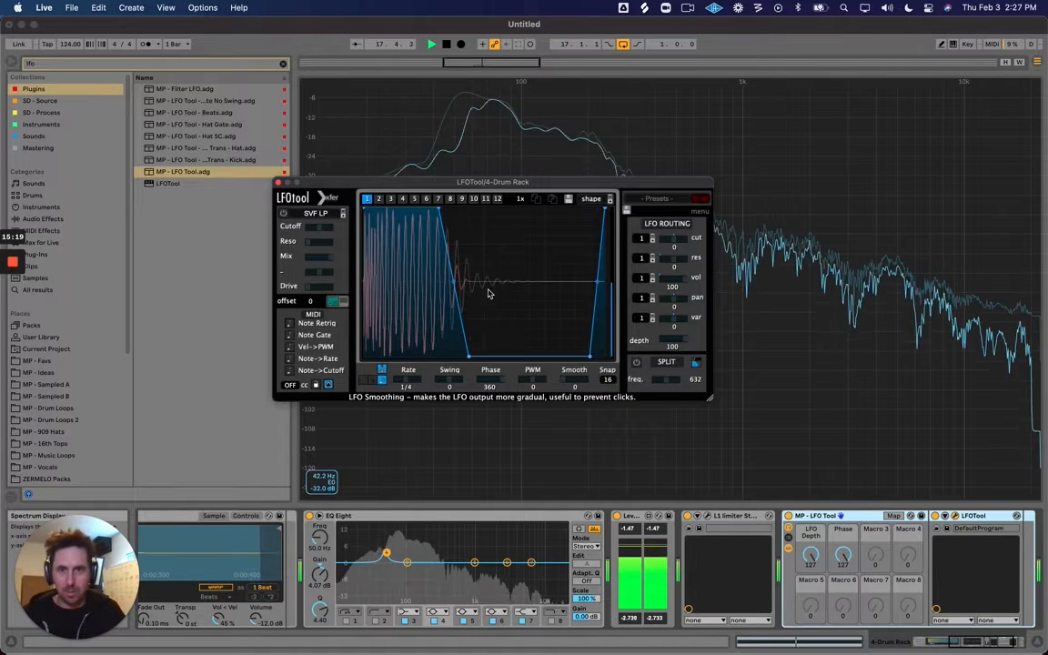
left_click_drag(468, 353, 483, 358)
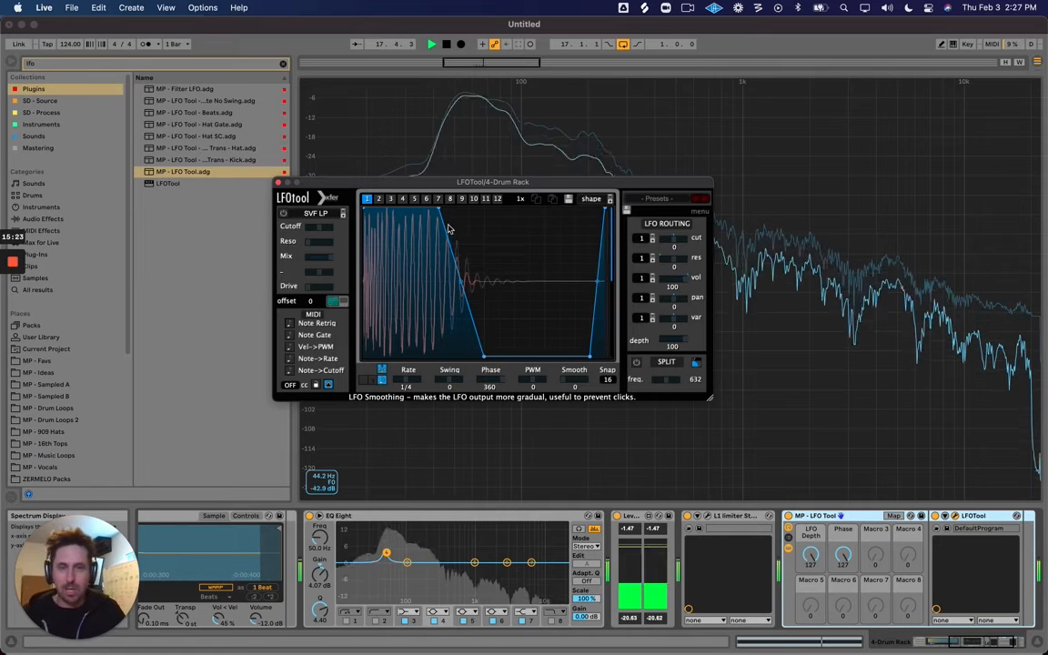
key("space")
mouse_move(443, 210)
left_mouse_down()
mouse_move(457, 209)
mouse_move(442, 208)
left_mouse_up()
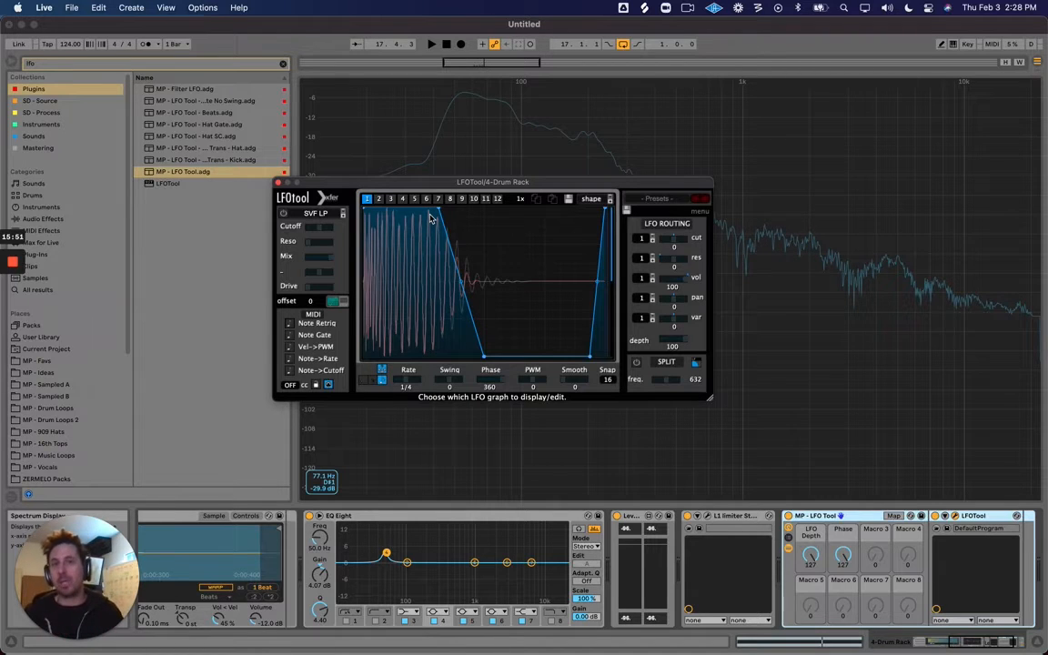
Try starting the LFOTool volume drop about halfway through the cycle, replay the kick loop, and move both drop points back
key("space")
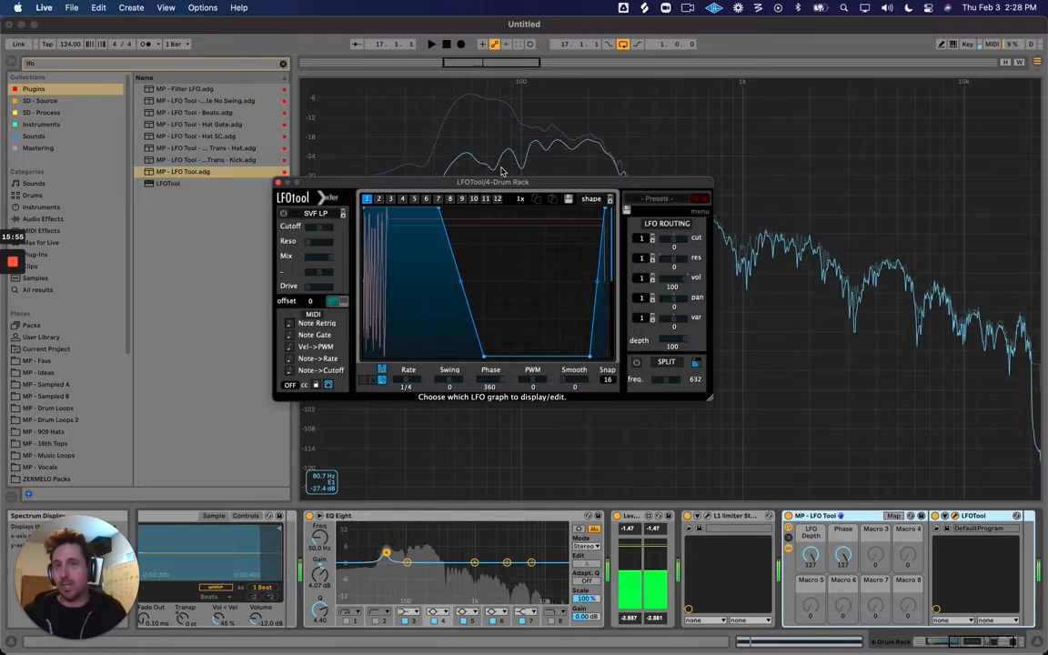
key("space")
left_click_drag(478, 183, 461, 209)
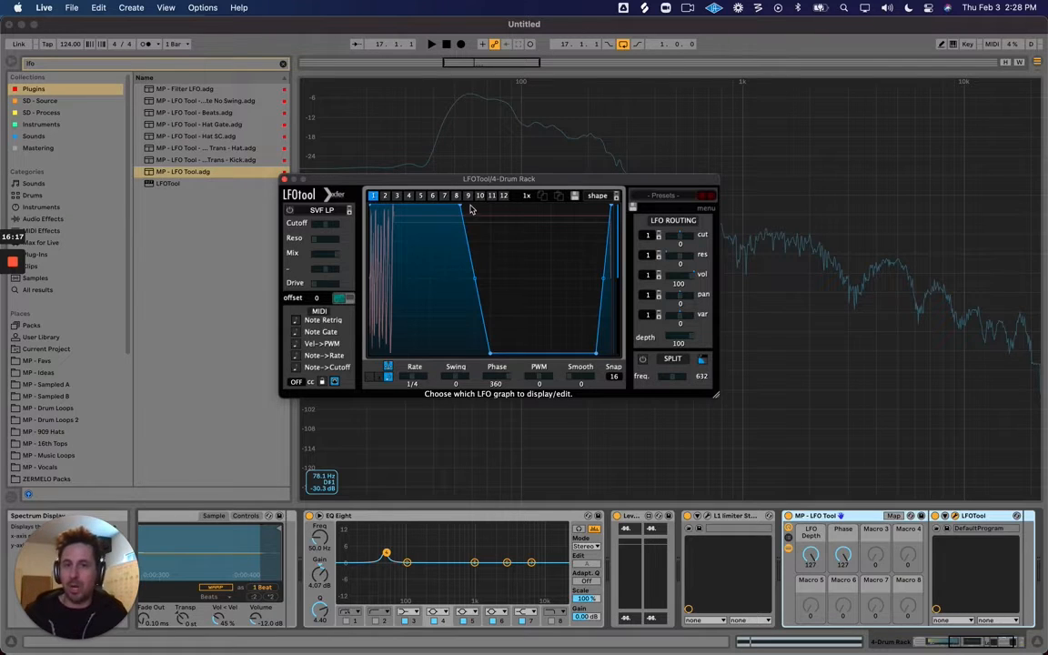
left_click_drag(459, 206, 490, 205)
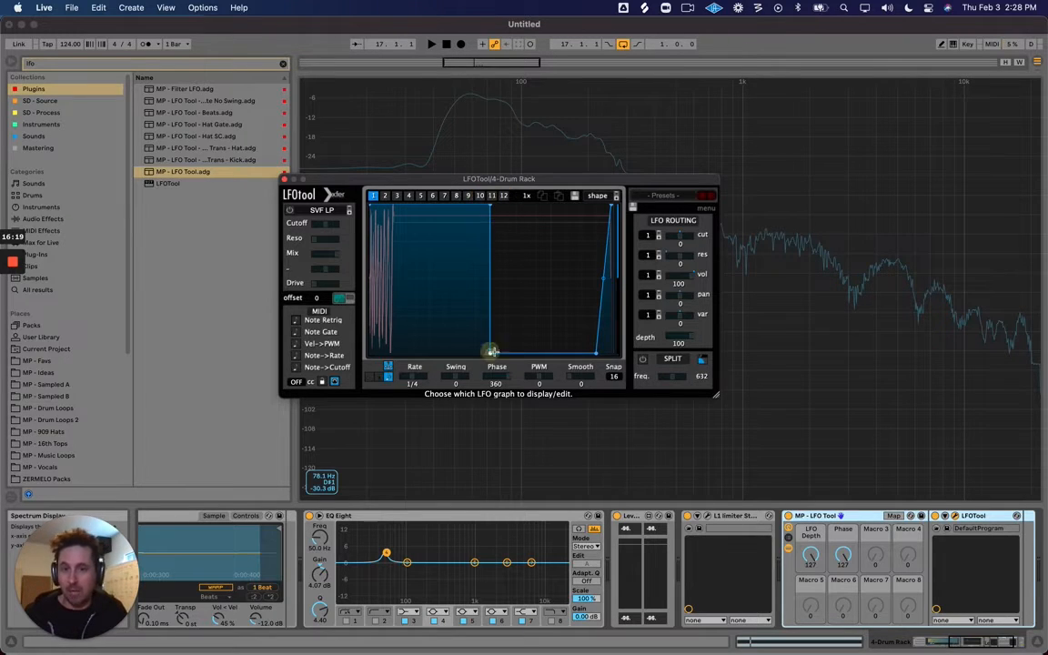
left_click_drag(490, 351, 520, 353)
key("space")
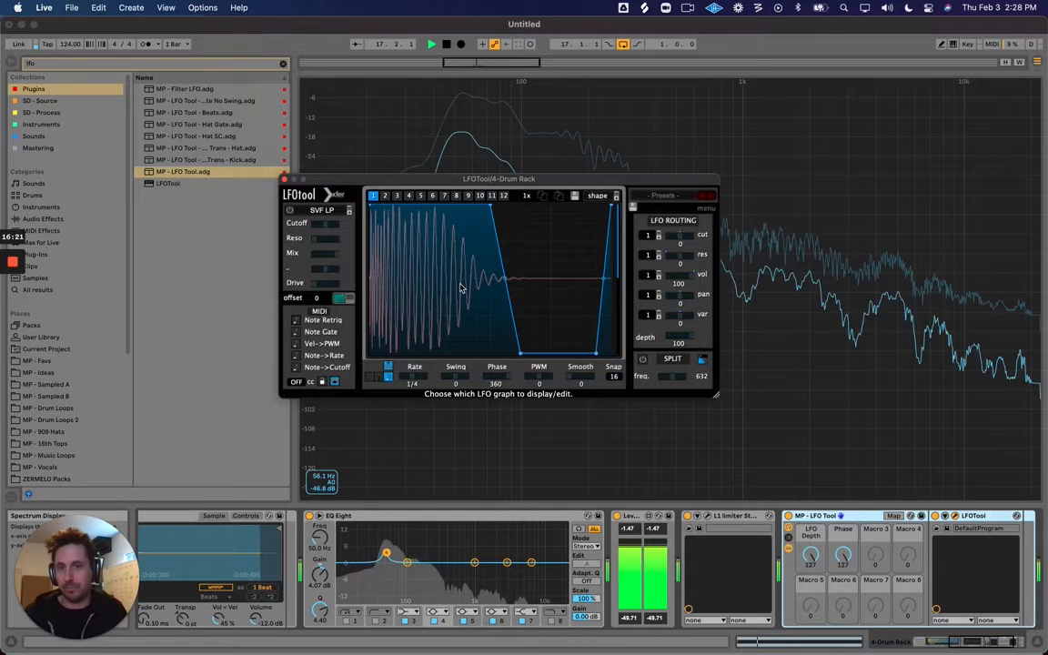
key("space")
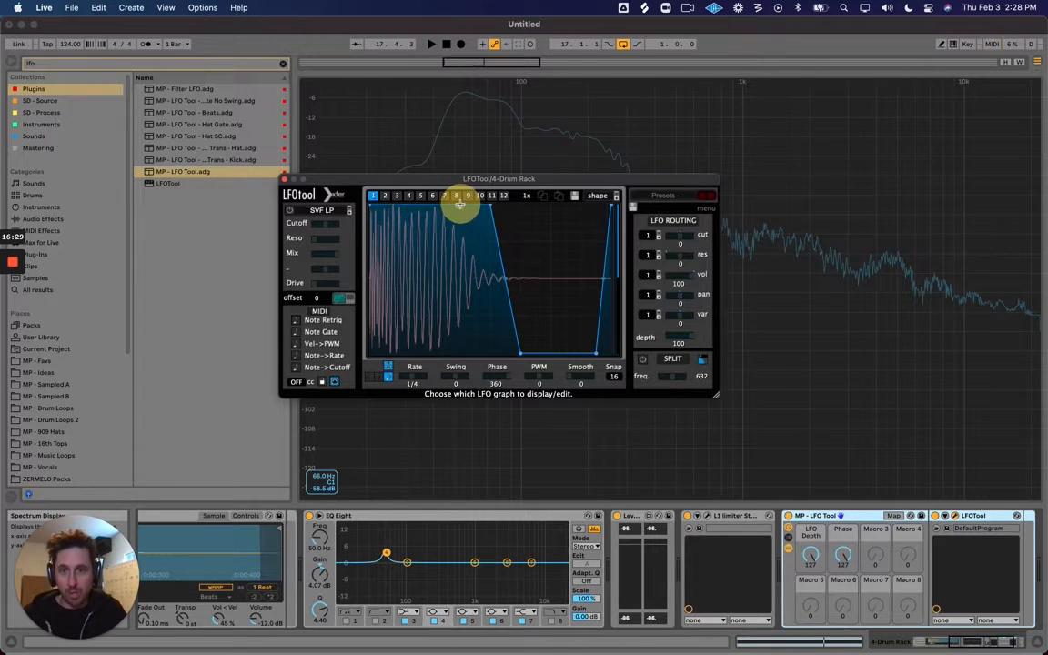
left_click_drag(491, 207, 459, 206)
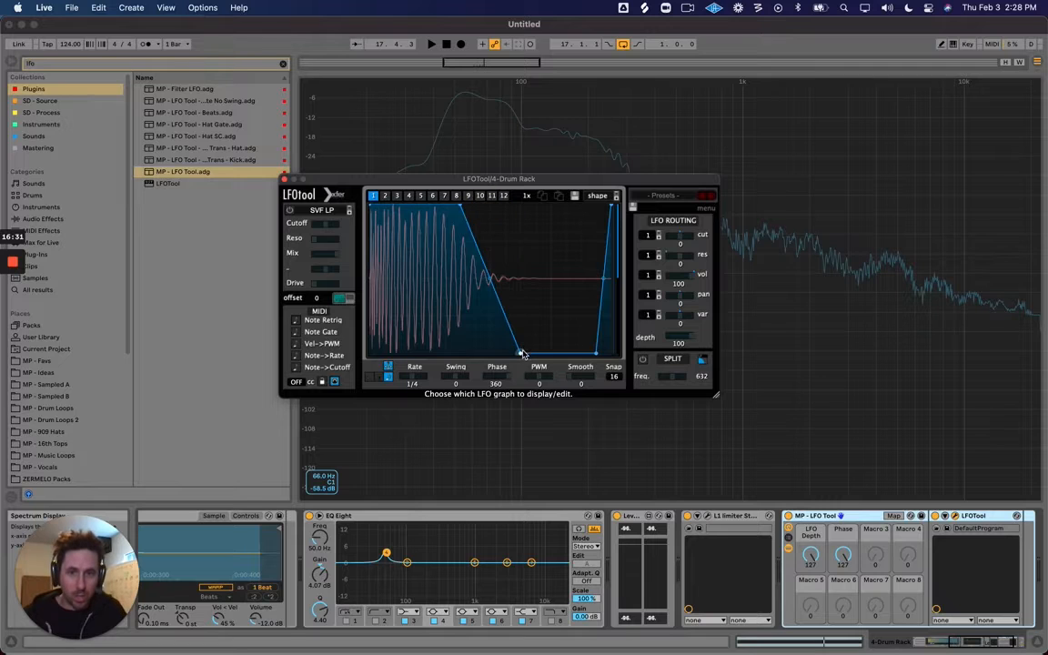
left_click_drag(521, 353, 490, 354)
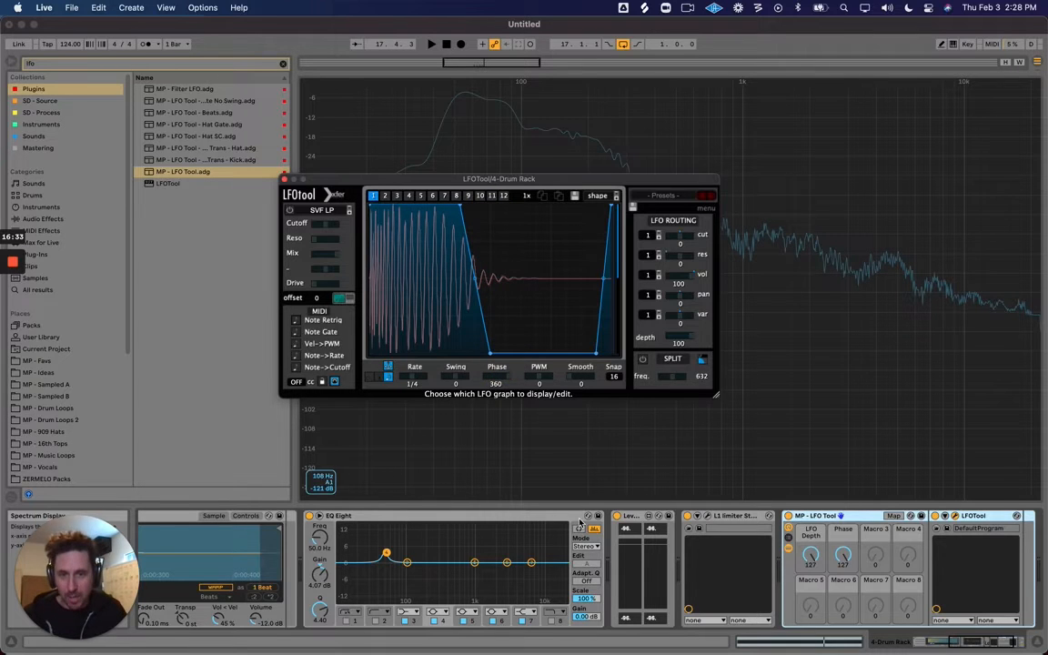
Deactivate the EQ Eight device on the Drum Rack track
left_click(481, 513)
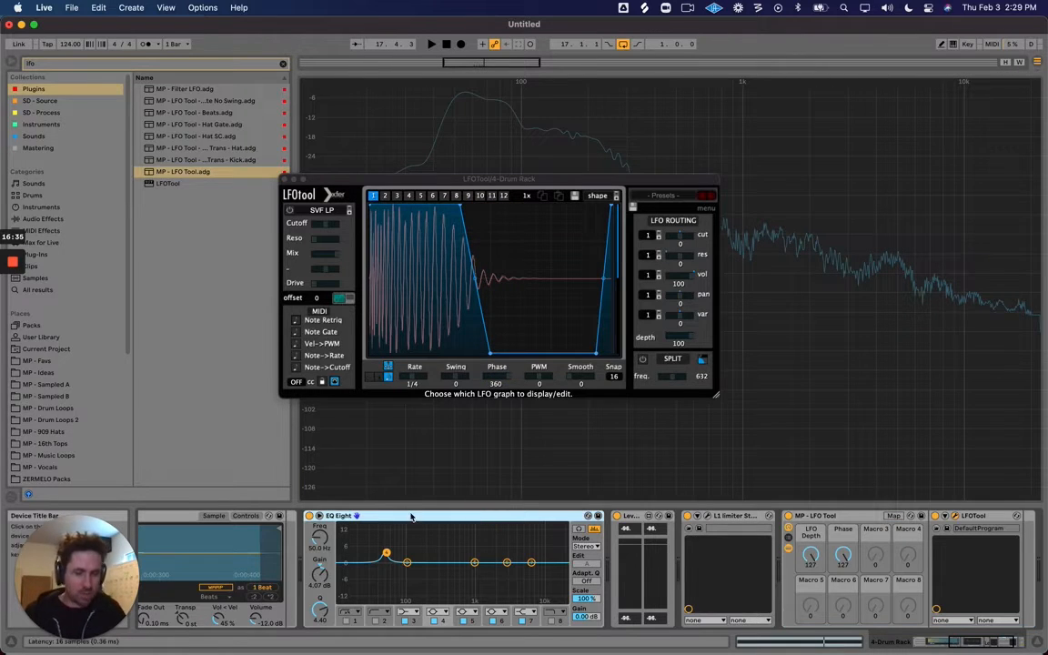
key("0")
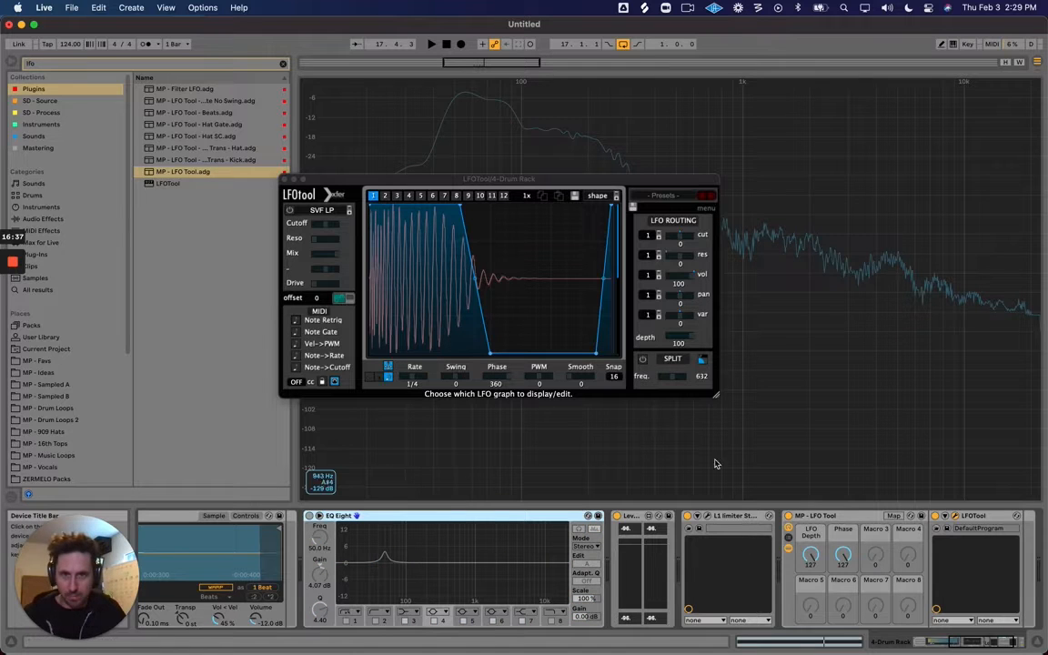
Steepen the LFOTool volume drop by moving its upper starting point slightly later, and close the plug-in window
left_click(460, 210)
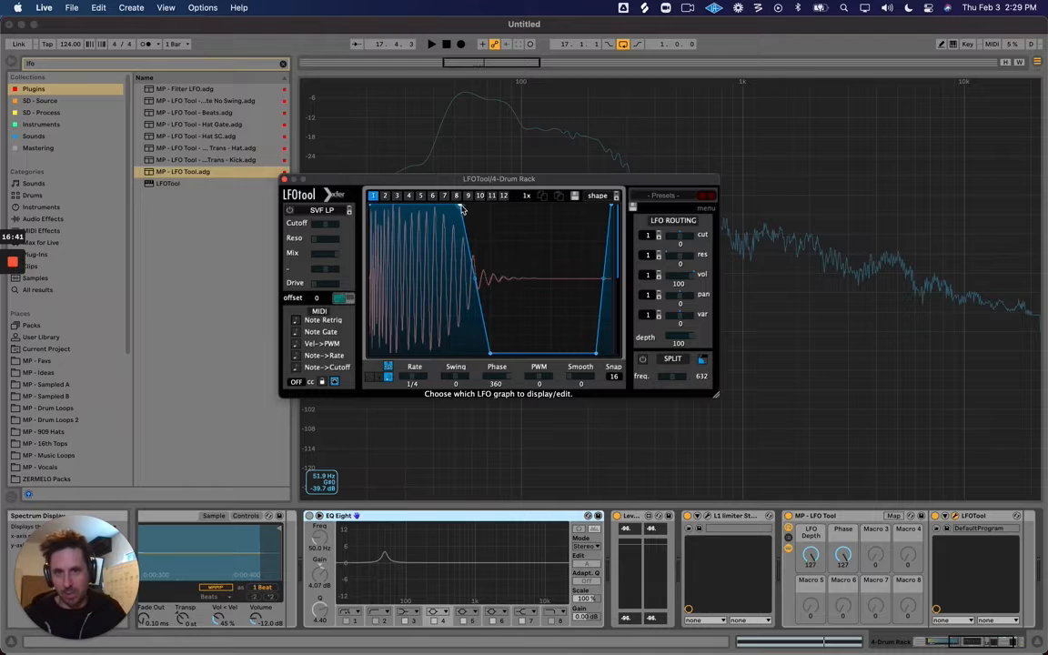
left_click_drag(461, 210, 476, 207)
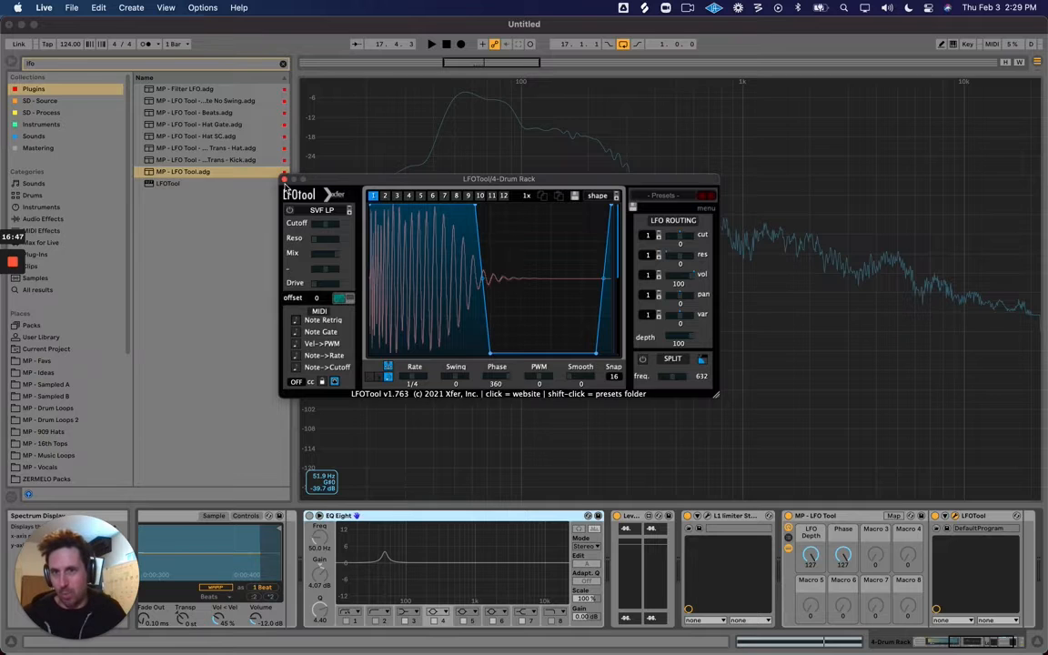
left_click(285, 179)
Open the Drum Rack clip, move its first kick_allnight note up to kick_angel_909, and play the loop
left_click(597, 234)
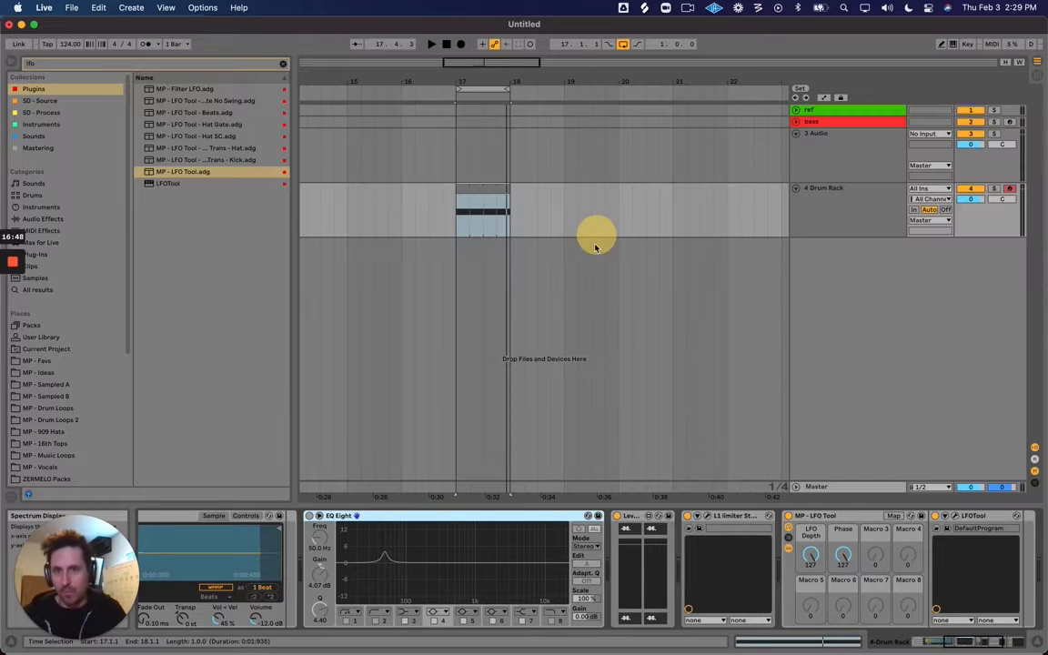
double_click(486, 185)
left_click(533, 491)
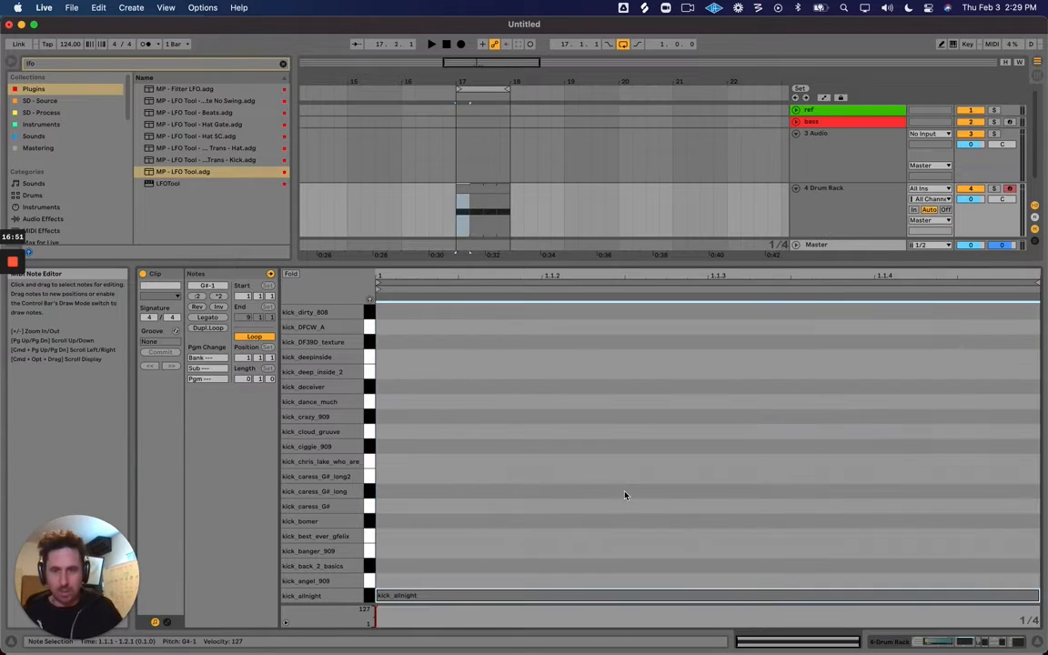
key("Up")
key("space")
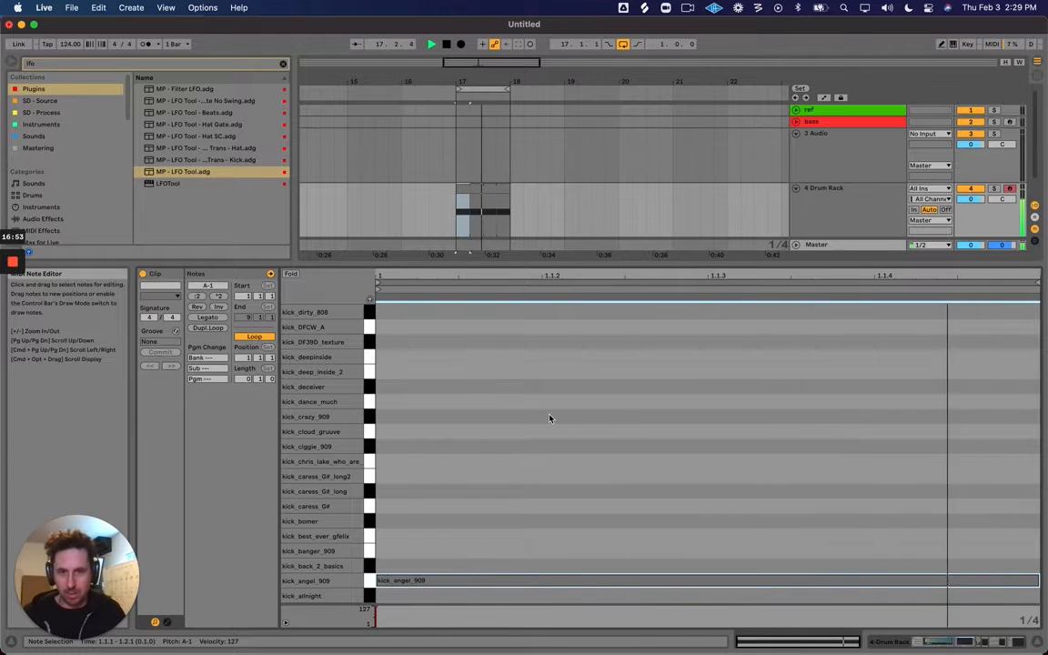
Show the Drum Rack track's device chain, enlarge its Spectrum display, and play the kick loop to examine the low end
key("shift+Tab")
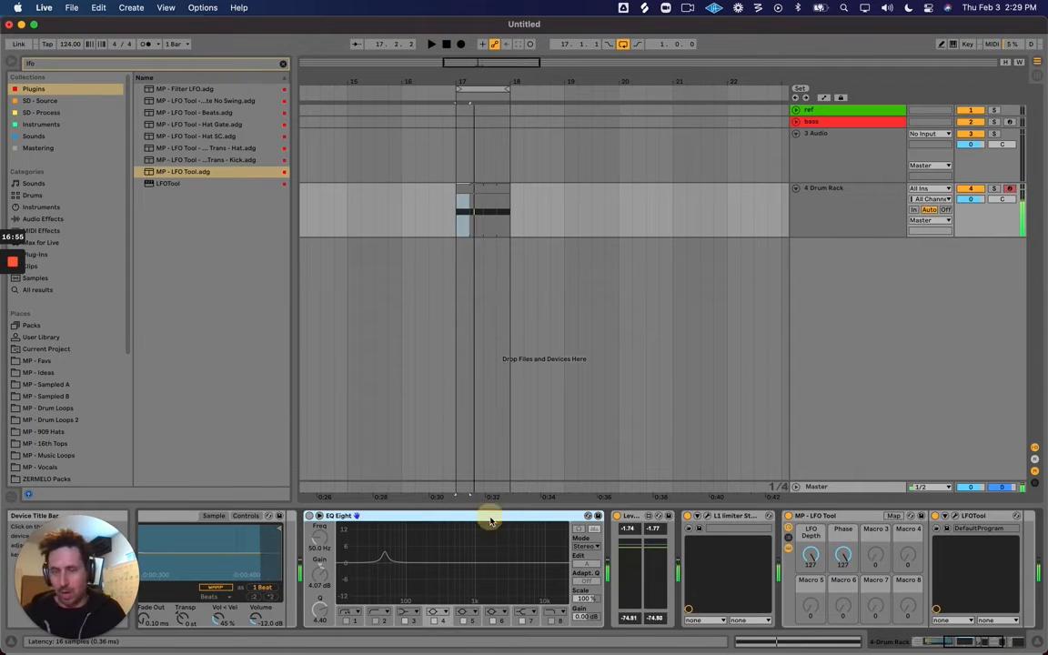
scroll(490, 523, "left", 10)
scroll(493, 537, "right", 10)
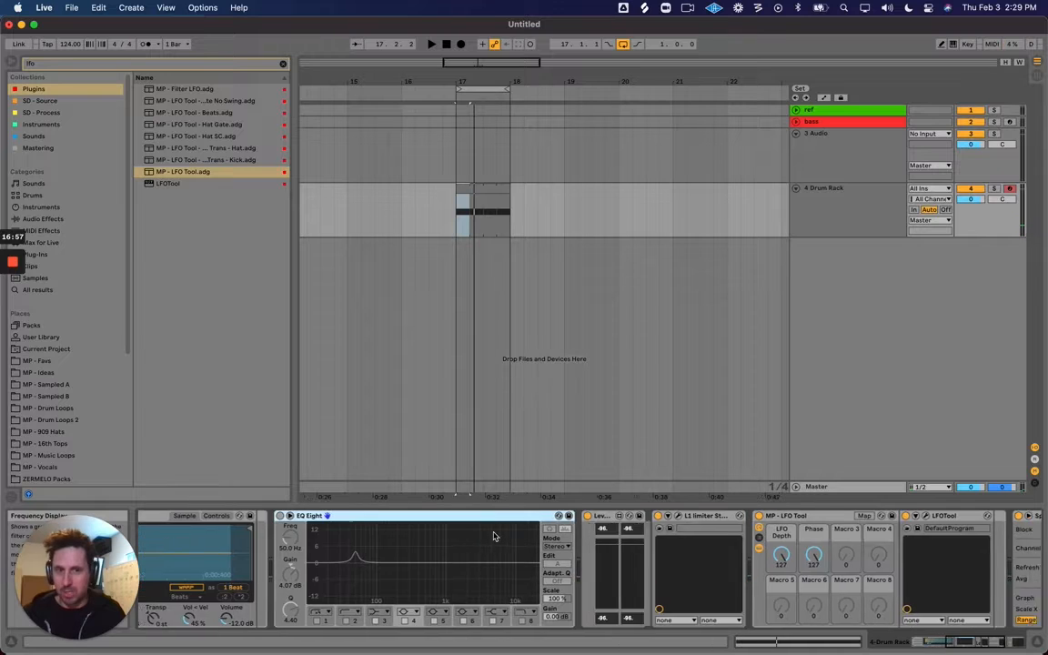
scroll(494, 537, "right", 10)
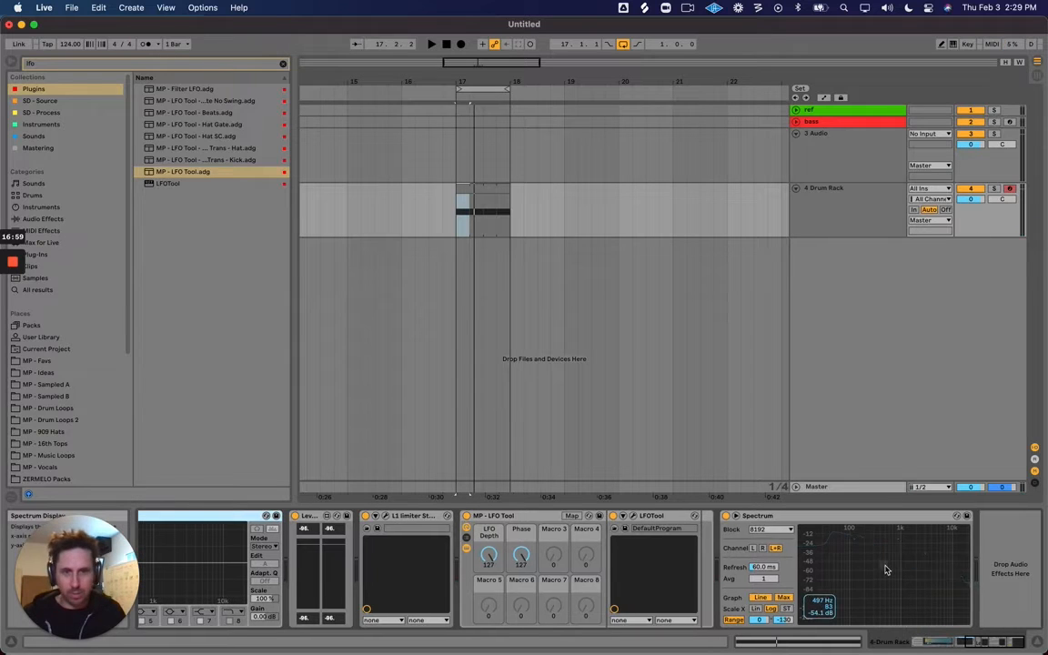
double_click(886, 570)
key("space")
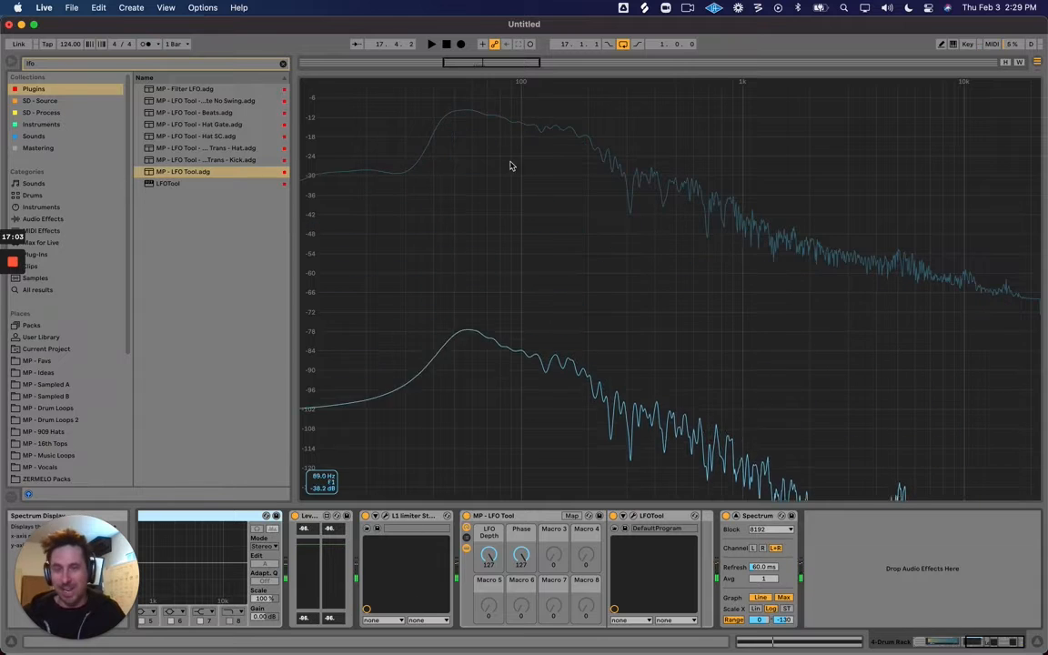
key("space")
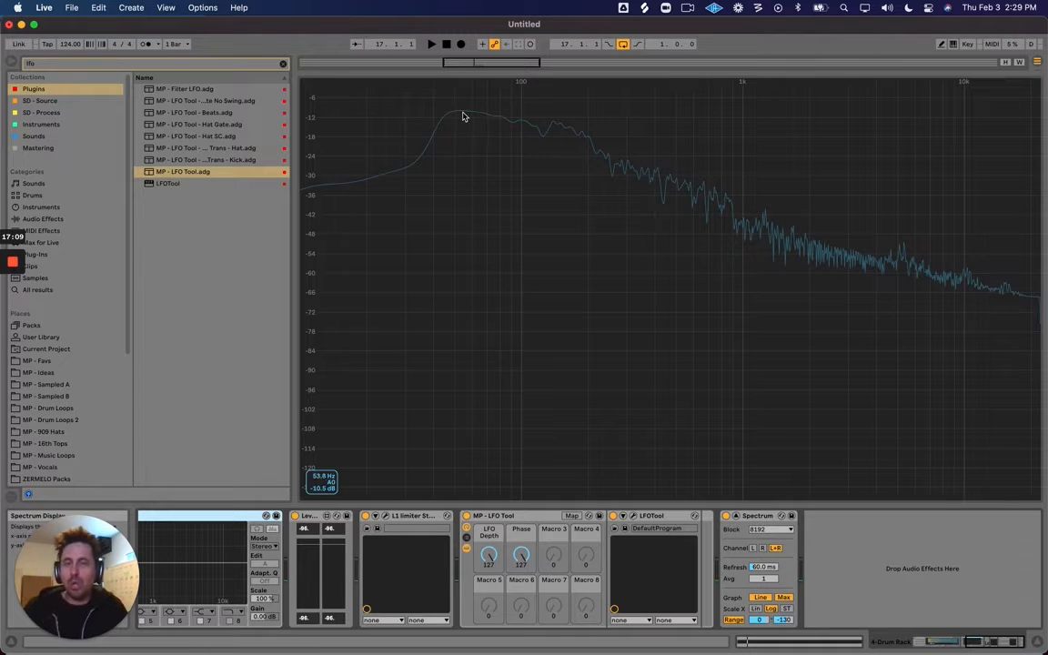
Open the L1 limiter on the Drum Rack track, check its metering while the loop plays, and close its window
scroll(628, 546, "left", 6)
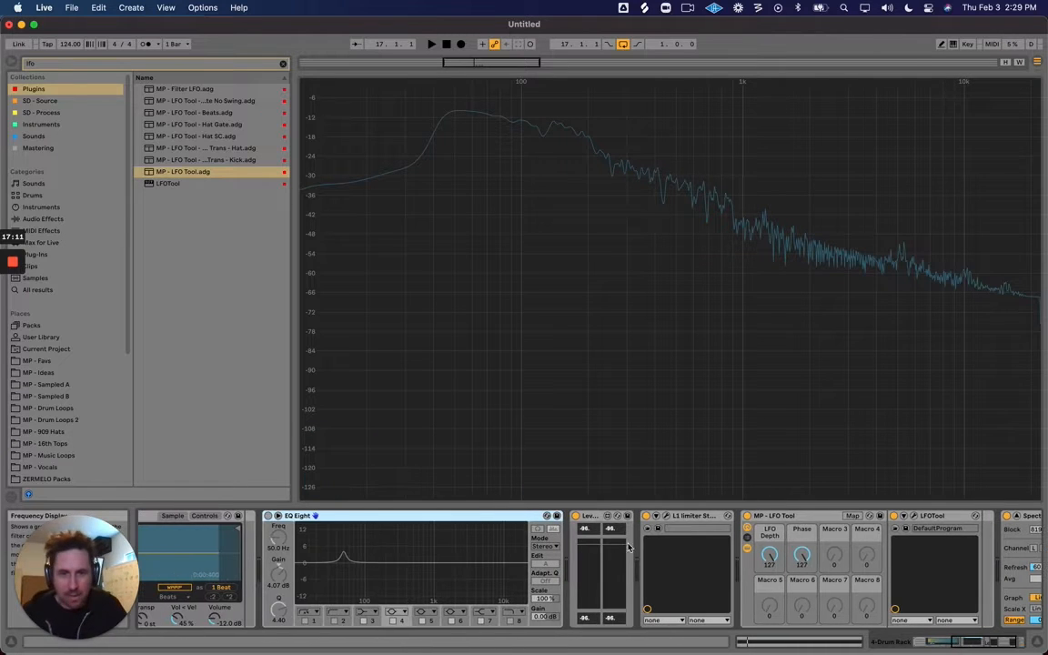
left_click(664, 515)
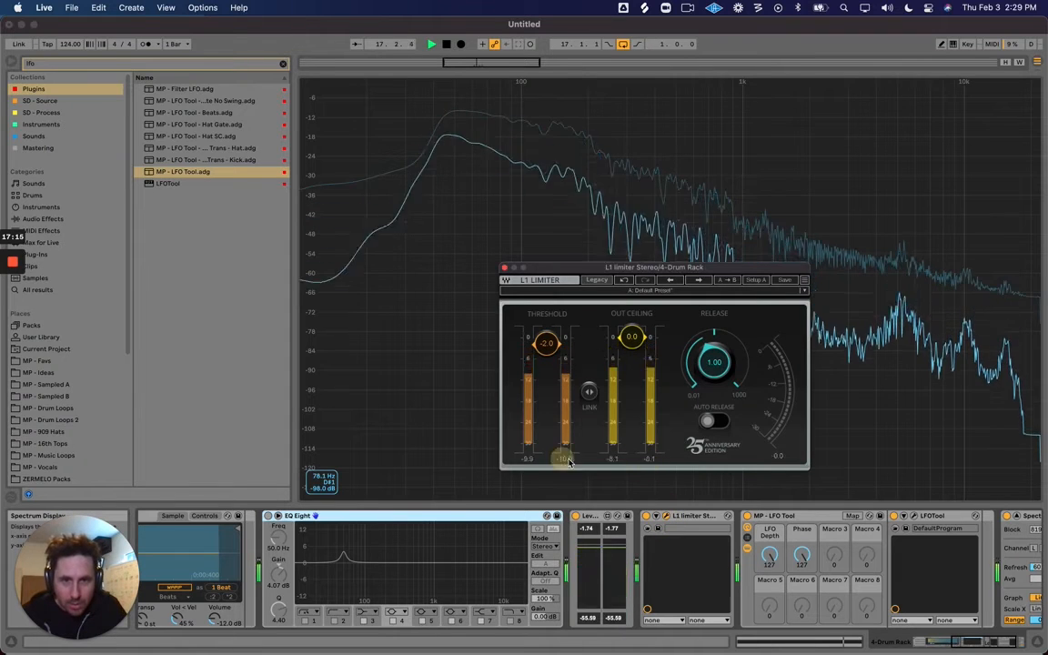
key("space")
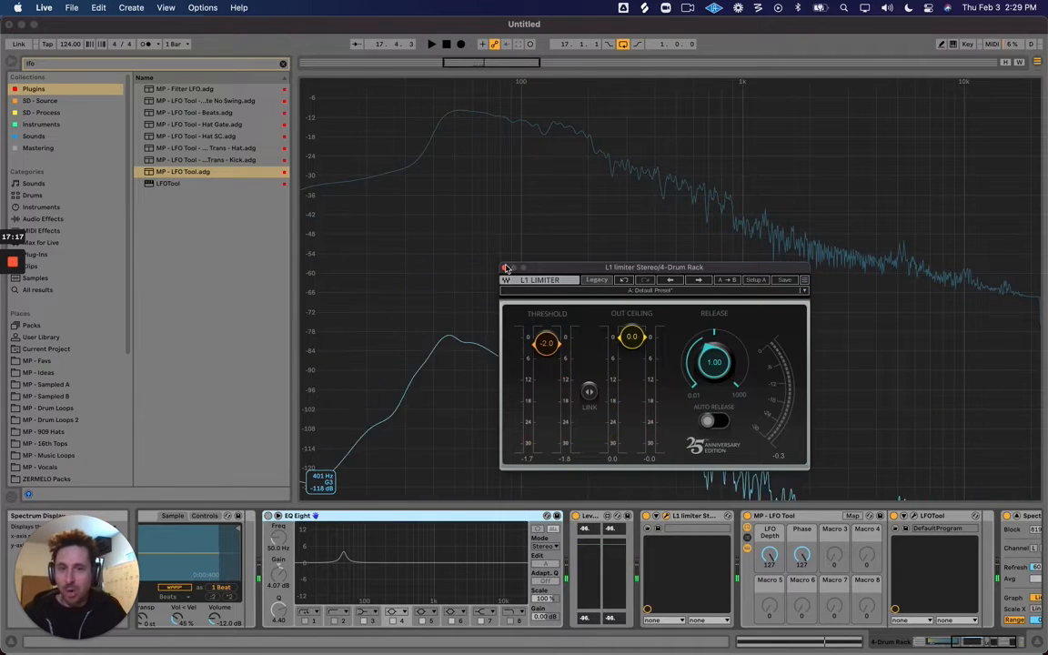
left_click(655, 264)
left_click(504, 268)
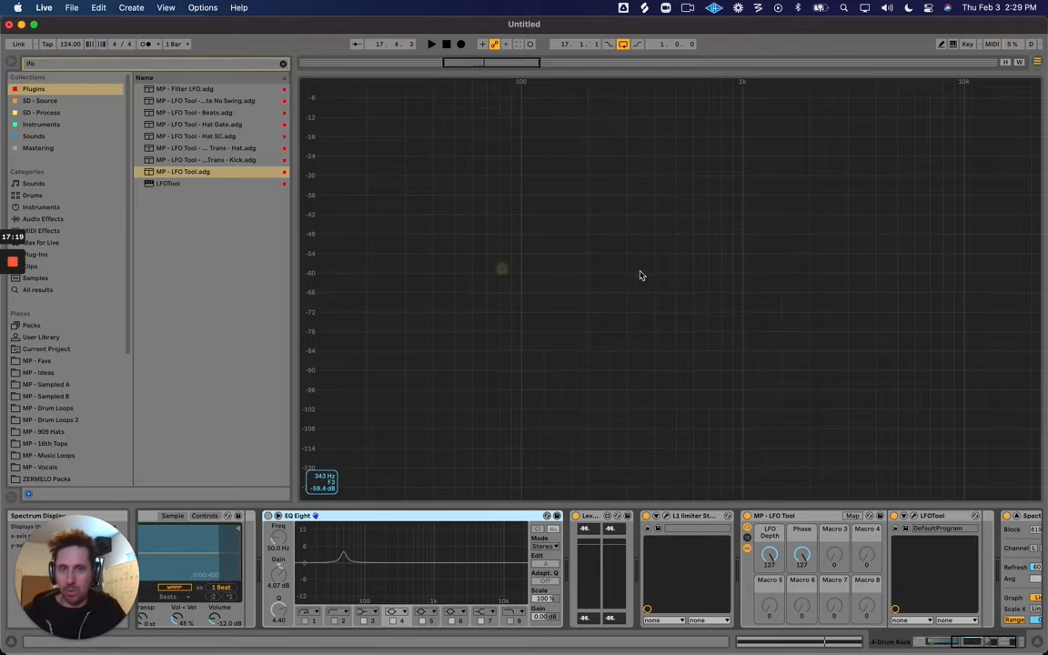
Collapse the enlarged Spectrum, show the Master track's devices, and switch to Session View
left_click(641, 273)
double_click(606, 270)
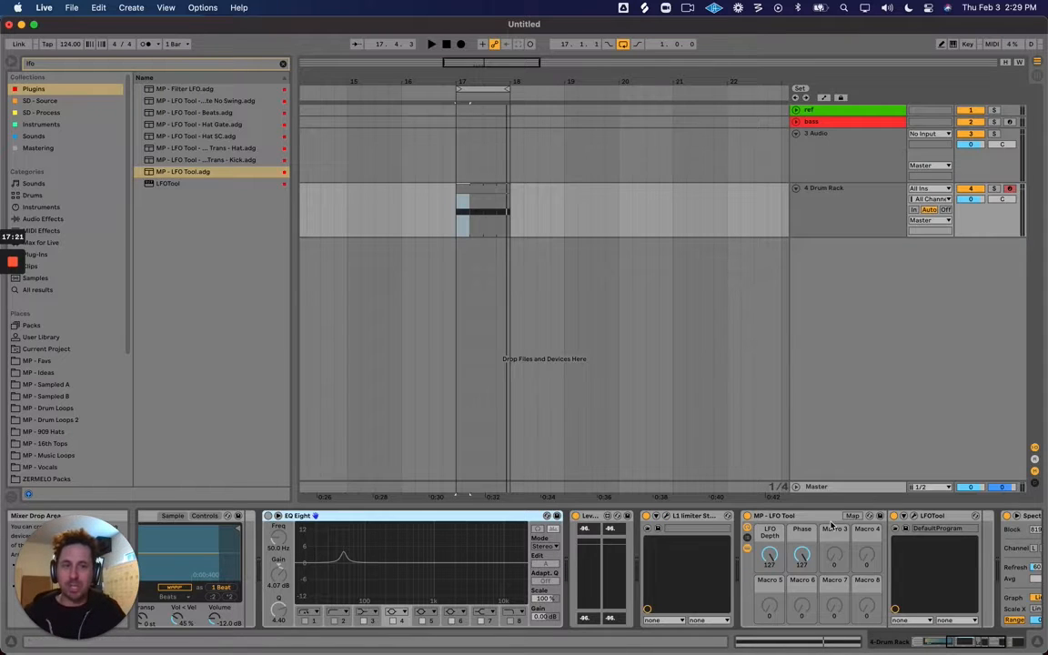
left_click(832, 487)
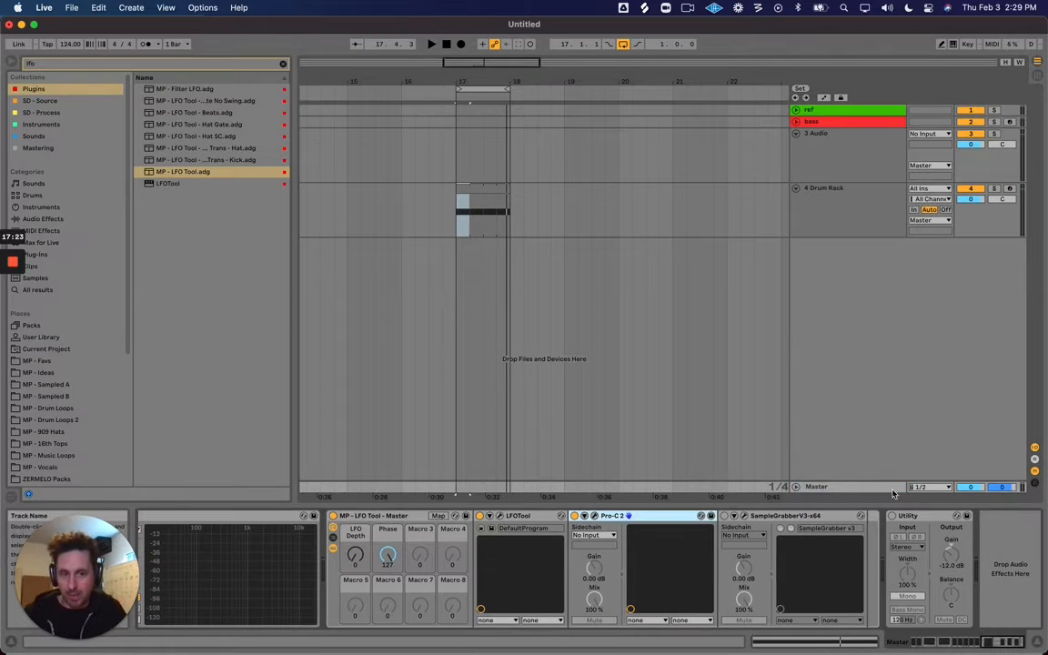
left_click(868, 488)
key("Tab")
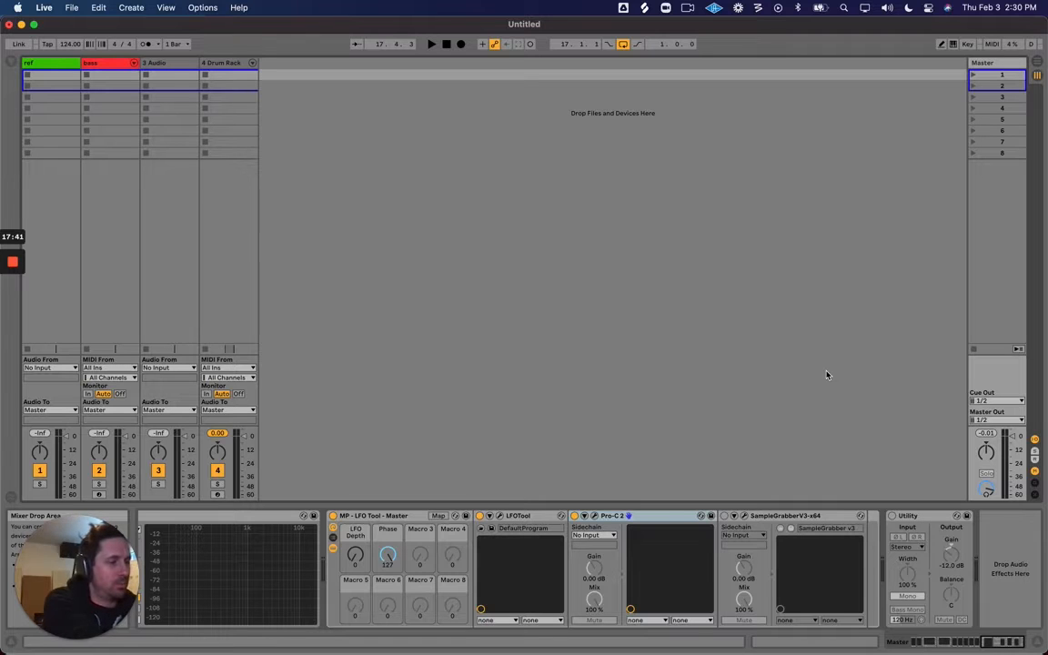
Play the kick loop and reset the Drum Rack and Master peak level readings to compare their peaks
left_click(846, 100)
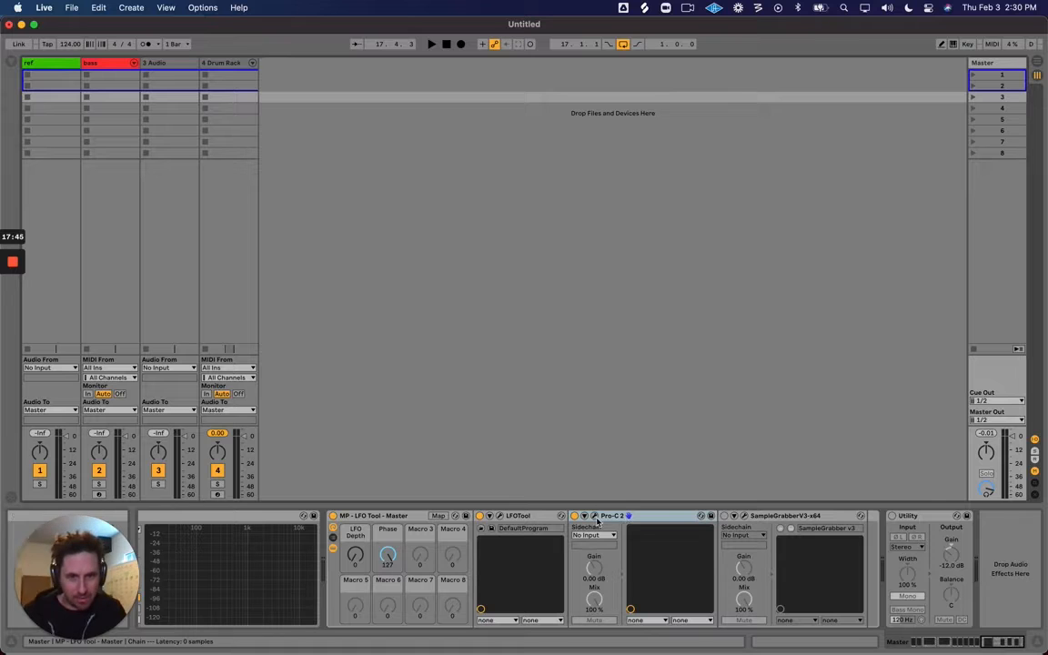
left_click(625, 517)
left_click(525, 518)
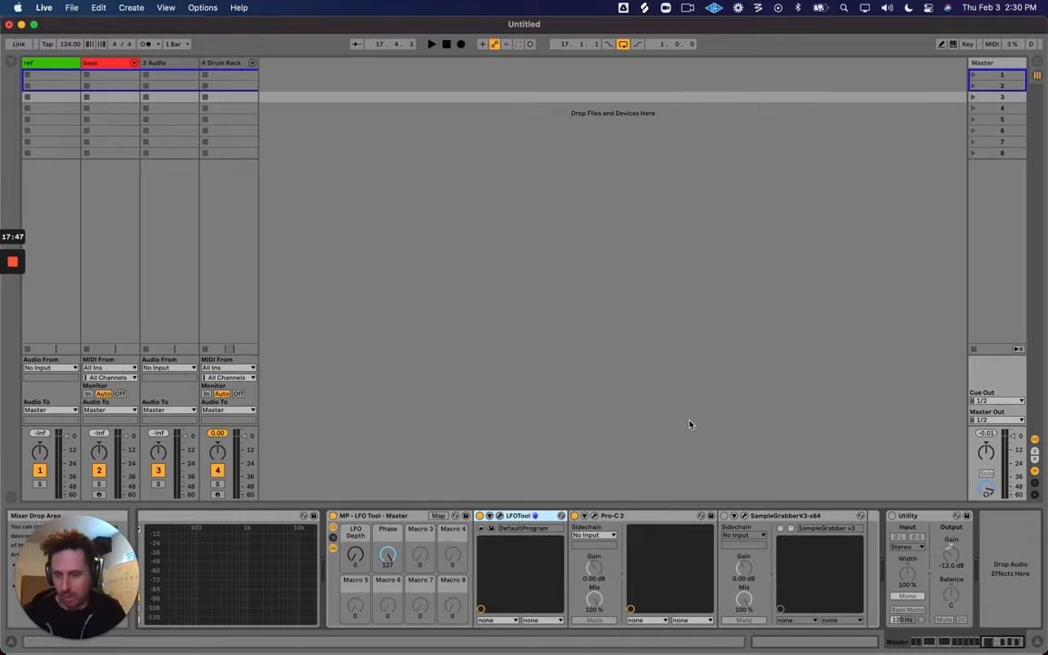
key("Tab")
key("Tab")
key("space")
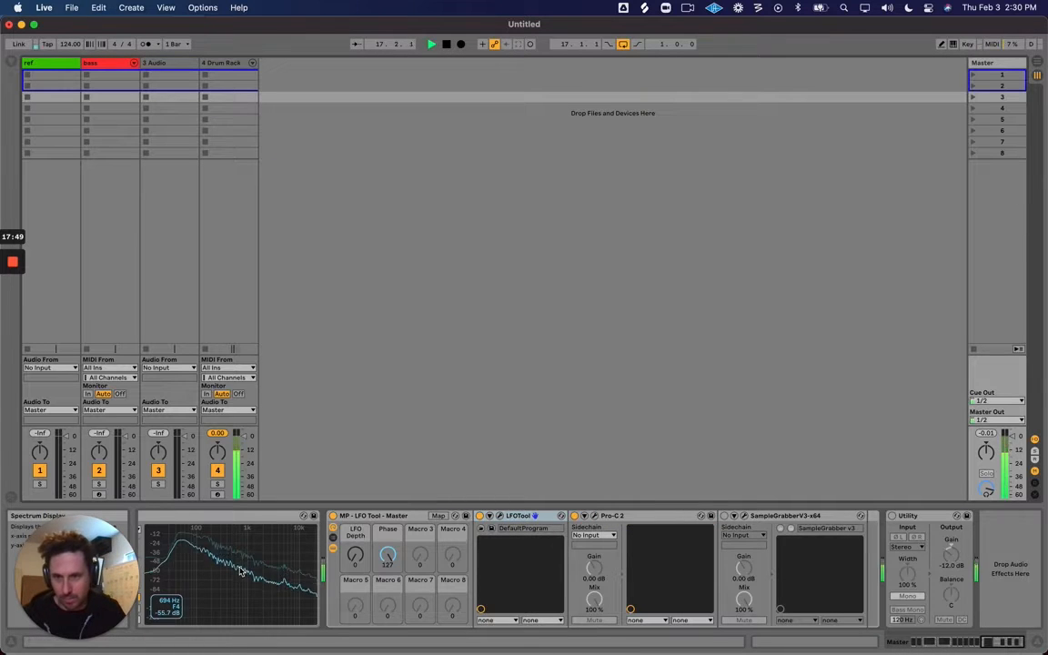
key("space")
left_click(987, 434)
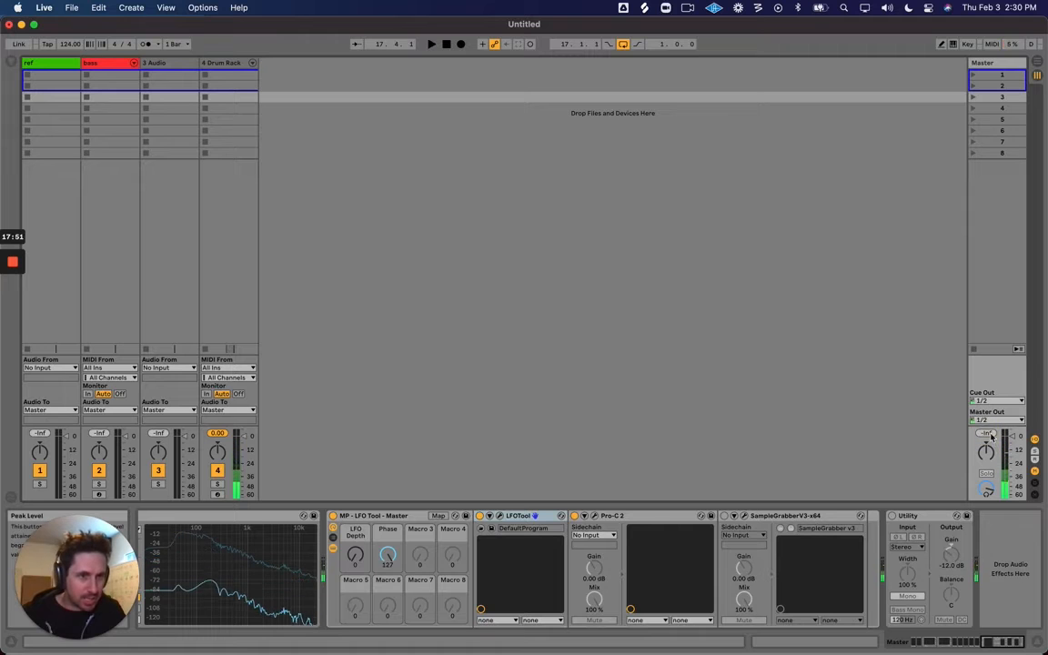
left_click(217, 433)
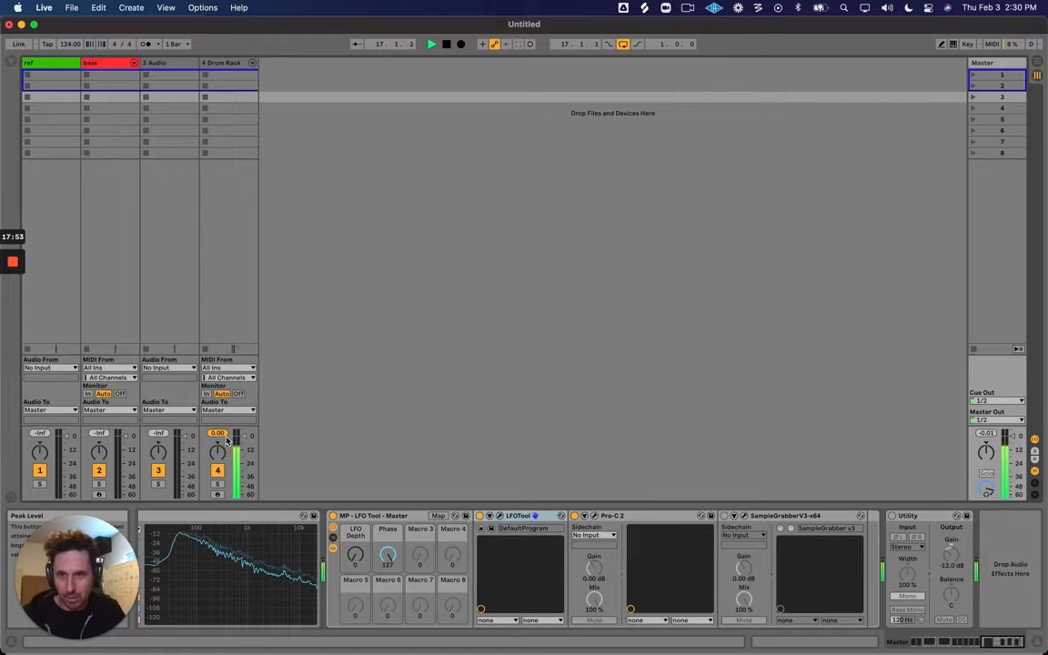
left_click(987, 434)
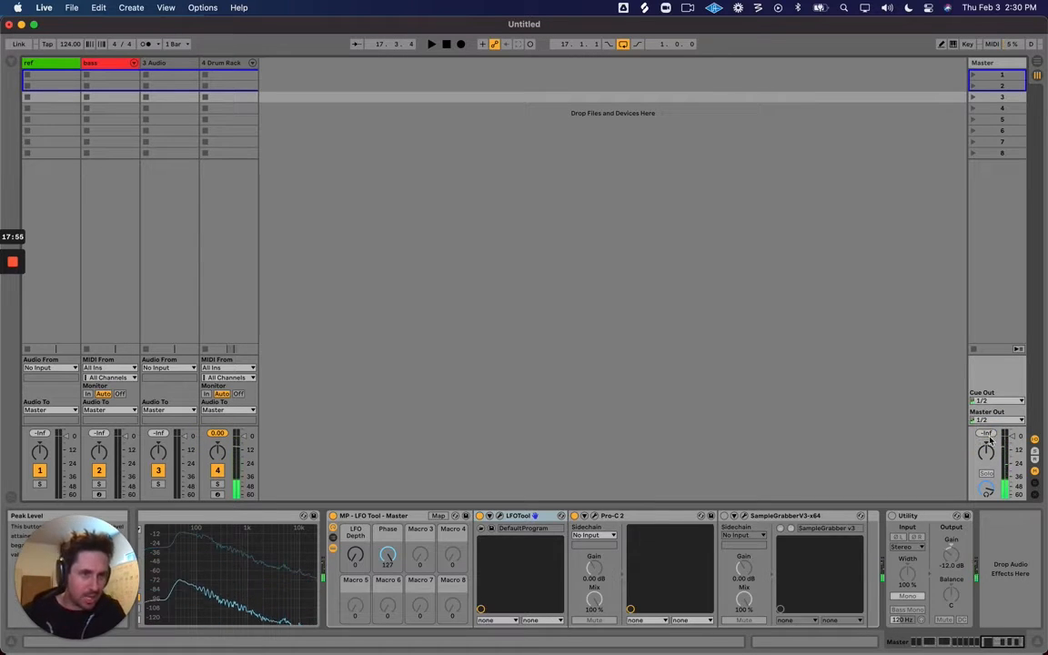
key("space")
Enlarge the Master track's Spectrum to examine the kick's low end, show the browser, and return to the session mixer
left_click(274, 521)
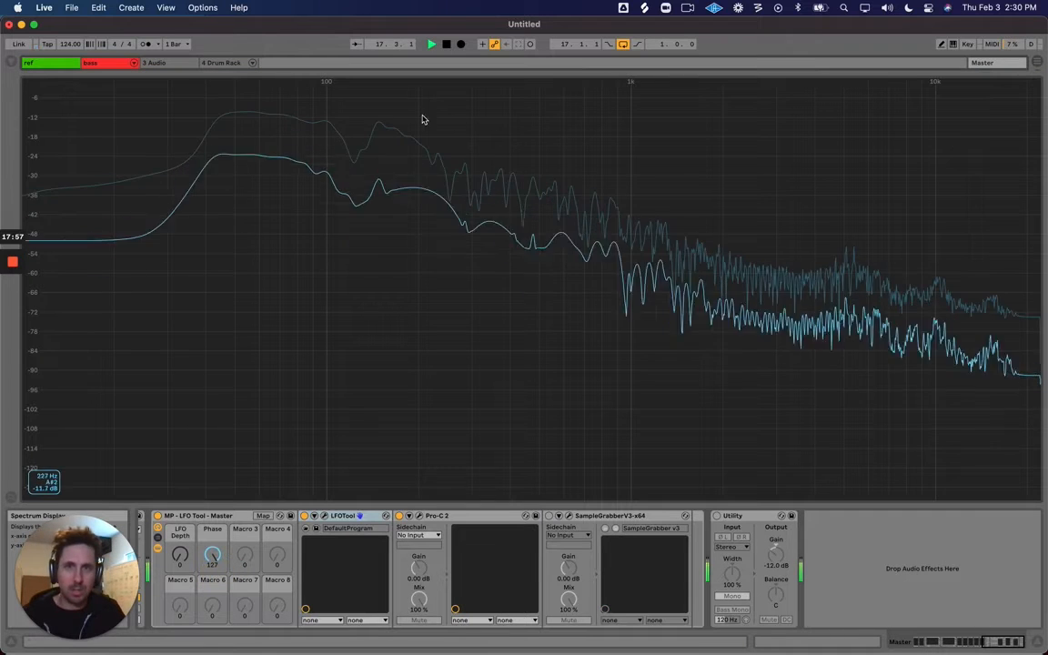
key("super+alt+b")
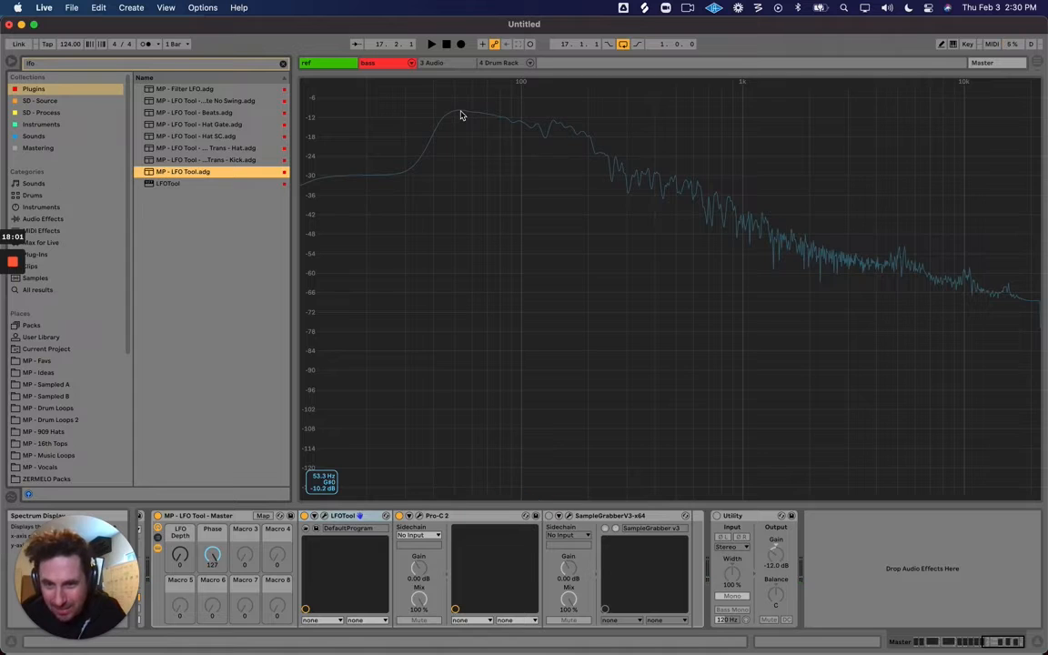
key("Tab")
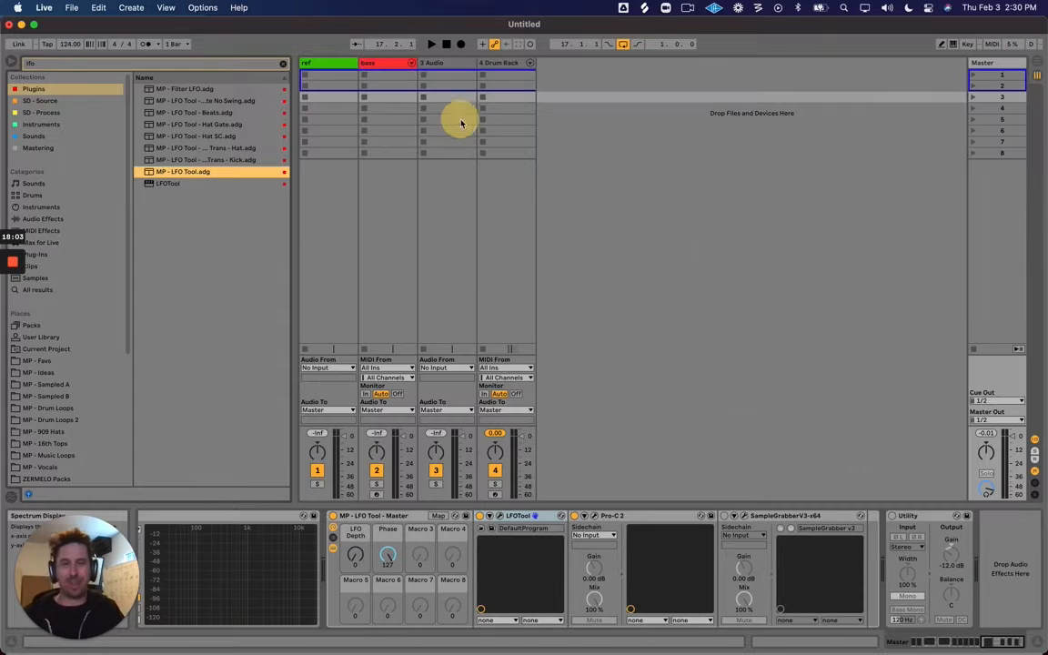
Return to Arrangement View, open LFOTool on the Drum Rack track, and play the loop to examine the kick's waveform
key("Tab")
left_click(821, 189)
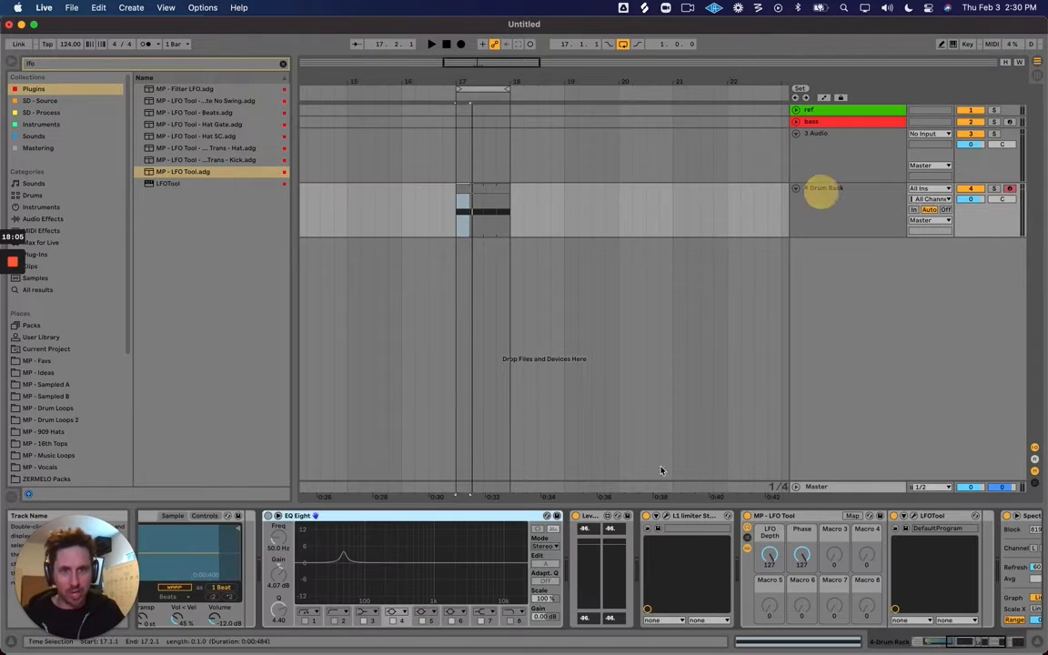
left_click(915, 519)
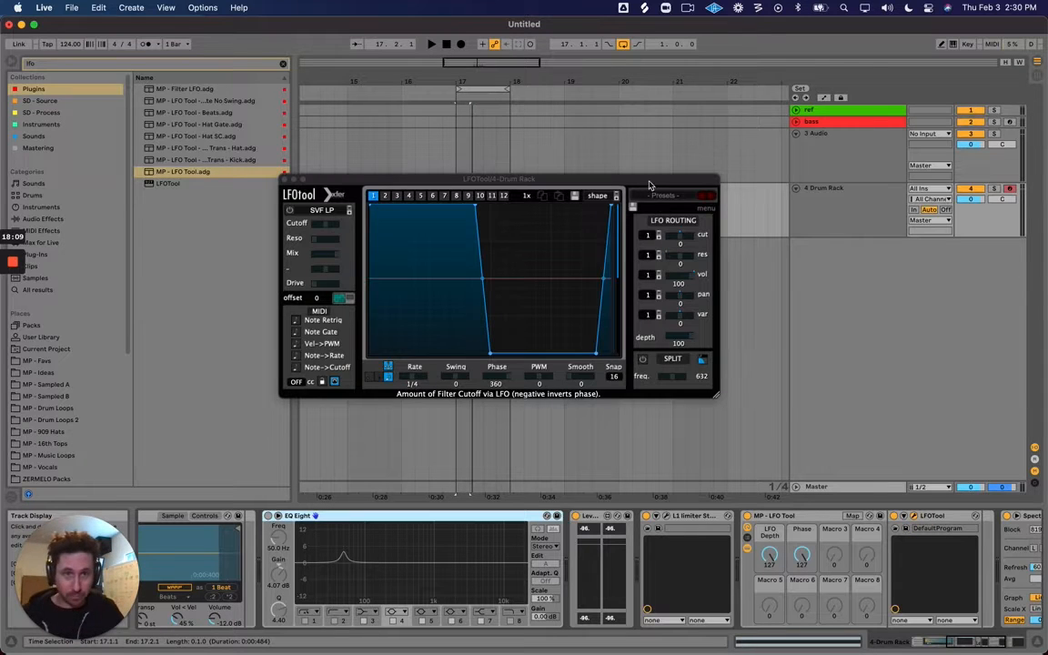
left_click_drag(650, 184, 790, 193)
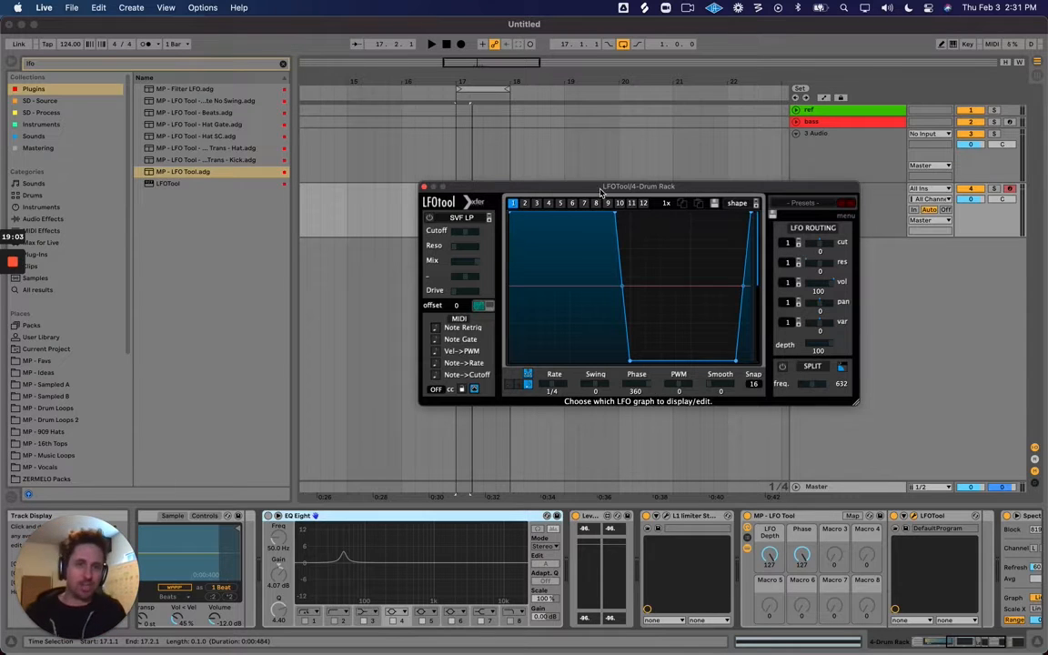
key("space")
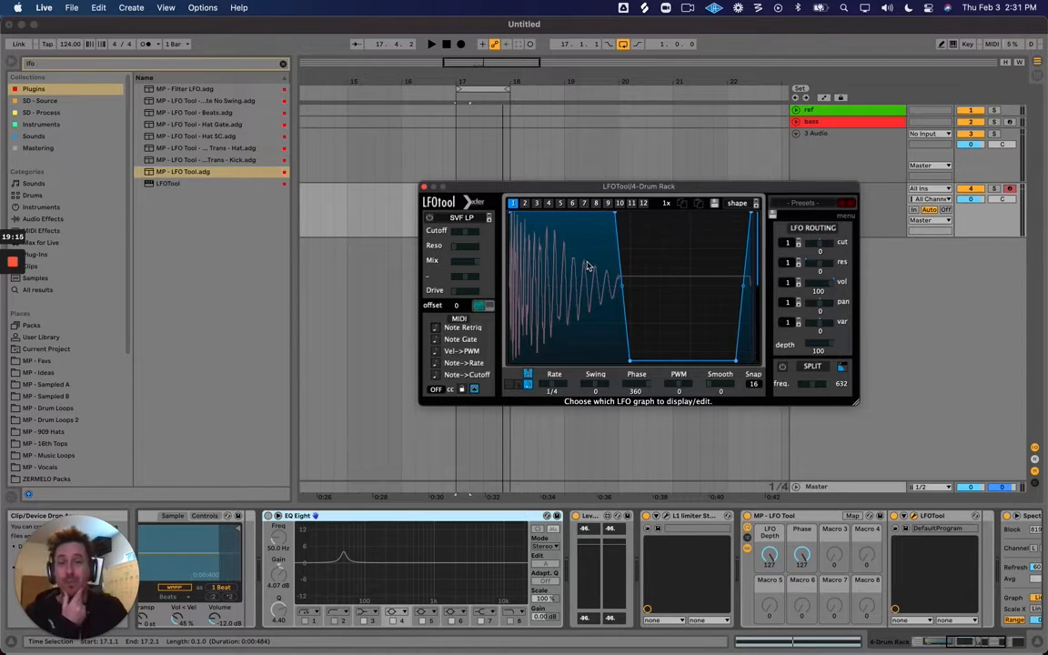
Activate EQ Eight on the Drum Rack track, set its low band to Q 3.50 and 7.48 dB gain, and play the loop
left_click(348, 516)
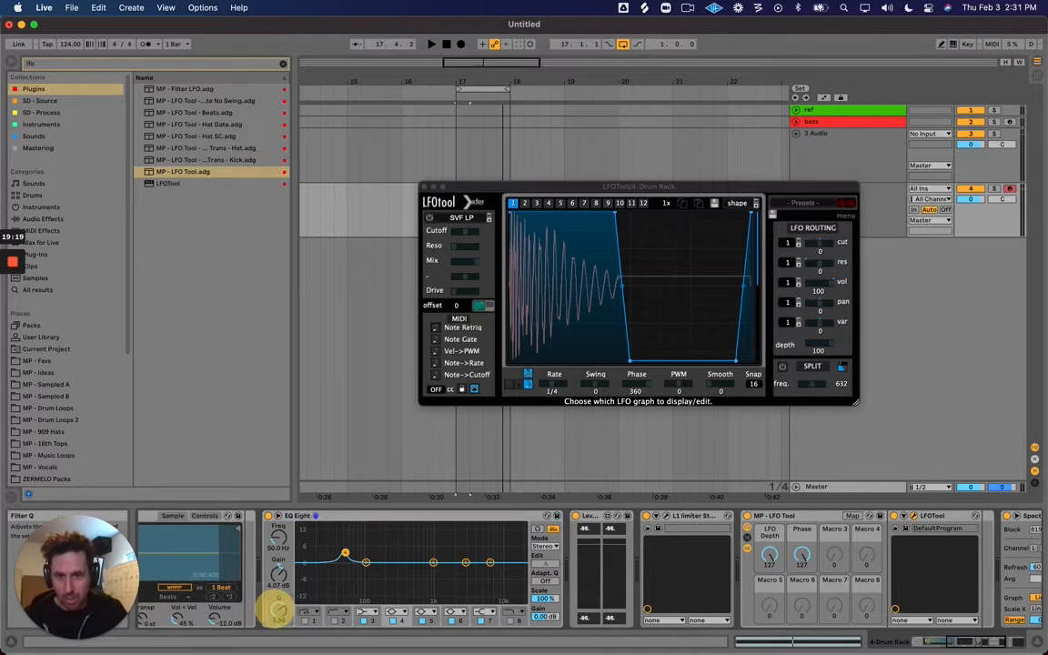
left_click_drag(278, 608, 279, 575)
key("space")
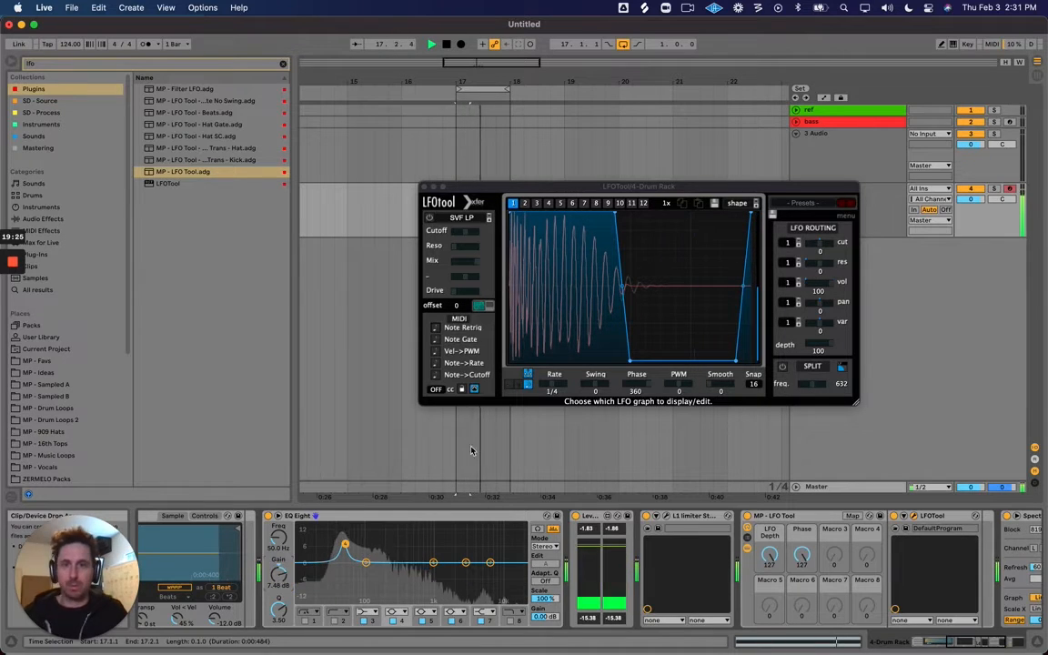
key("space")
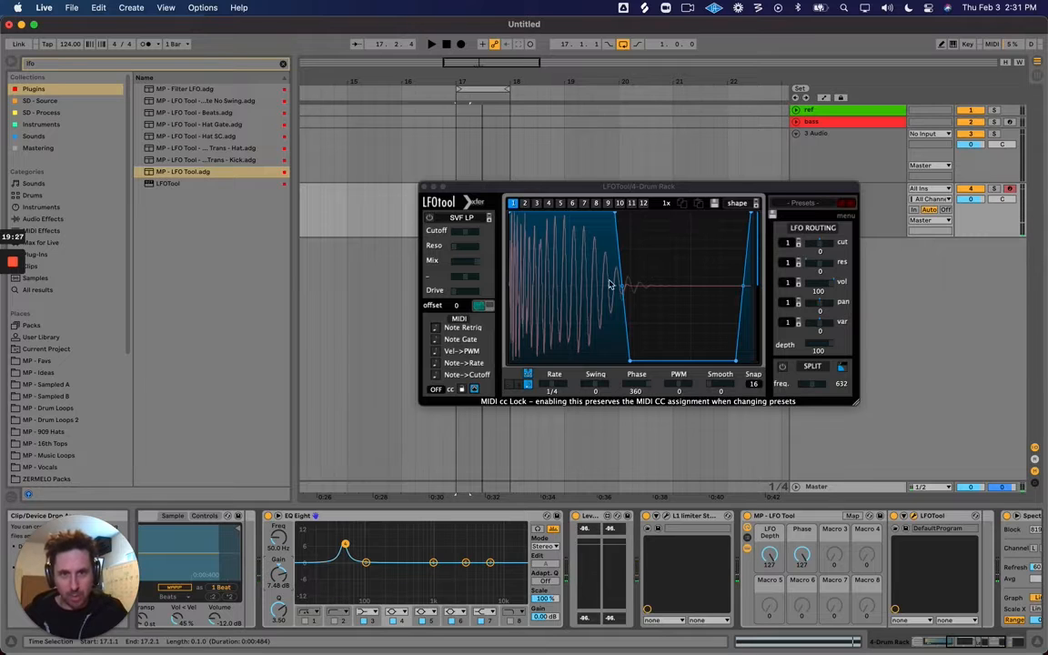
Set the EQ Eight low band to 9.36 dB at 46.3 Hz during playback, and start LFOTool's volume drop slightly earlier
key("space")
left_click_drag(278, 537, 278, 572)
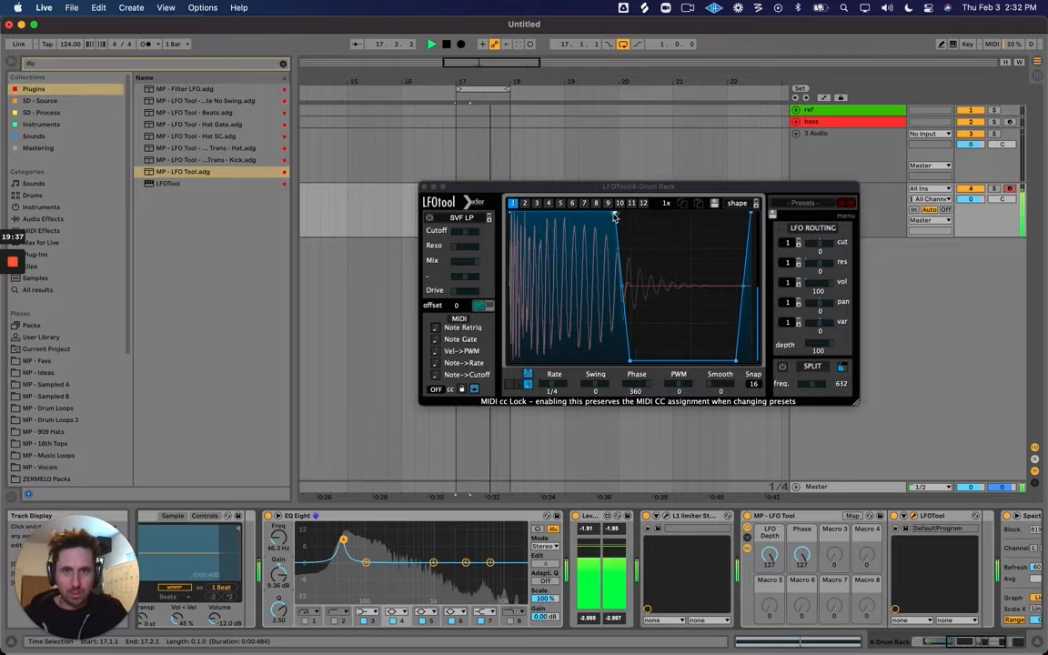
left_click_drag(615, 212, 601, 210)
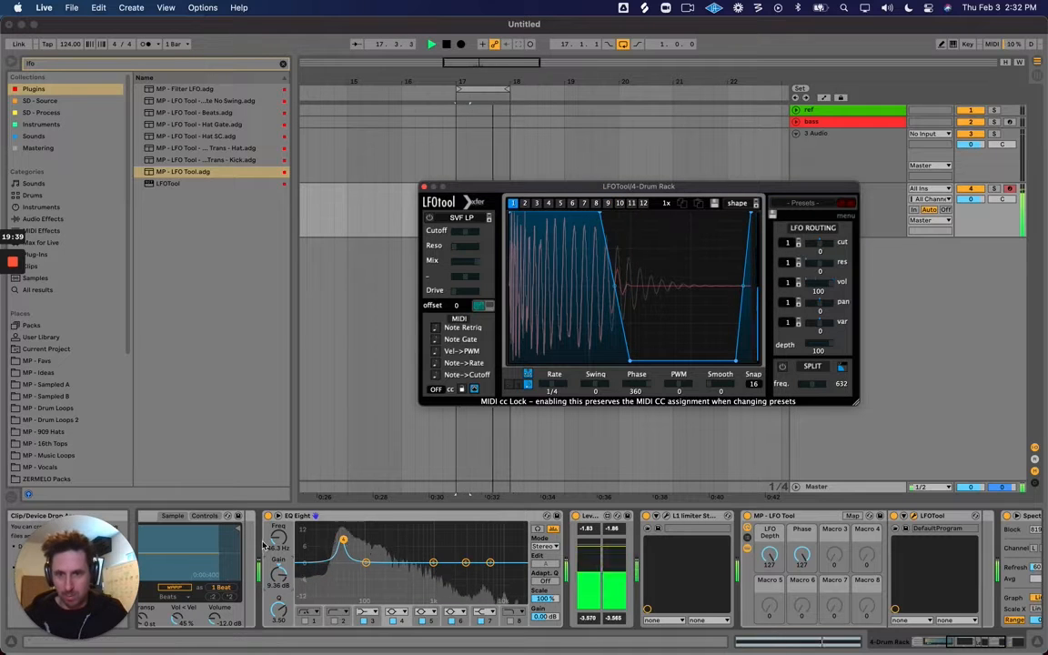
Fine-tune the EQ Eight low band to 48.1 Hz, 8.86 dB gain and Q 3.90 while listening, and stop playback
left_click_drag(277, 538, 277, 536)
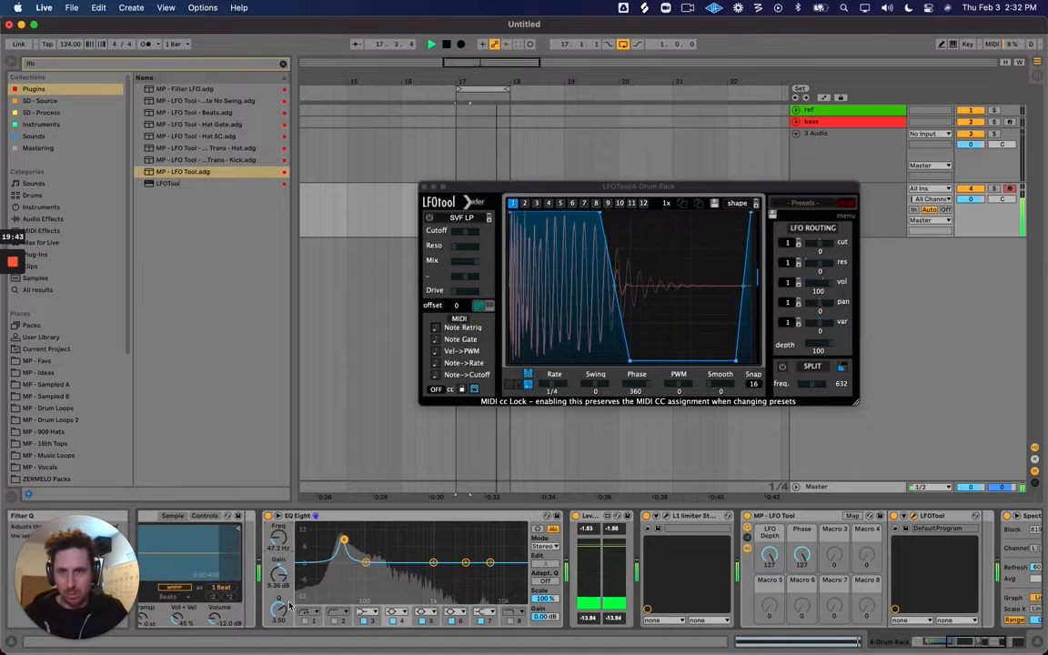
left_click_drag(282, 604, 282, 604)
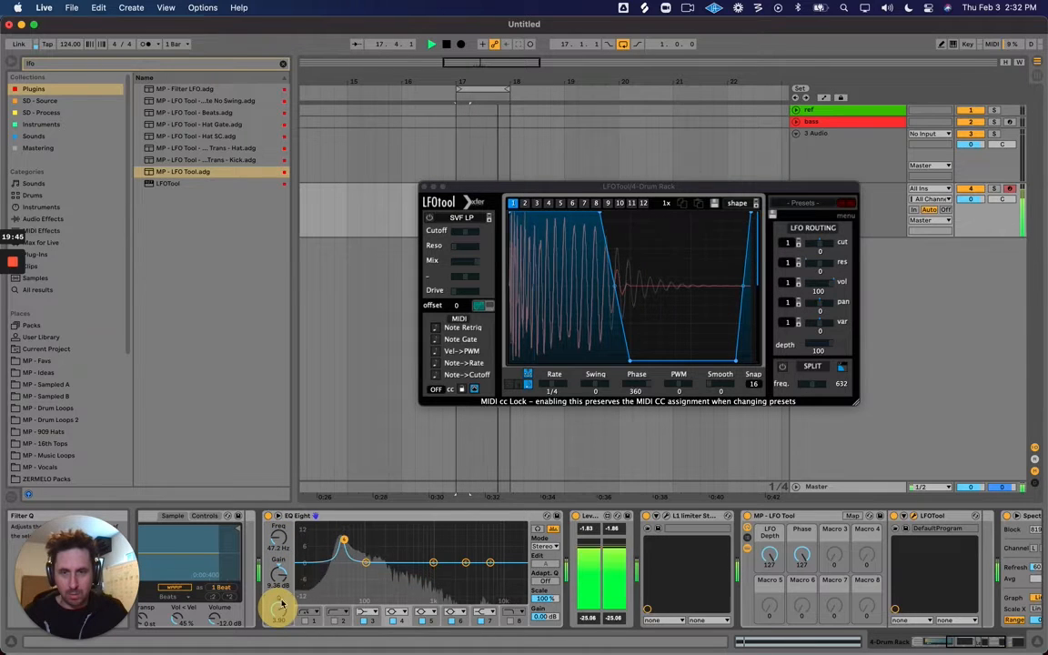
left_click(280, 574)
left_click_drag(278, 540, 277, 541)
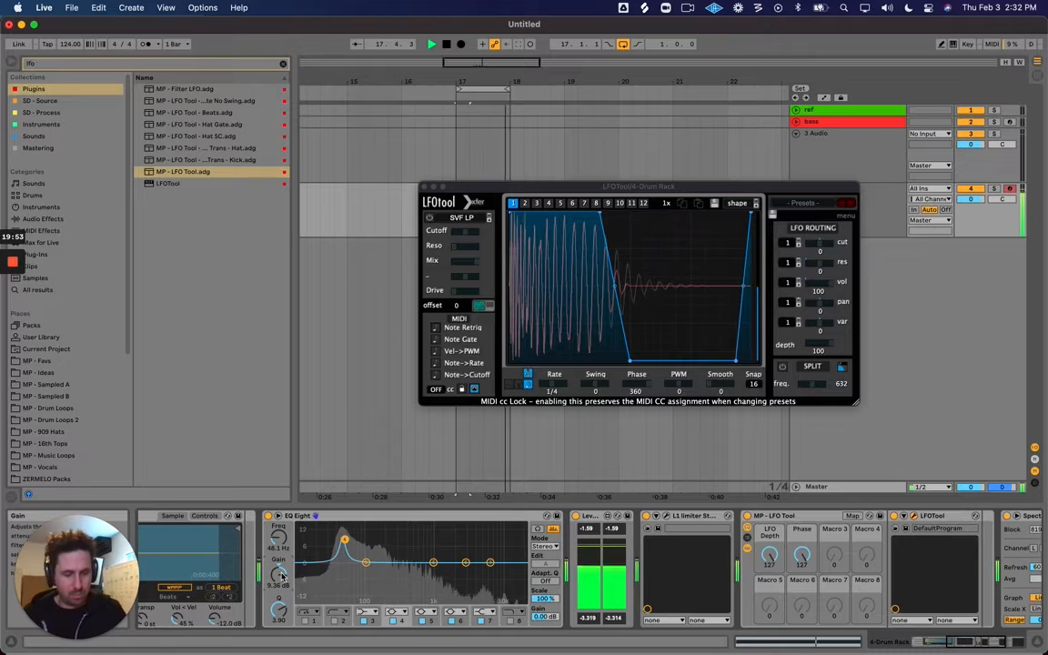
left_click_drag(281, 575, 281, 578)
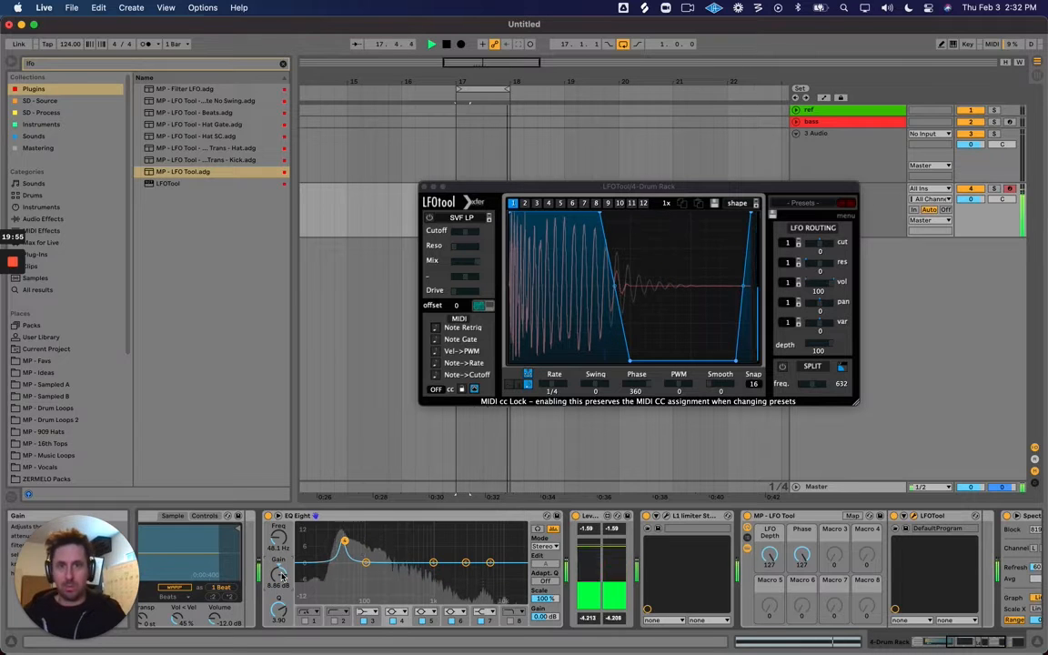
key("space")
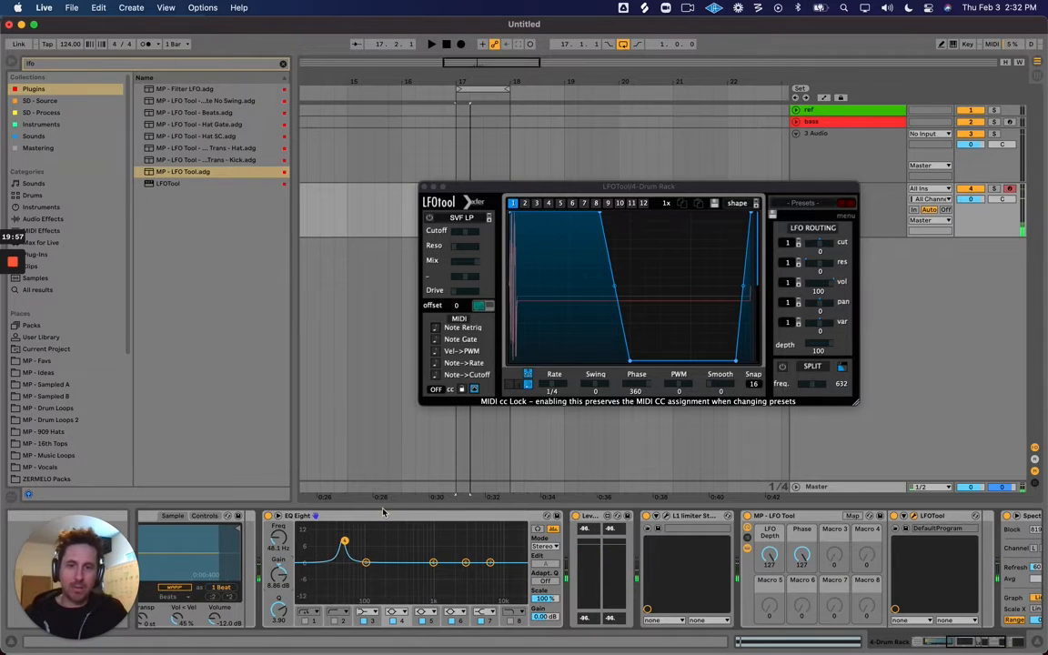
Play the kick loop with EQ Eight bypassed, compare its waveform in LFOTool, and reactivate the EQ
left_click(385, 516)
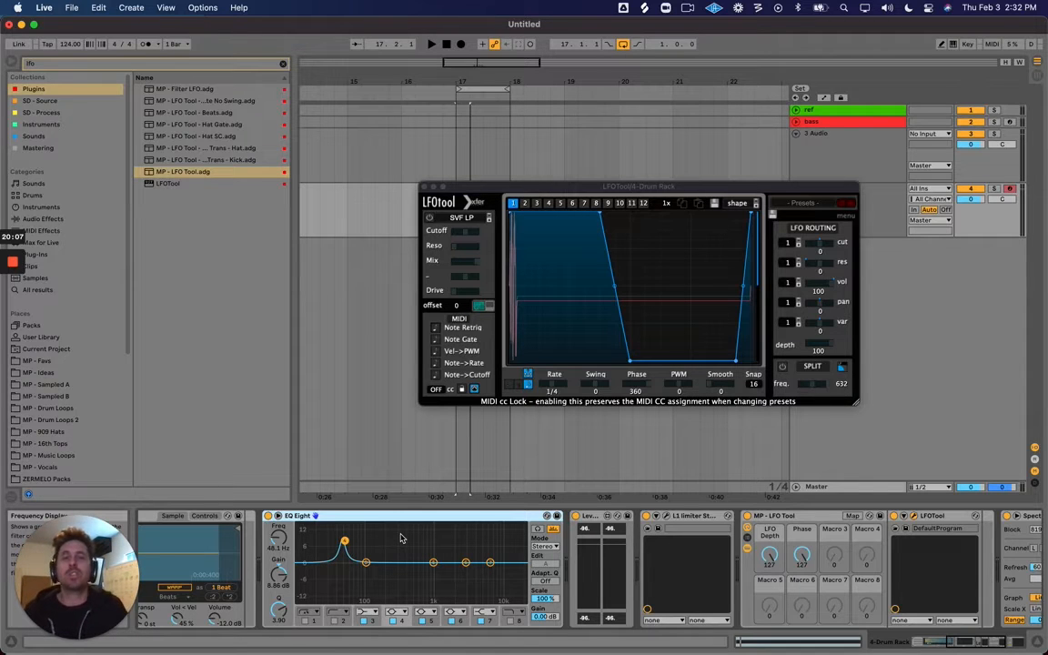
left_click(702, 188)
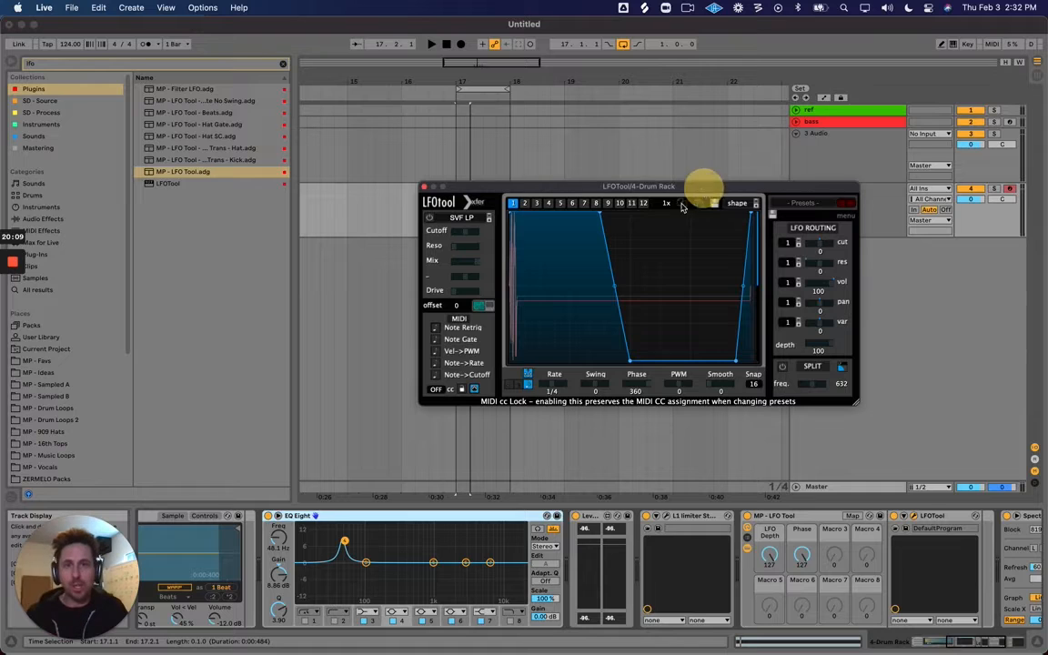
left_click(268, 515)
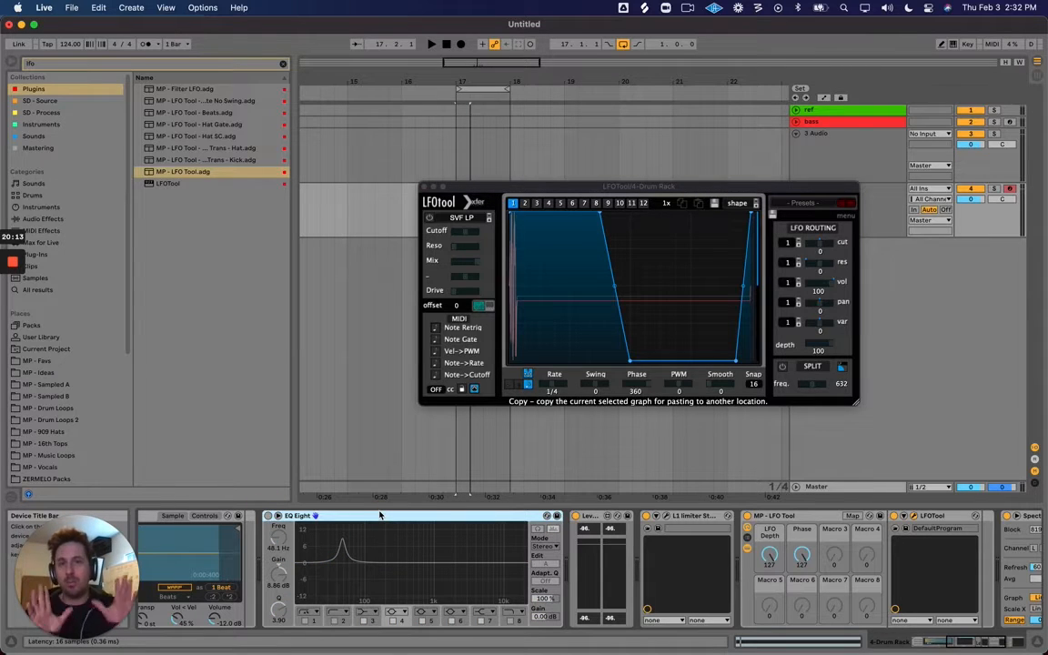
key("space")
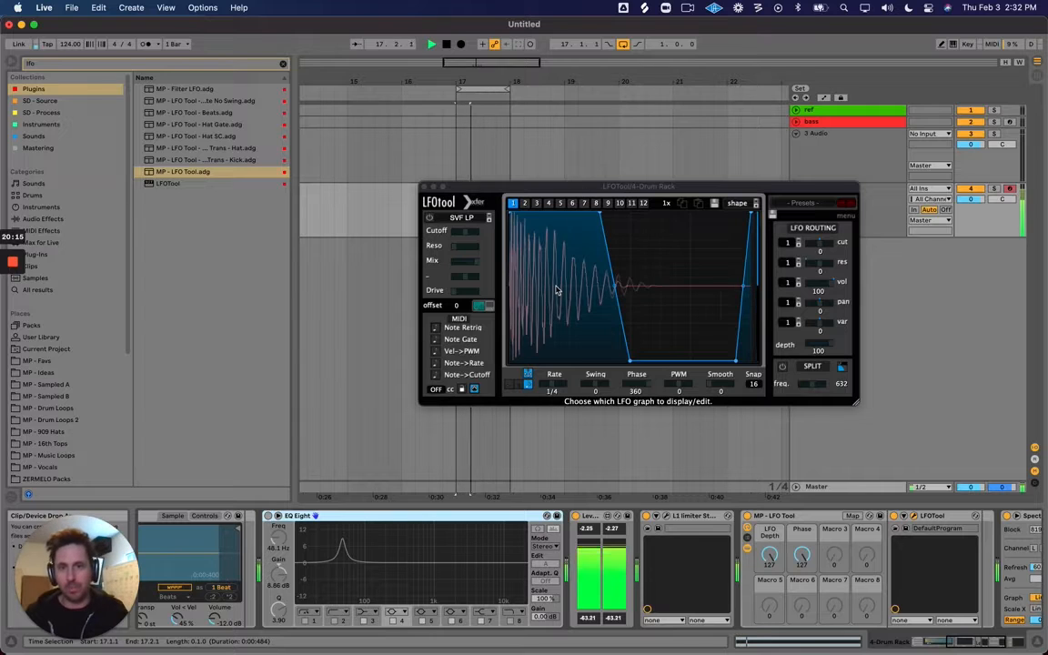
key("space")
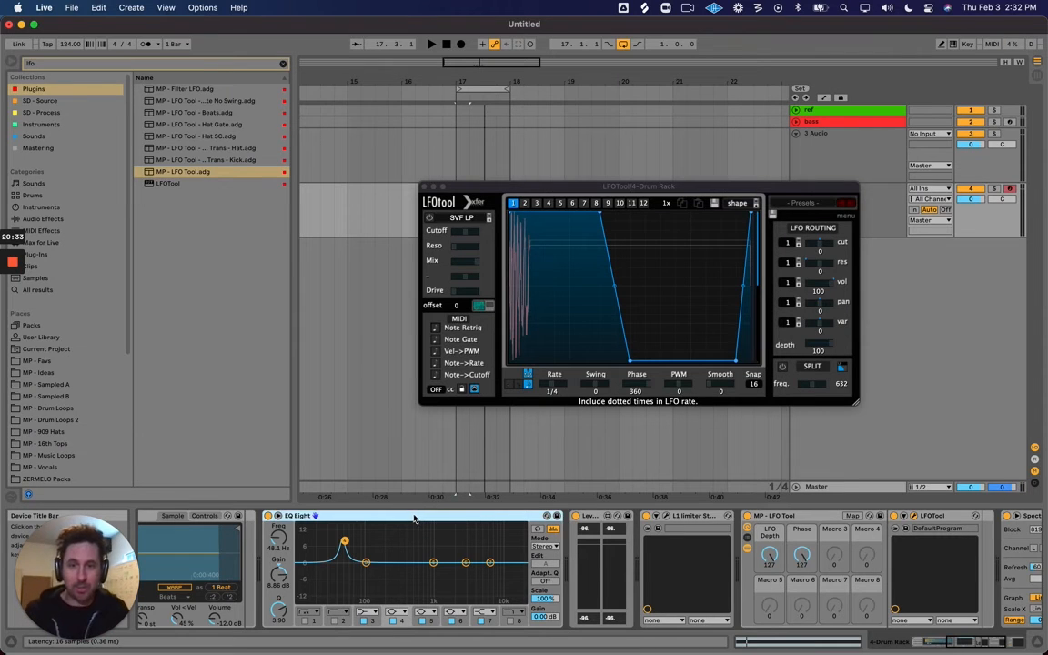
left_click(495, 442)
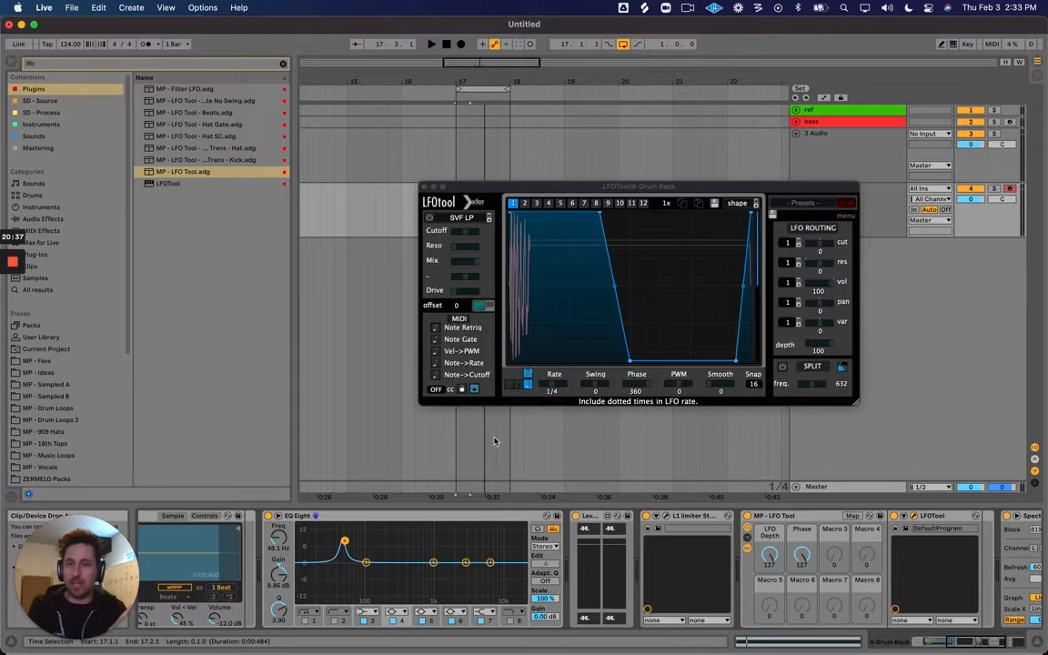
Close LFOTool, expand the Spectrum display, and play the loop with EQ Eight active to examine the low-end peak
left_click(410, 516)
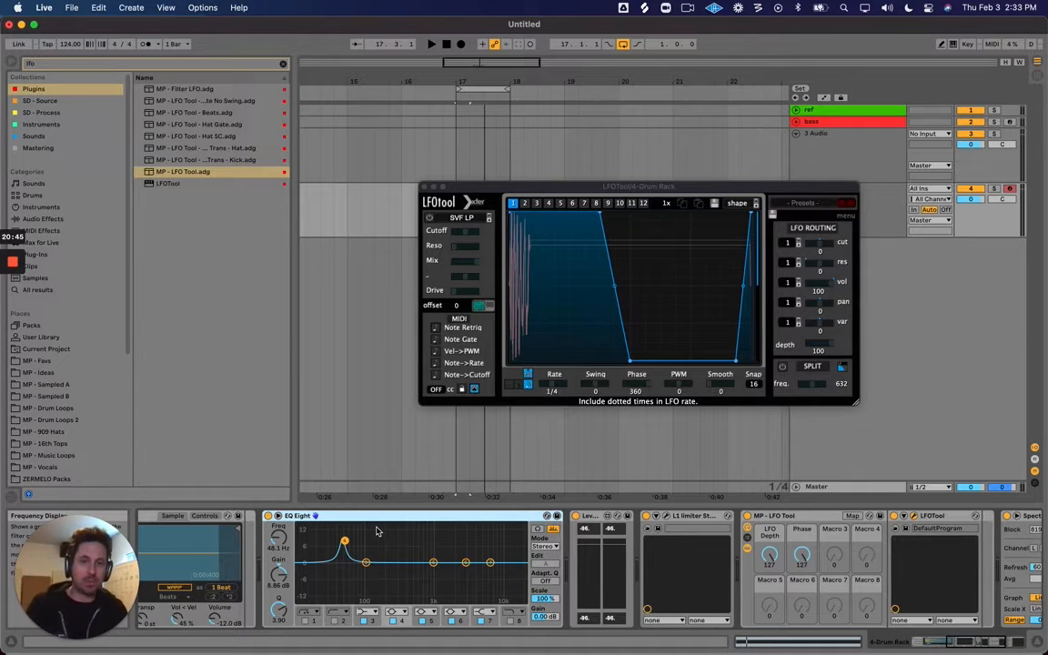
scroll(770, 575, "right", 5)
double_click(845, 577)
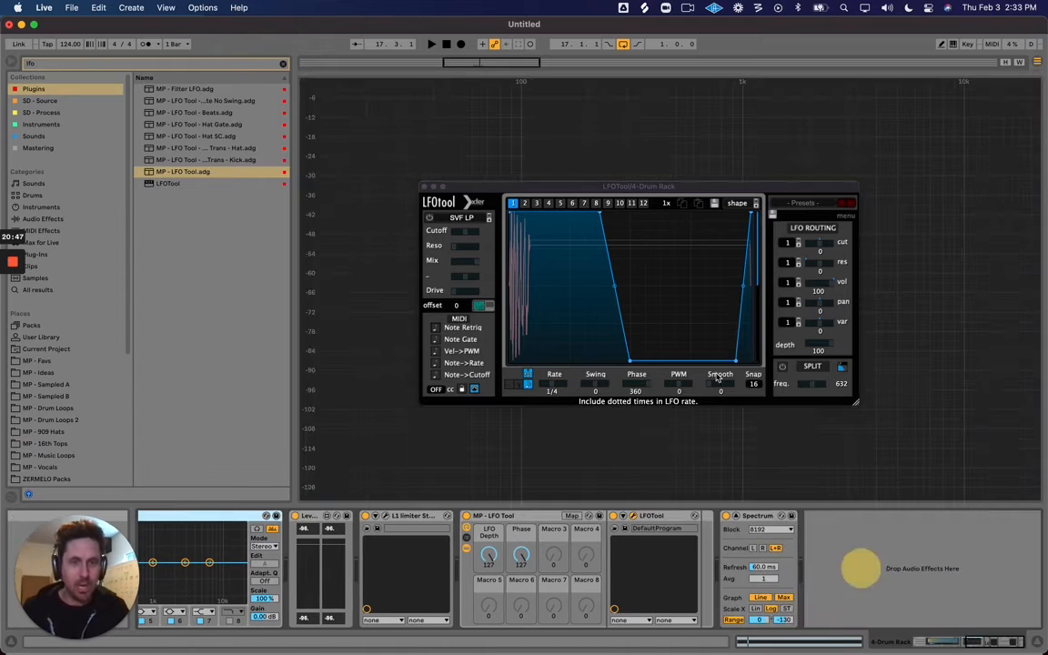
left_click(425, 186)
left_click(514, 161)
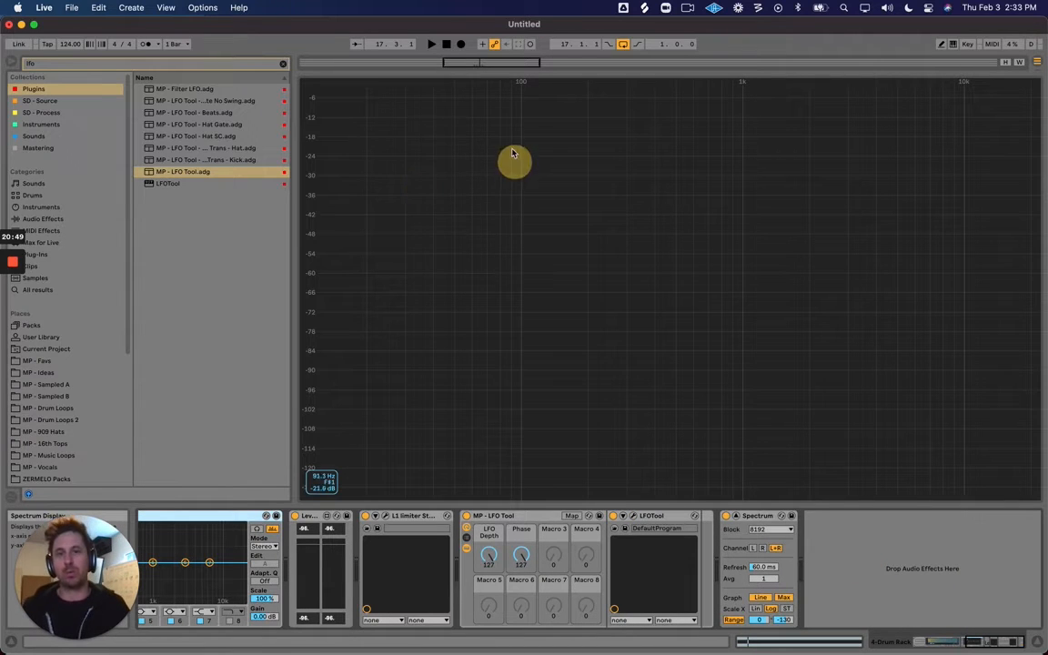
key("space")
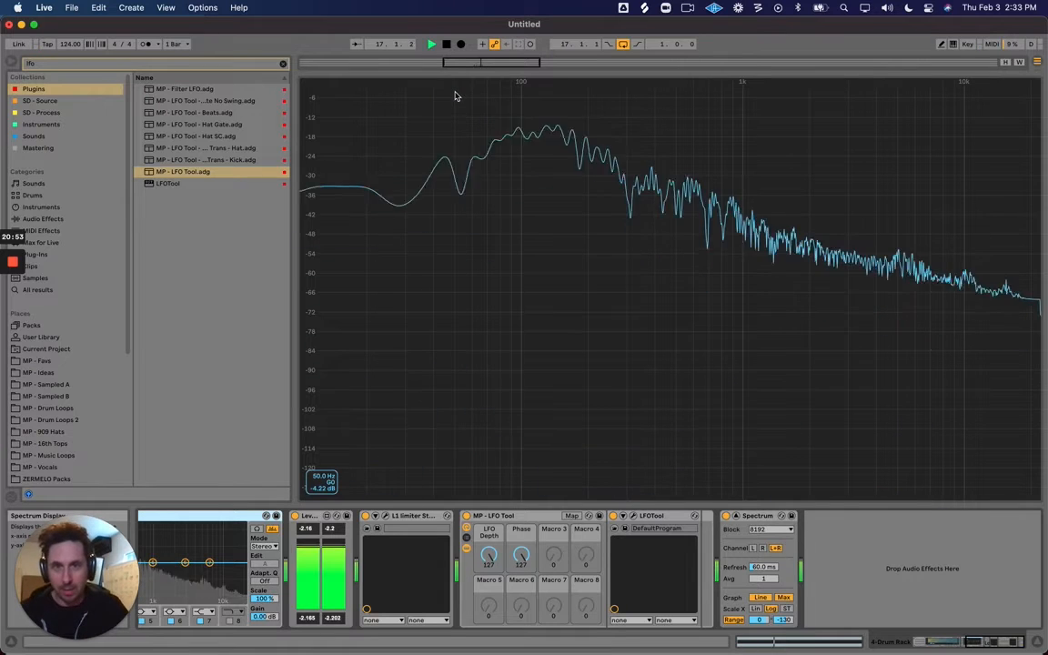
key("space")
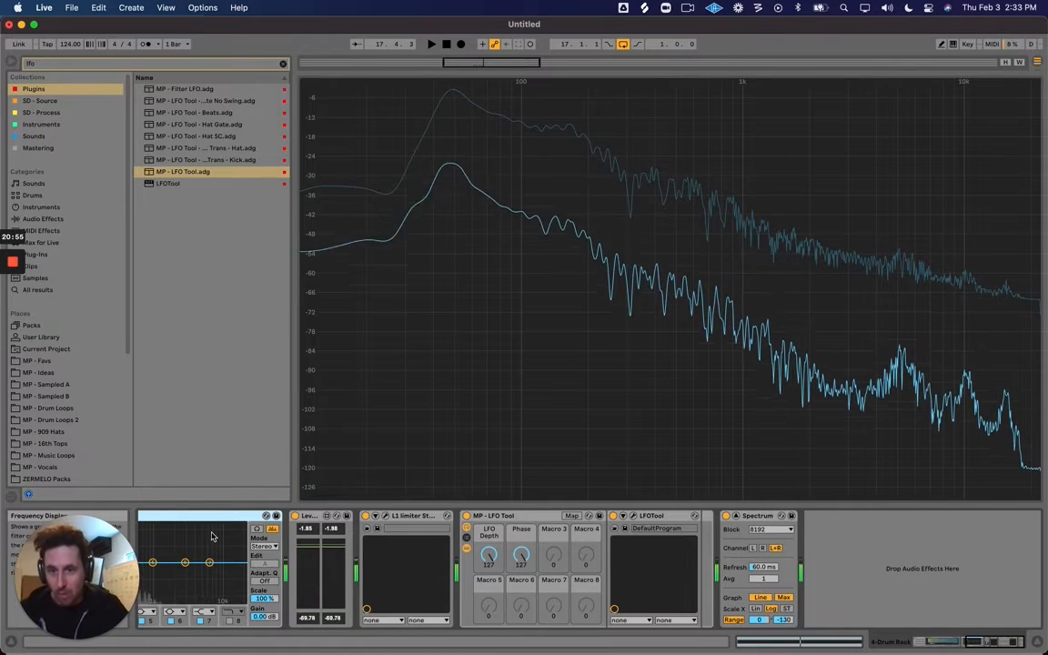
Bypass EQ Eight and play the loop to examine the unboosted kick in the Spectrum display
scroll(212, 536, "left", 5)
left_click(188, 516)
key("space")
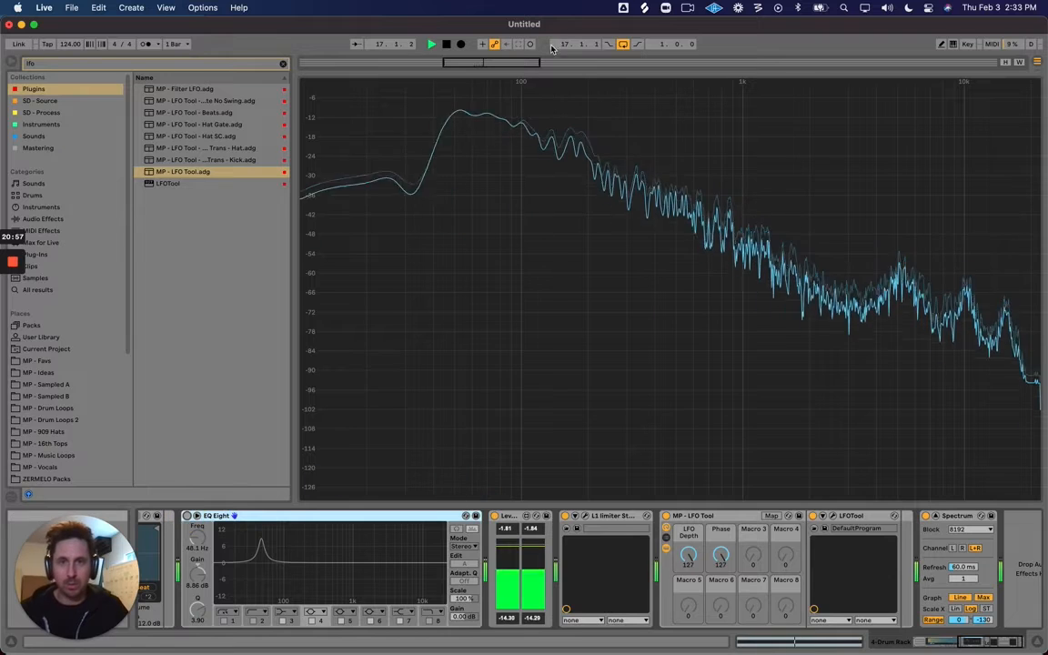
left_click(482, 134)
key("space")
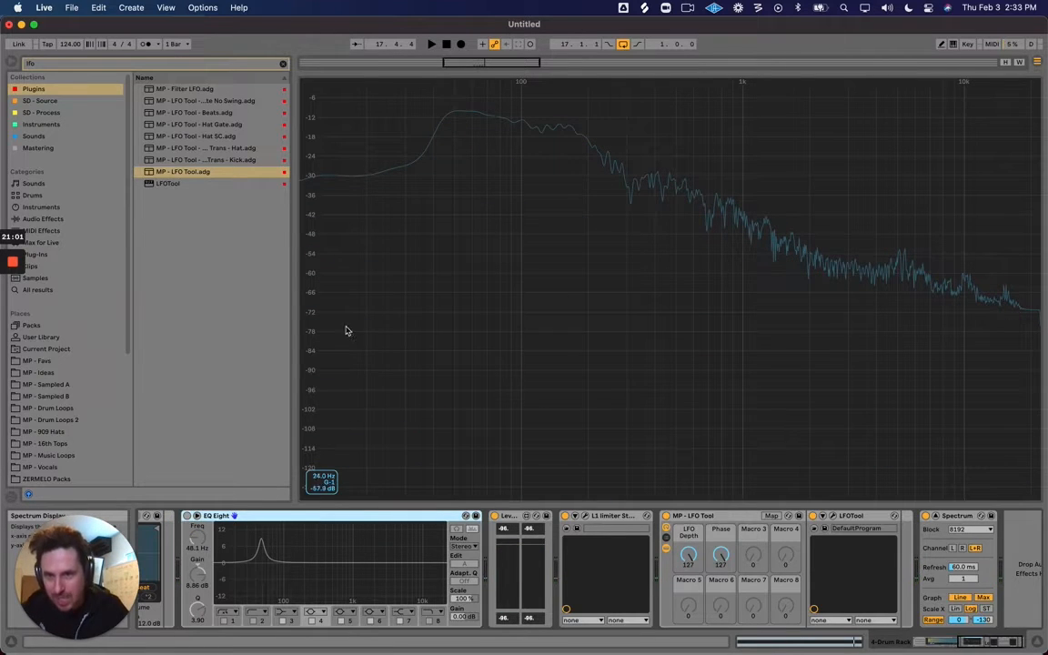
Reactivate EQ Eight and replay the loop to examine the boosted fundamental near 50 Hz in the Spectrum display
left_click(280, 515)
key("0")
key("space")
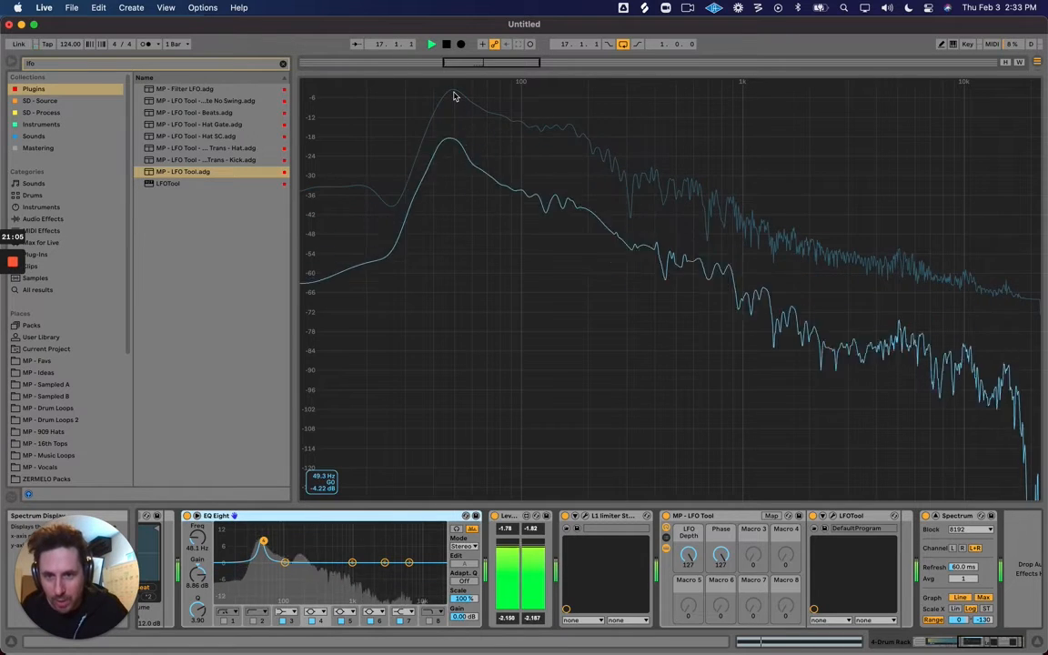
key("space")
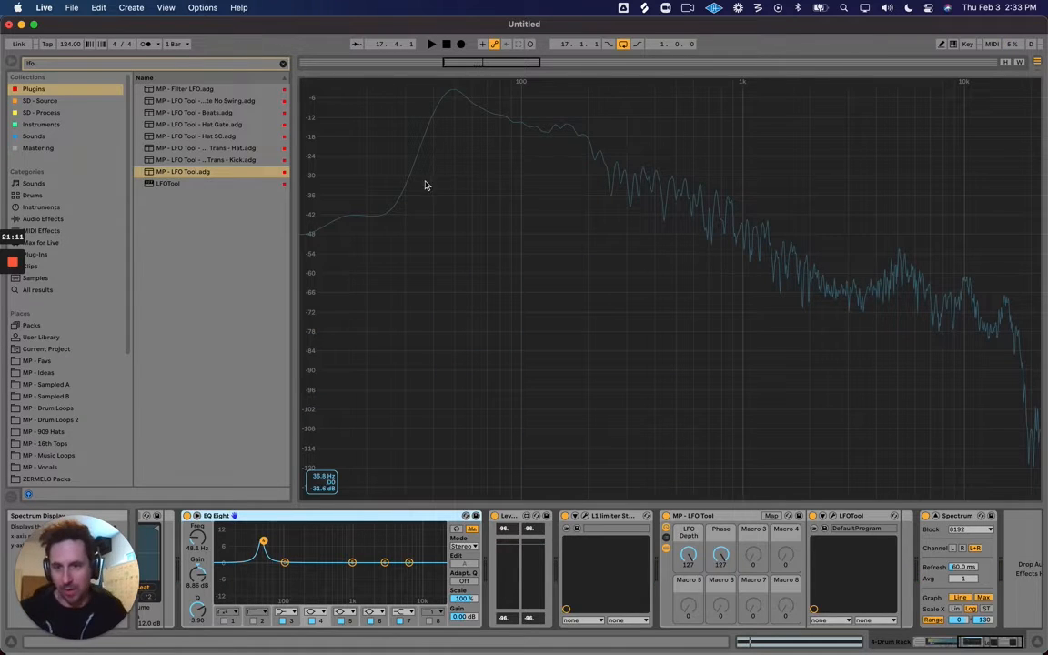
key("space")
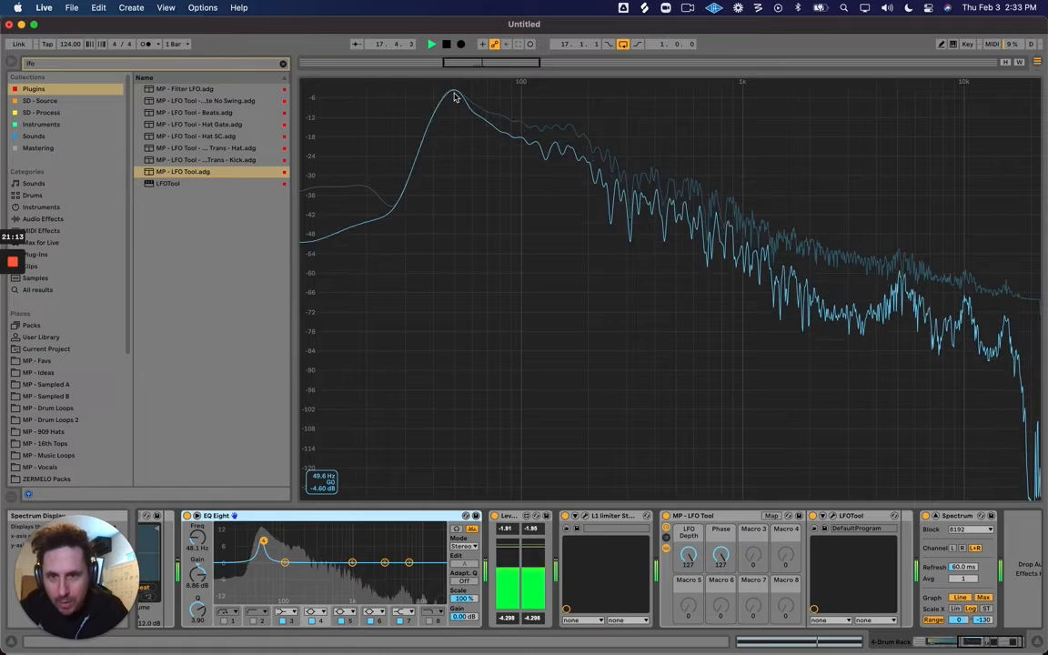
key("space")
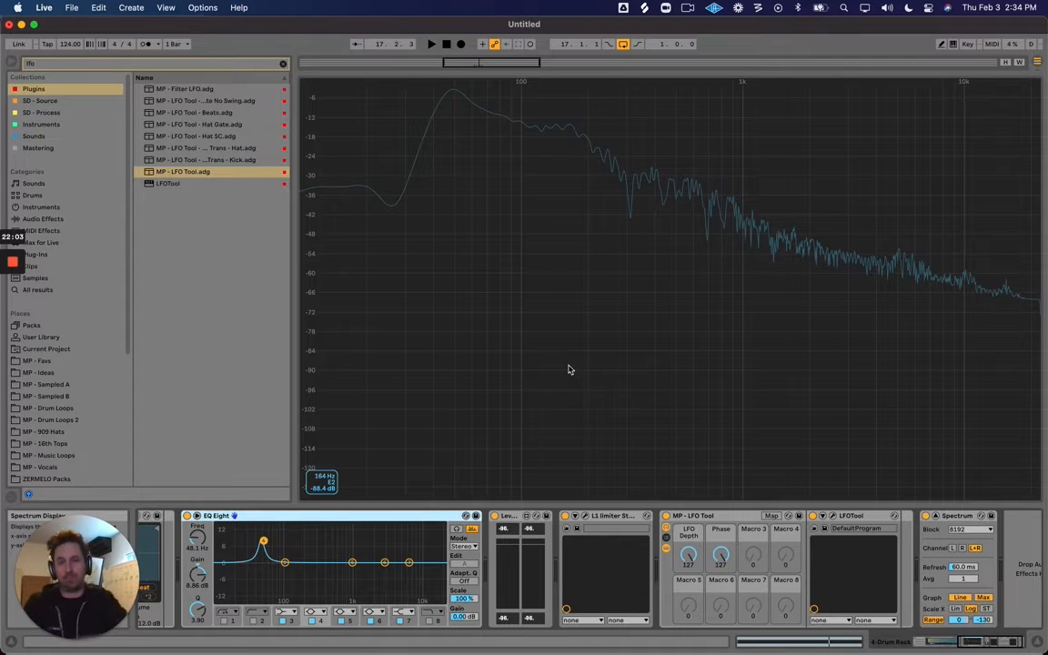
Open the L1 limiter after the level meter, move its window away from the spectrum's centre, and reset its peak readouts
left_click(566, 516)
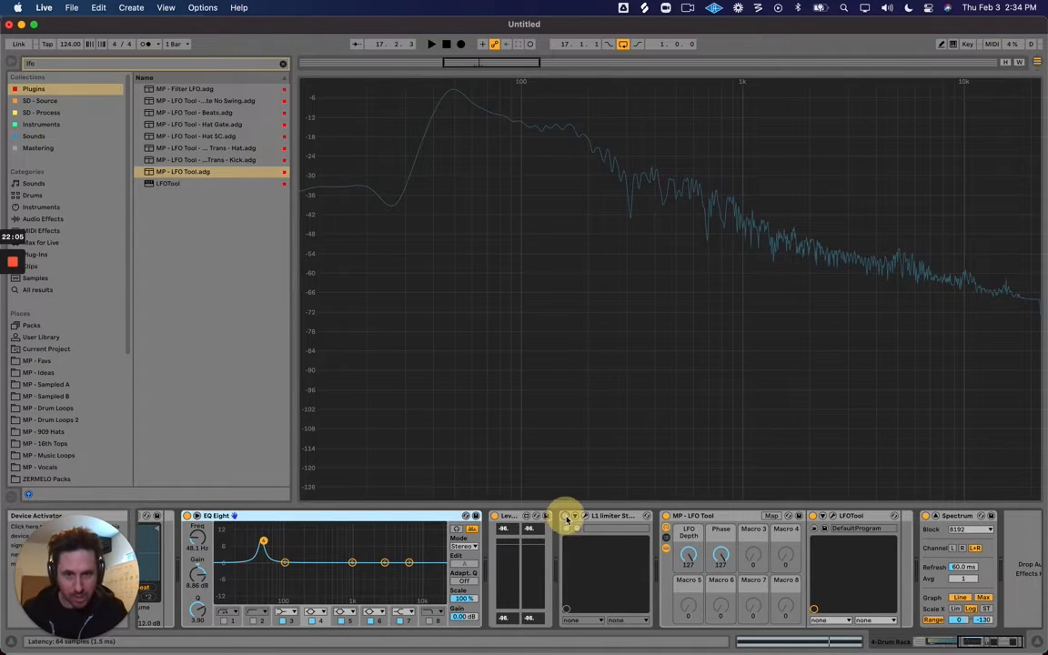
left_click(566, 516)
left_click(584, 515)
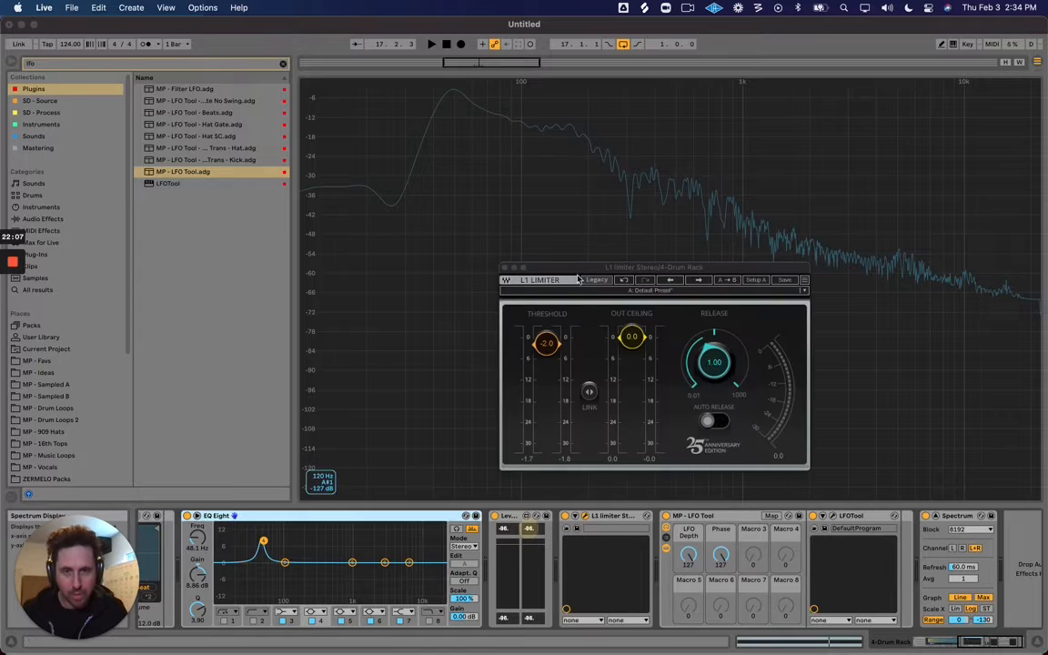
left_click(389, 203)
left_click_drag(591, 269, 286, 150)
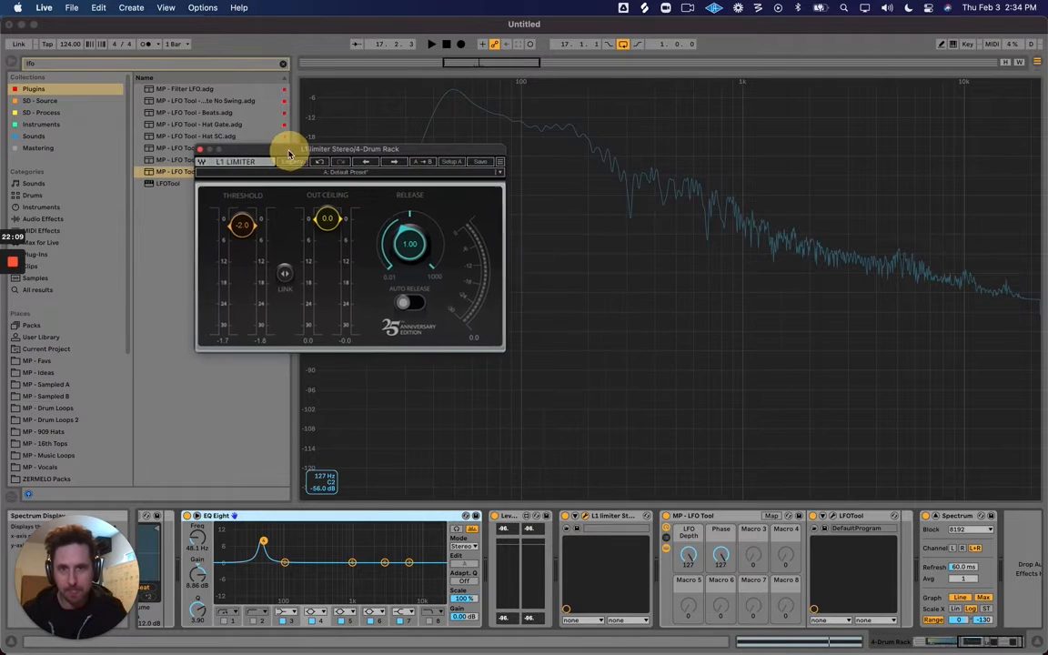
left_click(259, 340)
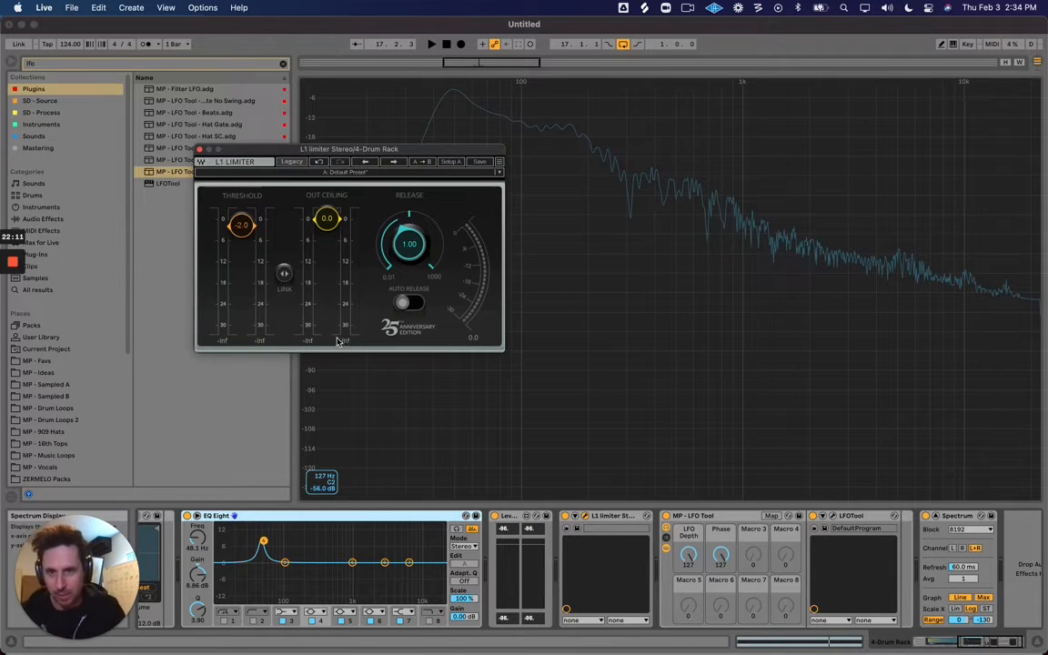
left_click(346, 341)
left_click(264, 343)
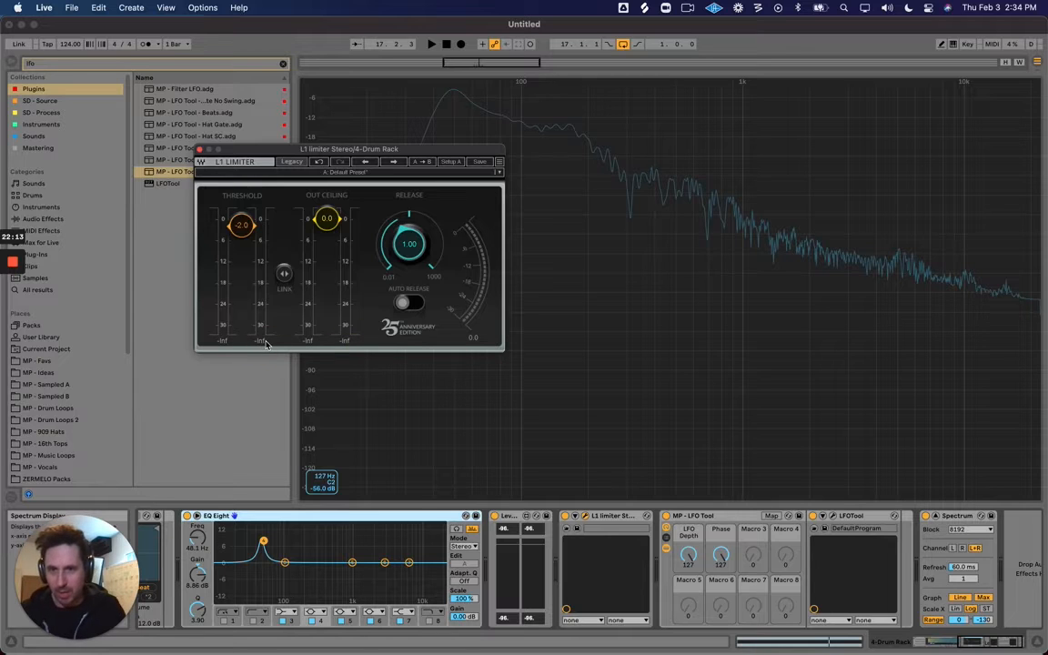
left_click(266, 341)
Play the loop with EQ Eight bypassed and then active to compare peak levels on the level meter and L1 limiter
left_click(514, 516)
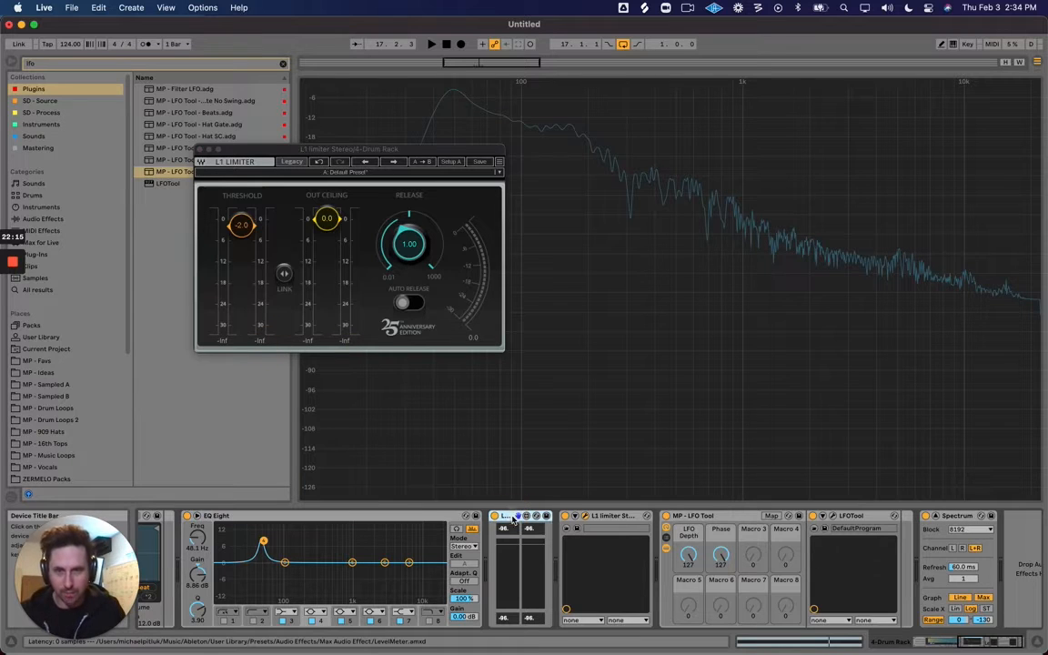
left_click(350, 525)
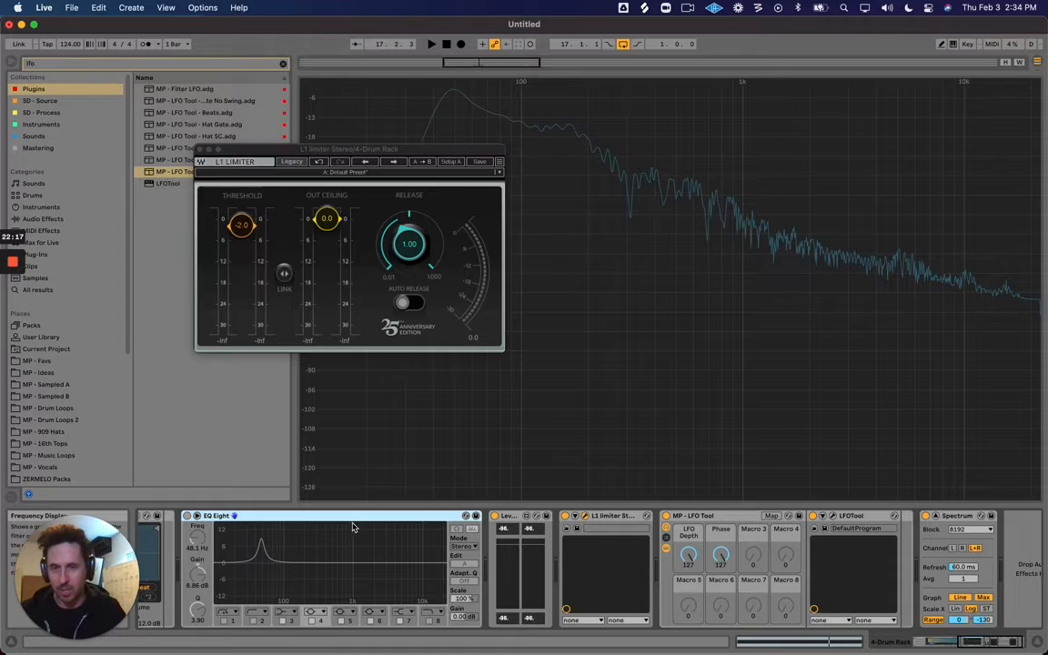
key("space")
key("space")
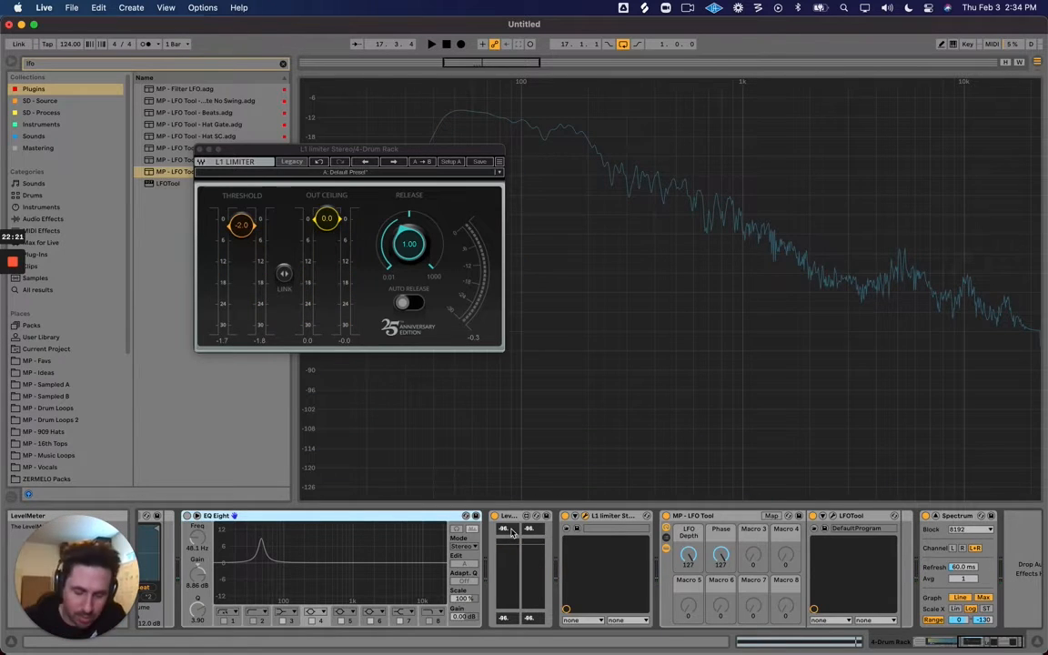
key("space")
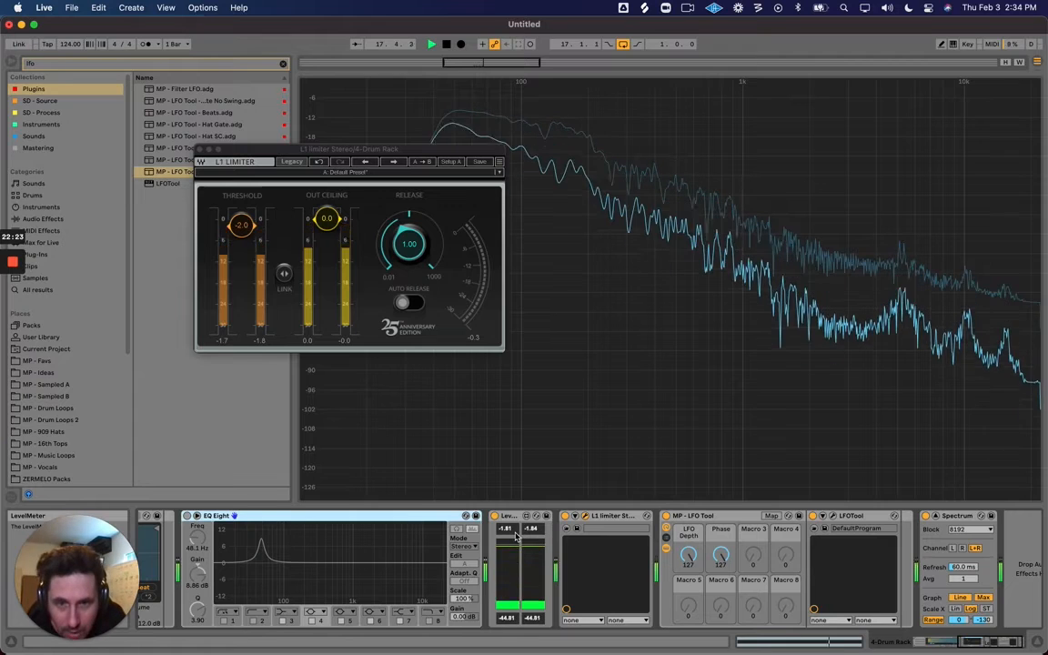
key("space")
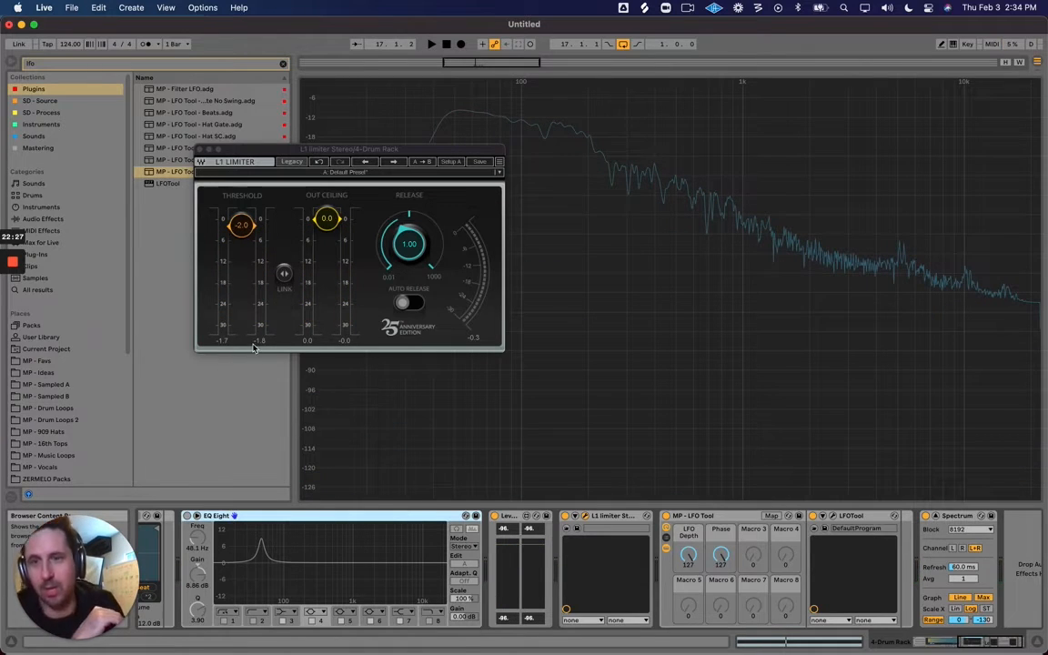
left_click(298, 518)
key("space")
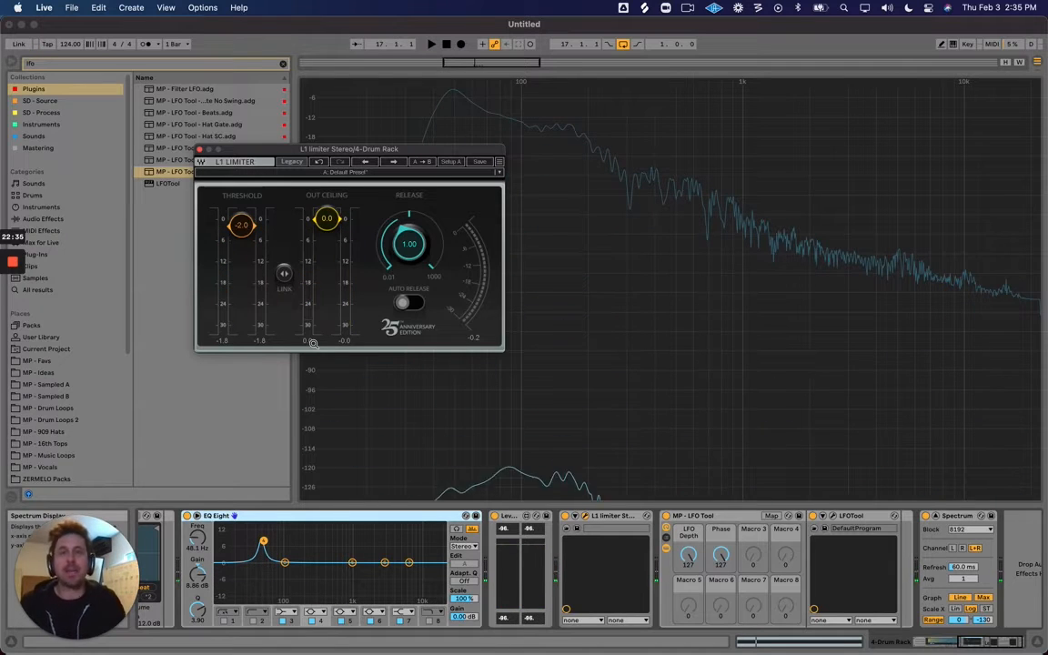
Reopen LFOTool and play the loop with EQ Eight active and then bypassed to compare the kick's tail
left_click(830, 515)
key("space")
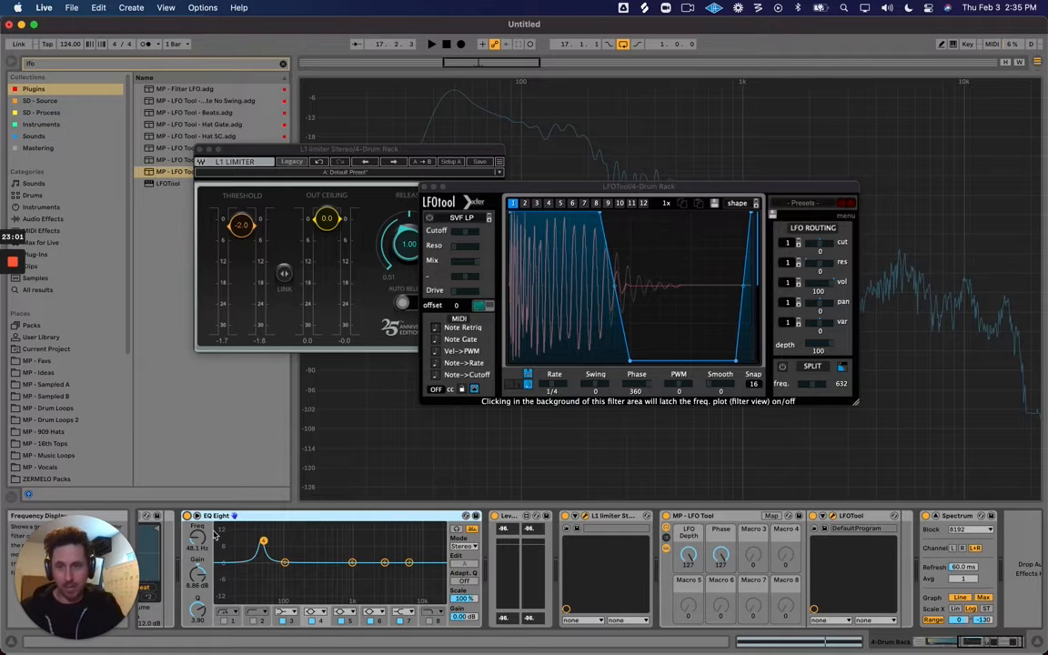
key("space")
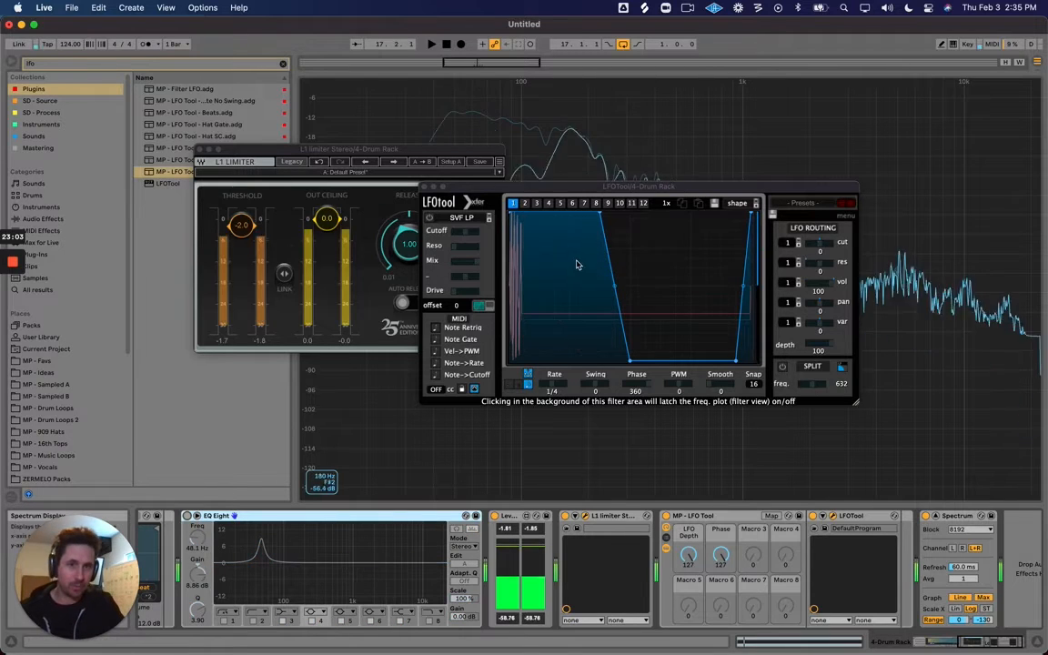
key("space")
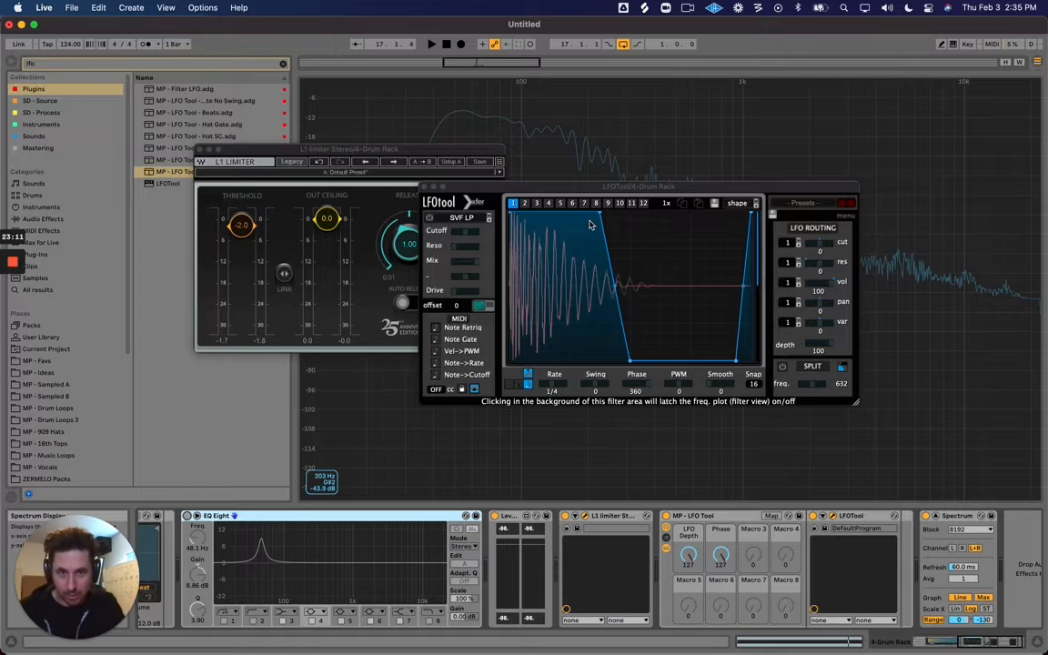
Try adding a breakpoint on LFOTool's falling volume slope, nudge it slightly, and remove it
double_click(610, 270)
left_click(612, 270)
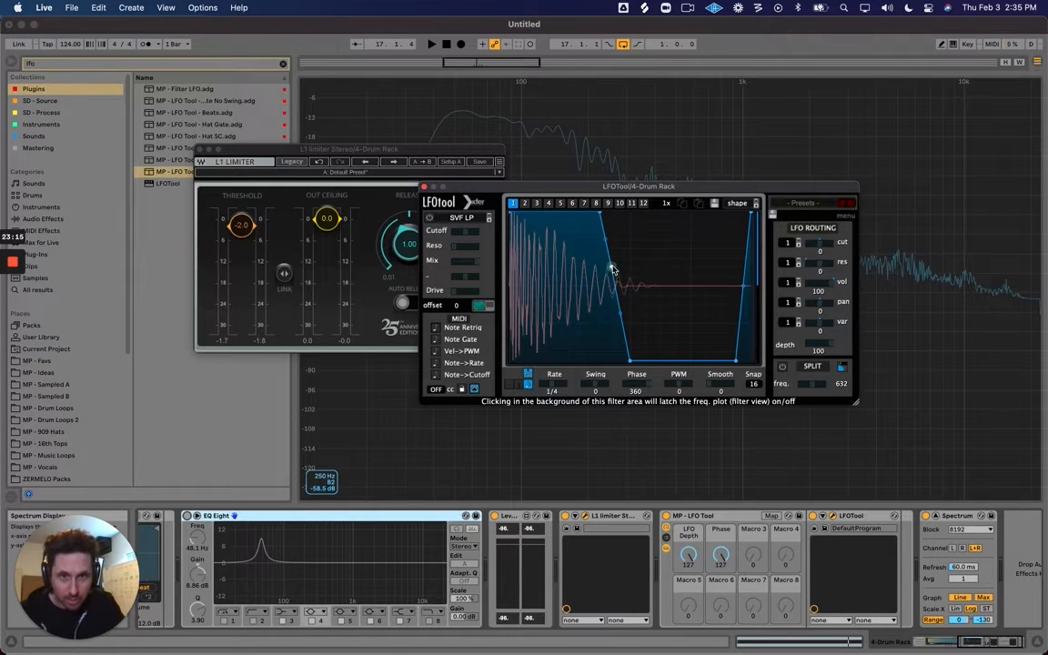
left_click_drag(612, 269, 616, 270)
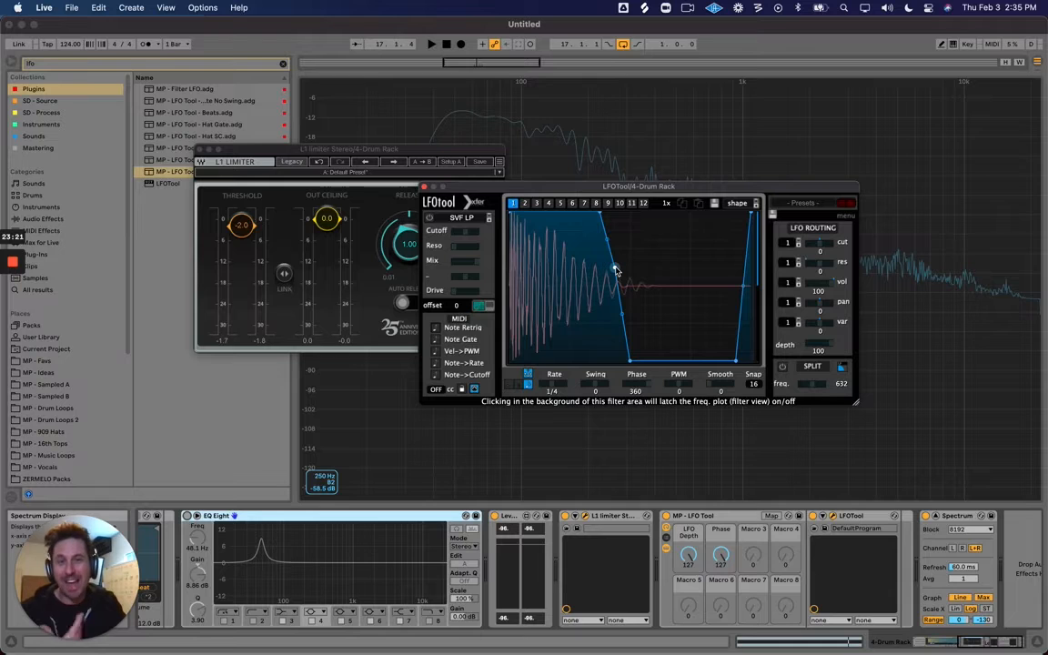
double_click(615, 270)
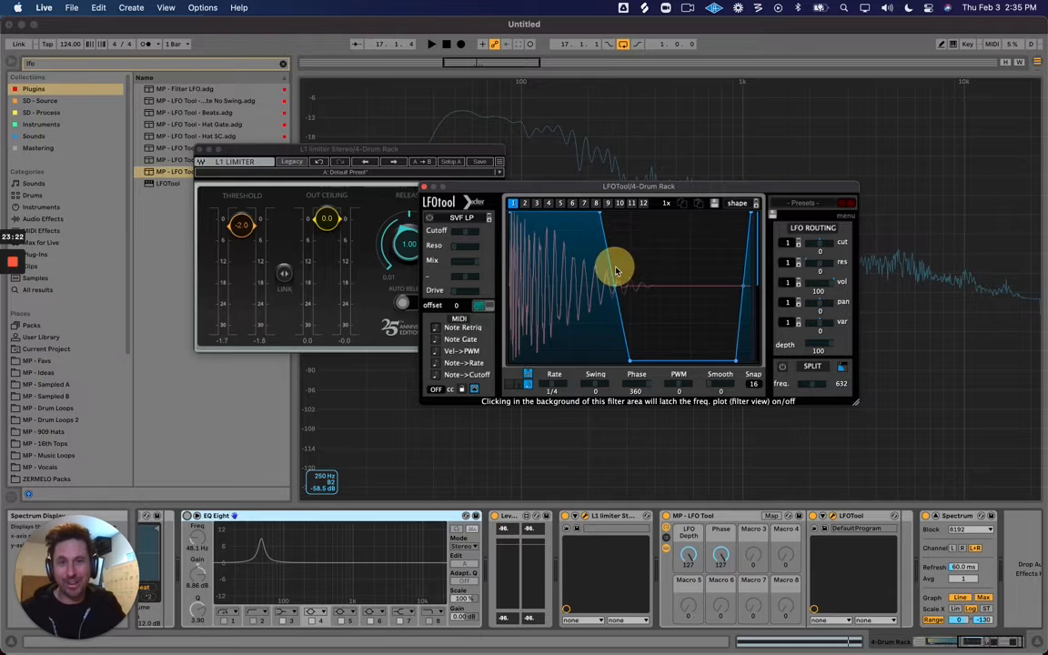
Reactivate EQ Eight on the Drum Rack track
left_click(277, 520)
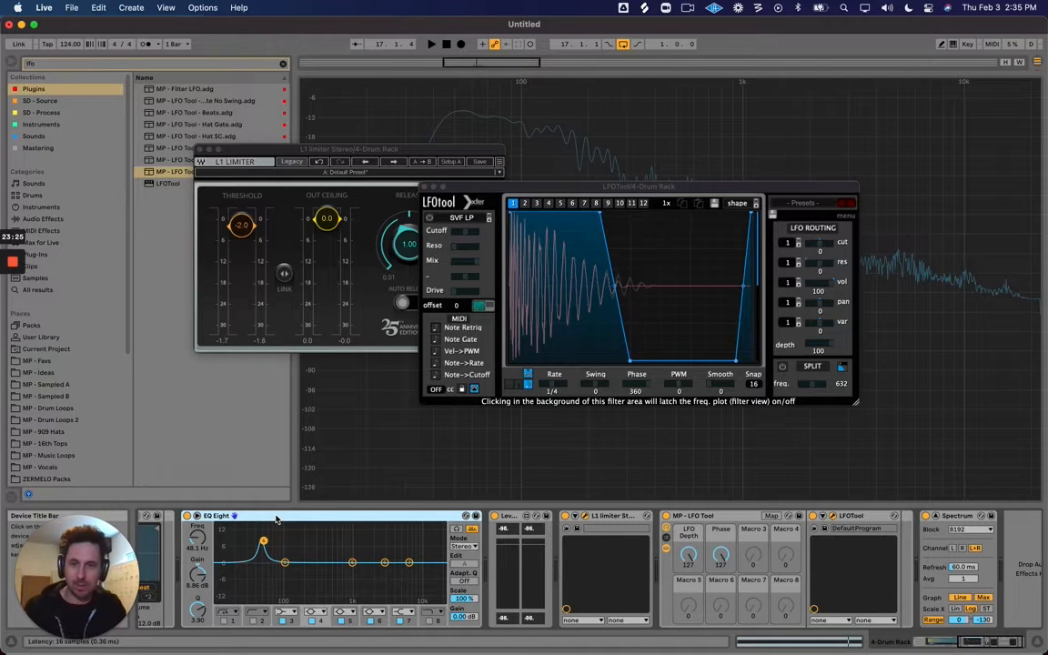
Play the loop with EQ Eight active to watch the kick's tail in LFOTool and its spectrum
key("space")
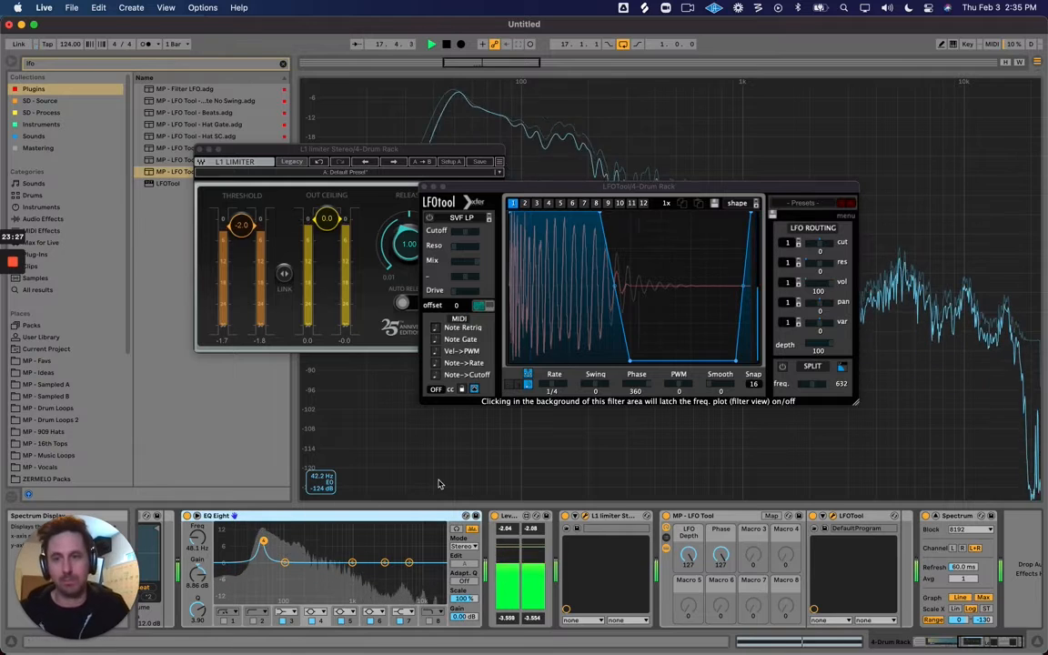
key("space")
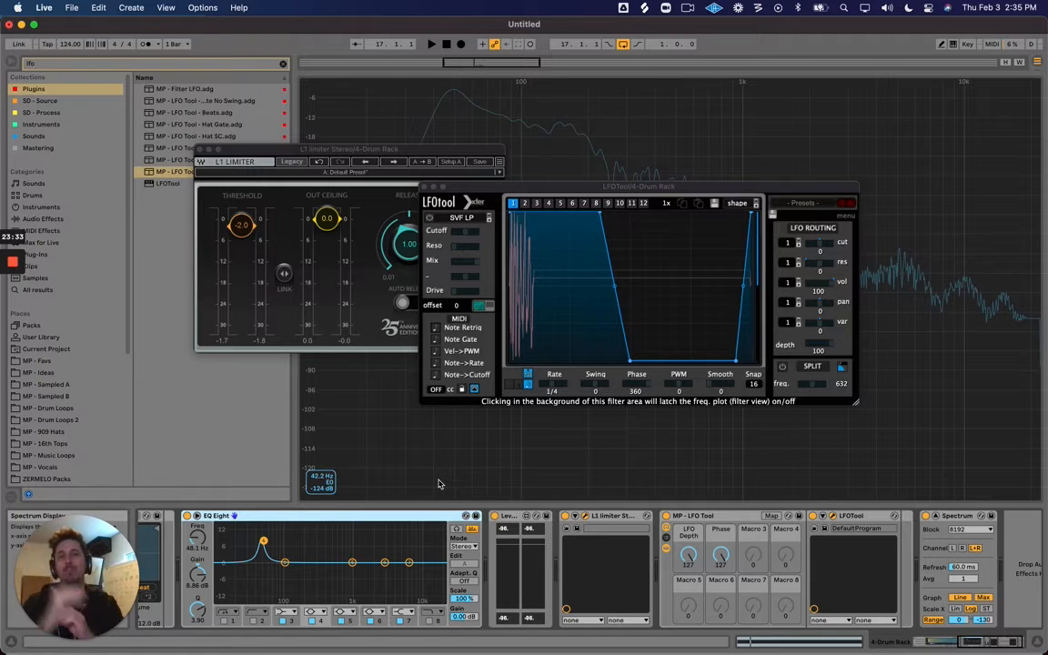
Close the LFOTool and L1 limiter windows and collapse the enlarged Spectrum display
left_click(425, 186)
left_click(200, 148)
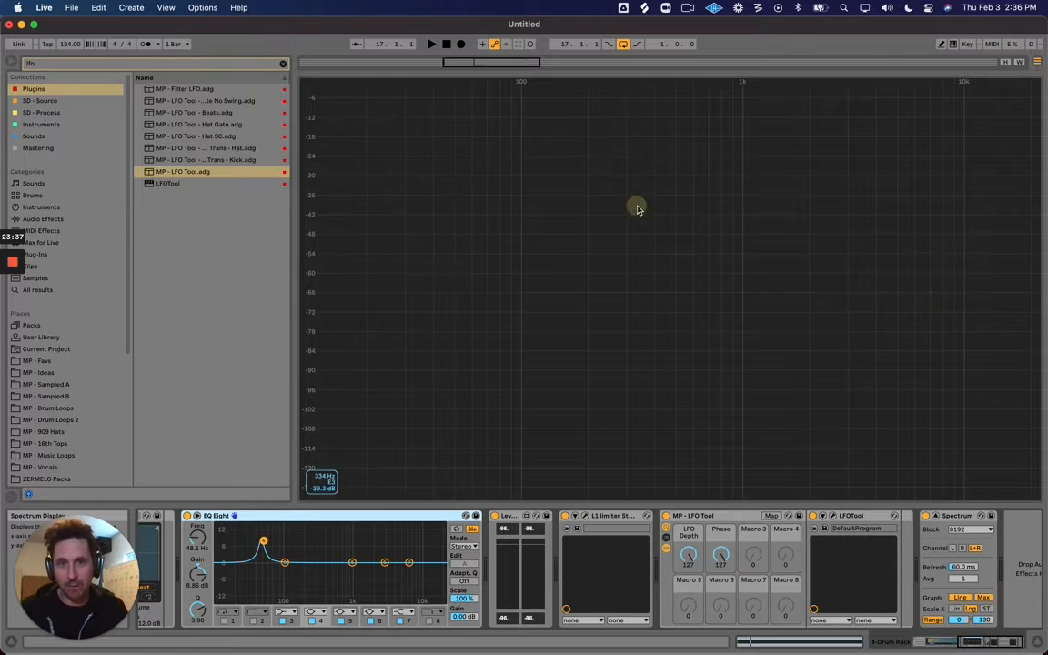
left_click(323, 484)
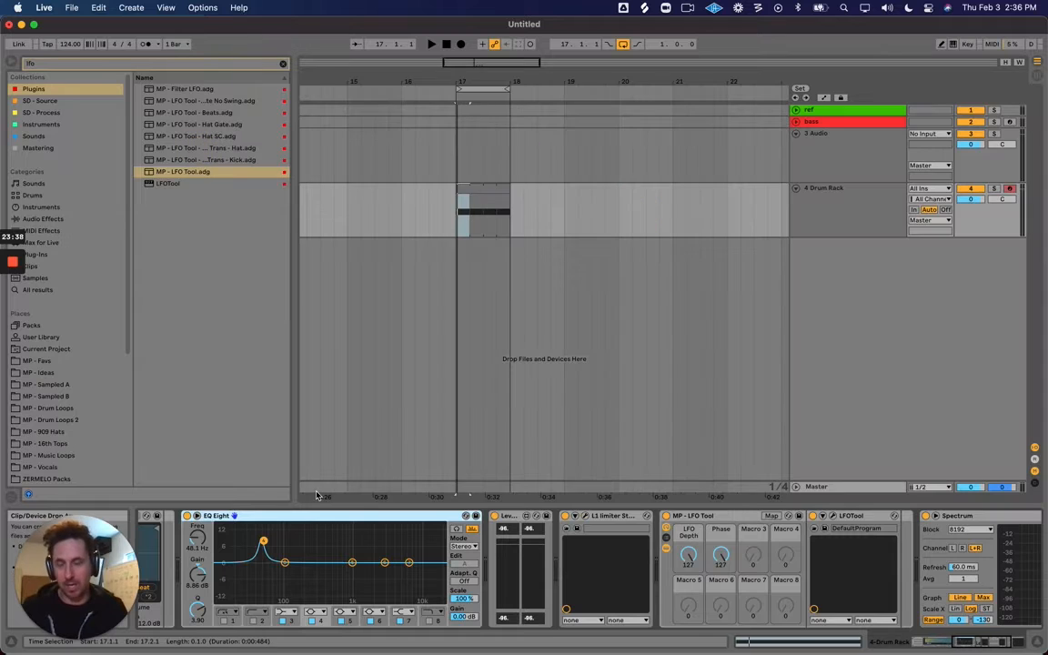
Open the Drum Rack MIDI clip and select its kick_angel_909 note, then return to the track's devices
double_click(479, 192)
left_click(448, 436)
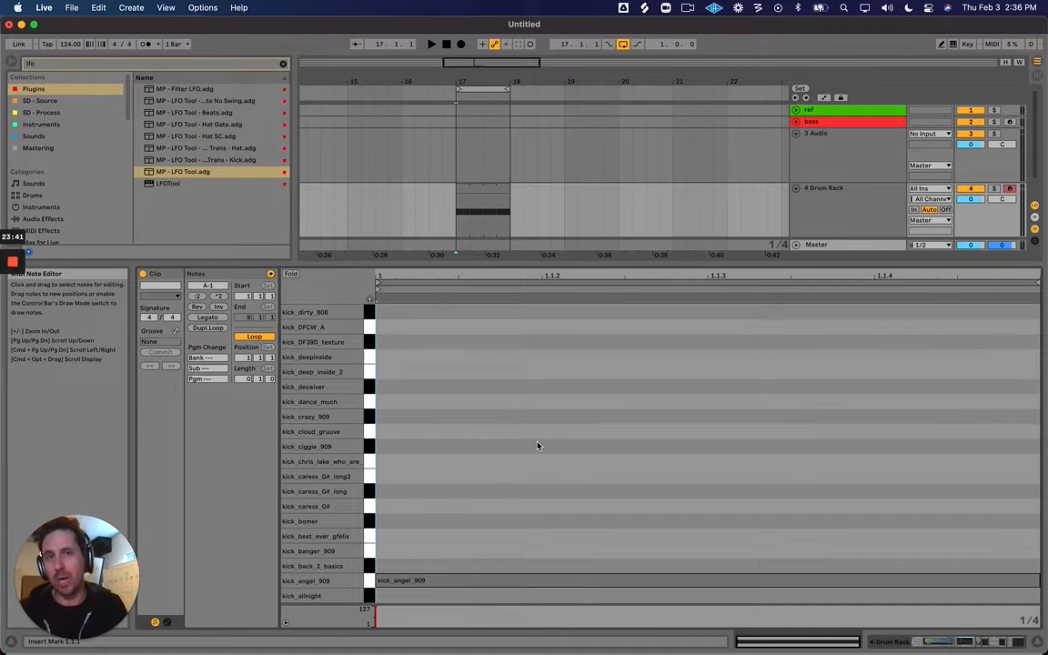
key("super+a")
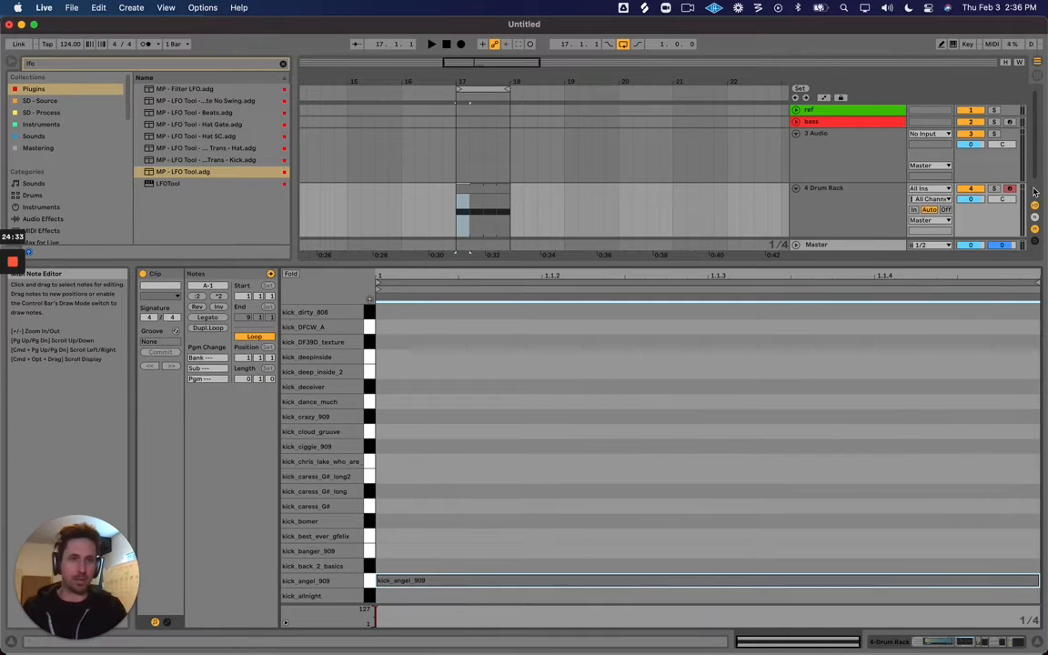
left_click(872, 208)
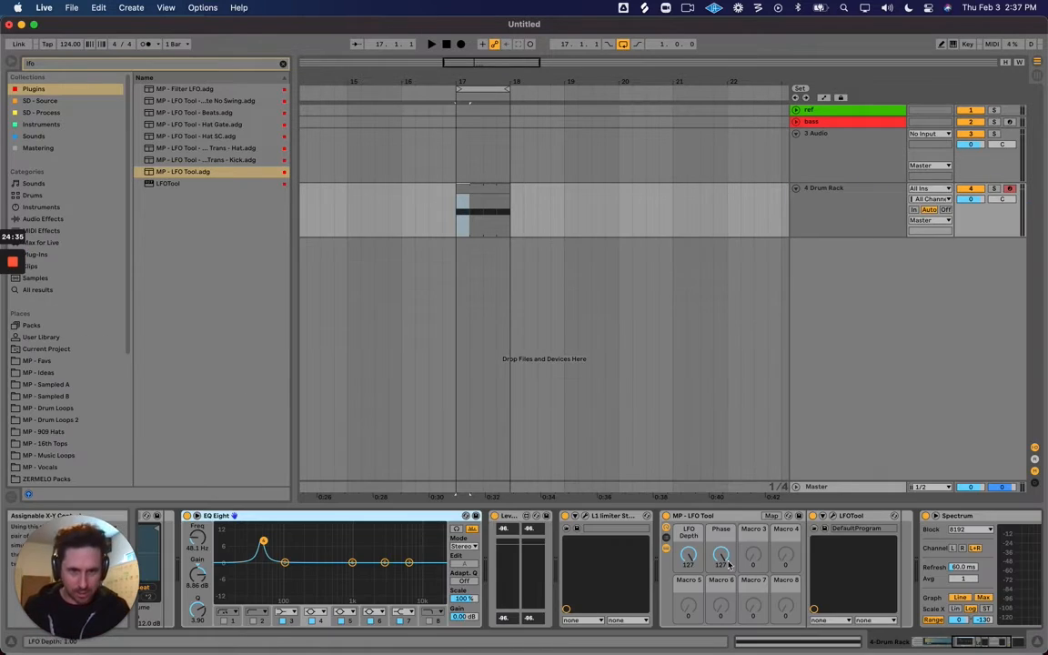
Open LFOTool, play the loop to inspect the kick's tail with EQ Eight active, and close the plug-in window
left_click(825, 528)
key("space")
key("space")
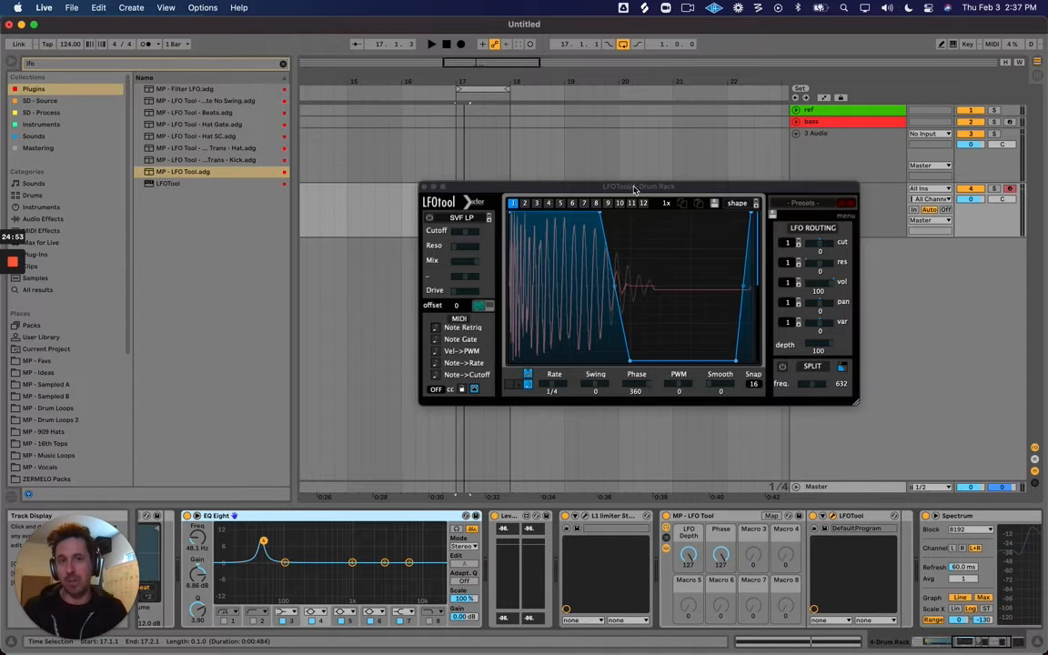
left_click_drag(568, 185, 602, 221)
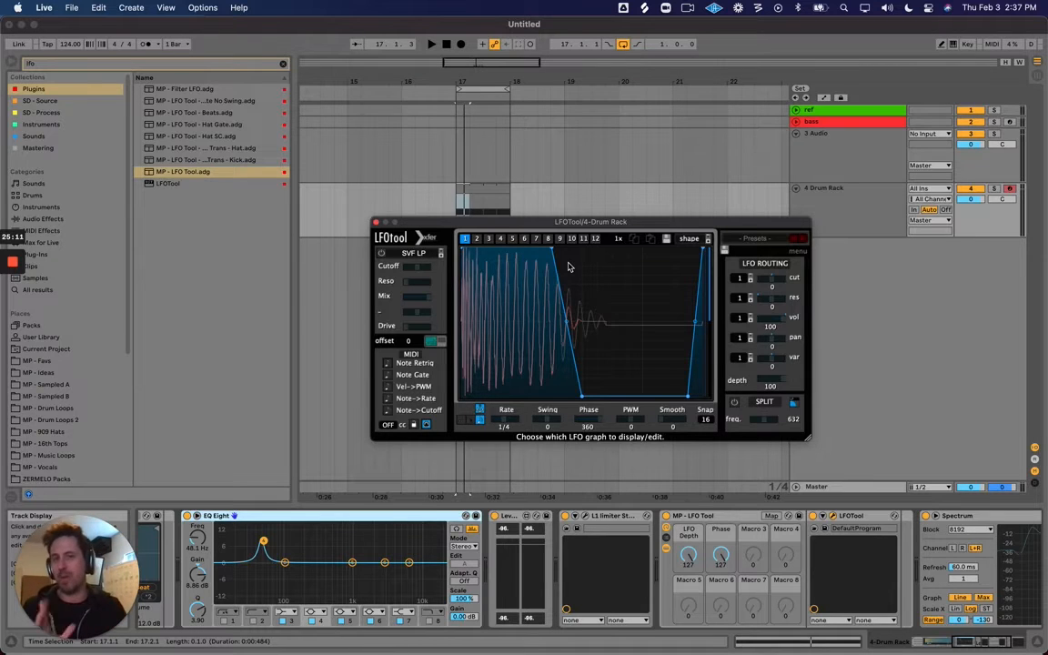
left_click(376, 223)
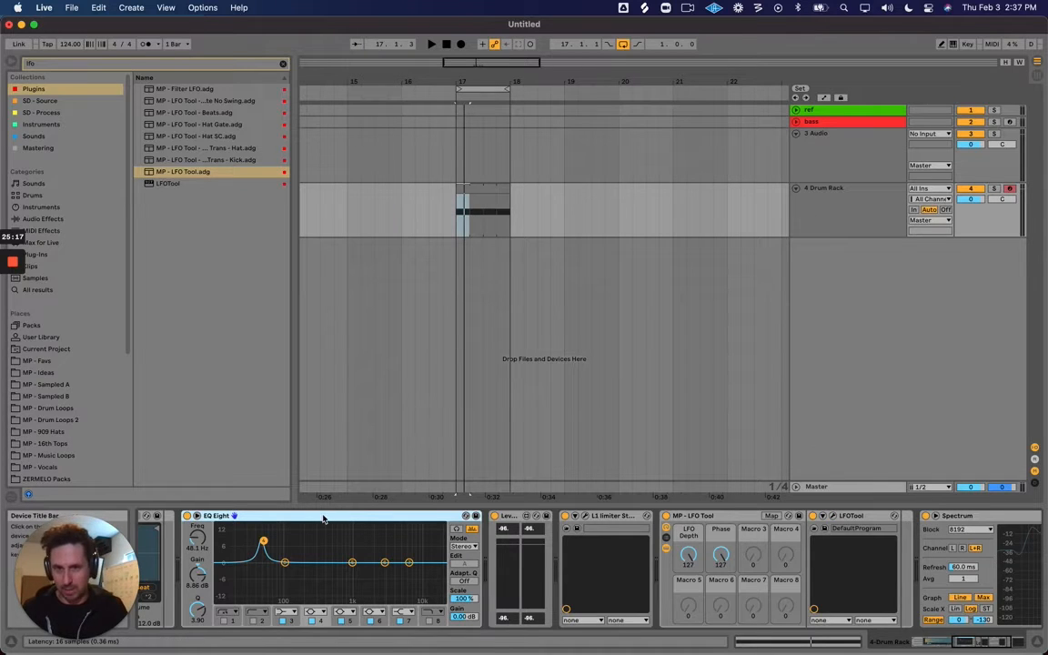
Reopen the Drum Rack MIDI clip and transpose its note up from kick_angel_909 to kick_dirty_808
double_click(479, 187)
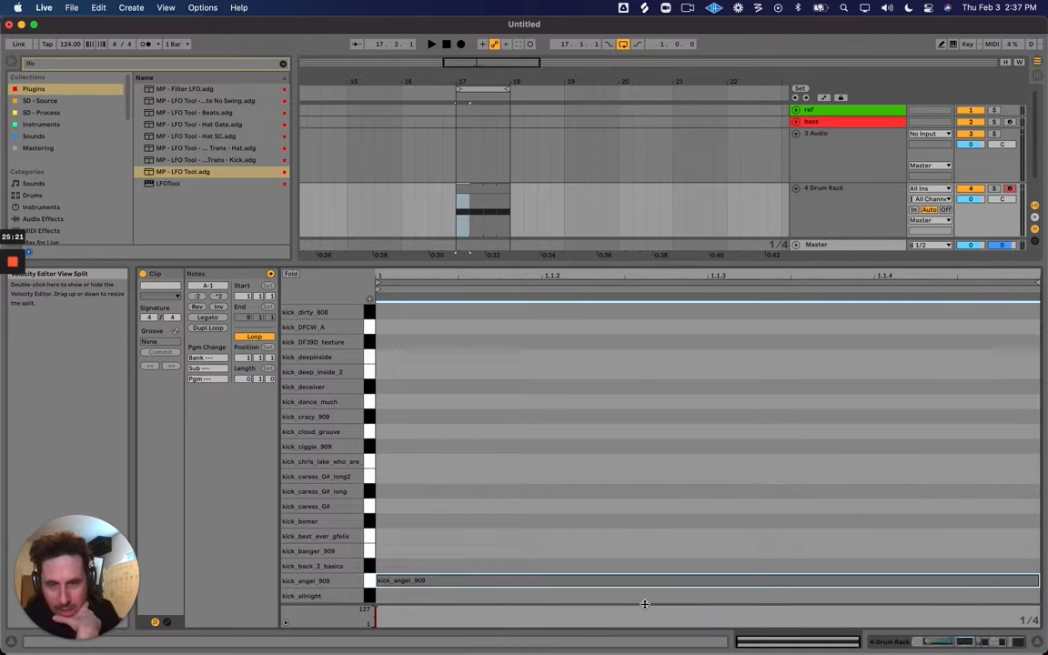
key("Up")
key("Up")
key("Up")
key("Up")
key("Up")
key("Up")
key("Up")
key("Up")
key("Up")
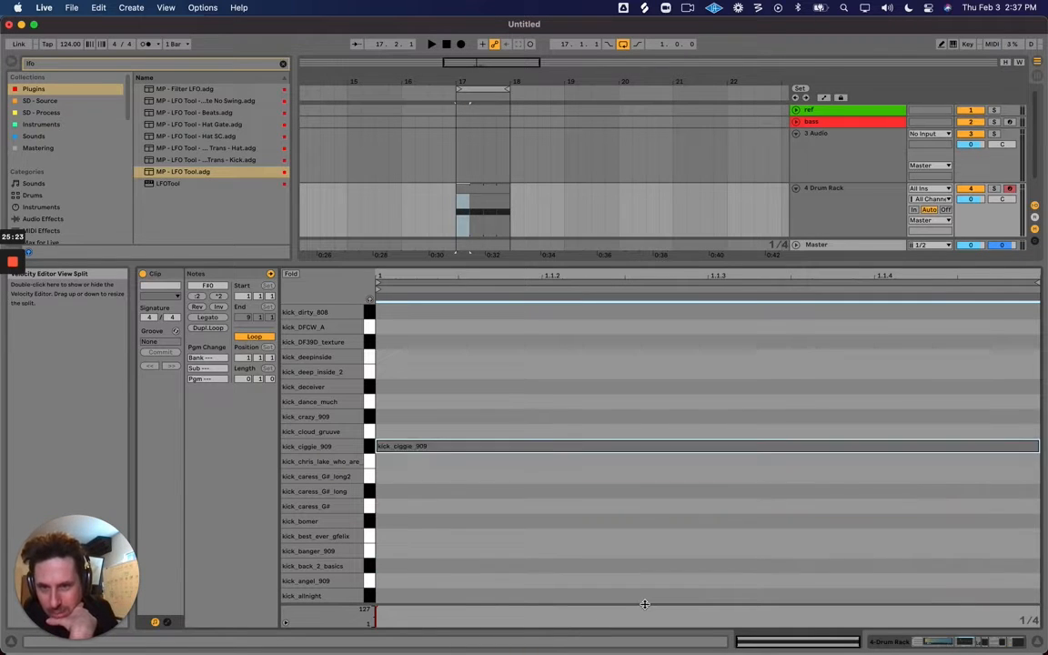
key("Up")
key("Up")
key("Up")
key("Up")
key("Up")
key("Up")
key("Up")
key("Up")
key("Up")
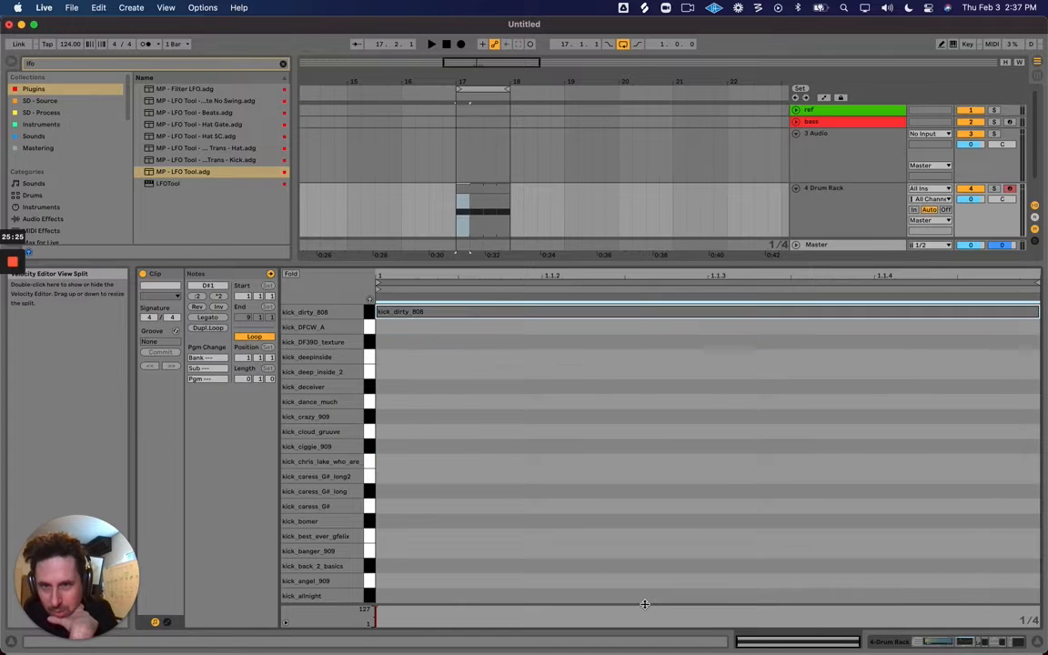
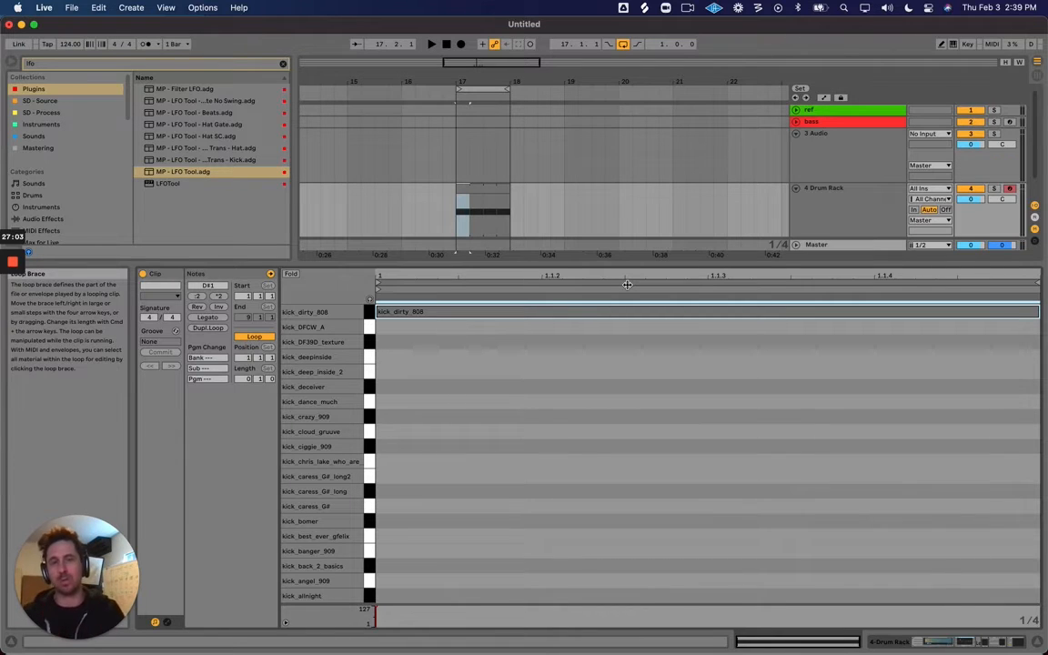
Bypass EQ Eight on the Drum Rack track and play the kick_dirty_808 loop with the Spectrum display enlarged
left_click(503, 281)
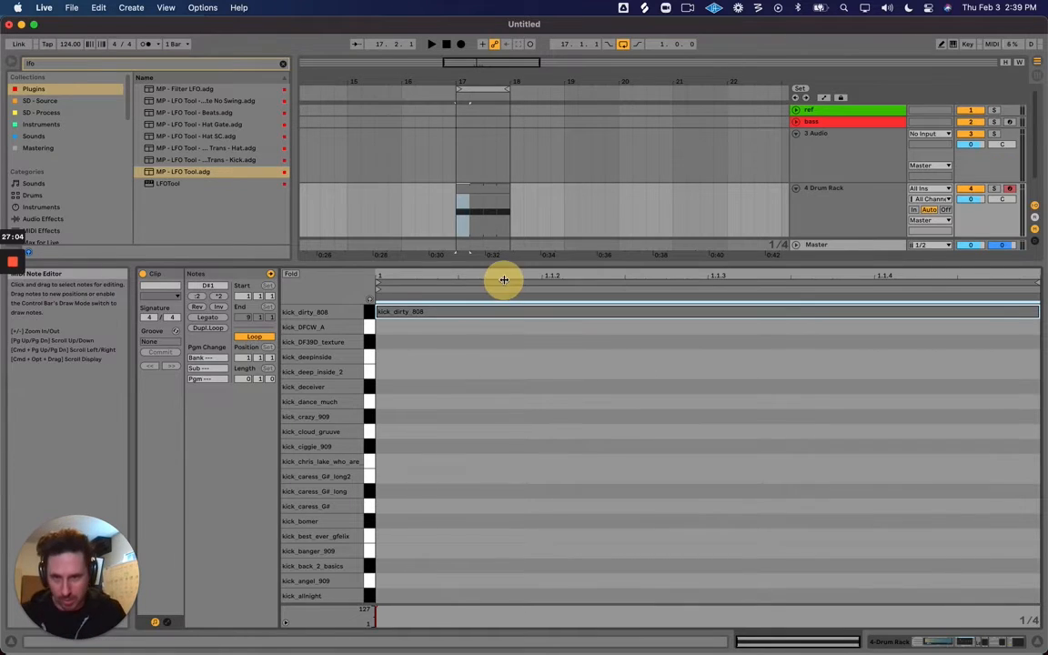
left_click(870, 203)
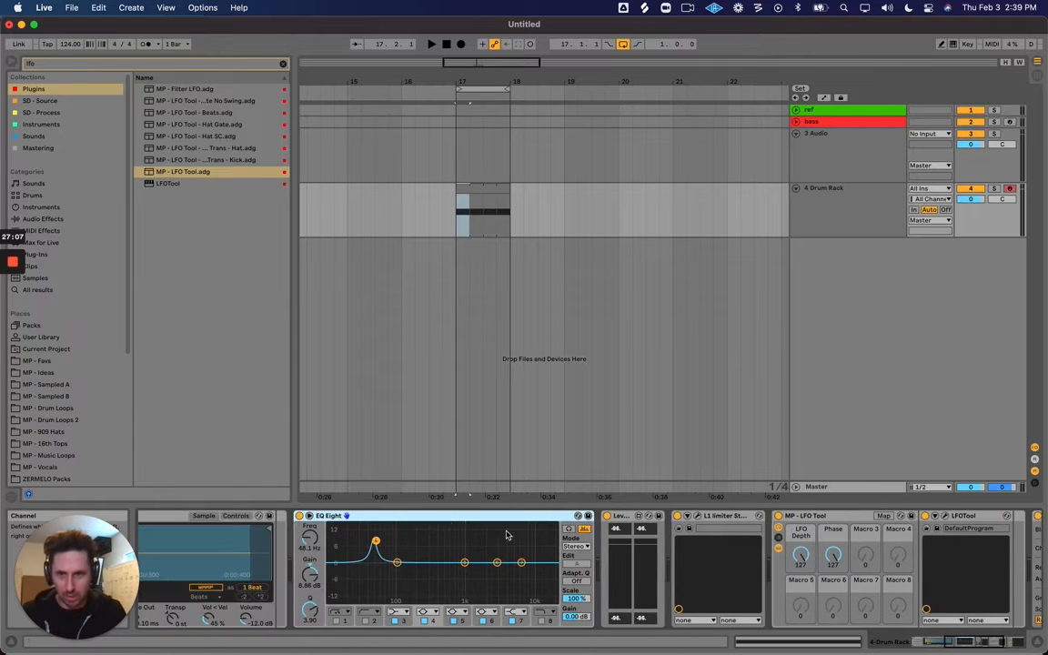
scroll(554, 537, "right", 5)
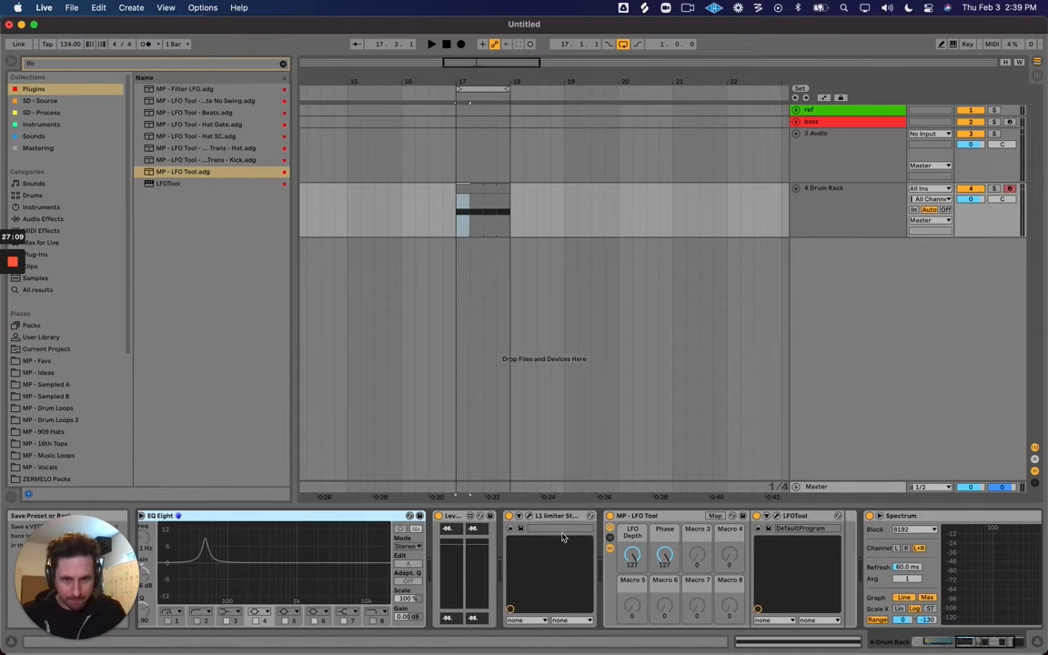
scroll(562, 538, "right", 4)
double_click(862, 555)
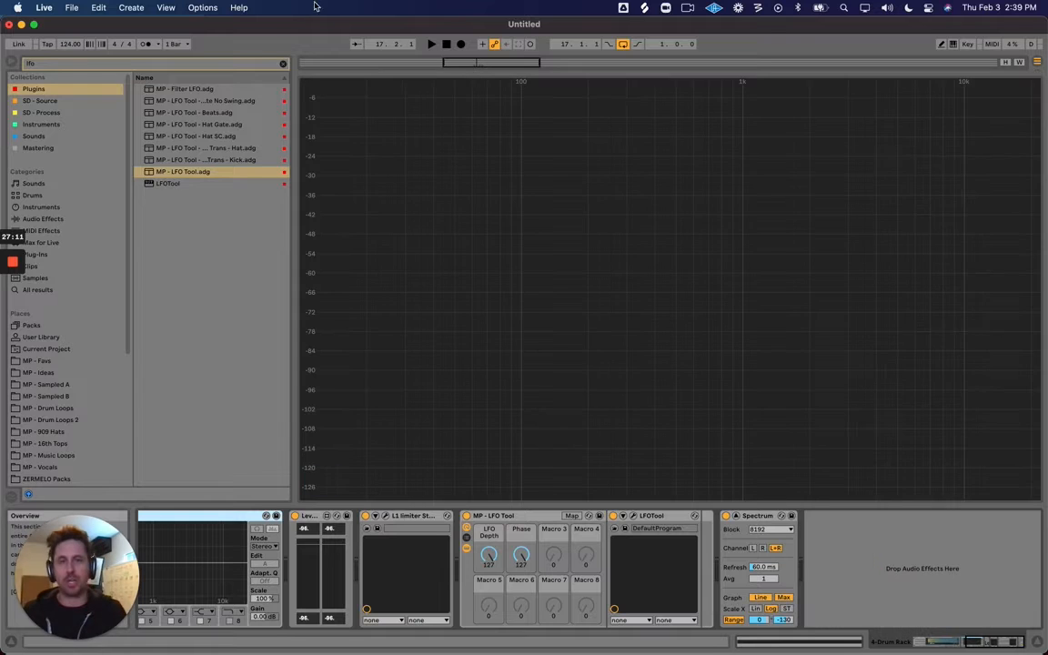
key("space")
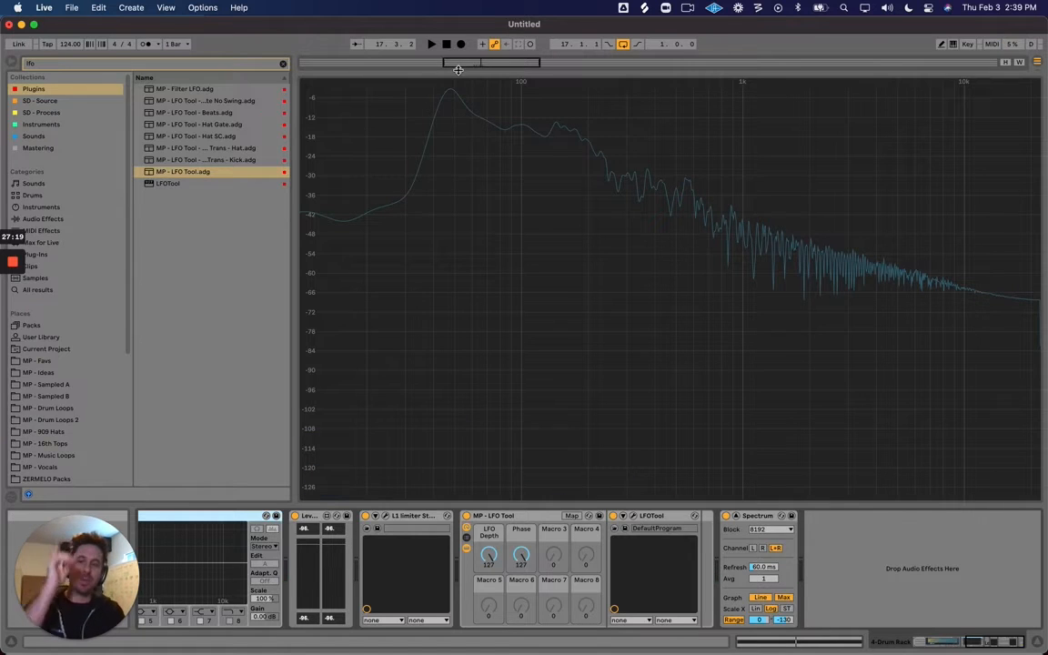
Reopen LFOTool and delete the inner breakpoints of its volume curve to leave a flat line at full level
scroll(413, 554, "left", 5)
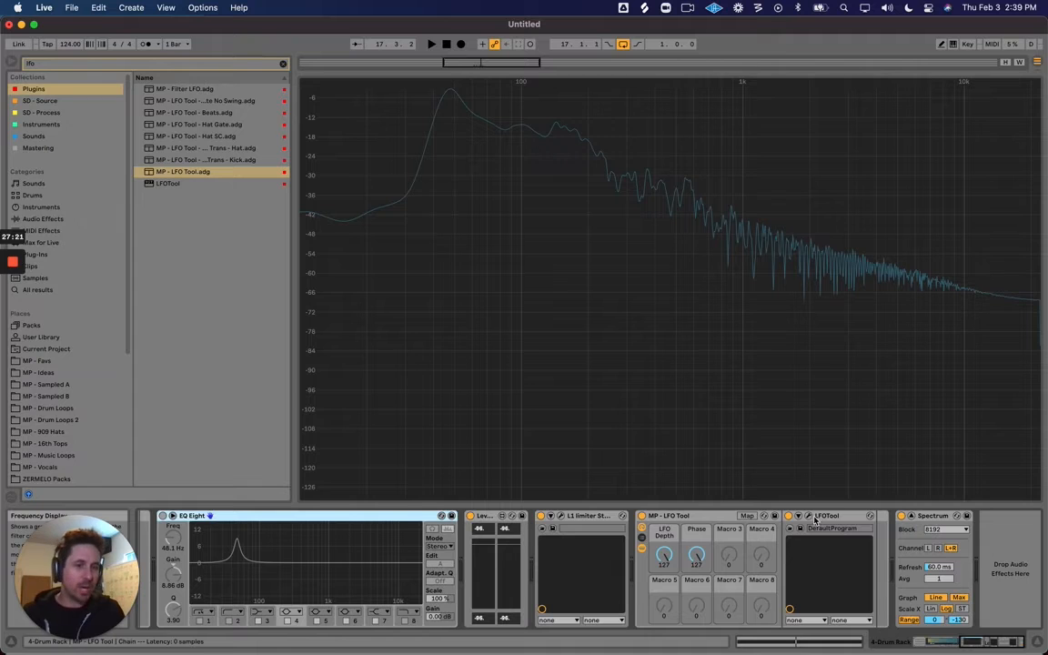
left_click(804, 516)
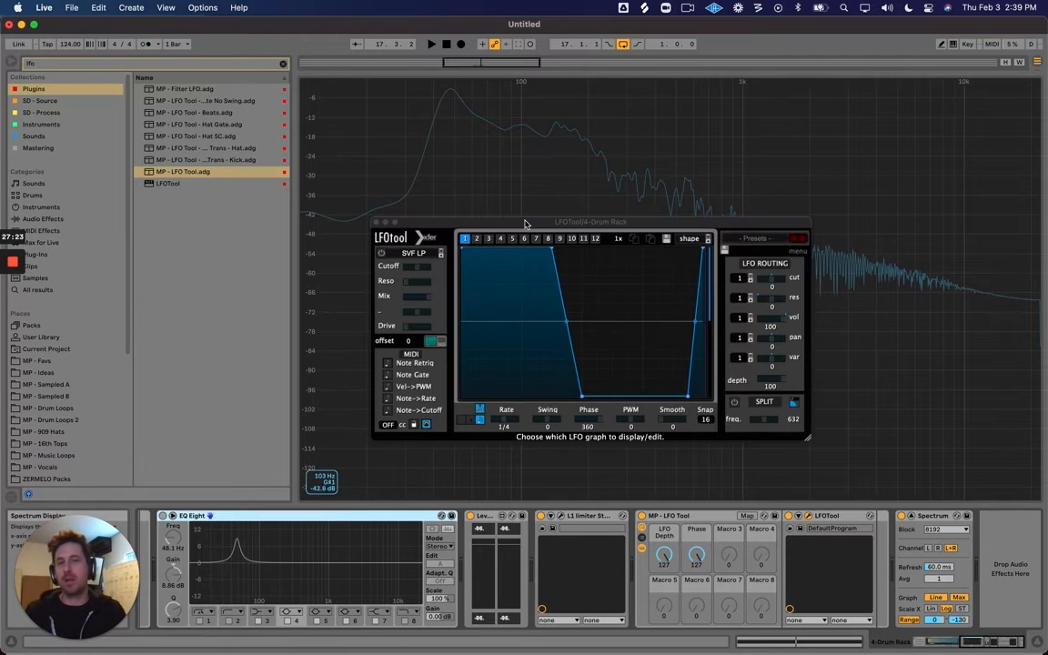
left_click_drag(524, 226, 480, 259)
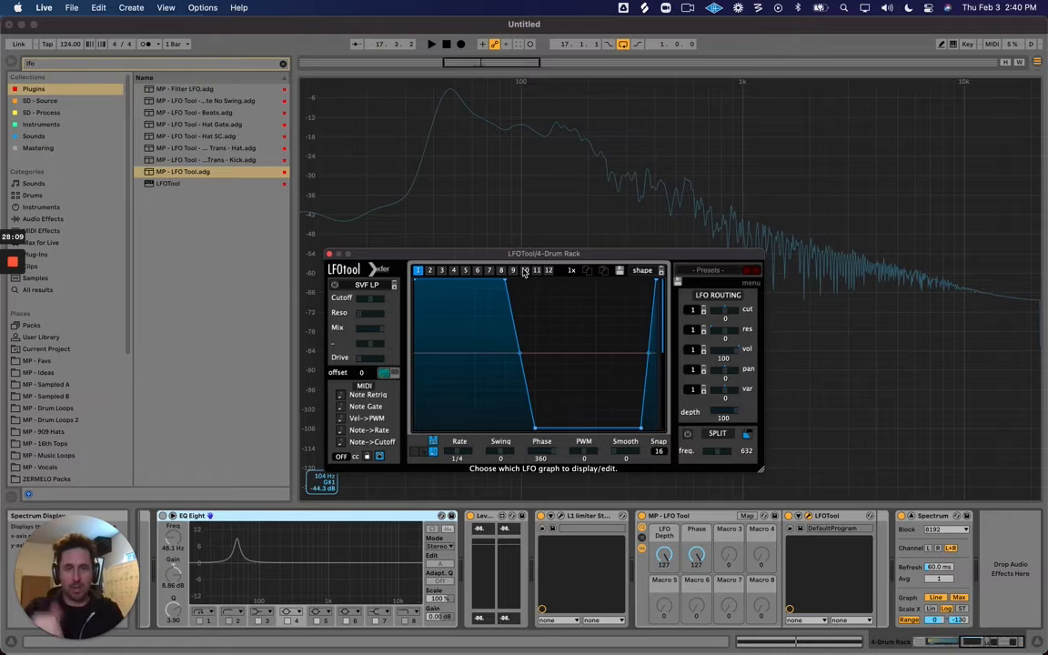
left_click_drag(533, 253, 539, 245)
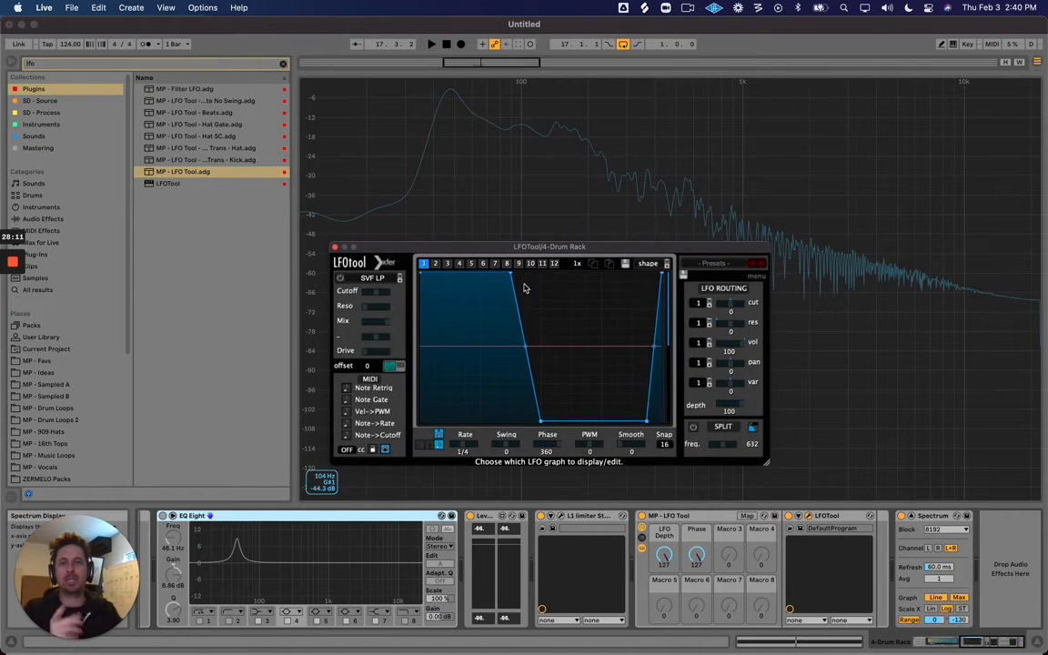
left_click_drag(541, 421, 643, 420)
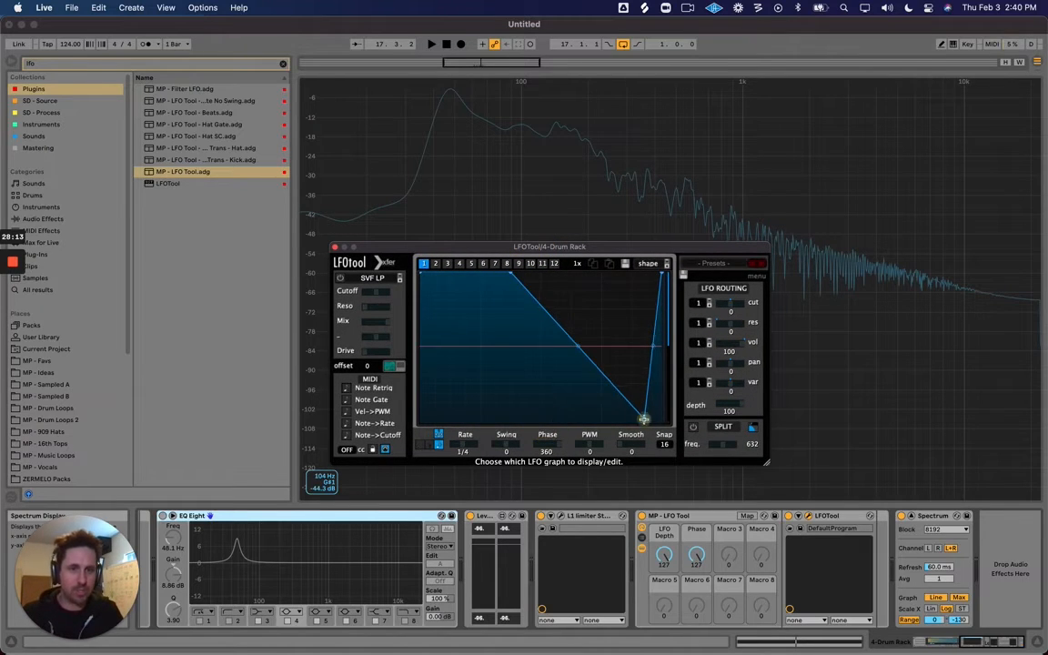
double_click(644, 419)
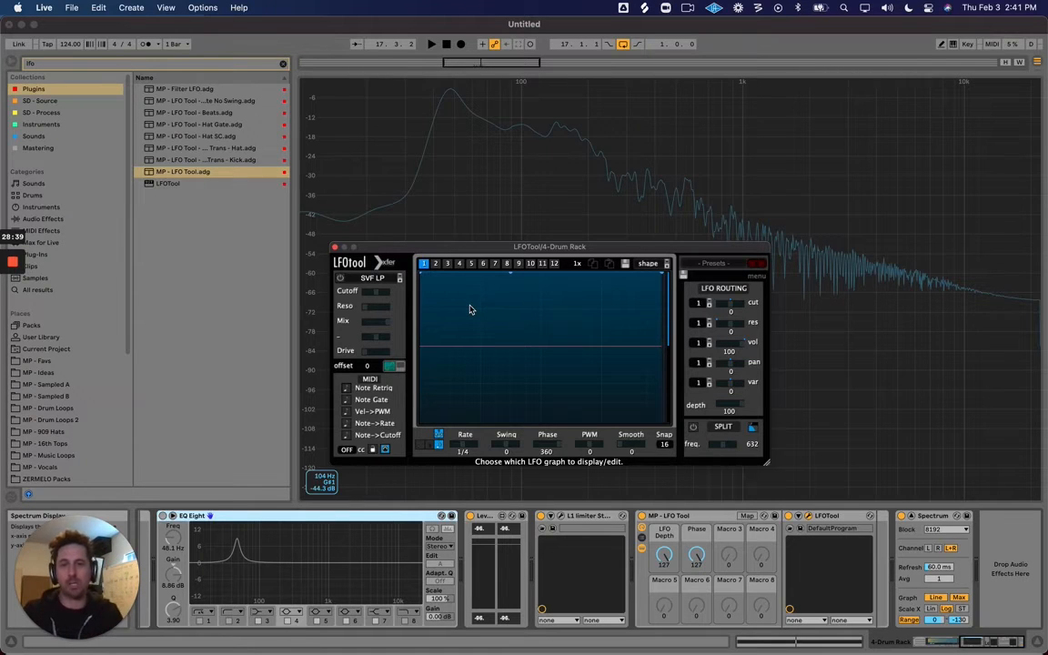
left_click_drag(490, 246, 503, 235)
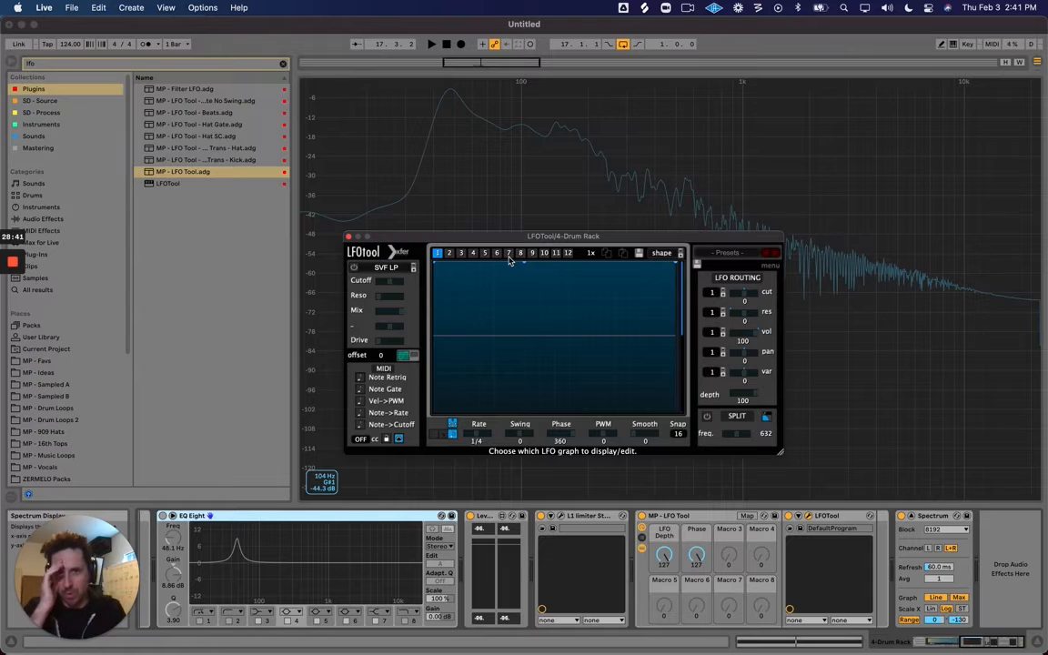
double_click(523, 263)
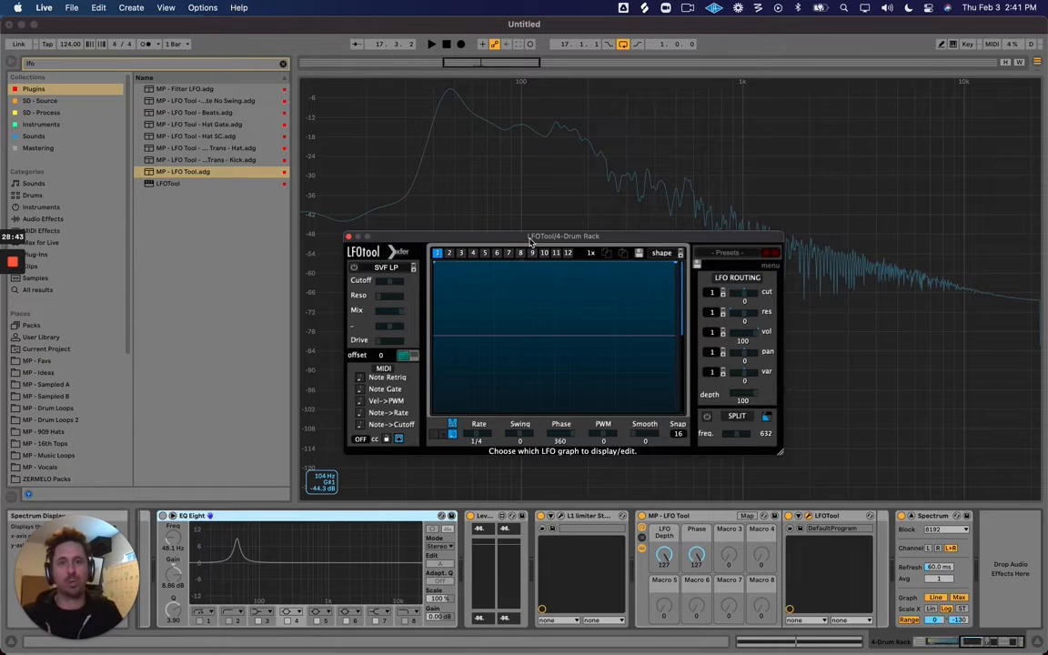
left_click_drag(531, 240, 528, 244)
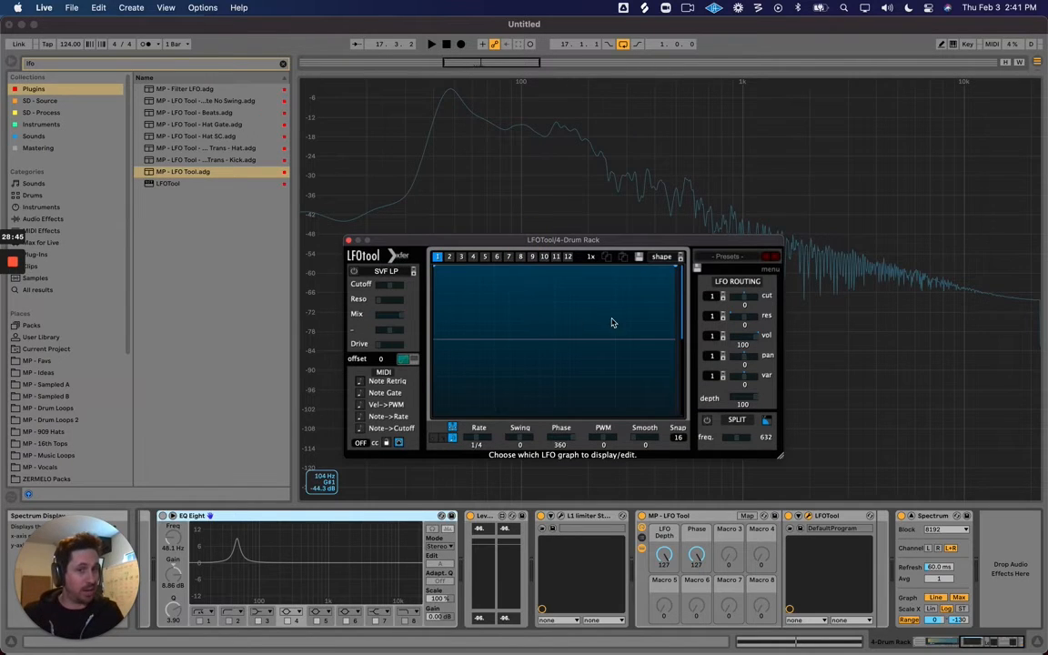
Play the loop to view the unshaped kick_dirty_808 waveform in LFOTool with EQ Eight bypassed
key("space")
key("space")
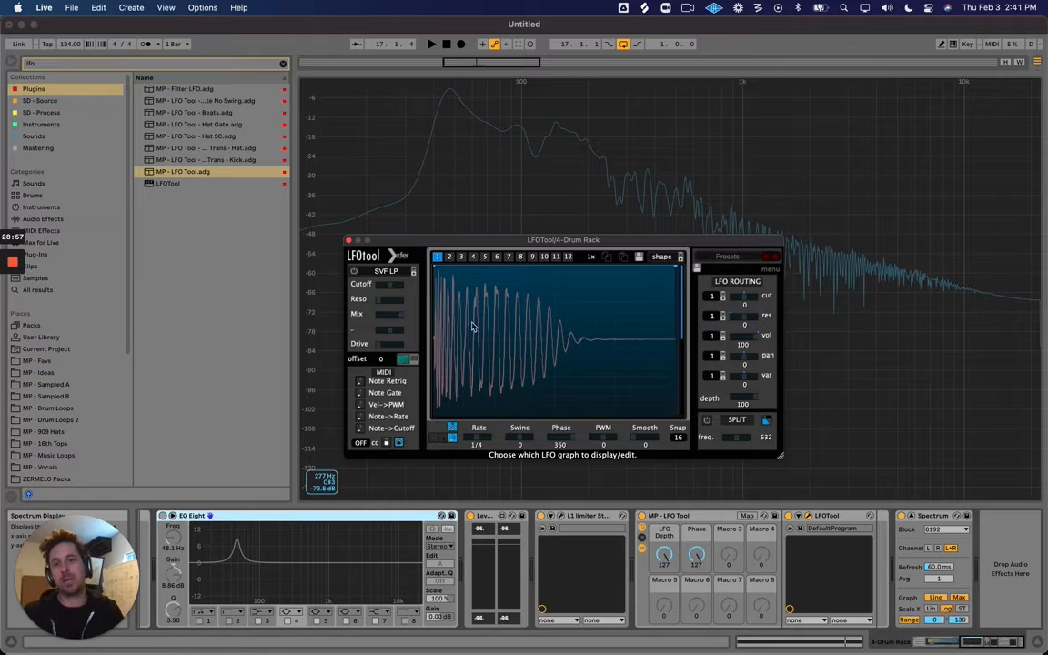
Try adding breakpoints along the top of LFOTool's flat volume curve, near the kick's start and tail, and remove them
left_click(451, 268)
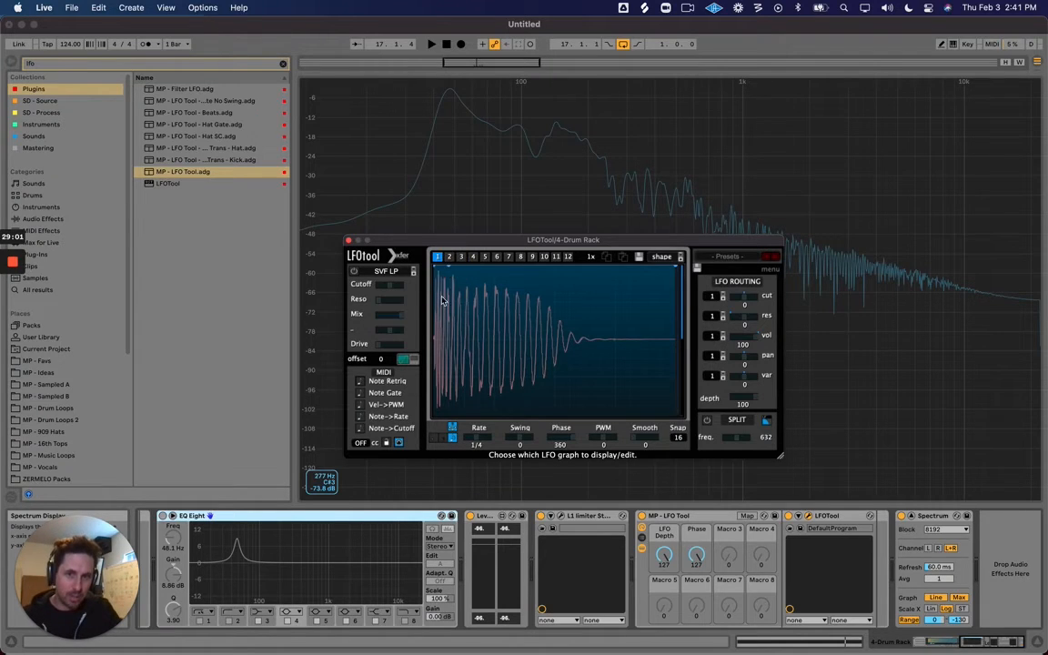
left_click(464, 271)
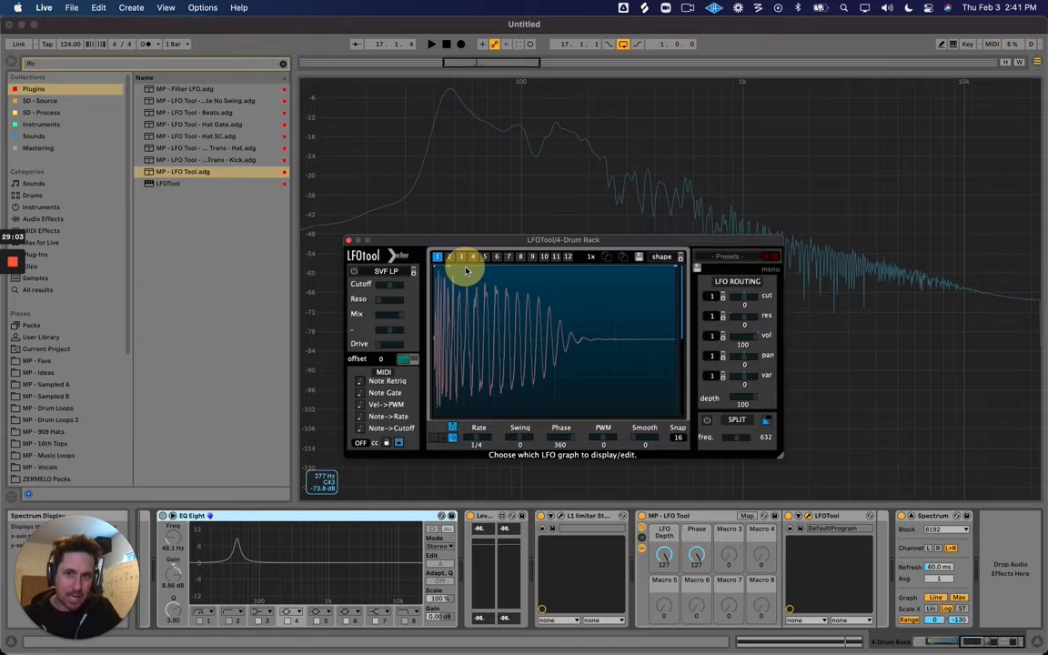
left_click(466, 267)
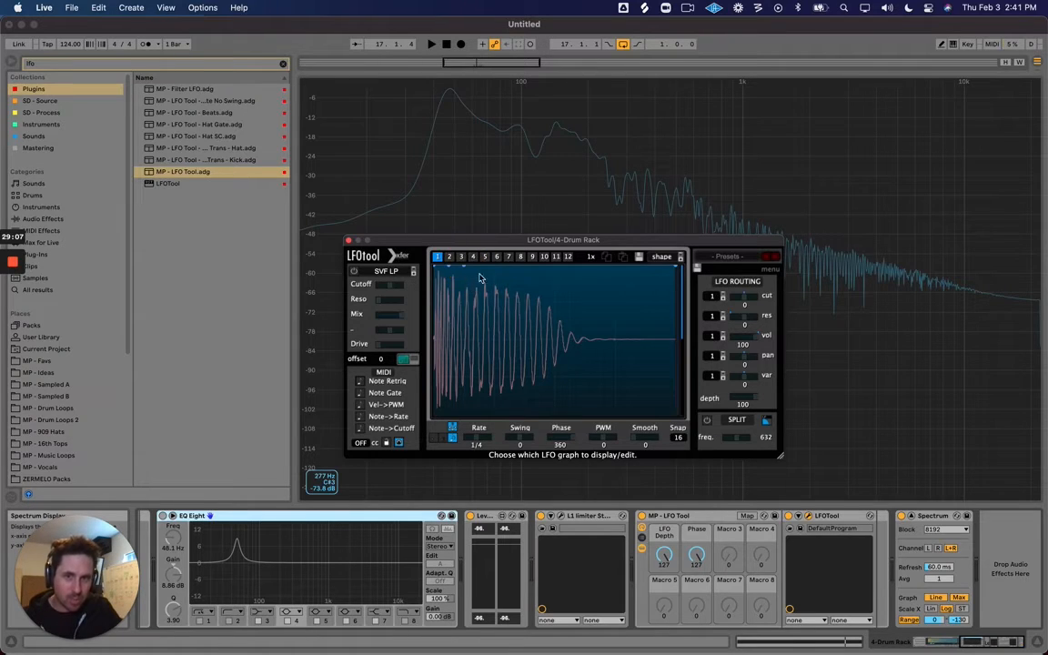
left_click(587, 266)
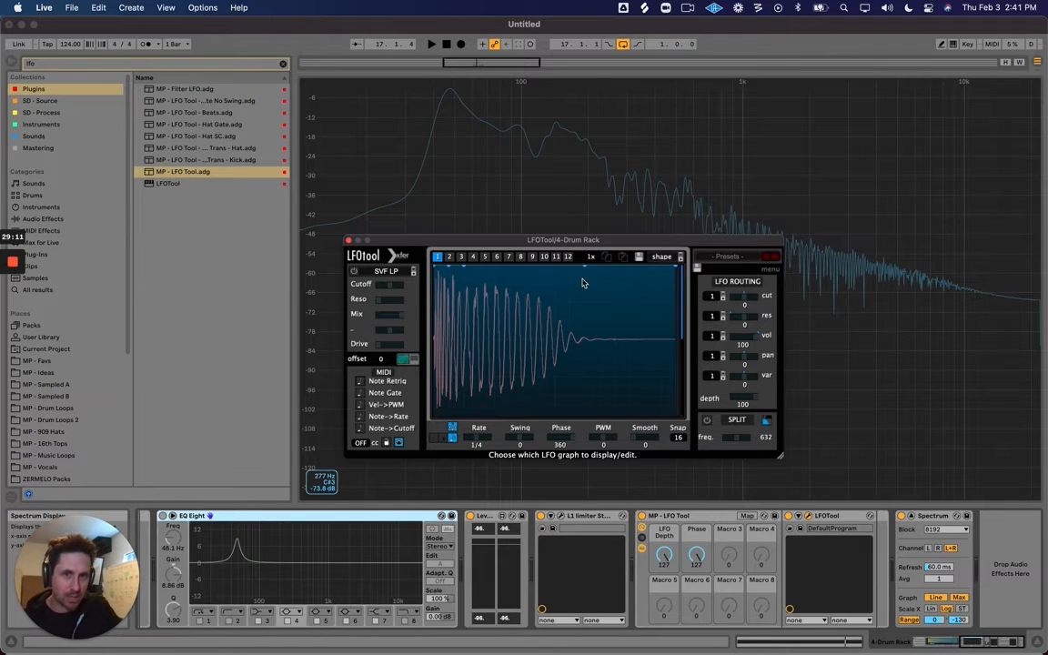
left_click(452, 268)
left_click_drag(464, 266, 465, 269)
double_click(464, 269)
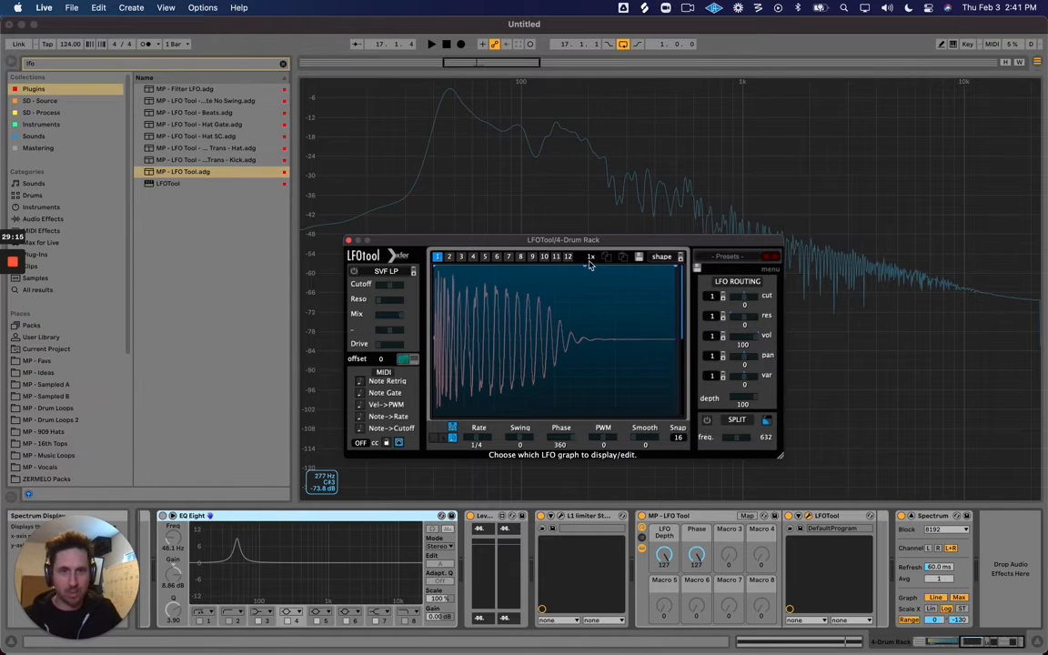
double_click(585, 268)
left_click(527, 311)
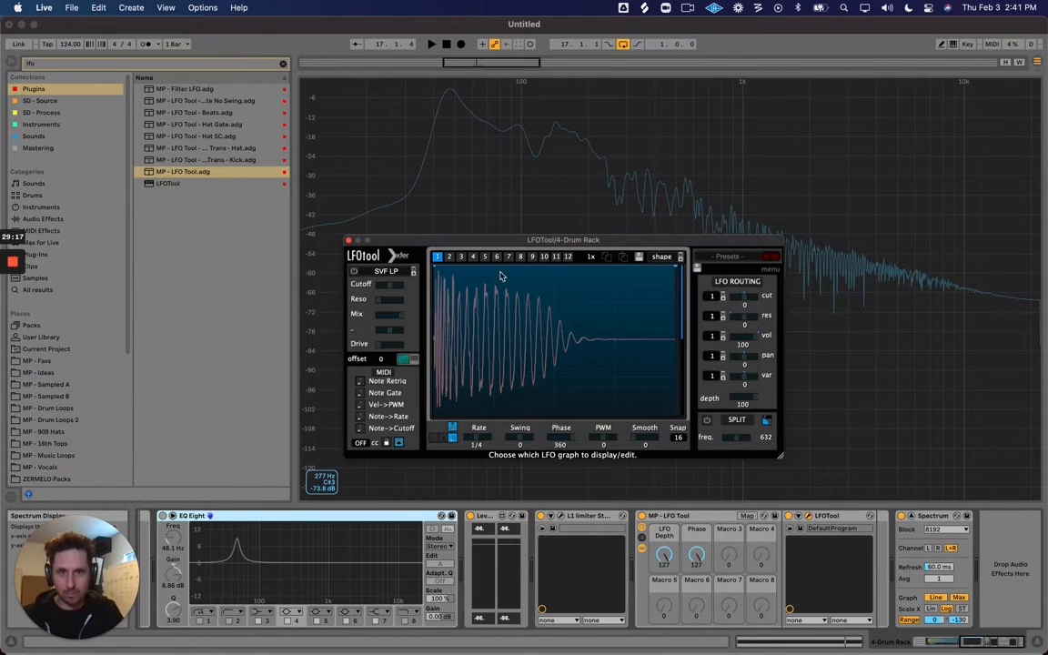
Replay the kick loop, turn EQ Eight back on and reset its 48.1 Hz band's gain to 0 dB
key("space")
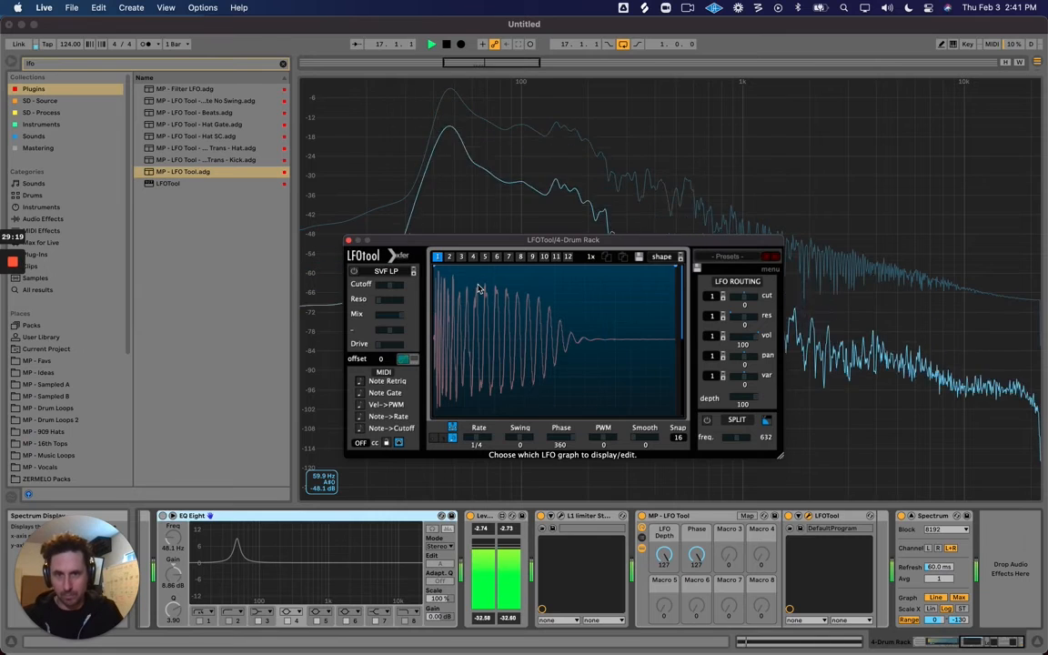
key("space")
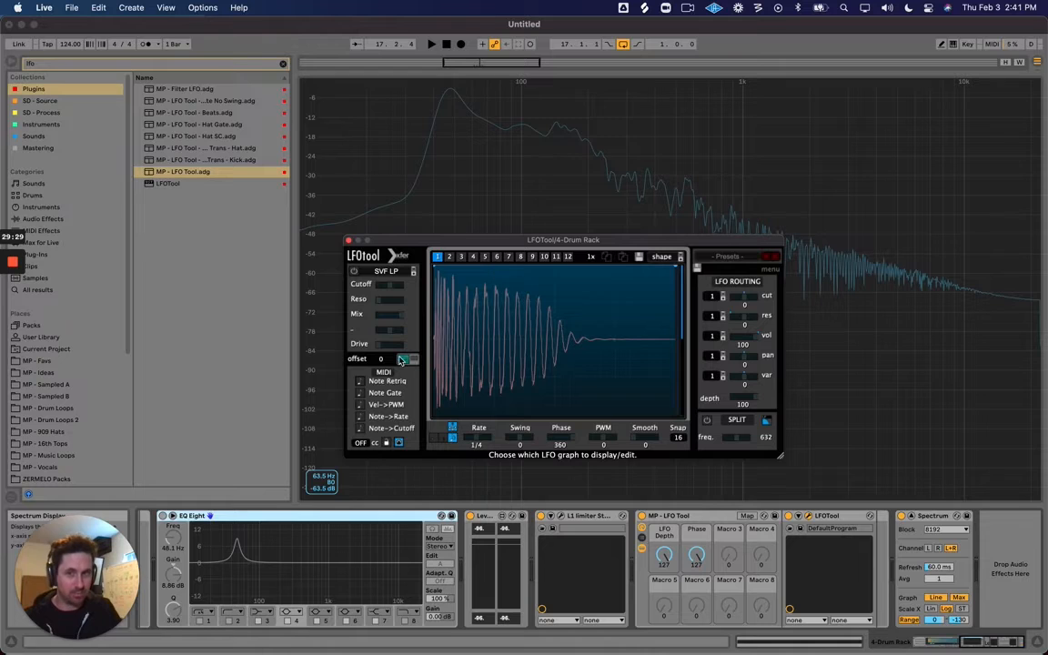
left_click(156, 521)
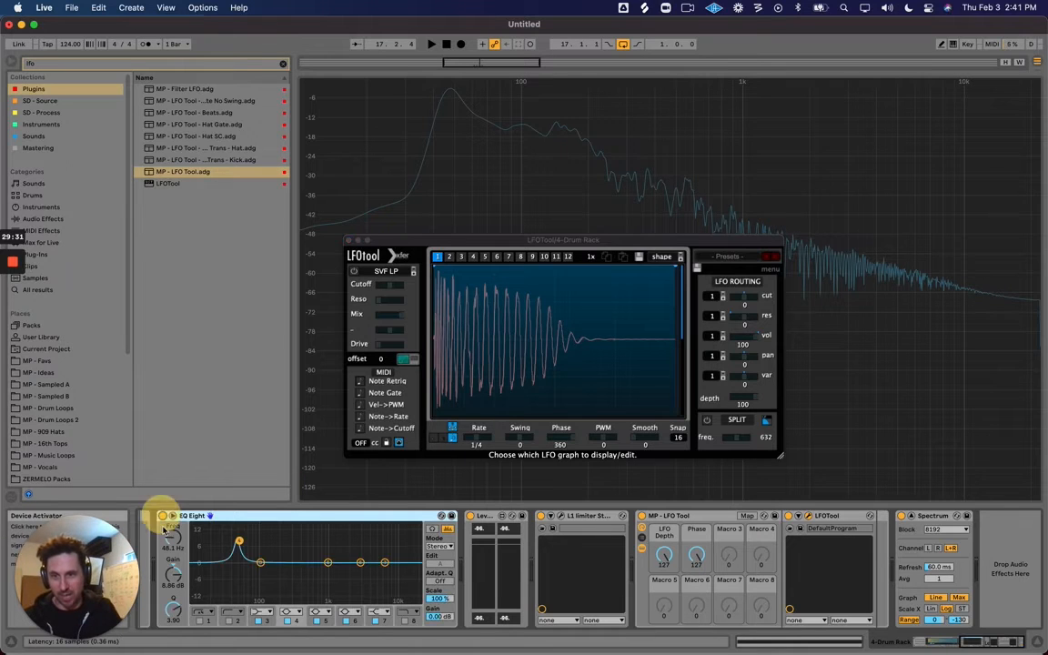
double_click(176, 575)
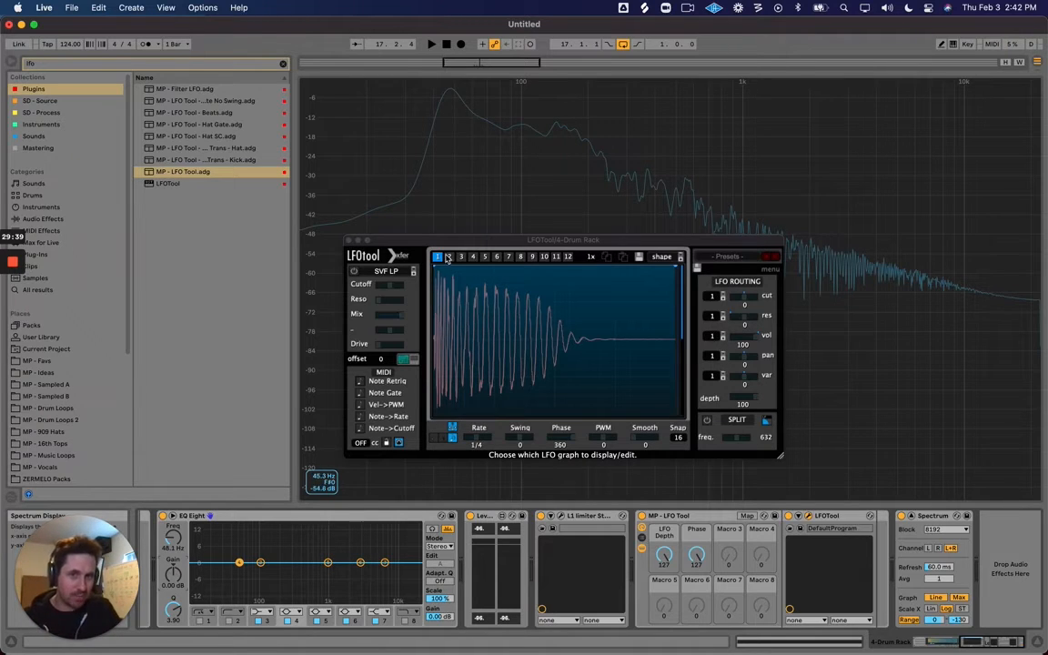
Open the L1 limiter beside LFOTool and lower its threshold to -2.7 while playing the kick loop
scroll(238, 550, "left", 5)
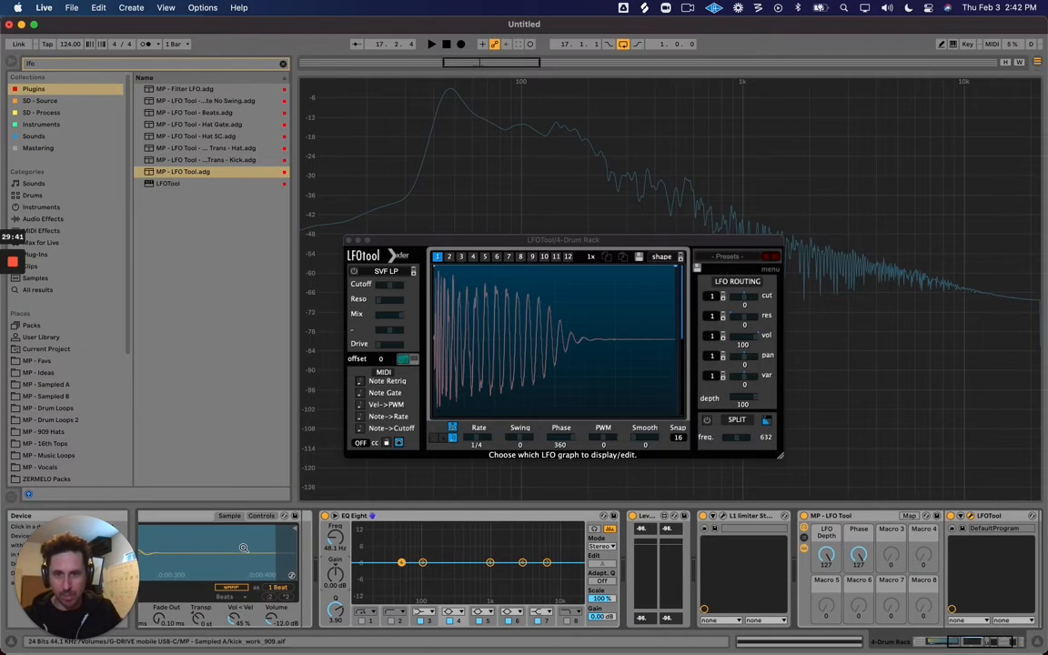
left_click(725, 517)
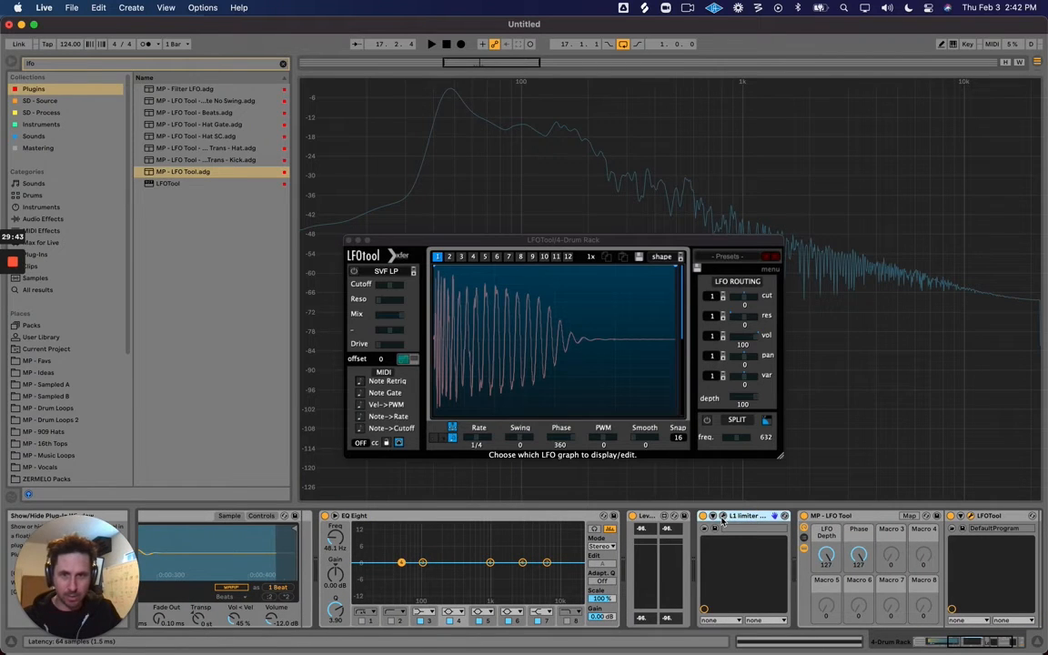
left_click_drag(308, 144, 216, 189)
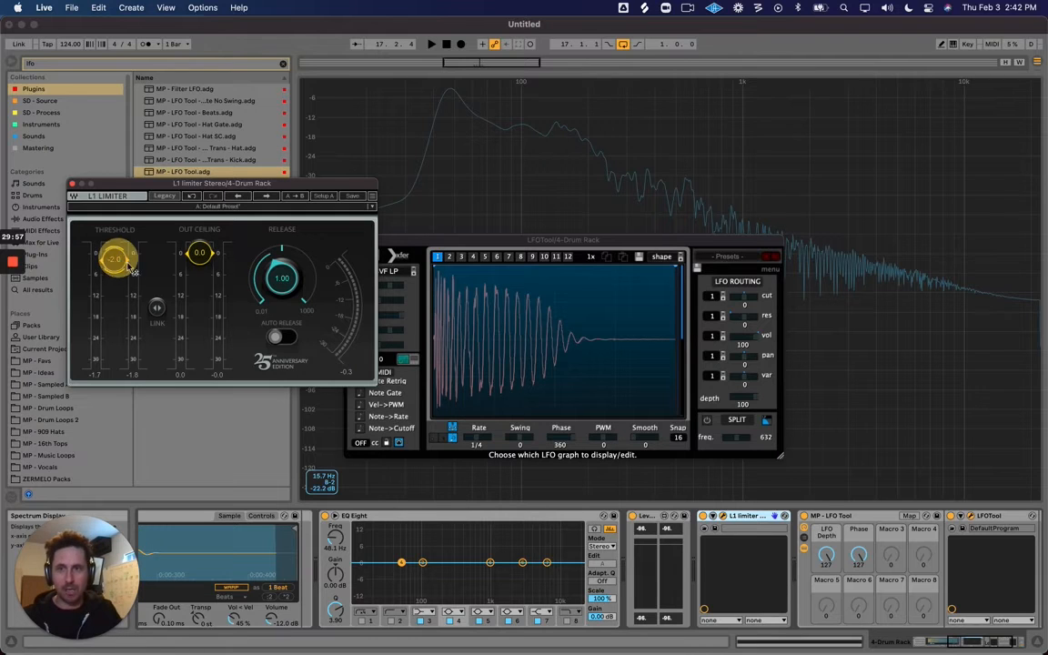
left_click_drag(128, 265, 128, 267)
key("space")
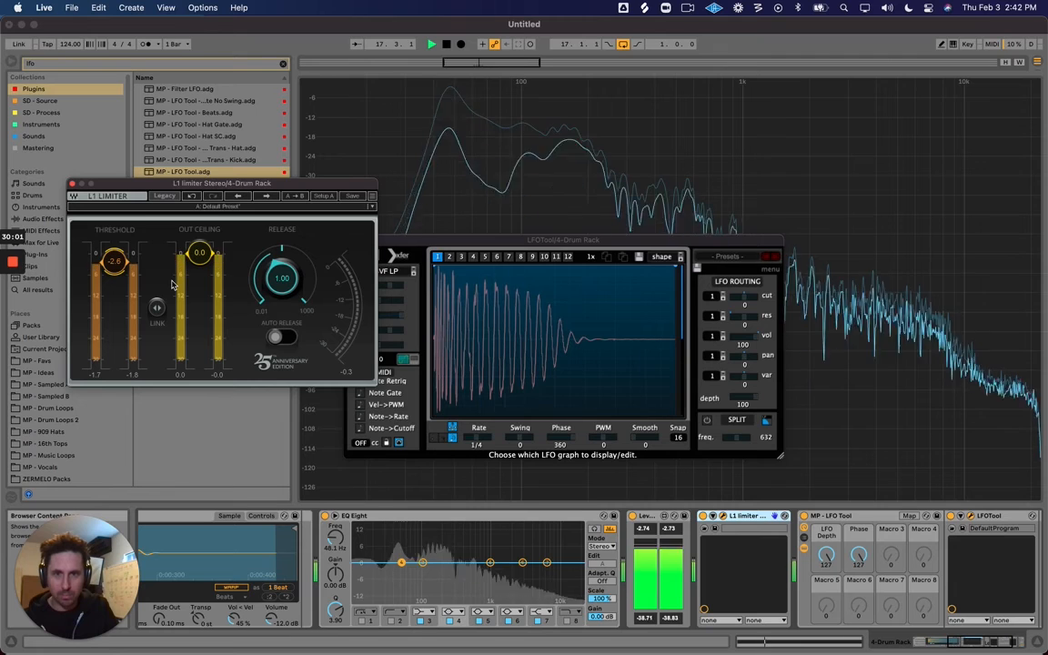
key("space")
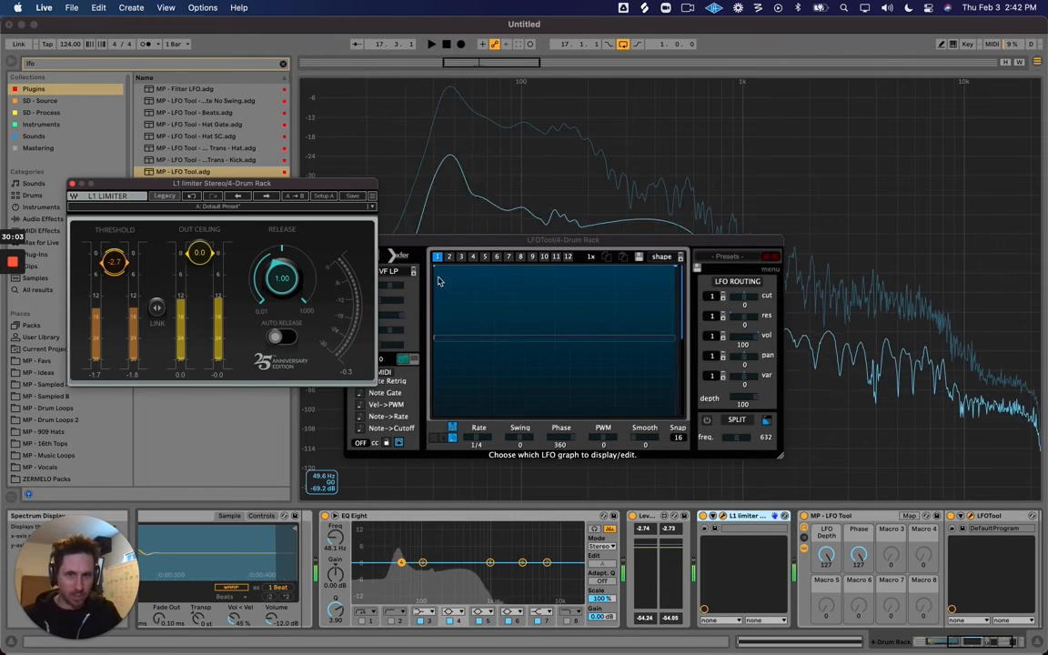
key("space")
key("space")
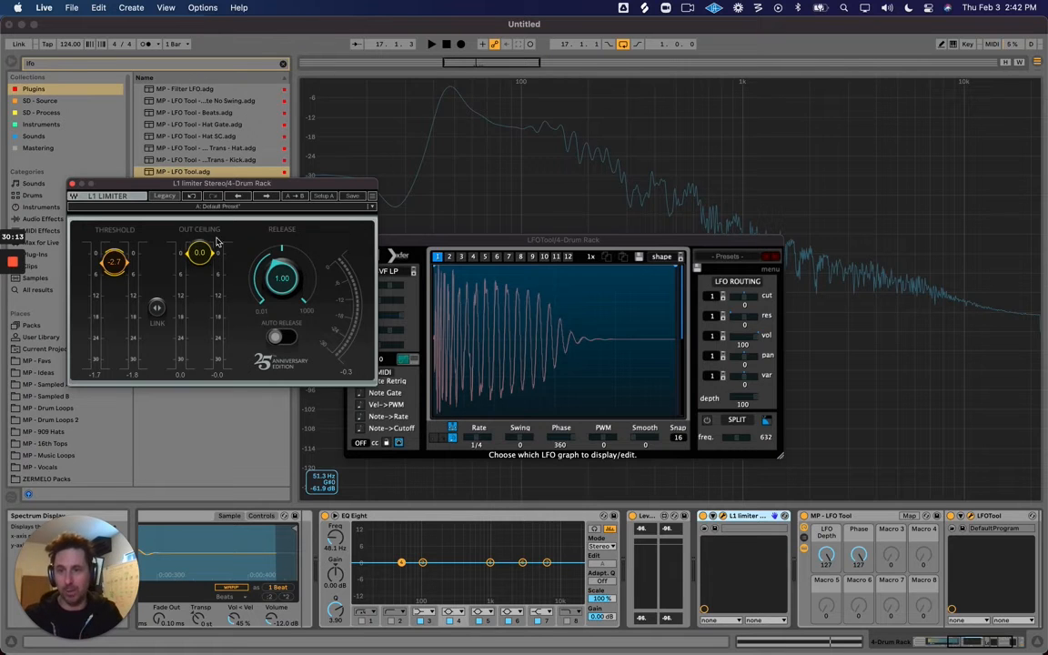
Reset L1's peak readouts while the loop plays and fine-tune its threshold between -2.9 and -2.7
key("space")
left_click(136, 376)
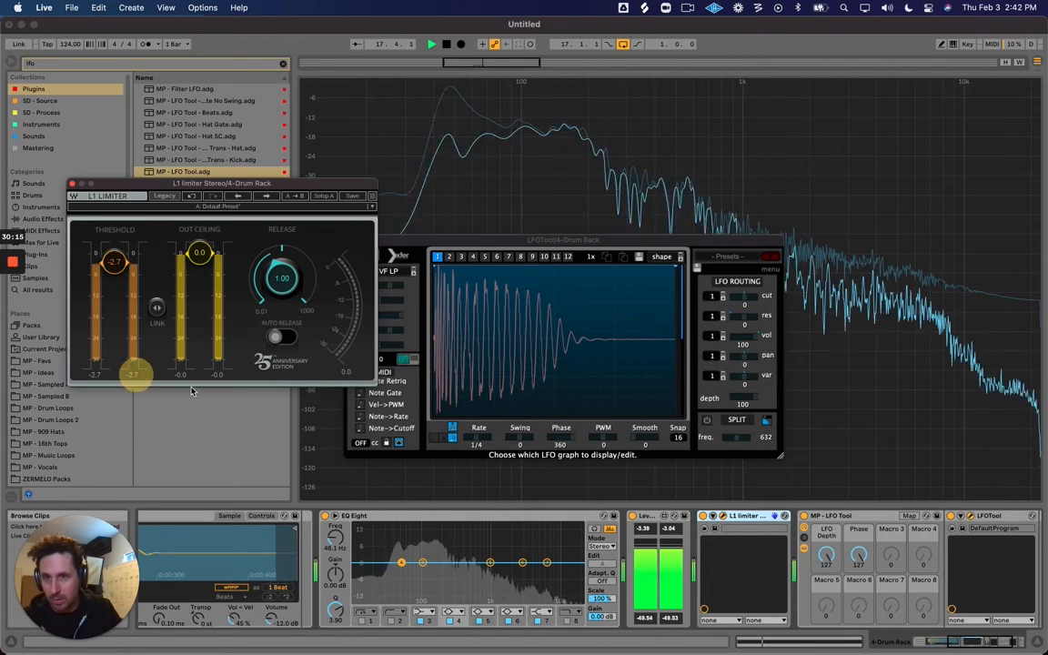
left_click_drag(119, 271, 119, 273)
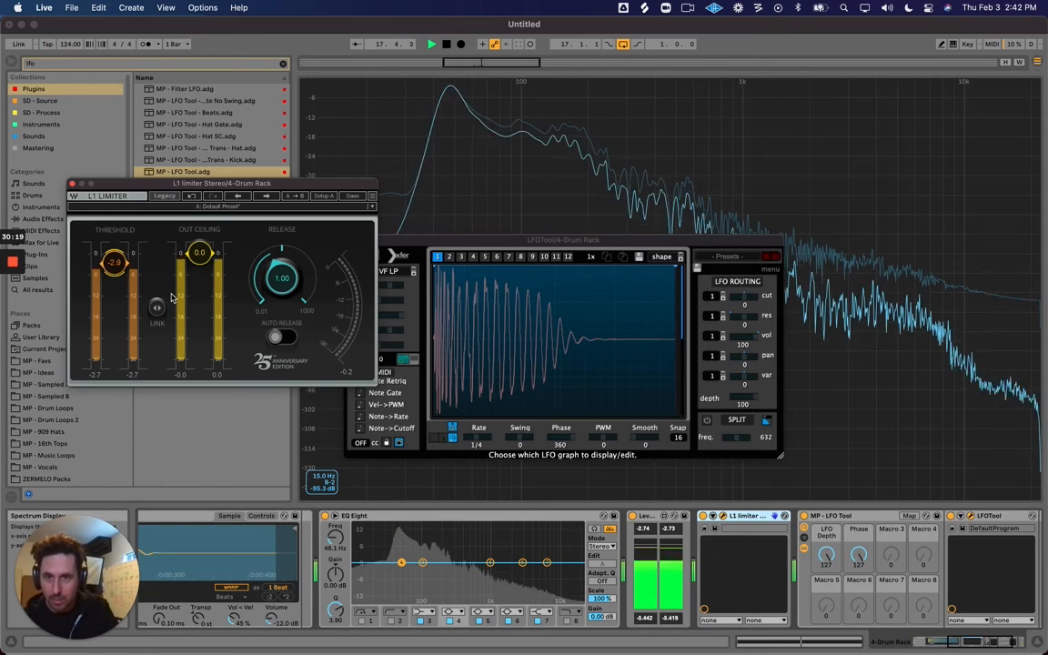
key("Up")
key("Up")
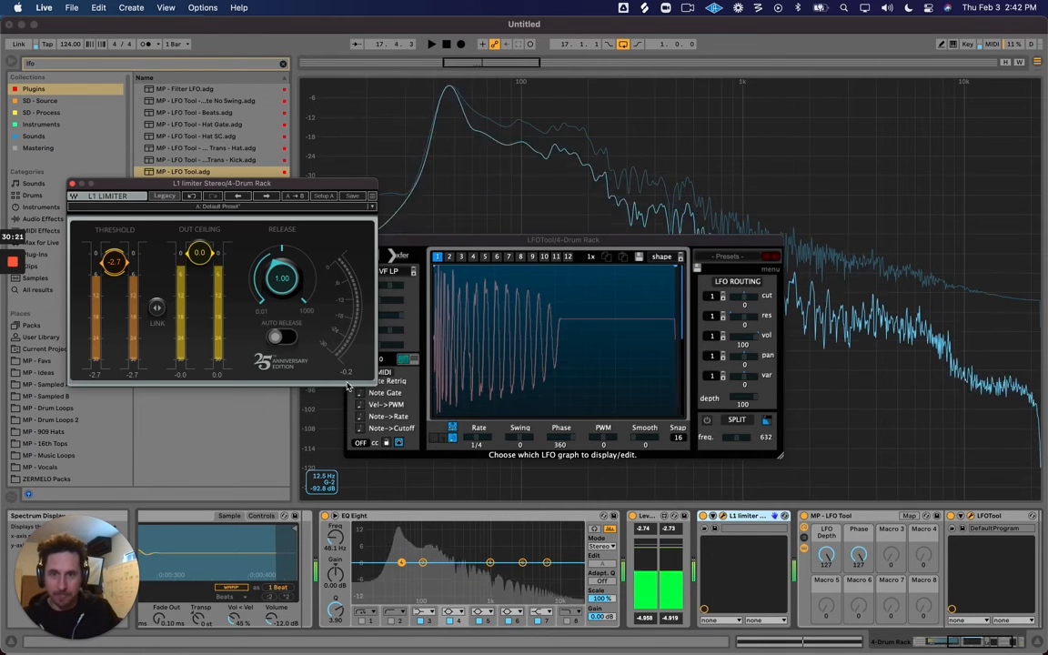
key("space")
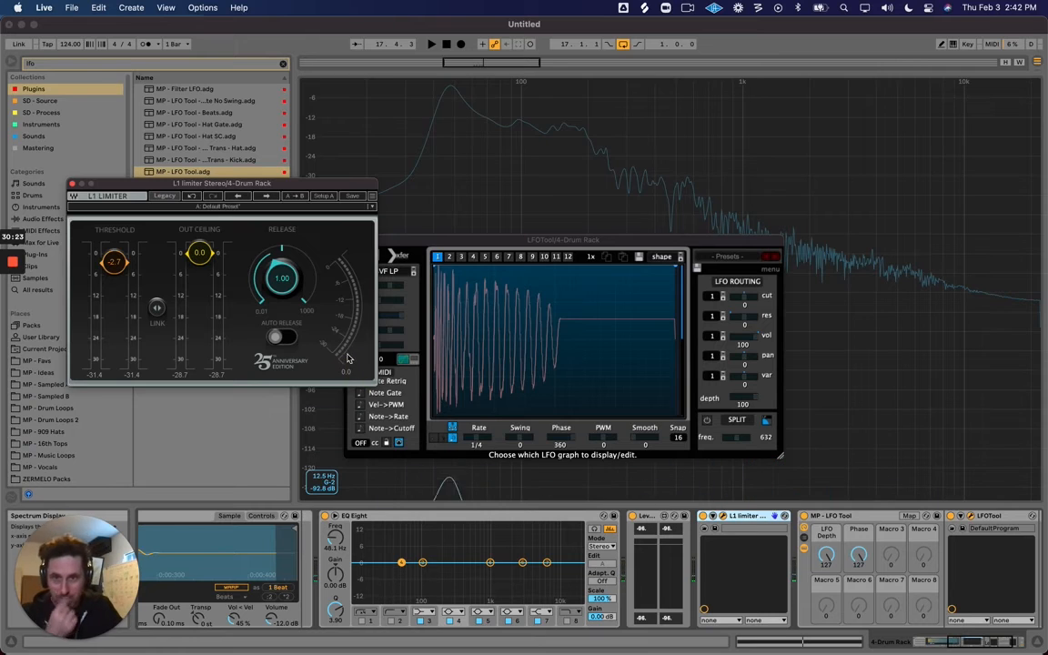
Clear L1's attenuation readout and replay the loop while setting the threshold to -2.8
left_click(346, 370)
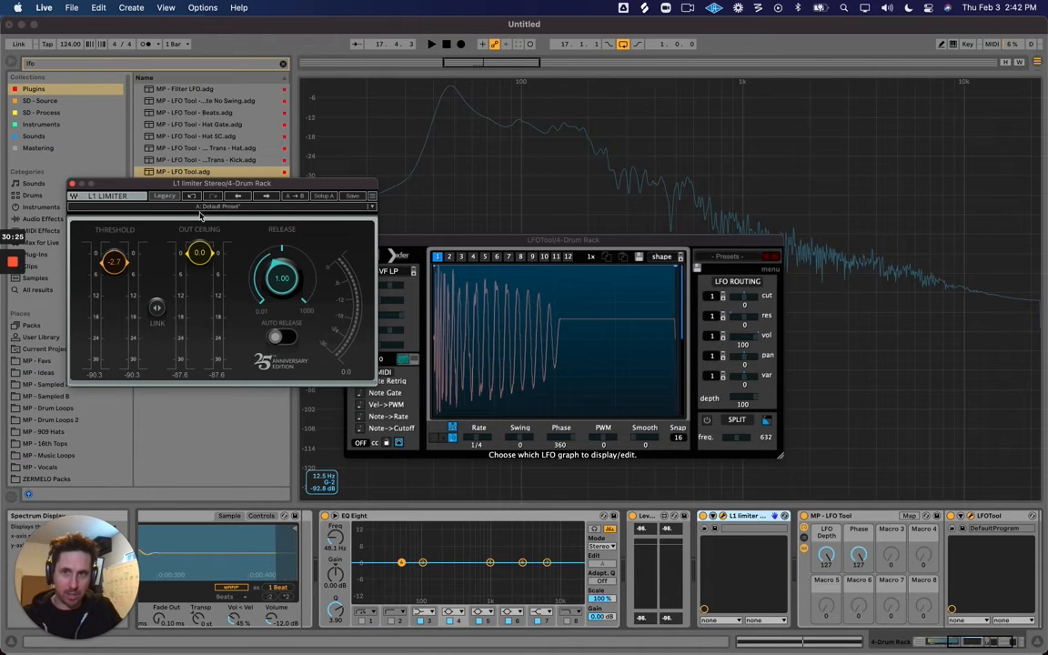
left_click(349, 373)
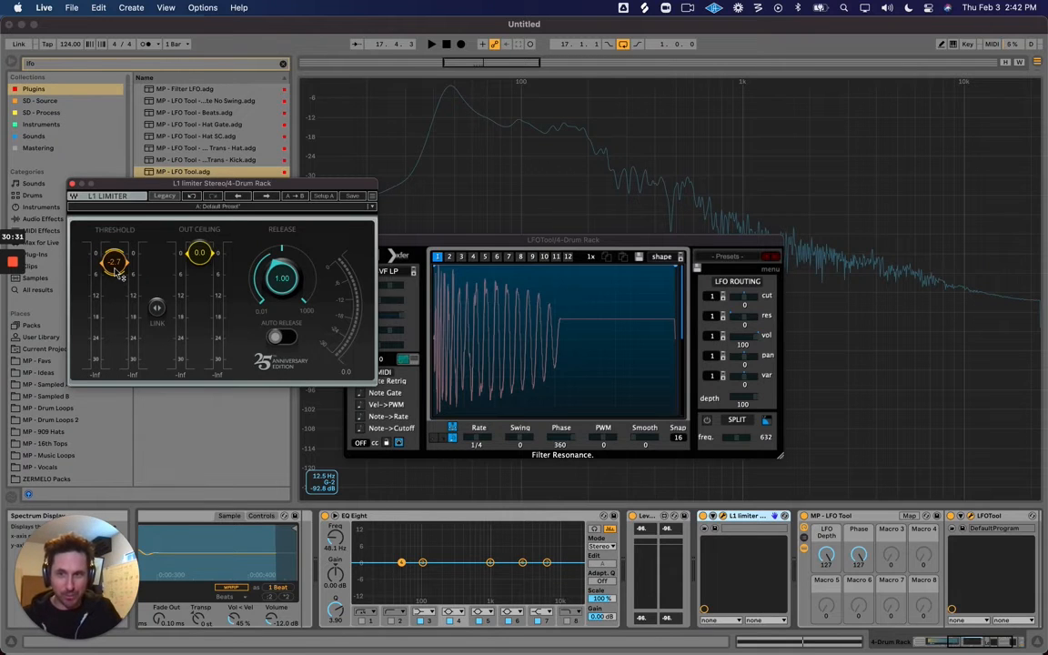
key("space")
key("space")
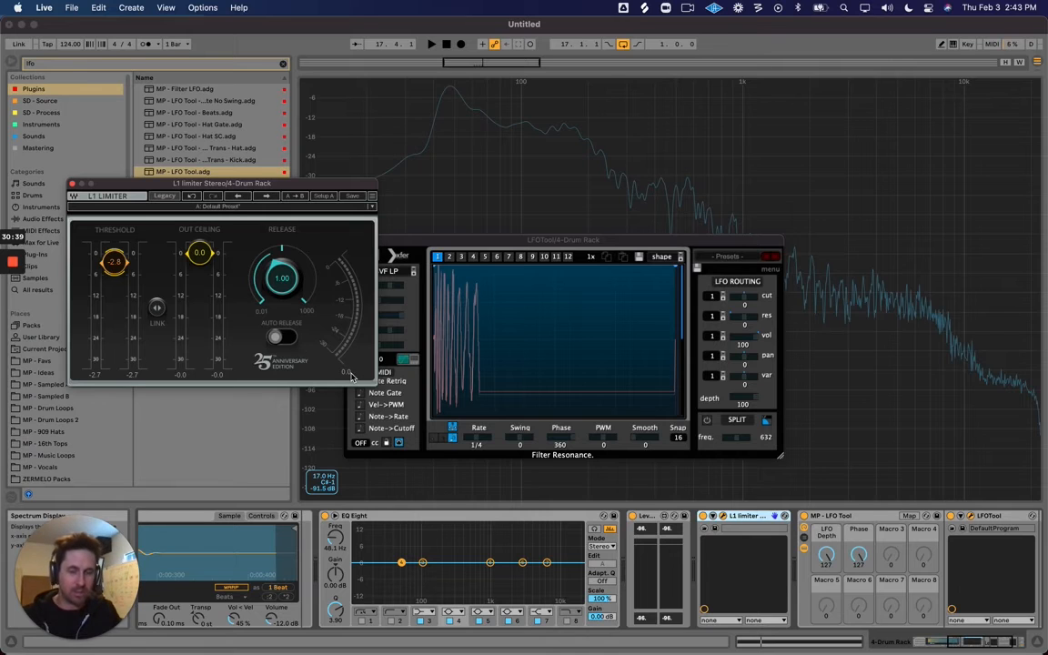
key("space")
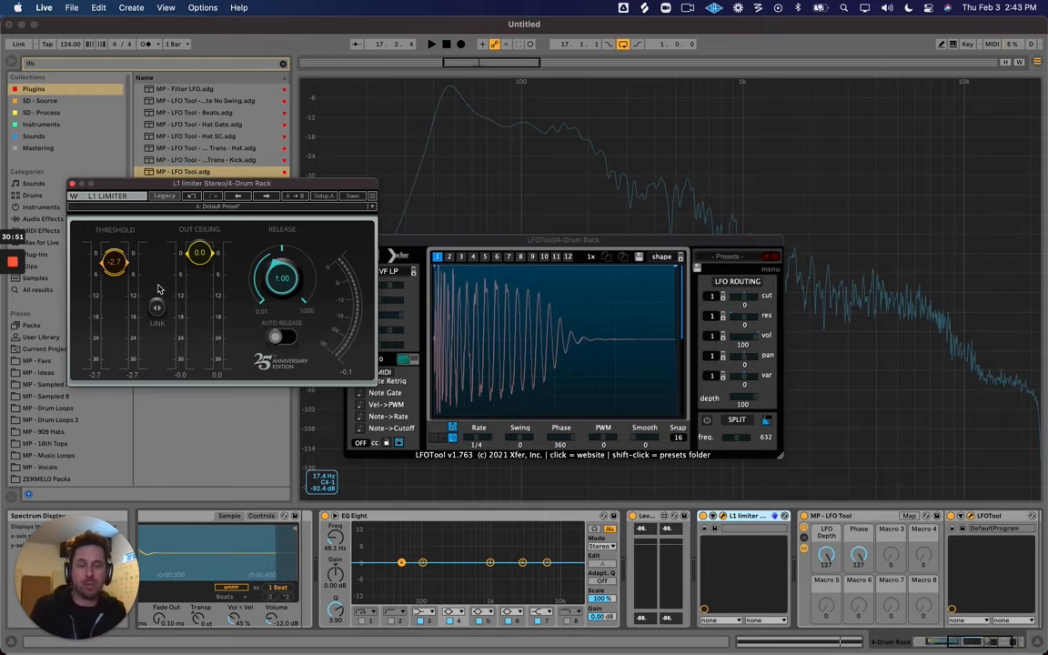
key("space")
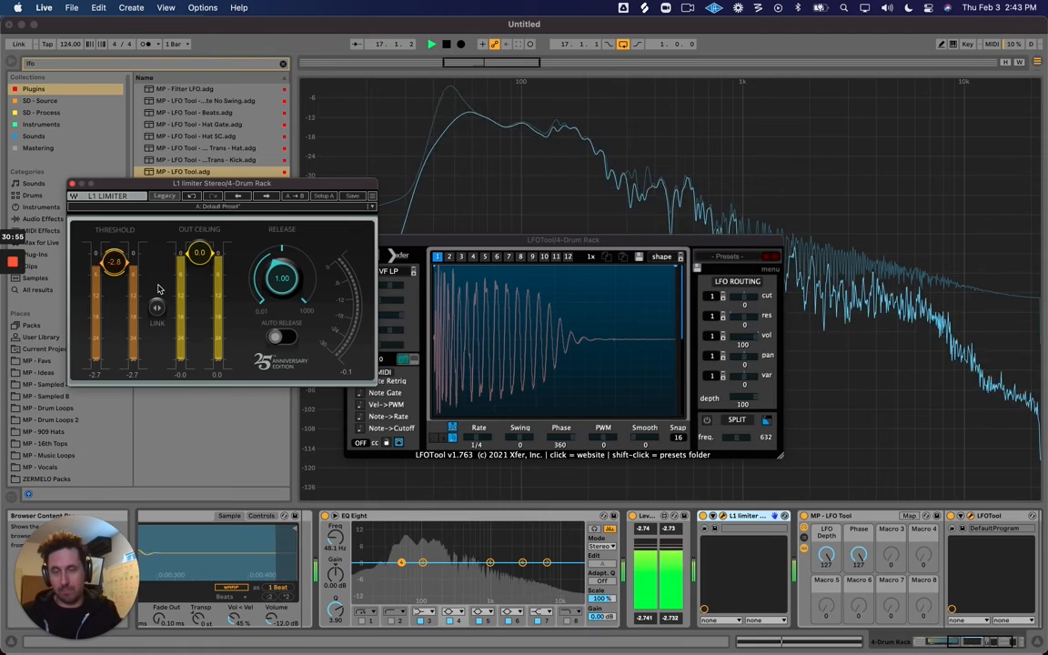
key("space")
Place the LFOTool window clear of the L1 limiter and play the loop to view the kick's waveform
left_click_drag(730, 257, 772, 216)
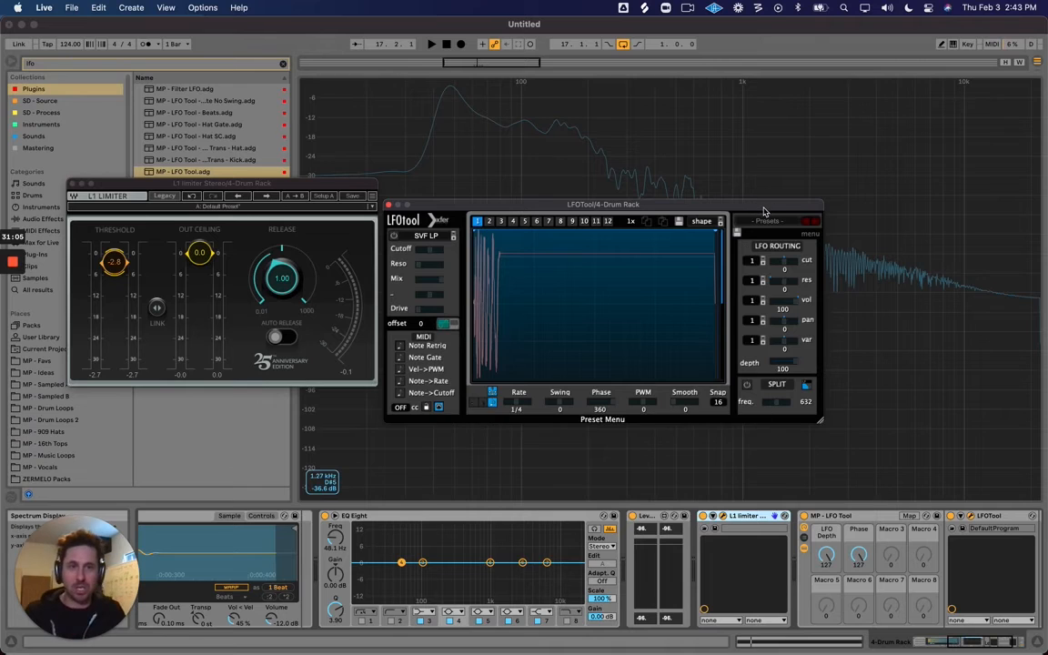
left_click_drag(764, 211, 783, 220)
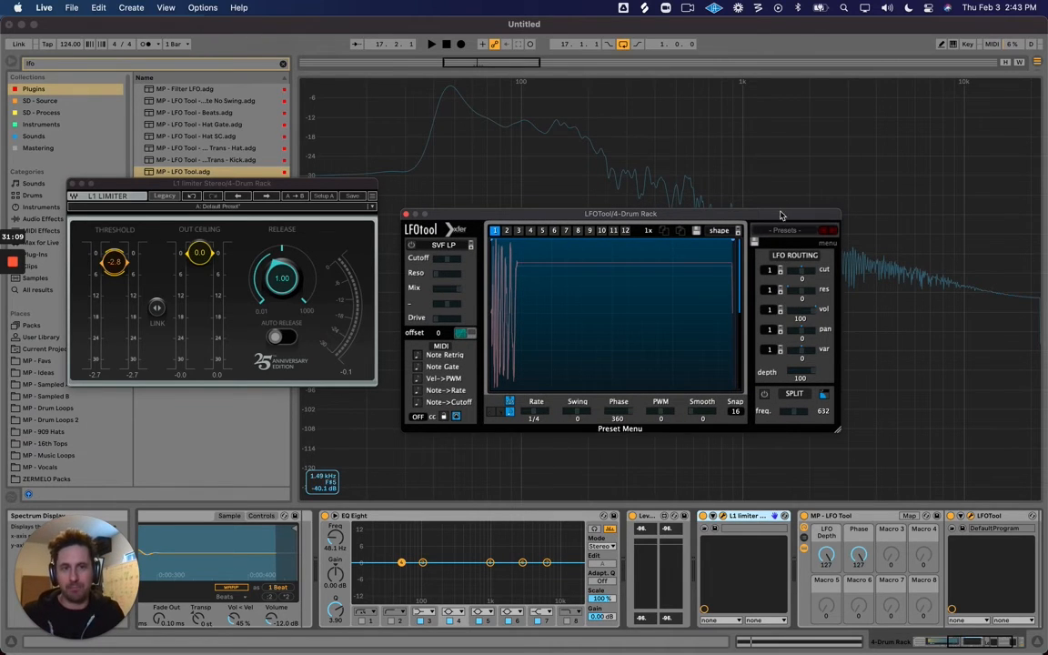
mouse_move(781, 217)
left_mouse_down()
mouse_move(789, 219)
mouse_move(778, 198)
left_mouse_up()
key("space")
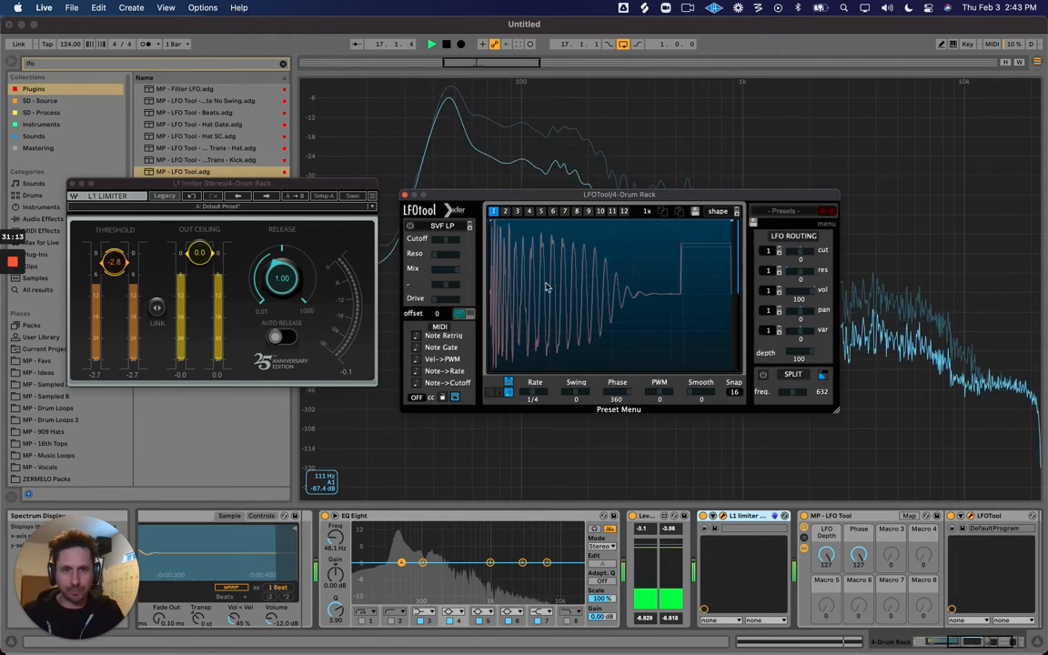
key("space")
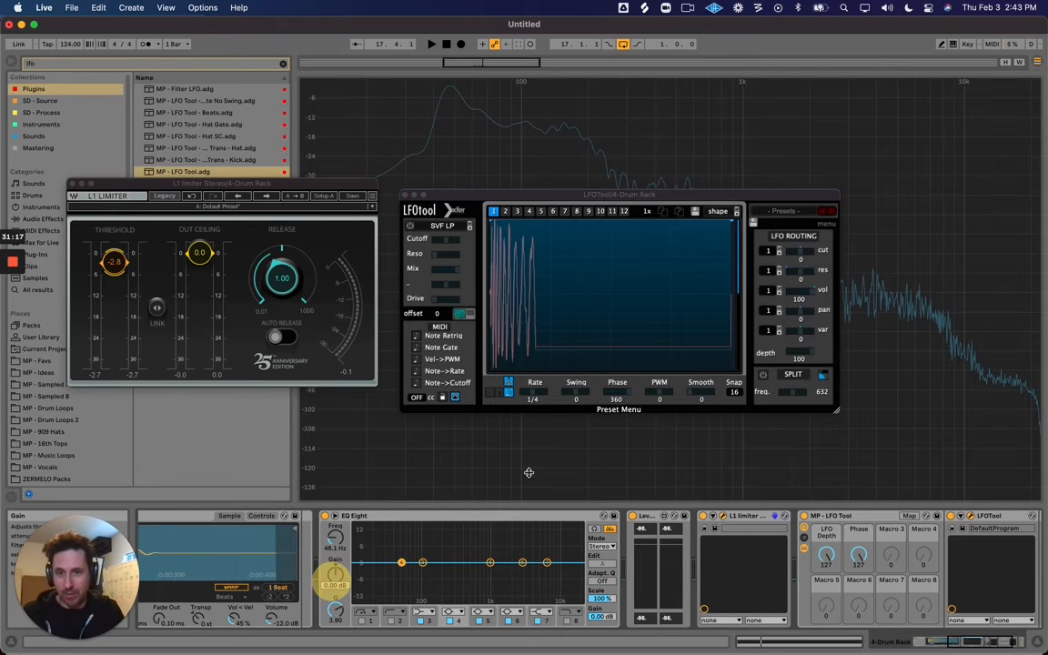
Boost EQ Eight's low band by 2.00 dB and set its frequency to 49.3 Hz while the loop plays
key("space")
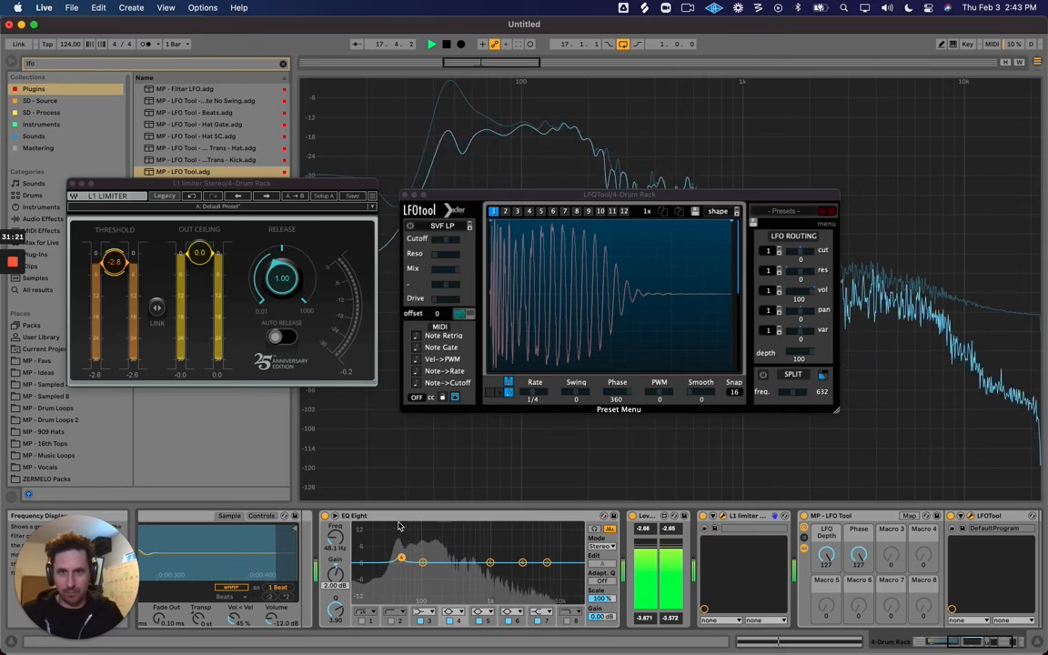
left_click_drag(332, 538, 341, 551)
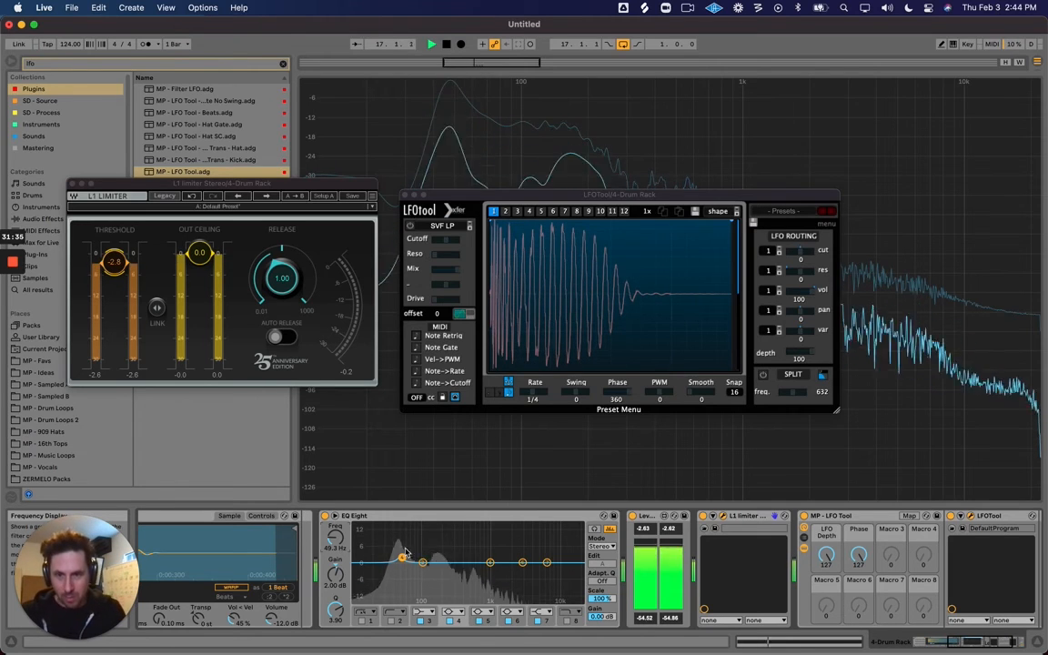
left_click(388, 517)
key("space")
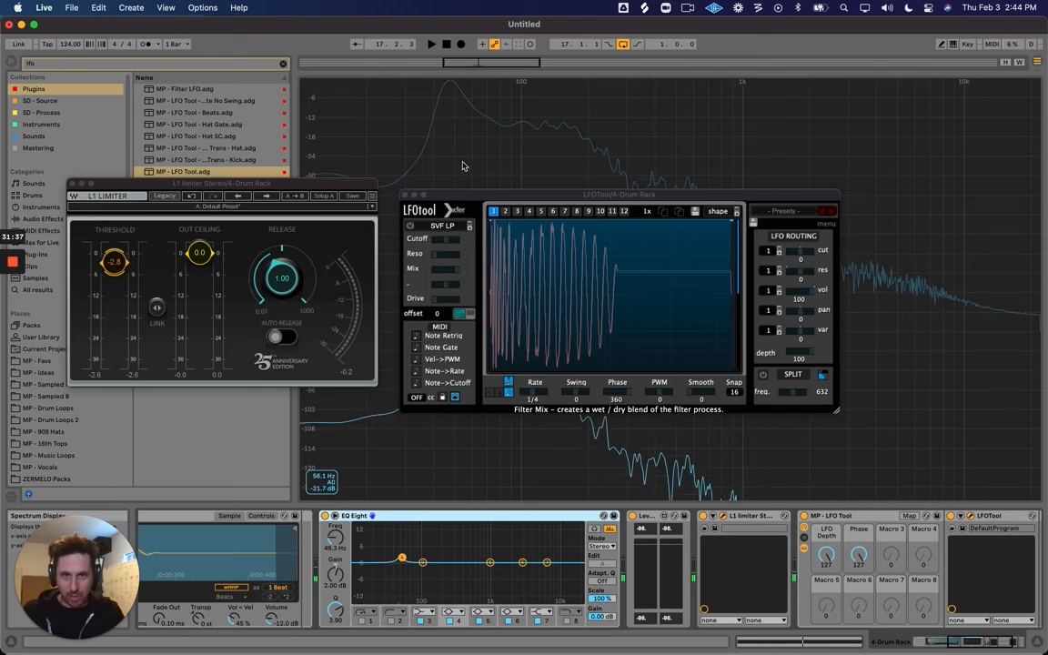
Narrow EQ Eight's 49.3 Hz boost to a Q of 5.00 with 2.00 dB of gain while the loop plays
left_click(335, 573)
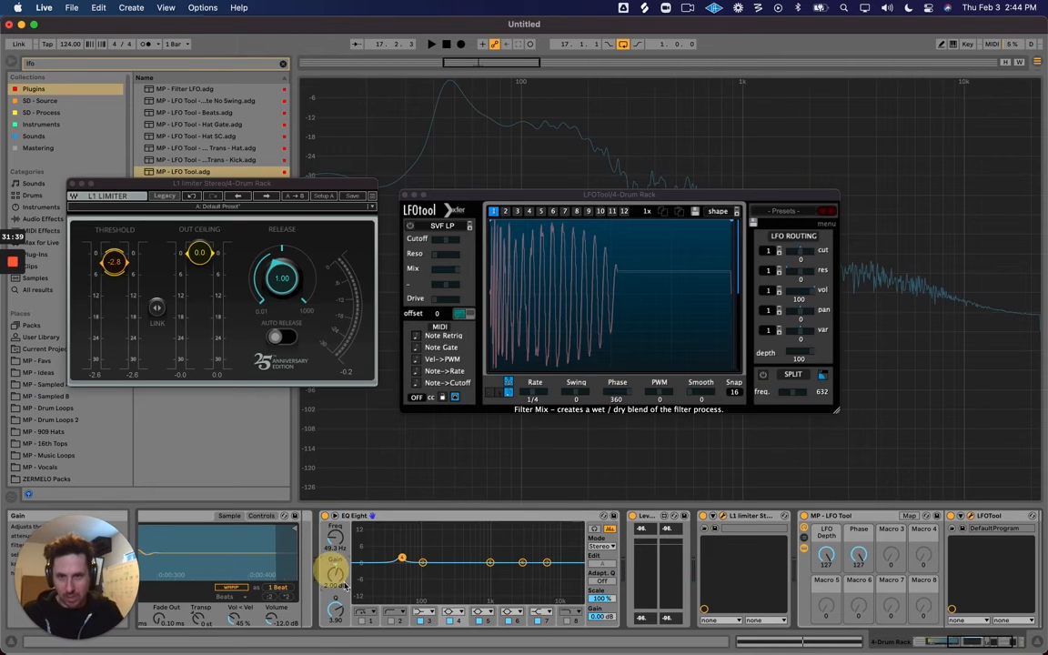
key("space")
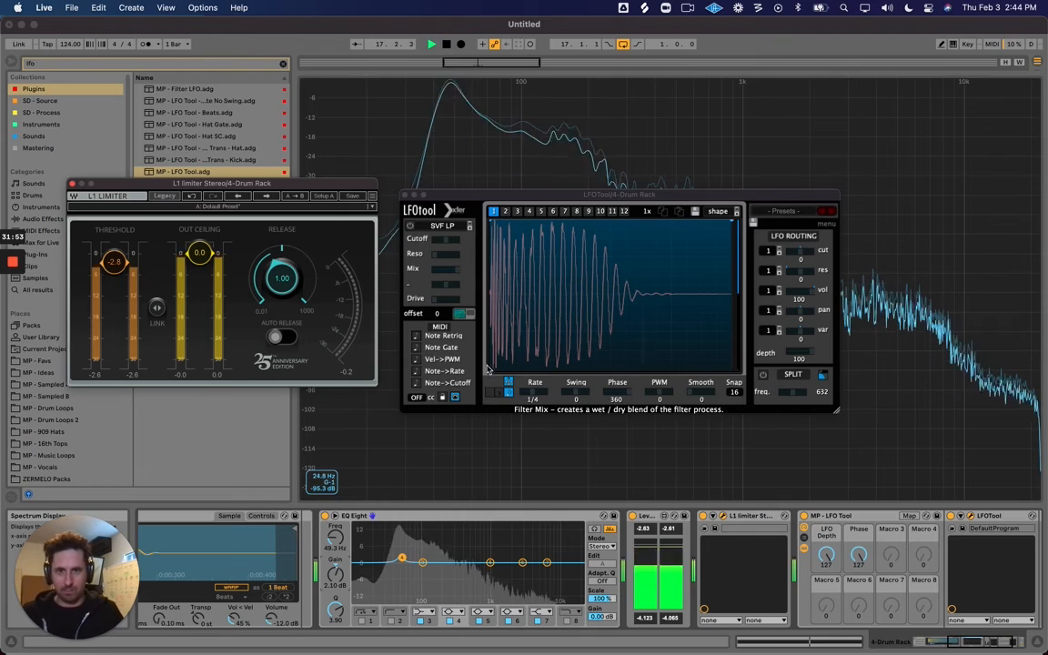
left_click(335, 571)
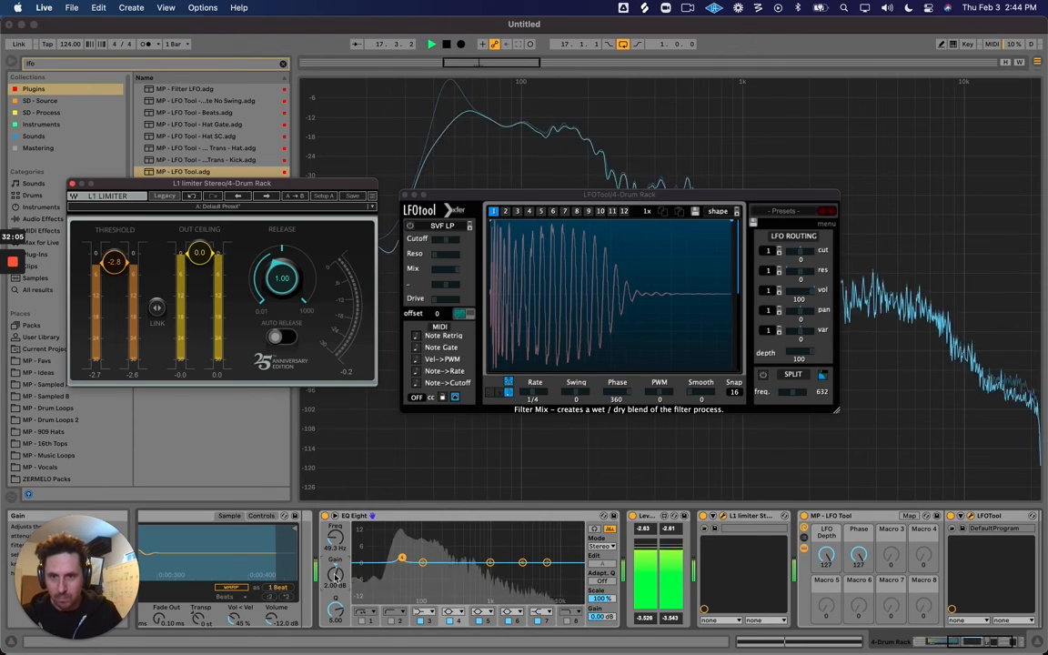
Set L1's threshold to -2.6 and raise EQ Eight's 49.3 Hz band to 2.60 dB, then stop playback
left_click(140, 272)
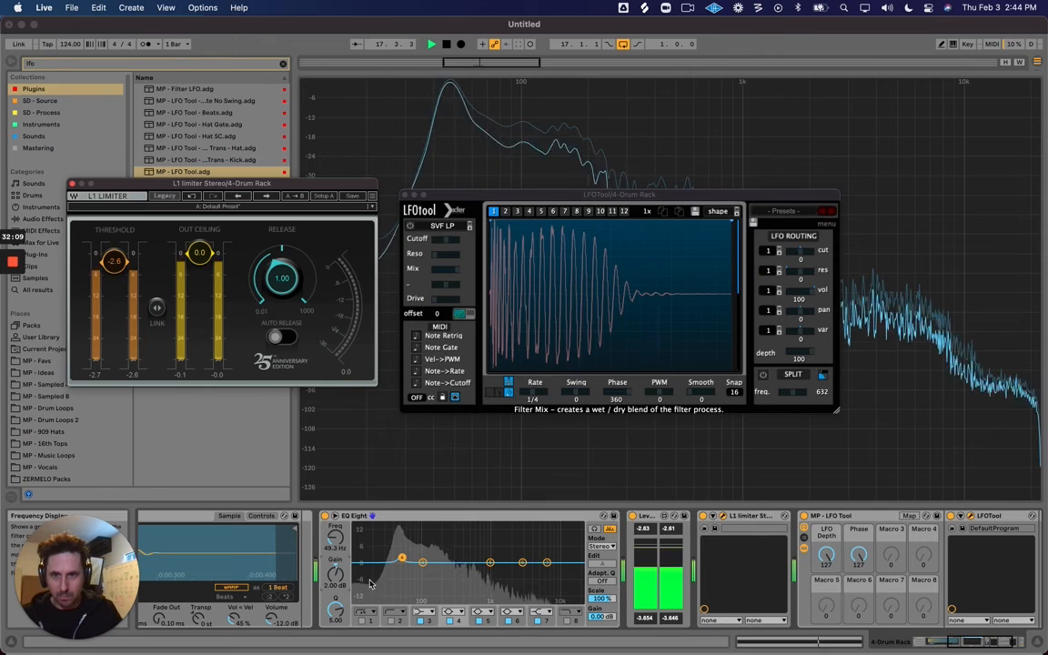
left_click(336, 574)
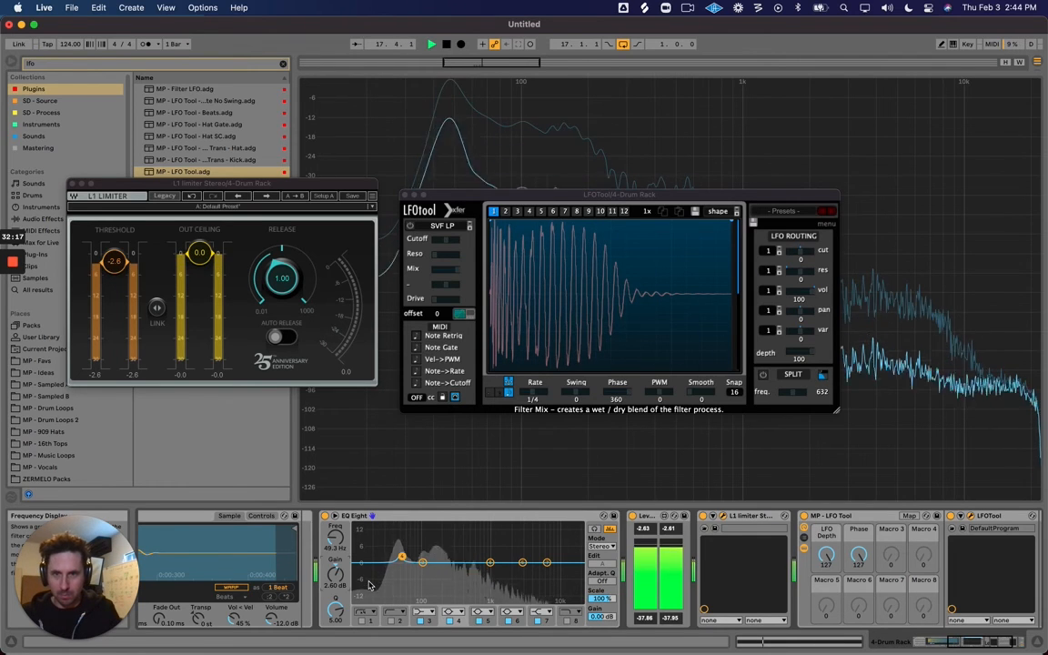
key("space")
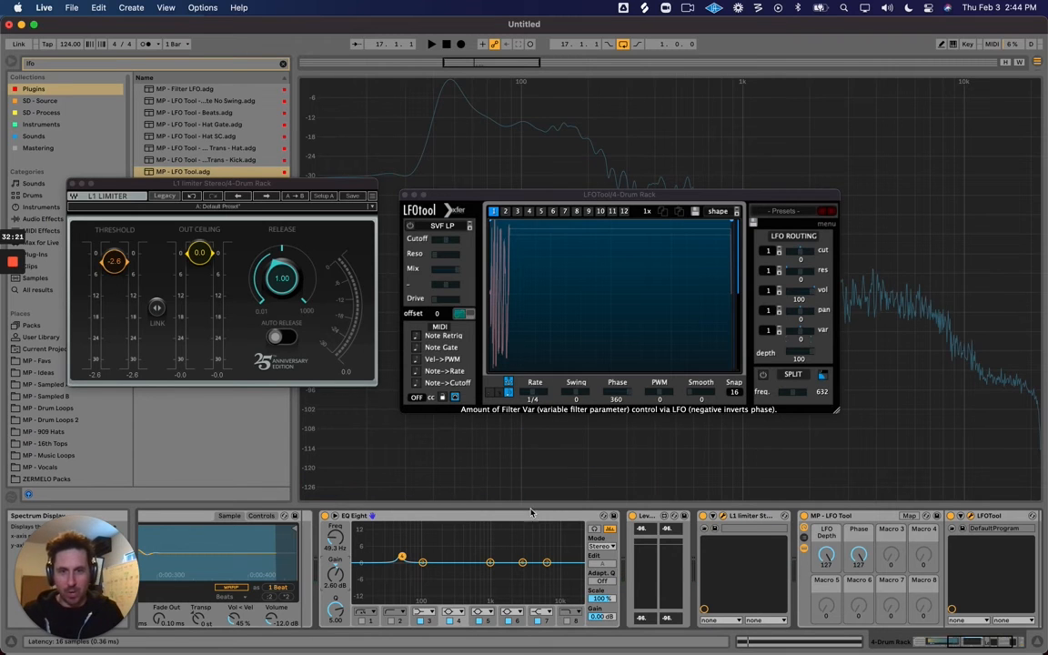
Replay the loop with the EQ boost and move LFOTool aside to uncover more of the Spectrum display
key("space")
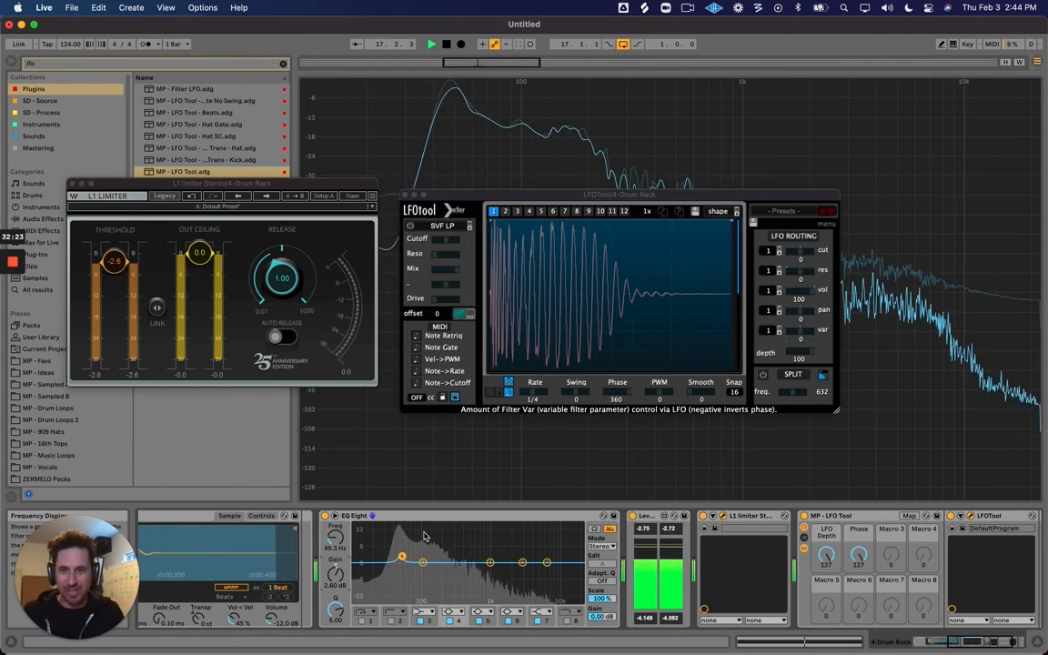
key("space")
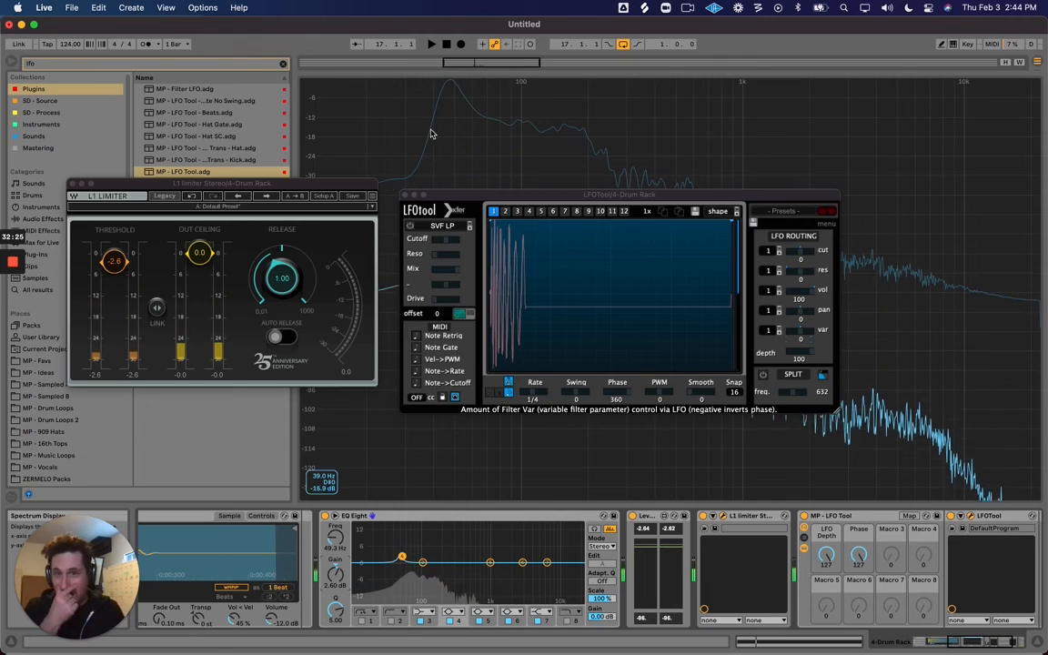
left_click_drag(508, 200, 644, 217)
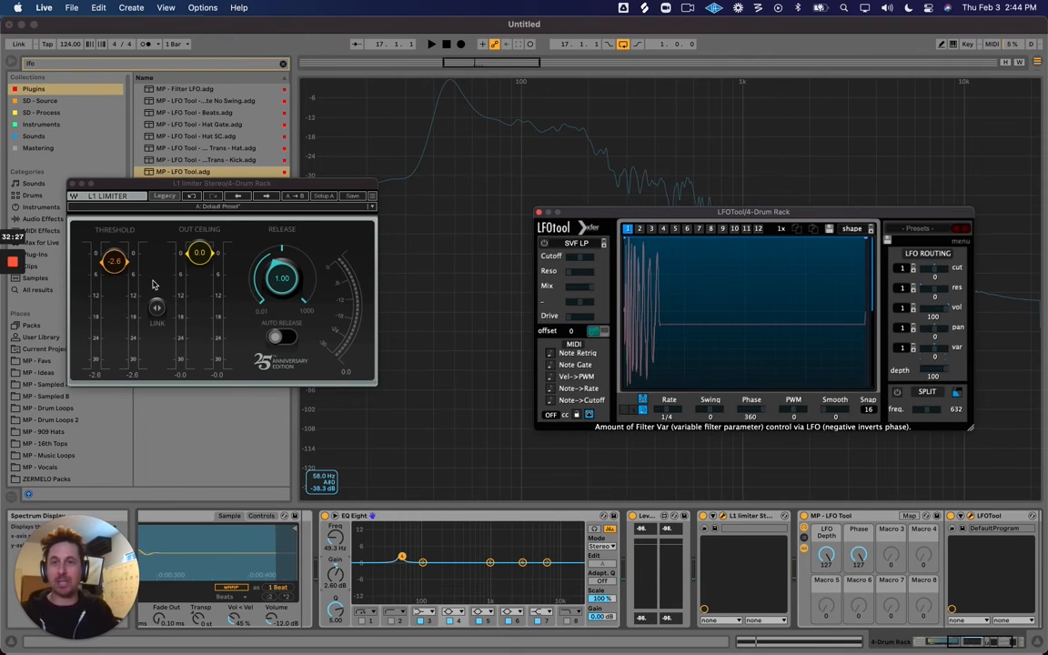
Replay the kick loop twice and move the L1 limiter window clear of the low end of the Spectrum display, then stop playback
key("space")
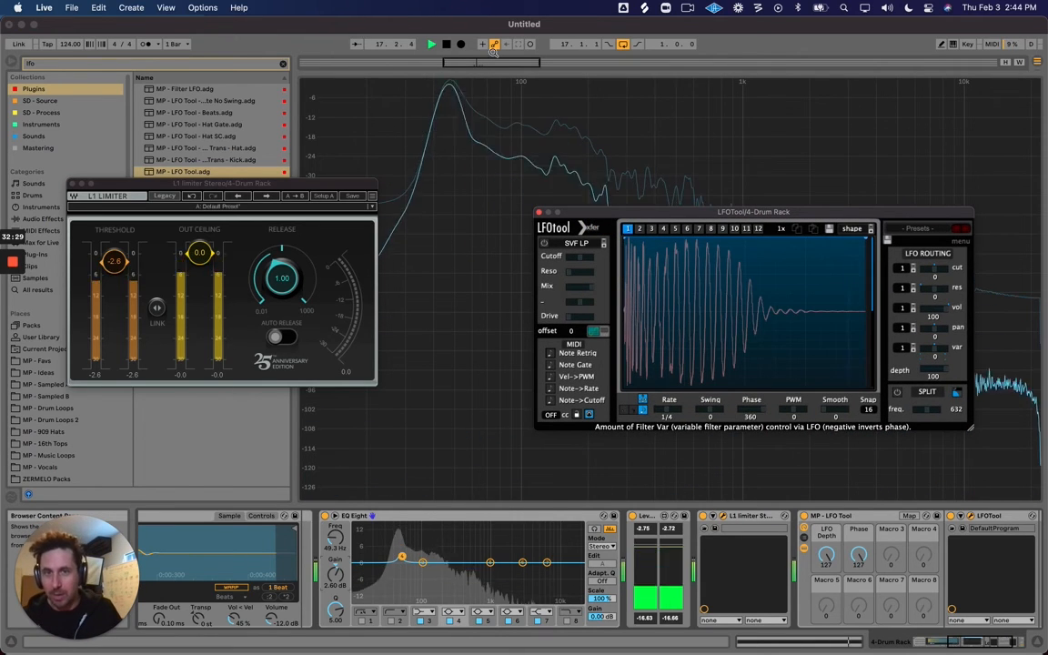
left_click_drag(285, 191, 234, 106)
key("space")
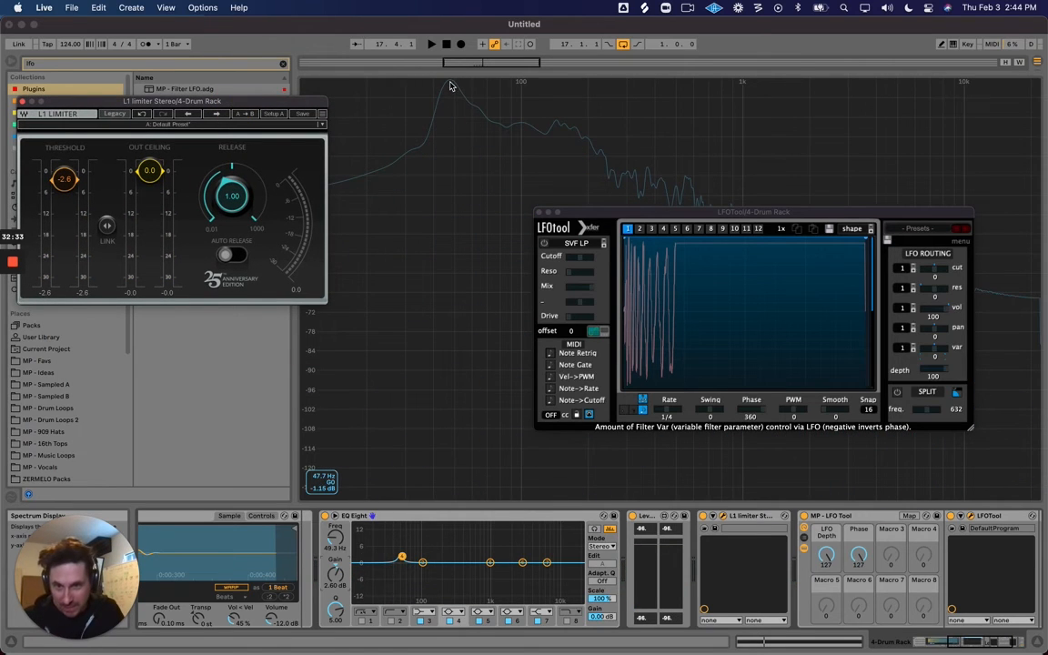
key("space")
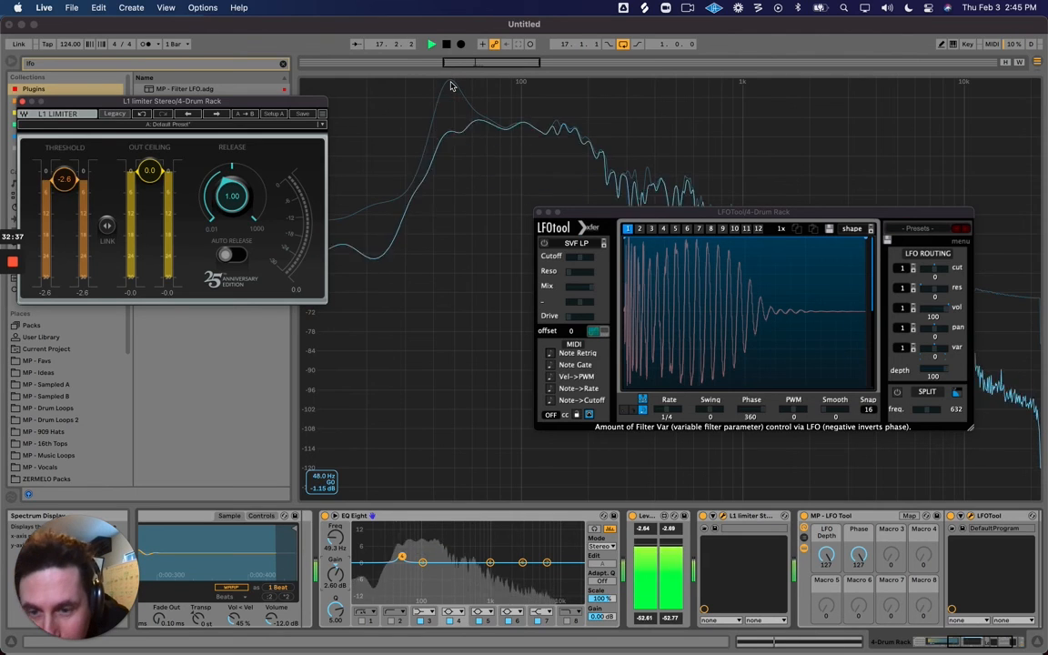
key("space")
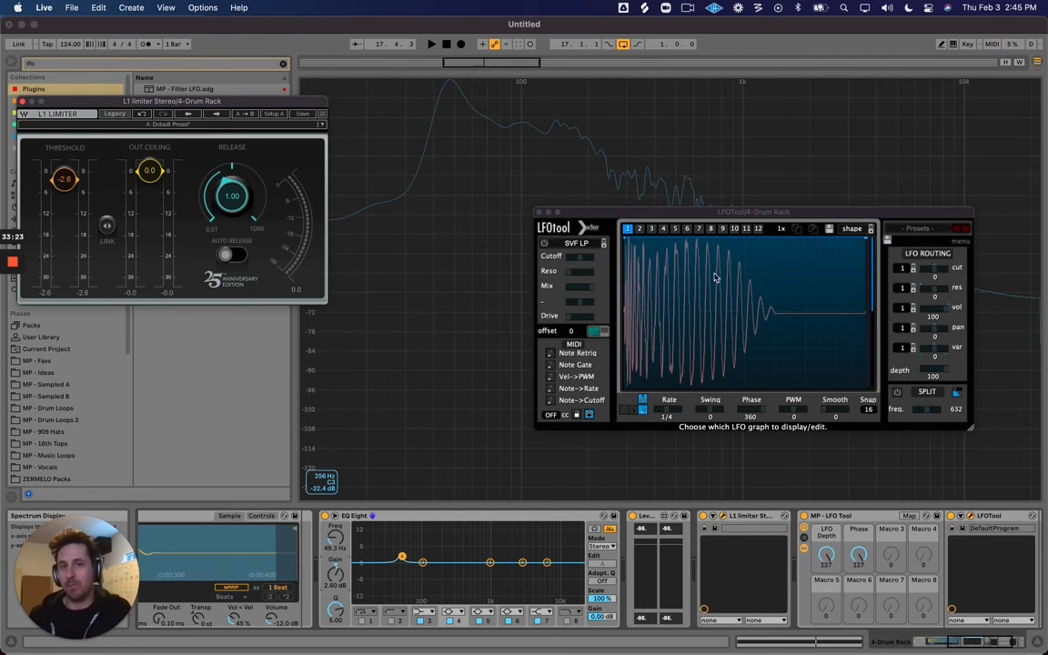
Close the L1 limiter and LFOTool windows and return to the arrangement with the Drum Rack track selected
left_click(436, 523)
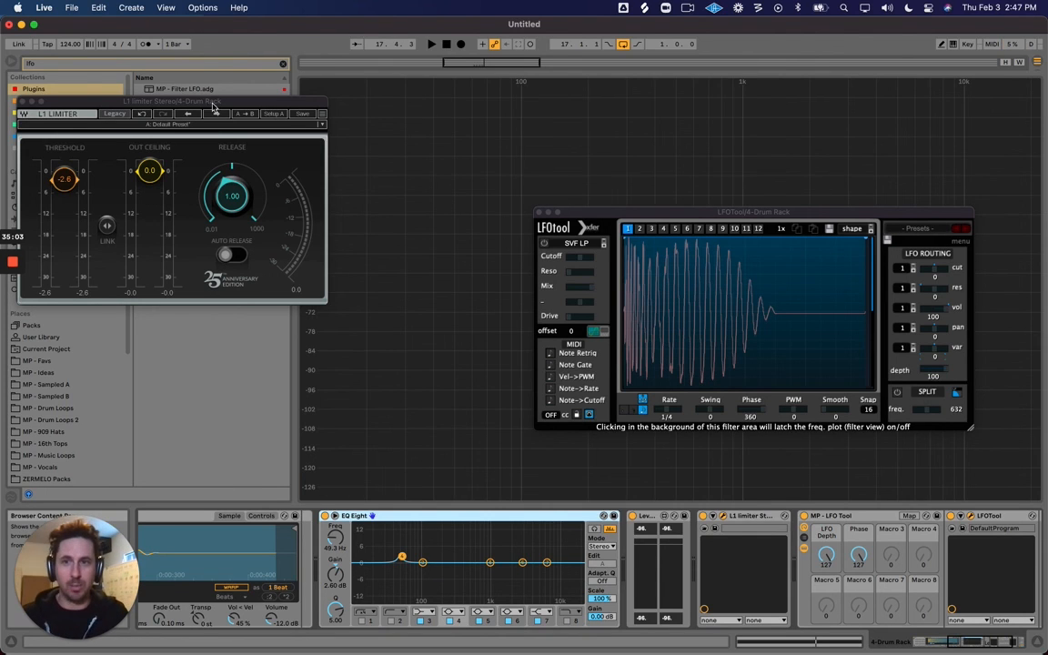
left_click_drag(215, 105, 326, 141)
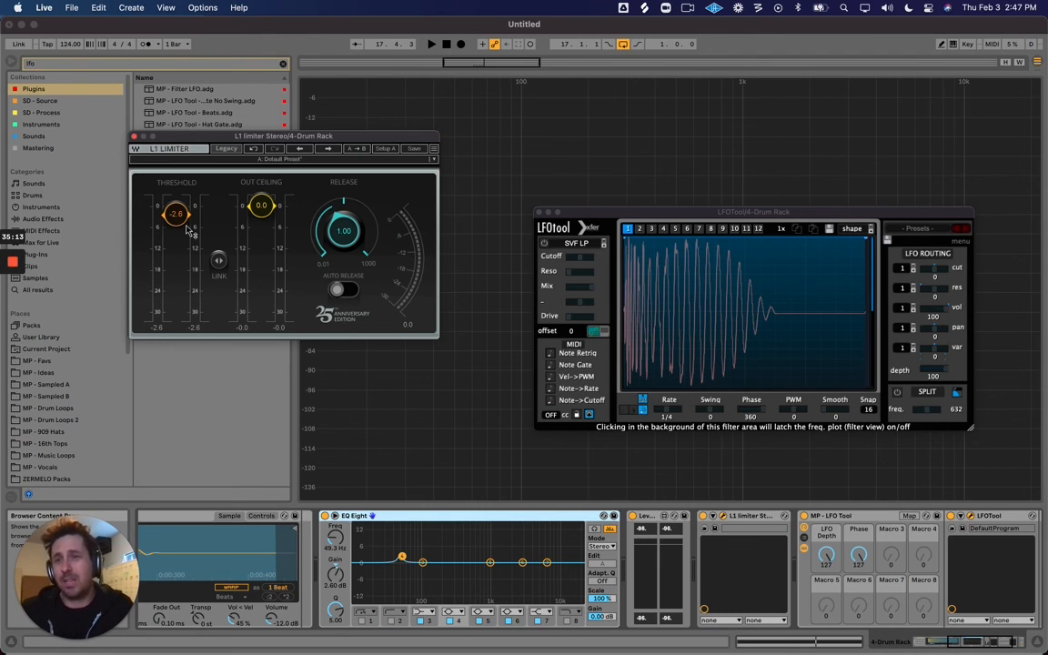
left_click(402, 515)
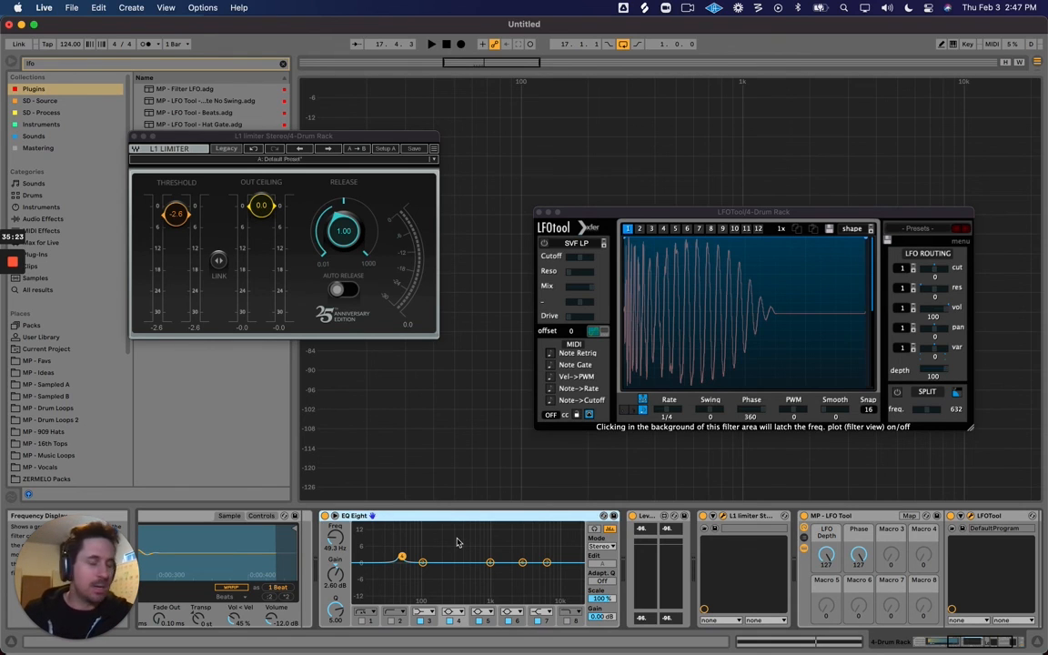
left_click(134, 136)
left_click_drag(548, 212, 476, 216)
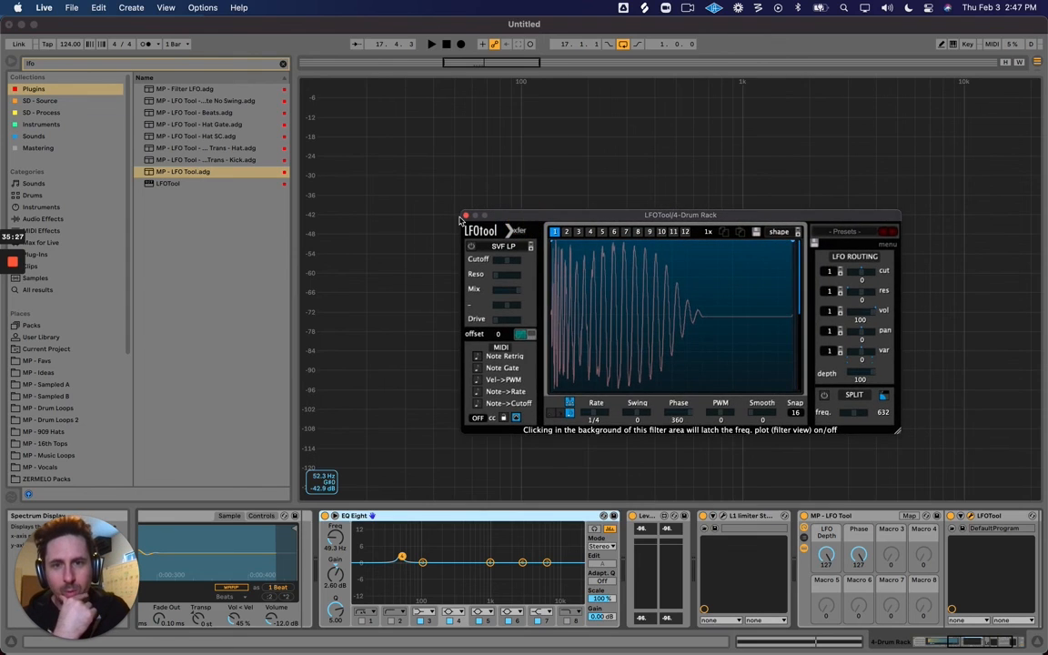
left_click(466, 216)
left_click(811, 199)
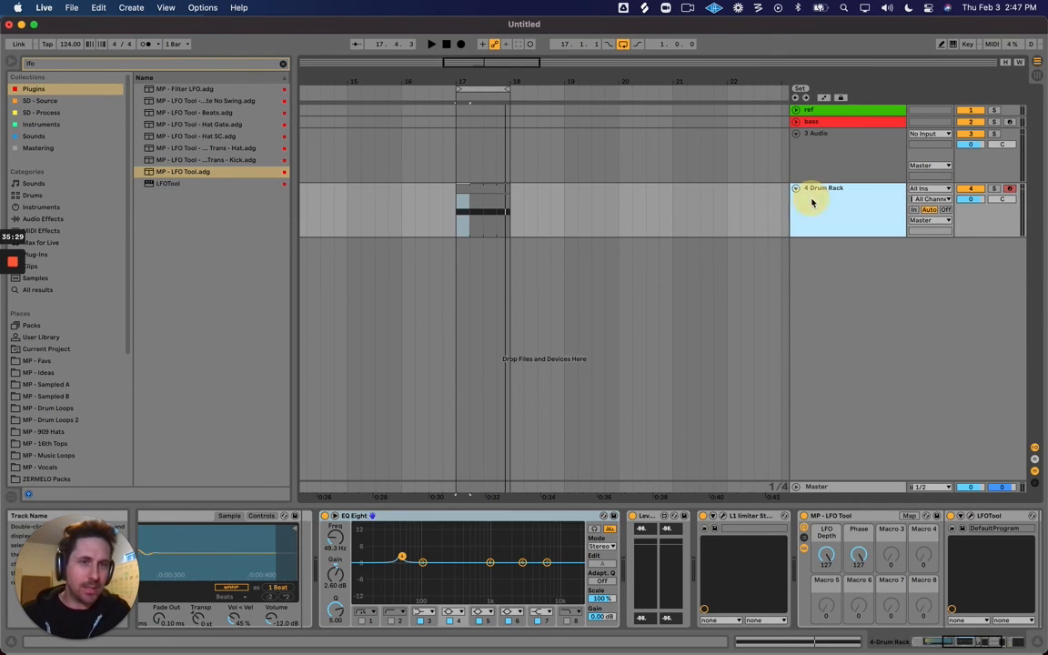
Switch to Gmail in Chrome and reread the emailed question about kick levels in the spectrum analyzer and limiter settings, highlighting its key sentences
key("super+Tab")
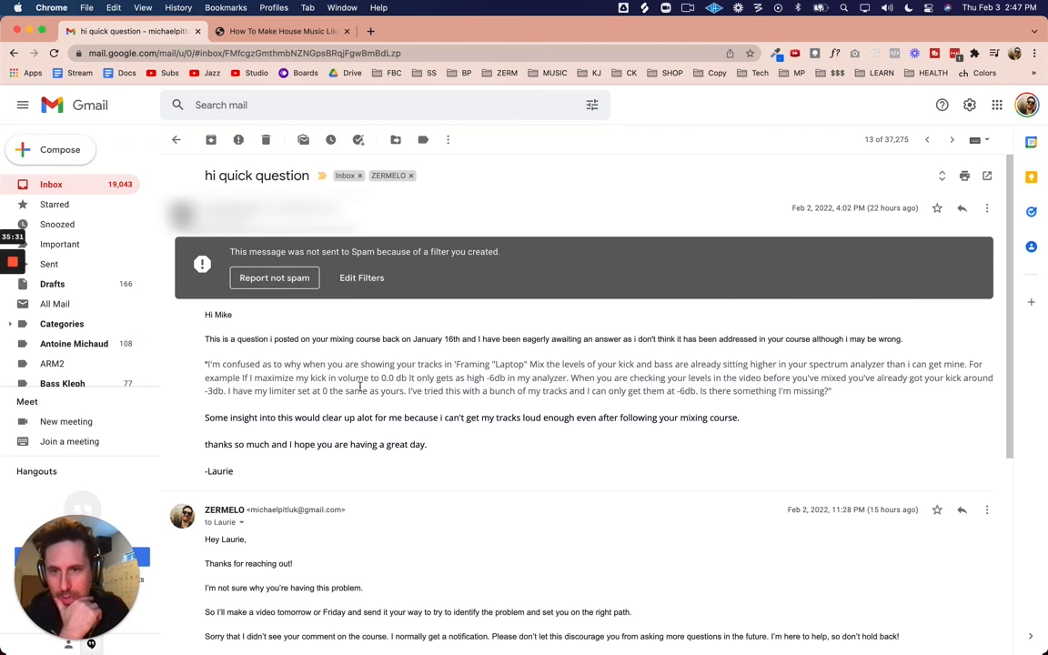
left_click_drag(450, 378, 685, 392)
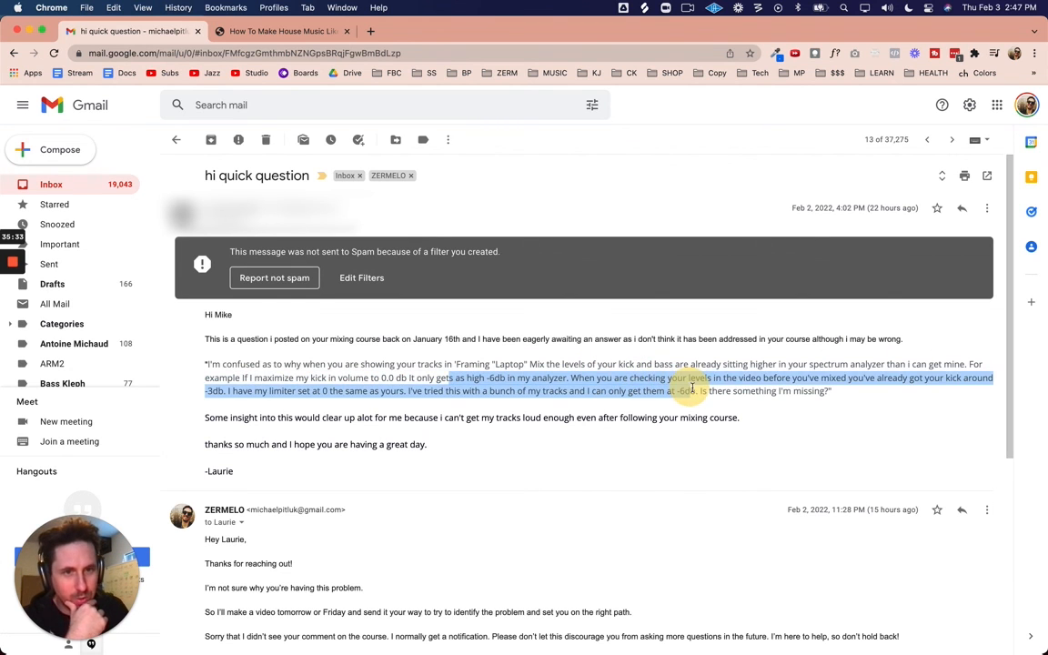
left_click(627, 393)
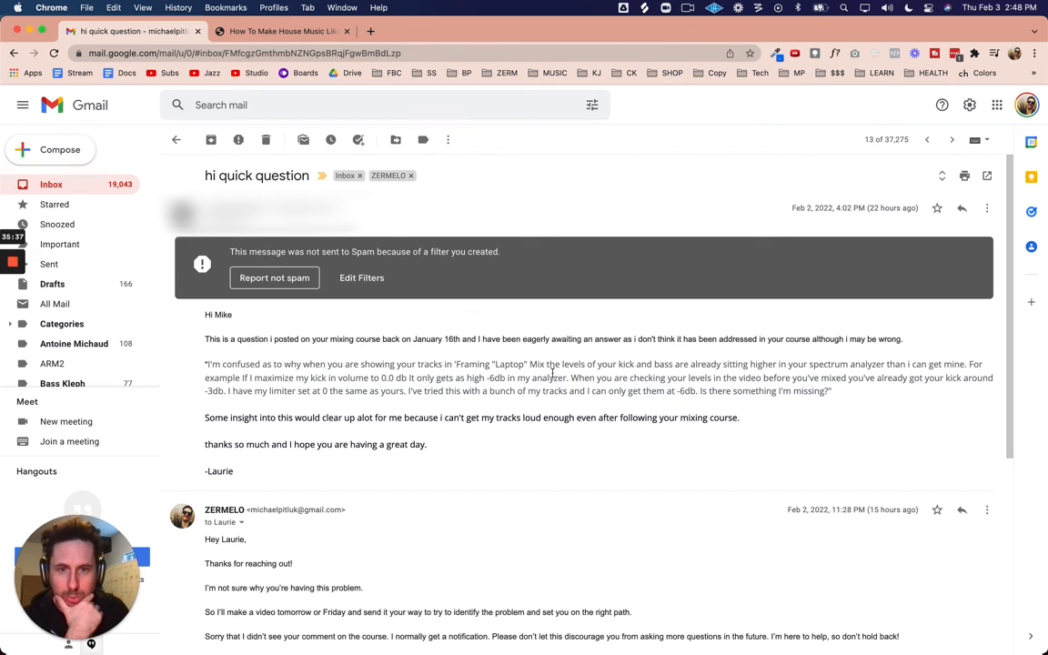
left_click_drag(573, 378, 867, 393)
left_click(866, 393)
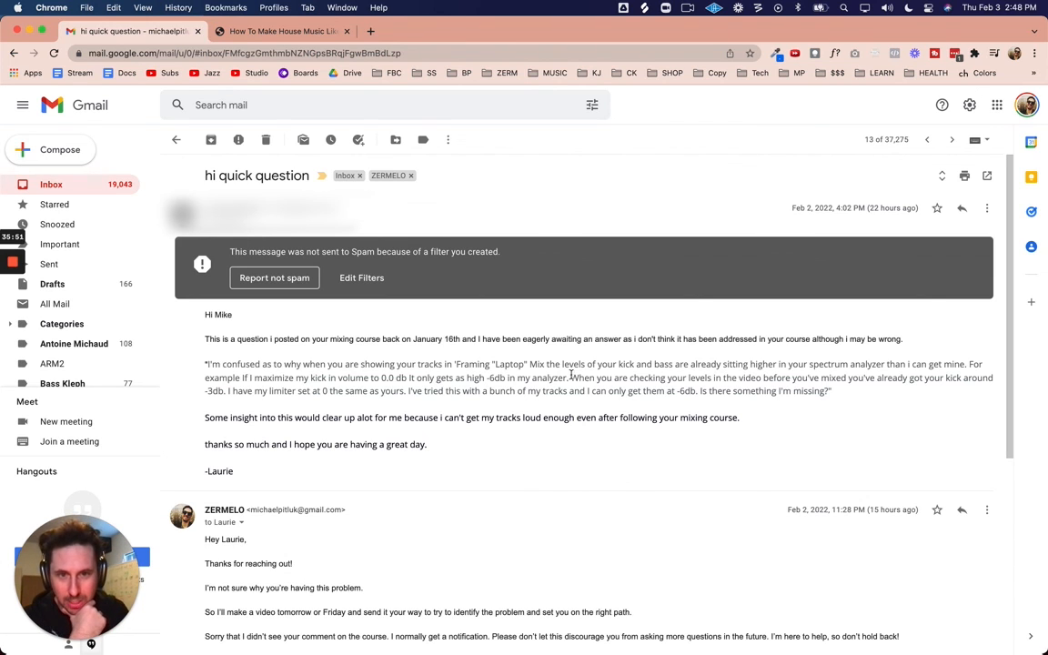
left_click_drag(571, 377, 864, 394)
left_click(864, 393)
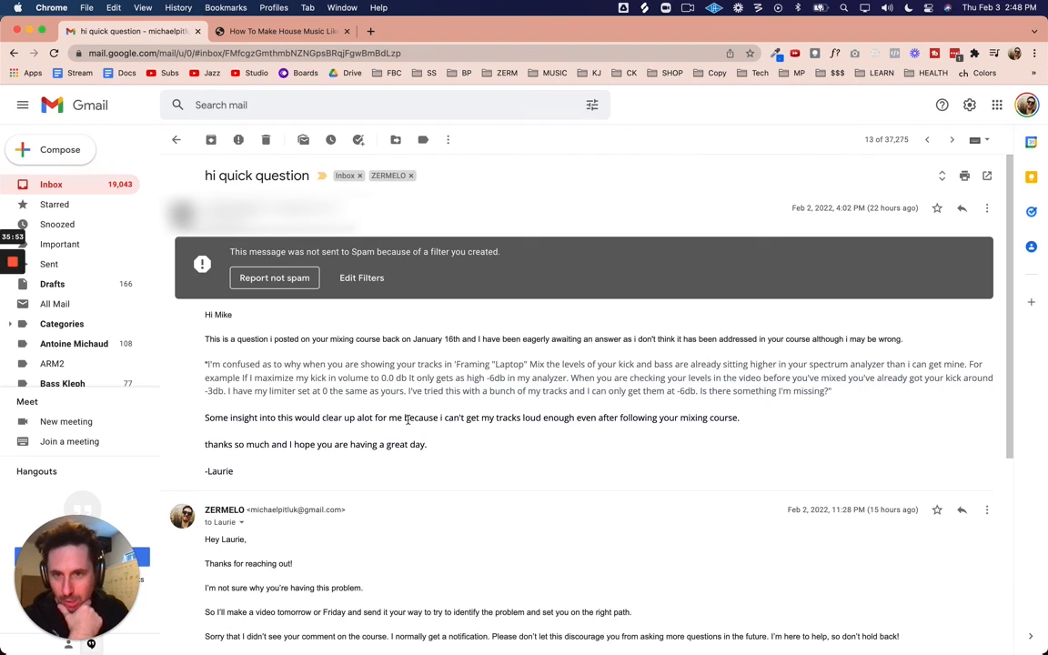